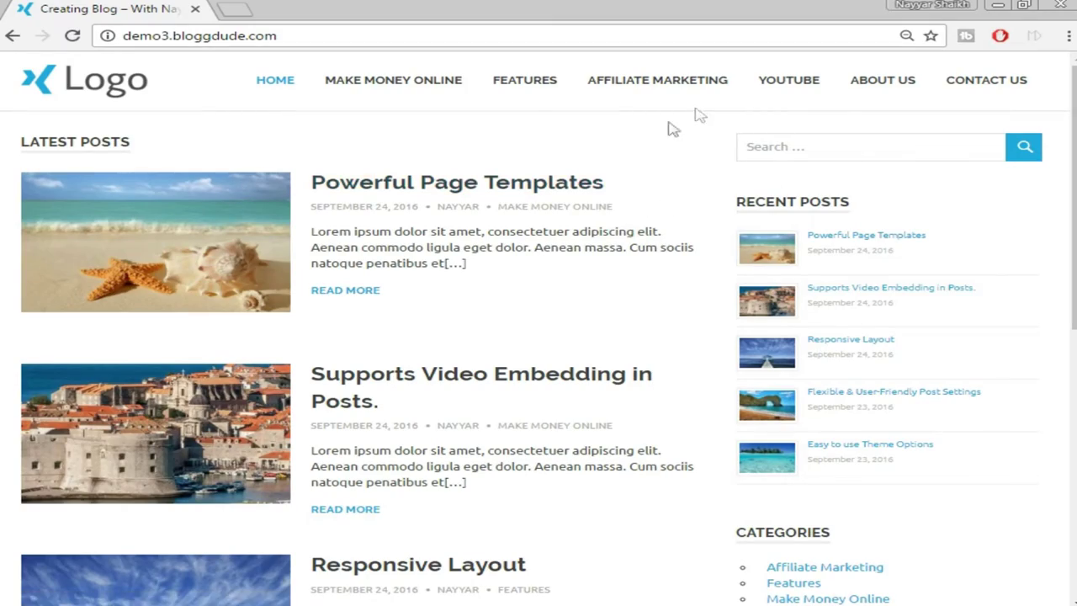
- Scroll through the blog home page's latest posts and return to the top
scroll(476, 217, down, 7)
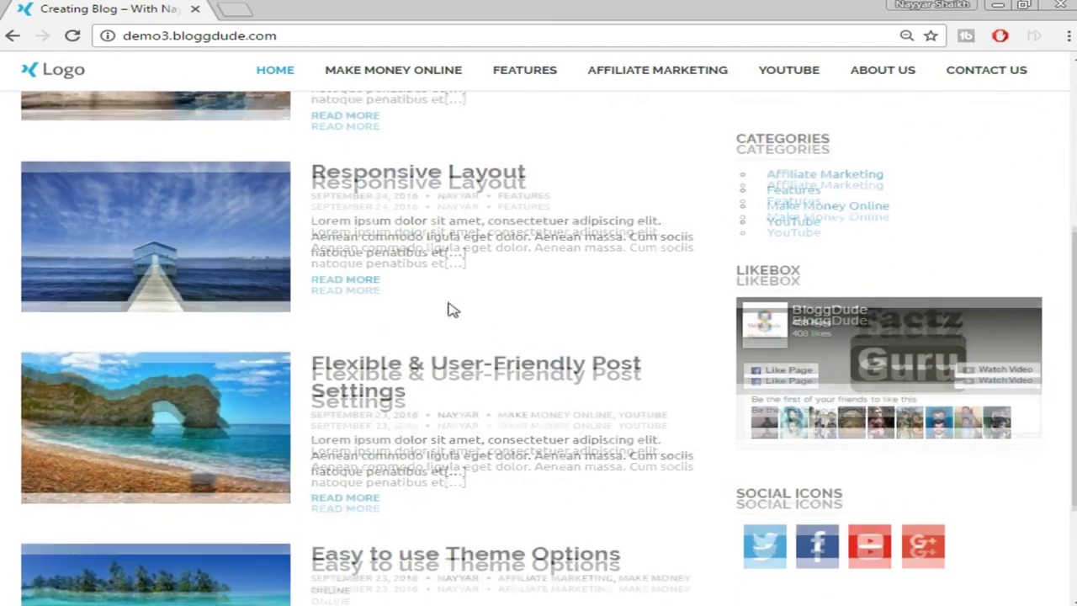
scroll(433, 363, up, 7)
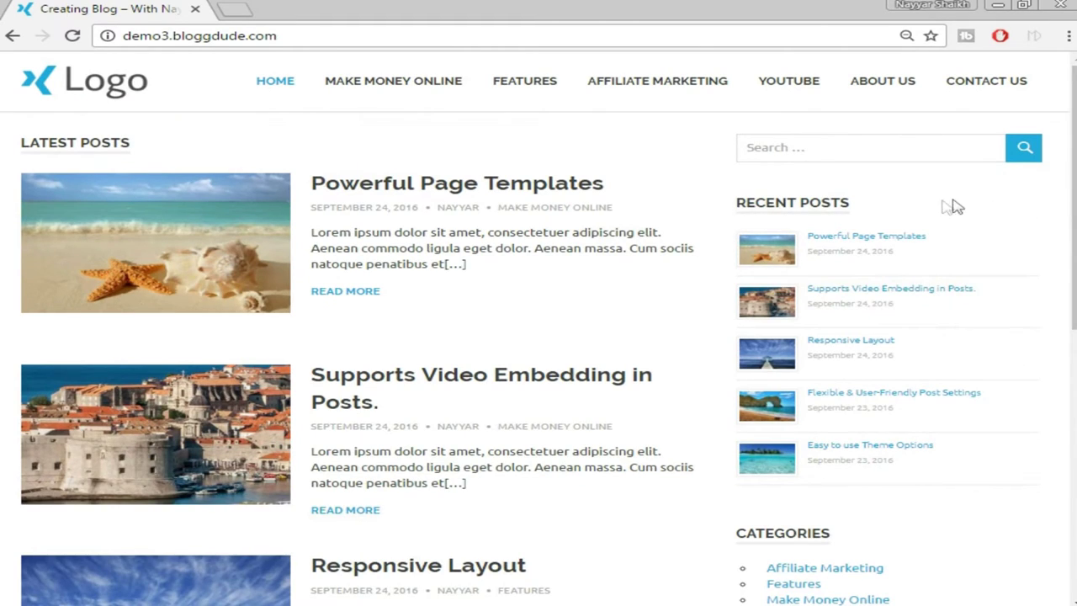
scroll(952, 208, down, 2)
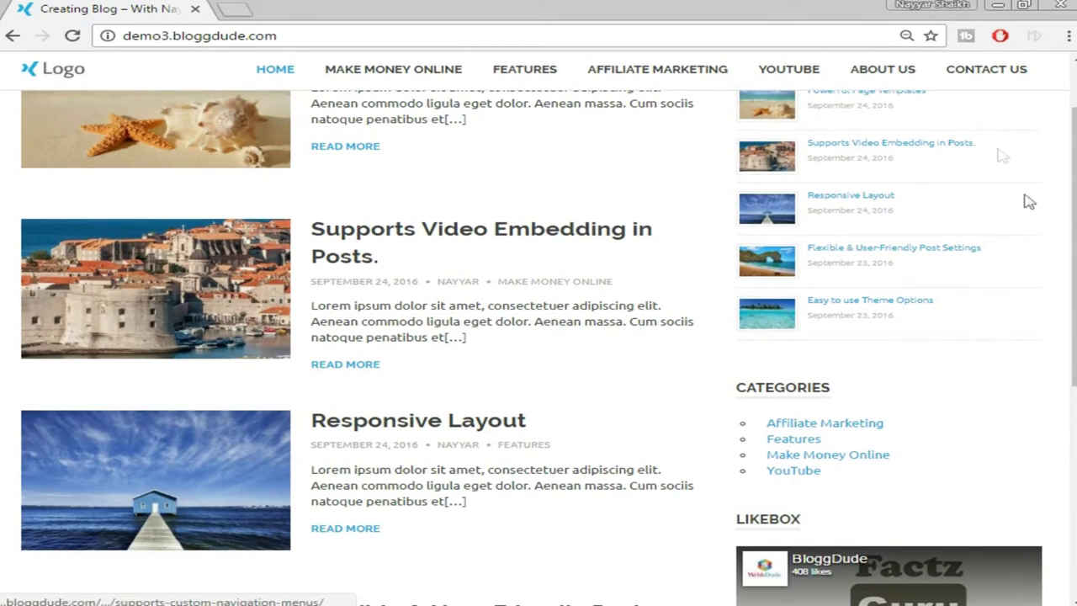
scroll(955, 250, down, 1)
scroll(1005, 316, down, 2)
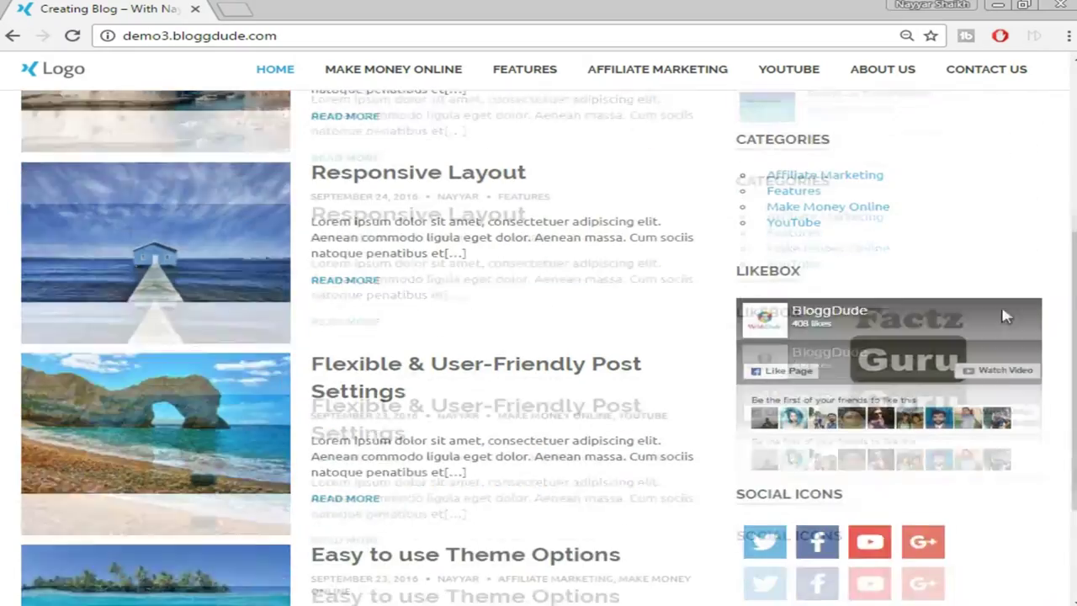
scroll(990, 344, down, 2)
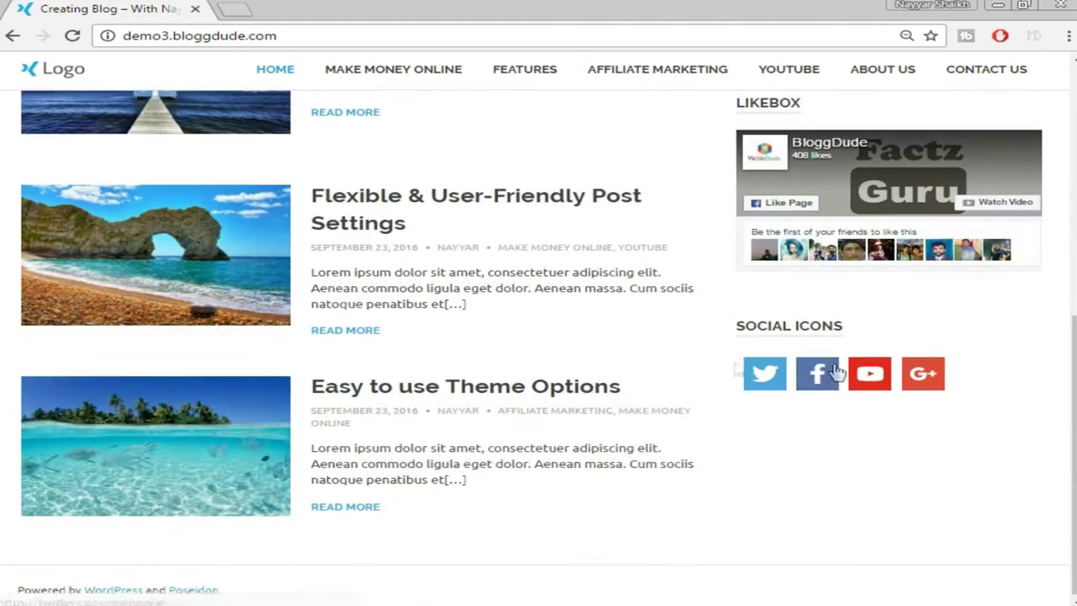
key(Home)
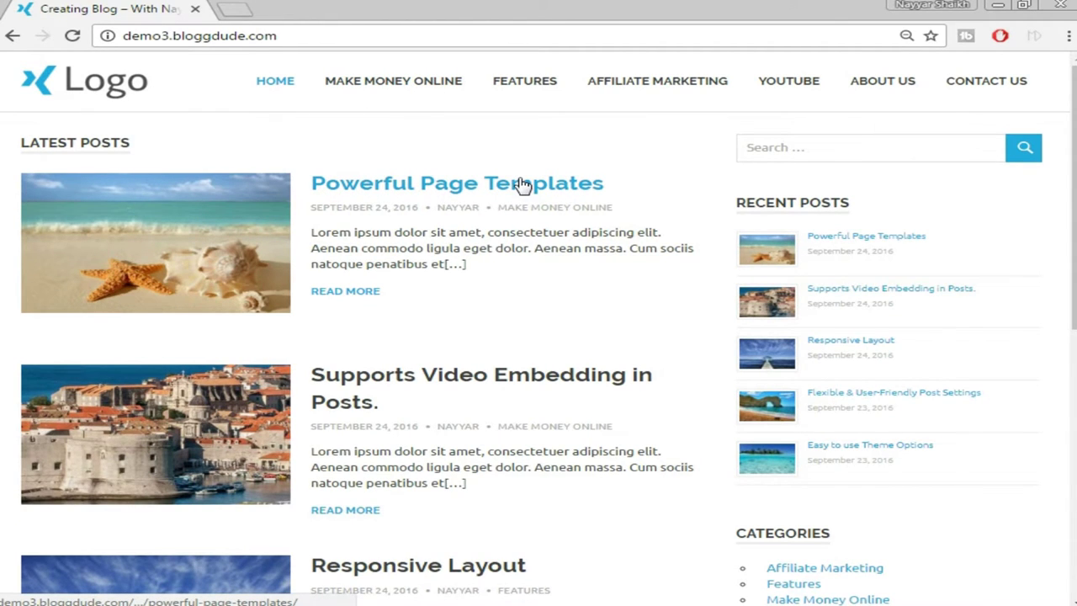
- Read Powerful Page Templates' logo, wide photo, quote and list, then go to Make Money Online
click(522, 184)
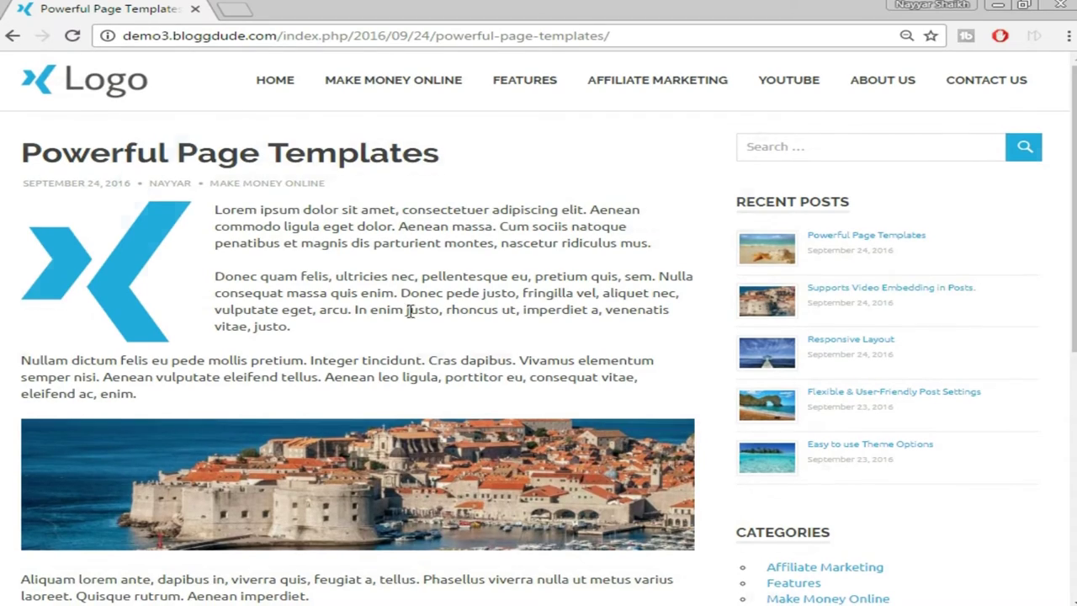
scroll(411, 308, down, 3)
scroll(413, 313, up, 3)
scroll(130, 299, down, 3)
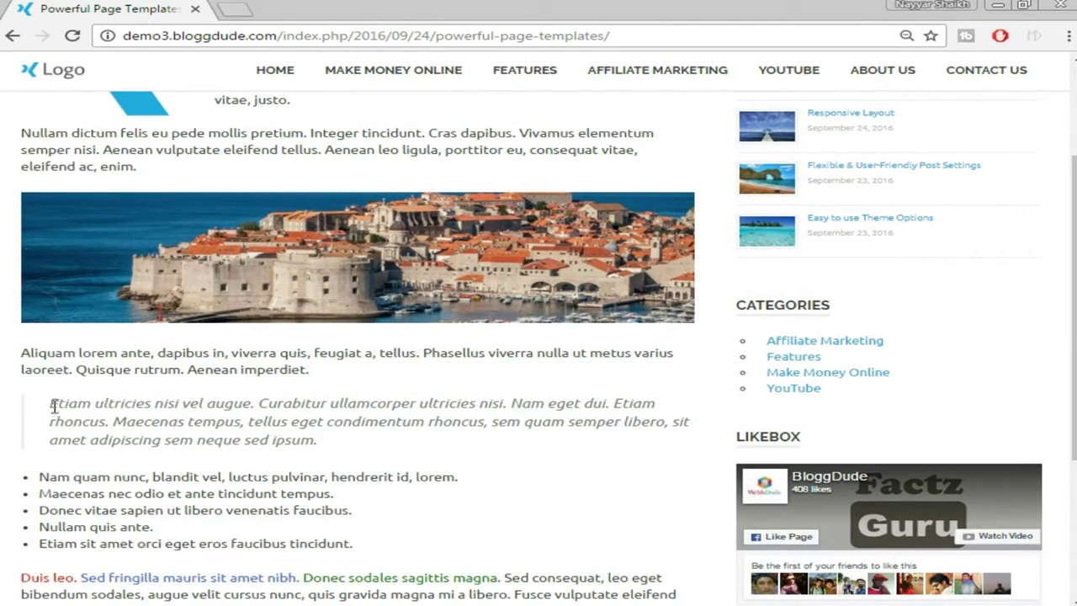
scroll(420, 433, down, 2)
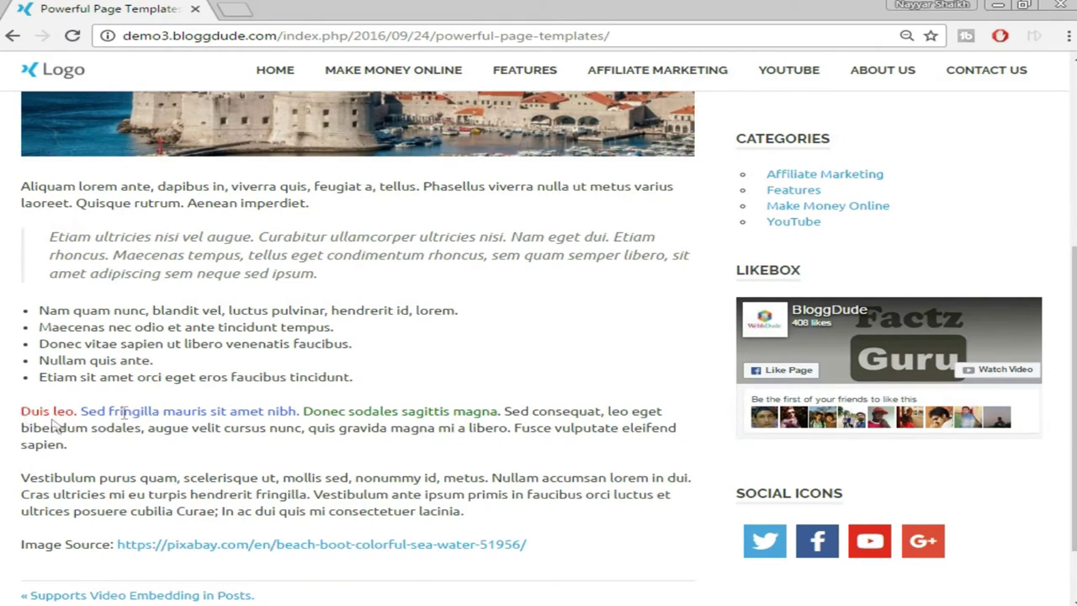
scroll(505, 428, down, 1)
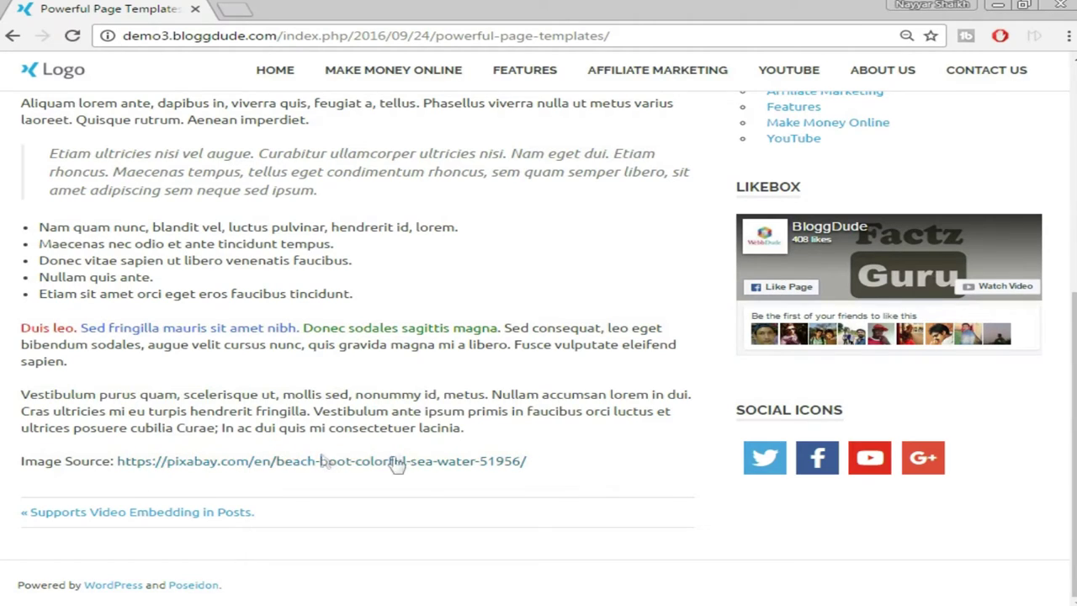
scroll(343, 469, up, 6)
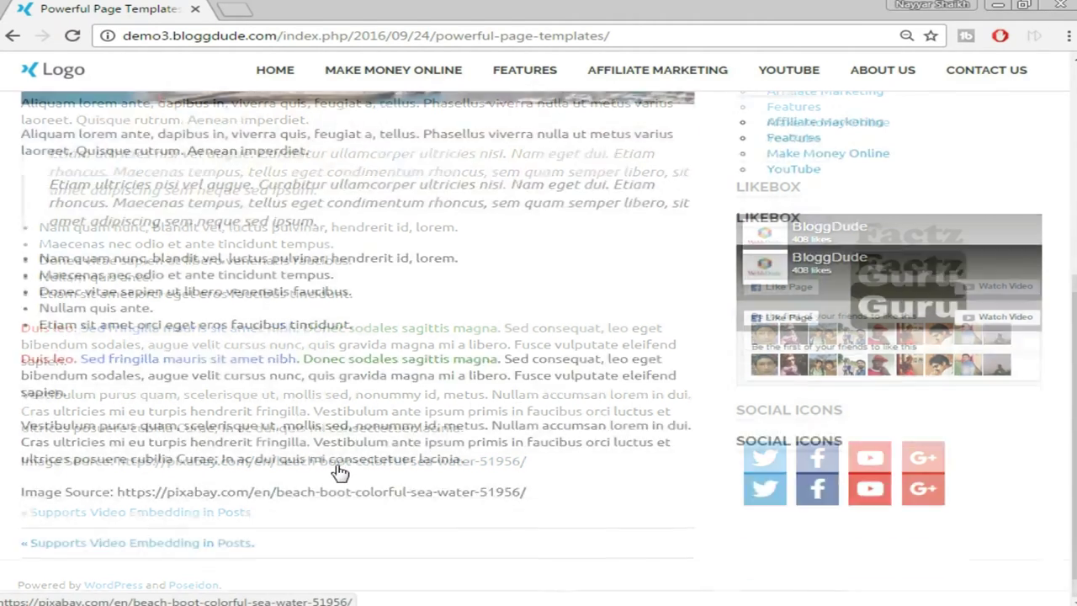
click(408, 94)
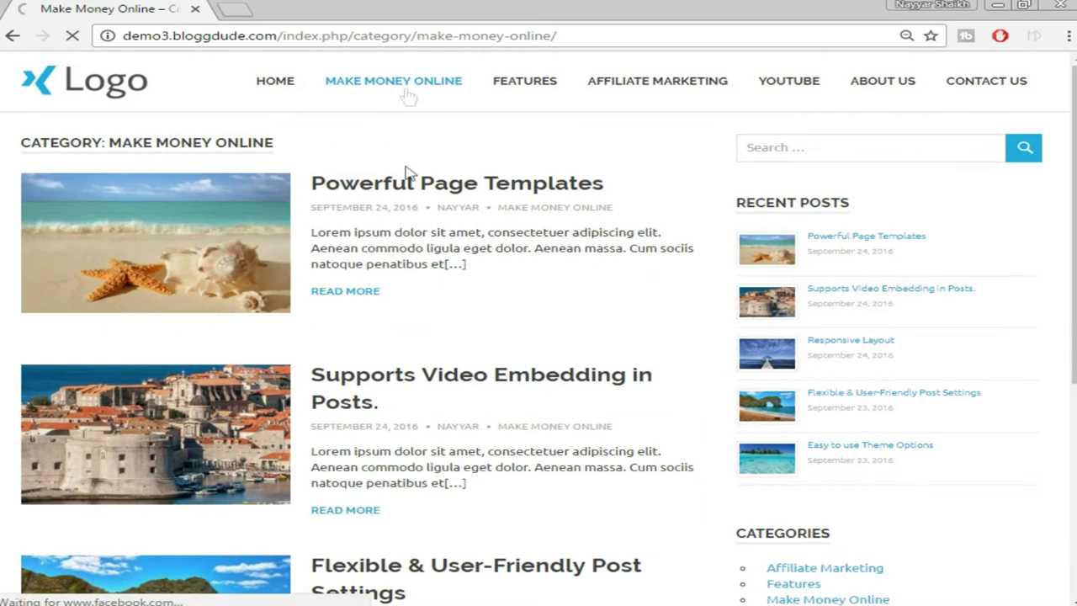
- Scroll through the Make Money Online category's post listing
scroll(496, 264, down, 2)
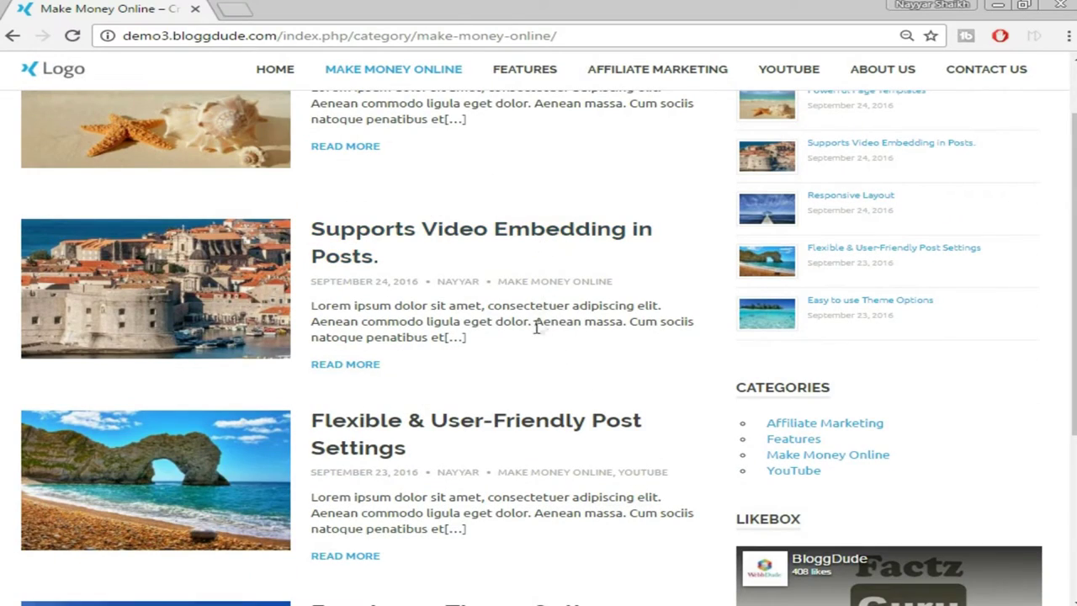
scroll(538, 290, up, 2)
scroll(472, 193, down, 2)
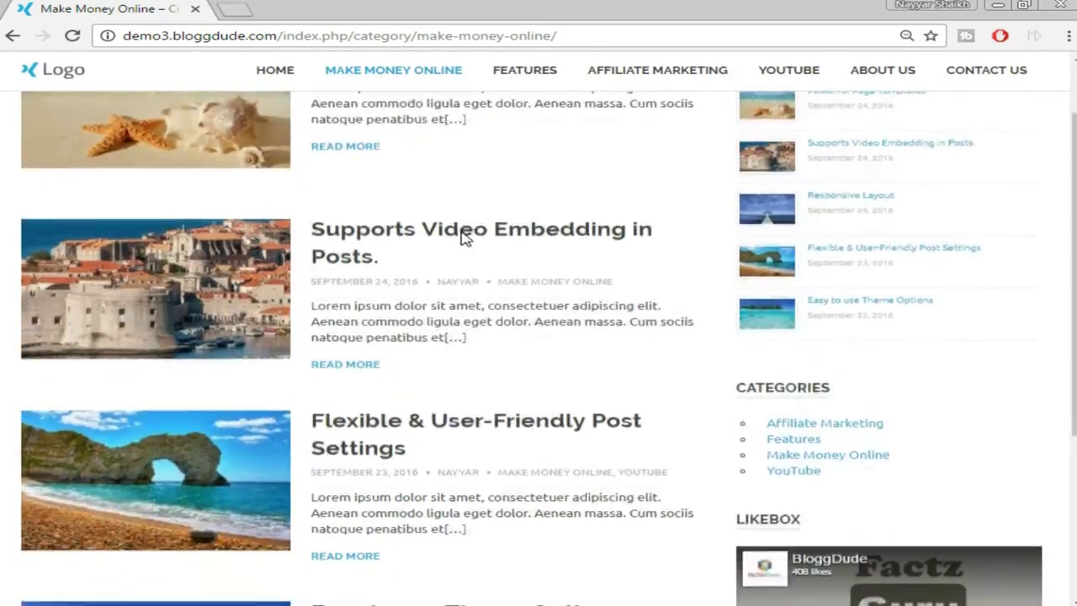
scroll(462, 233, down, 3)
scroll(462, 233, up, 5)
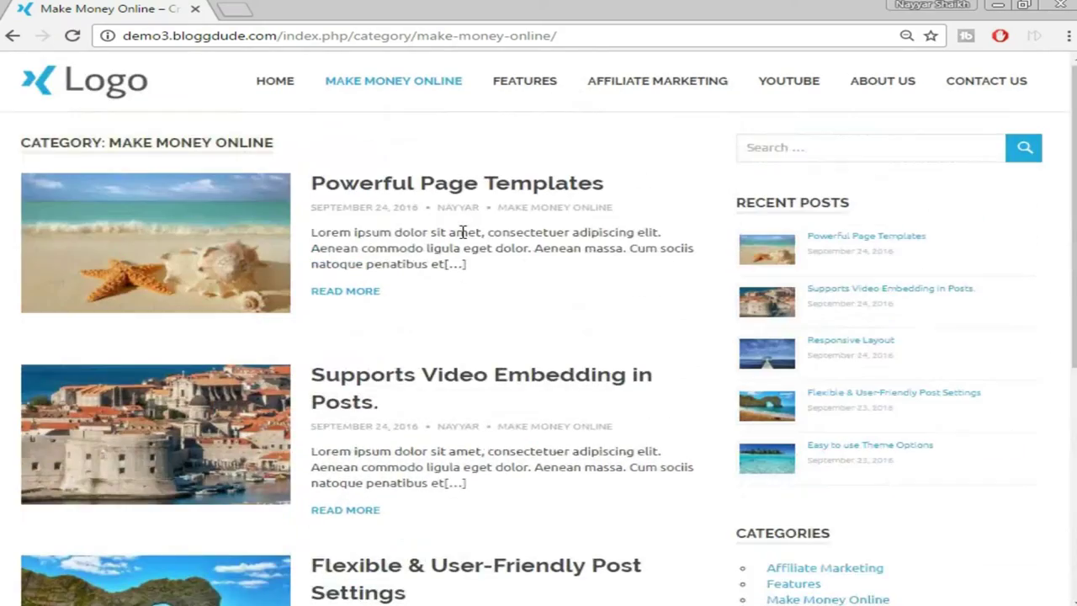
- On the About Us page, select words in the Our Story and Started in 1994 headings
click(871, 91)
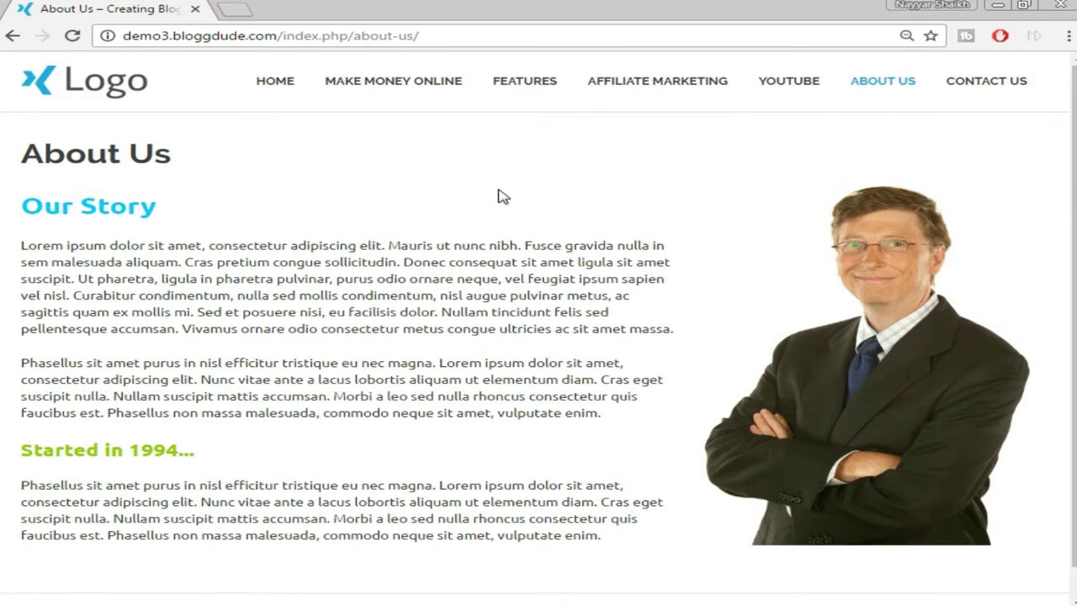
double_click(65, 207)
double_click(118, 207)
click(95, 447)
triple_click(98, 447)
click(205, 450)
click(1013, 98)
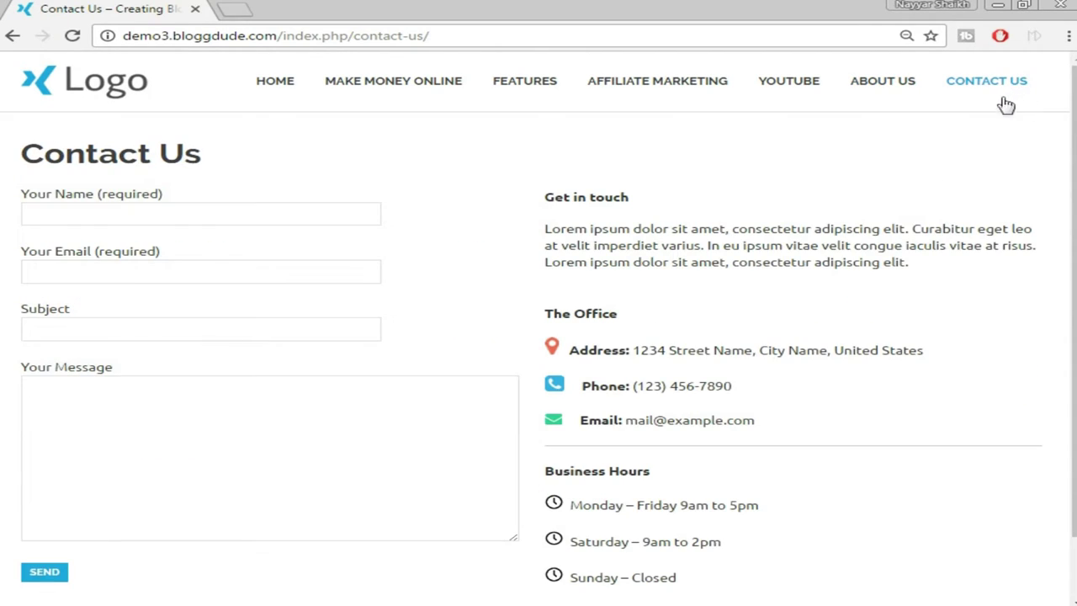
- Scroll through the Contact Us form, office details and business hours
scroll(1007, 104, down, 1)
scroll(997, 143, up, 1)
scroll(115, 435, down, 1)
scroll(116, 435, up, 1)
scroll(623, 247, down, 2)
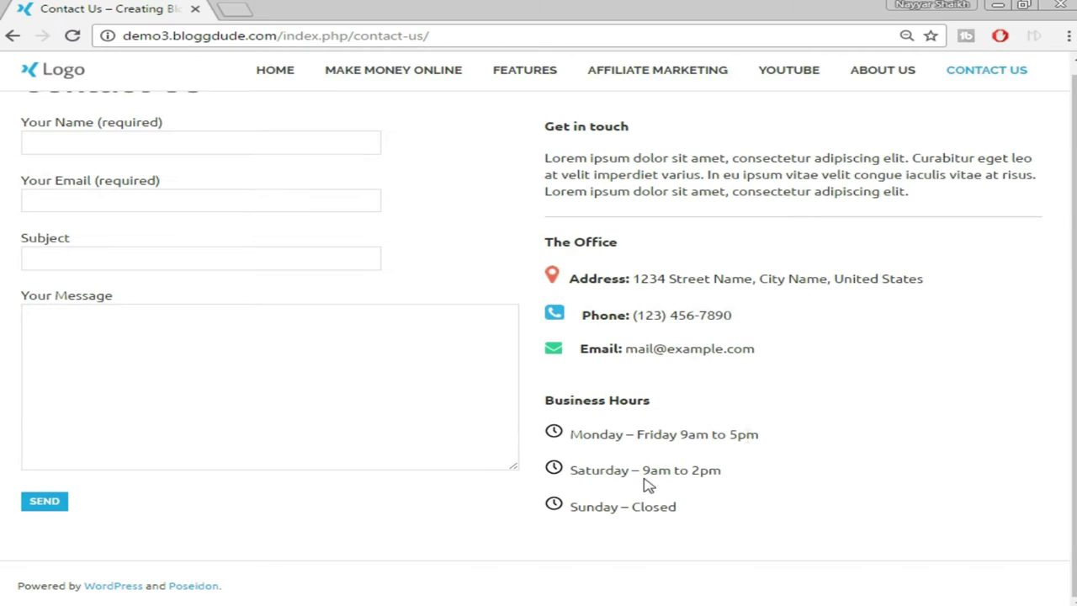
scroll(648, 484, up, 2)
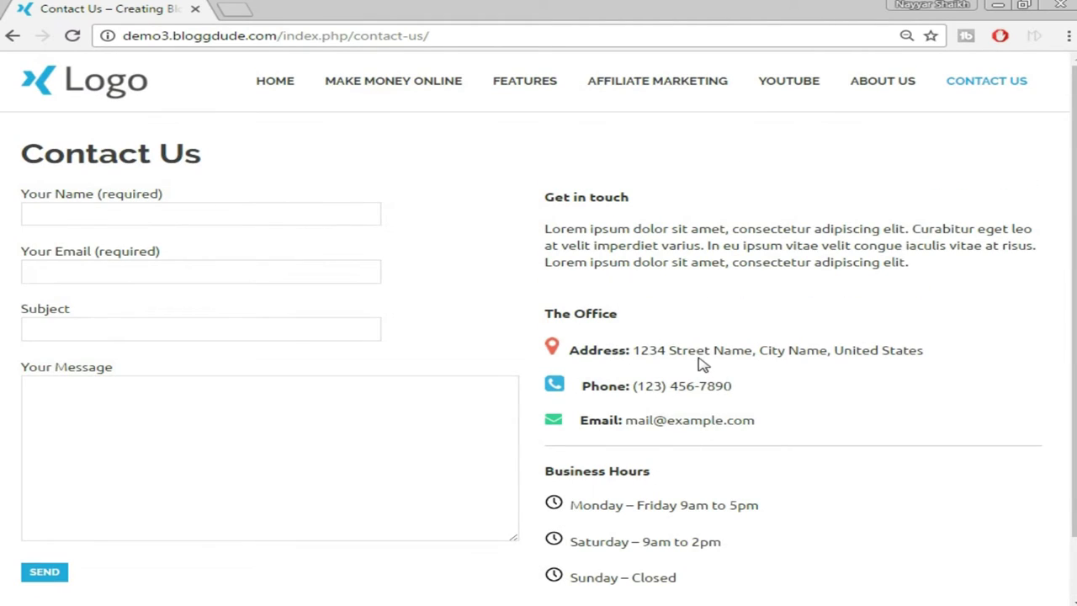
- Return to the blog's home page via the logo and restore the browser window down
scroll(750, 337, down, 1)
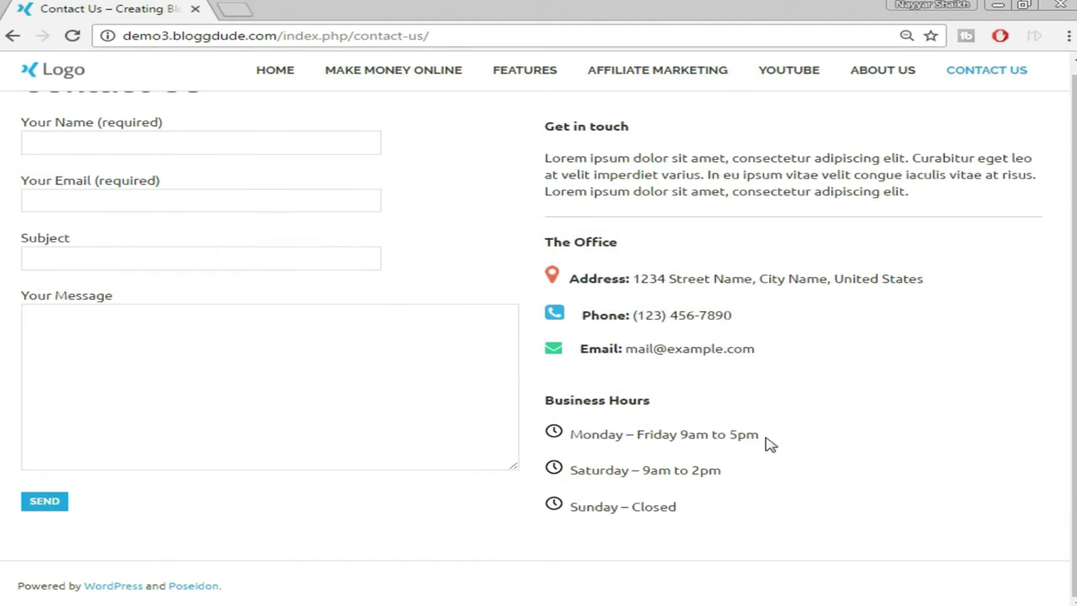
scroll(767, 444, up, 1)
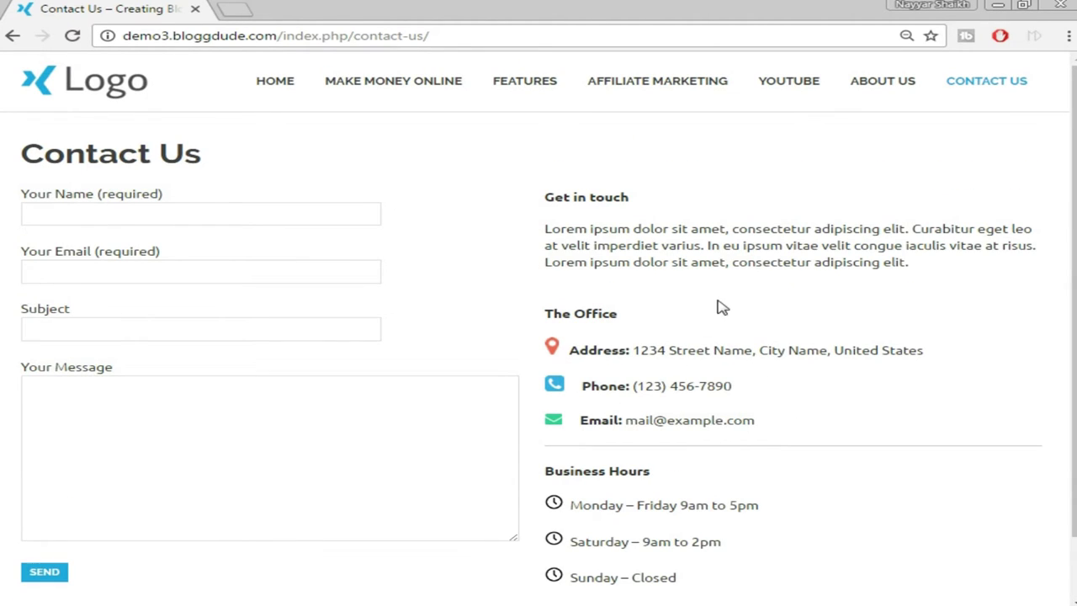
click(123, 84)
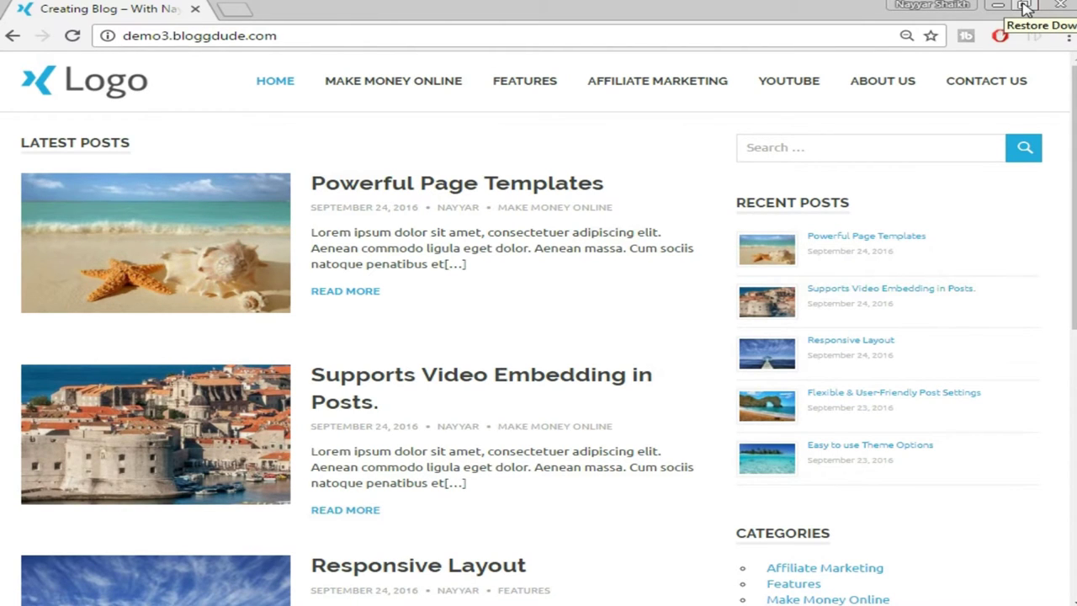
click(1023, 7)
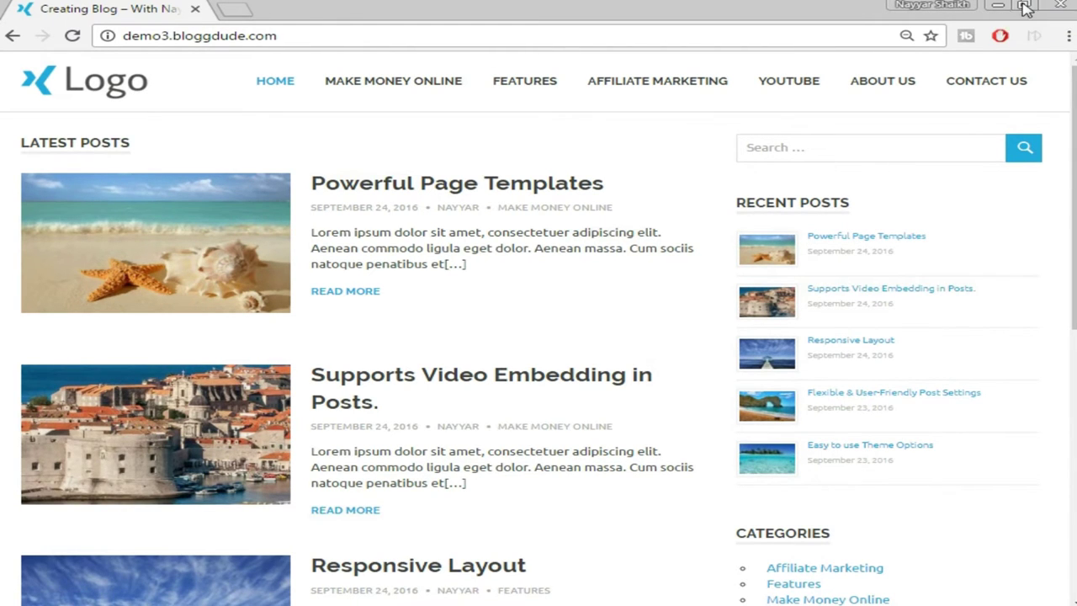
- Narrow the window to the blog's mobile layout and toggle its hamburger menu twice
drag(843, 99, 425, 100)
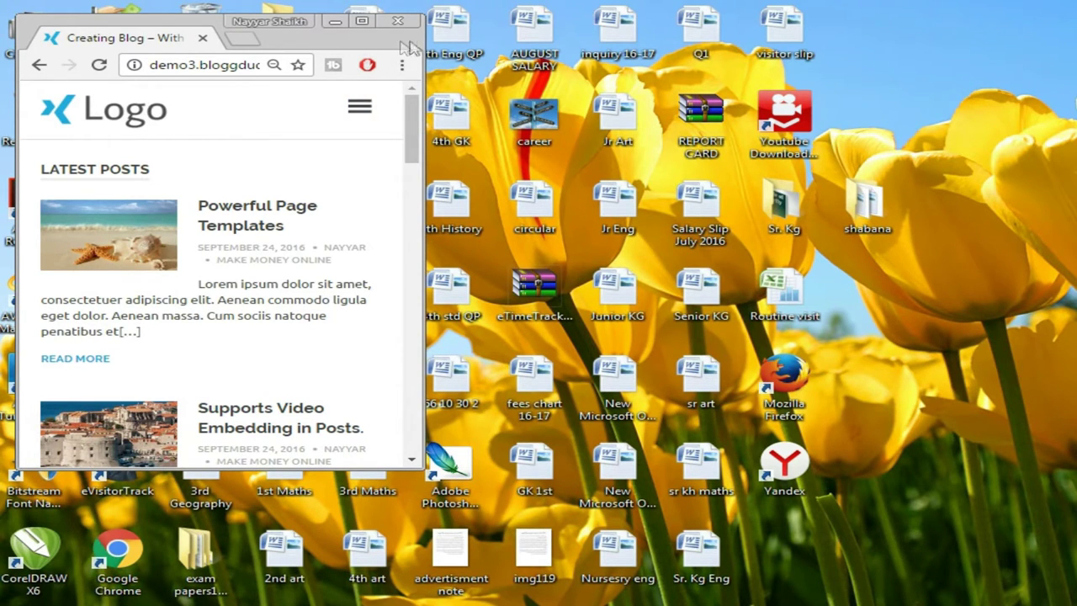
click(360, 109)
click(360, 111)
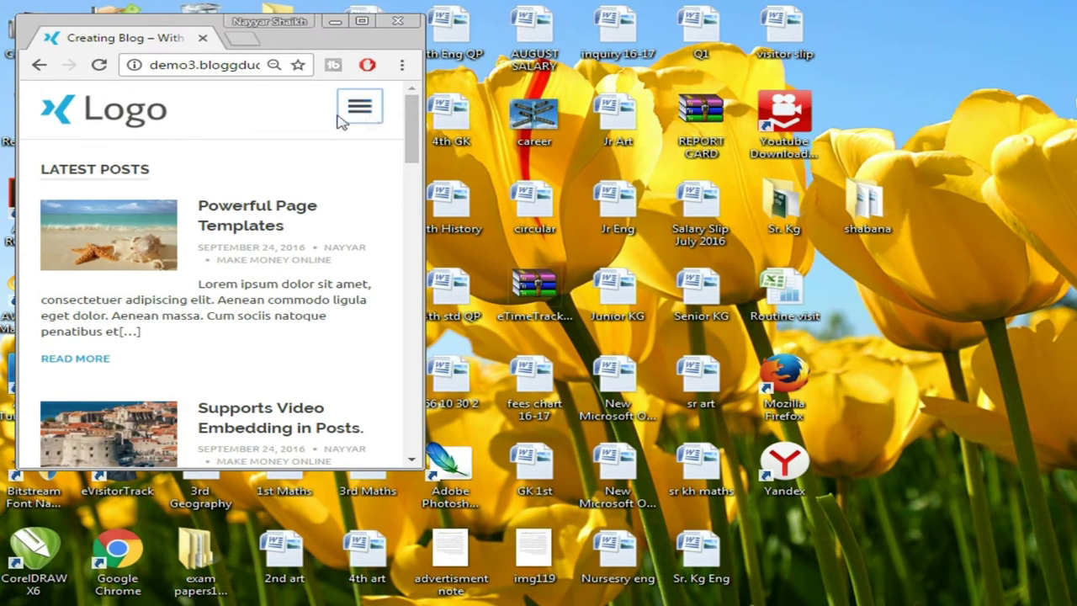
click(356, 114)
click(412, 137)
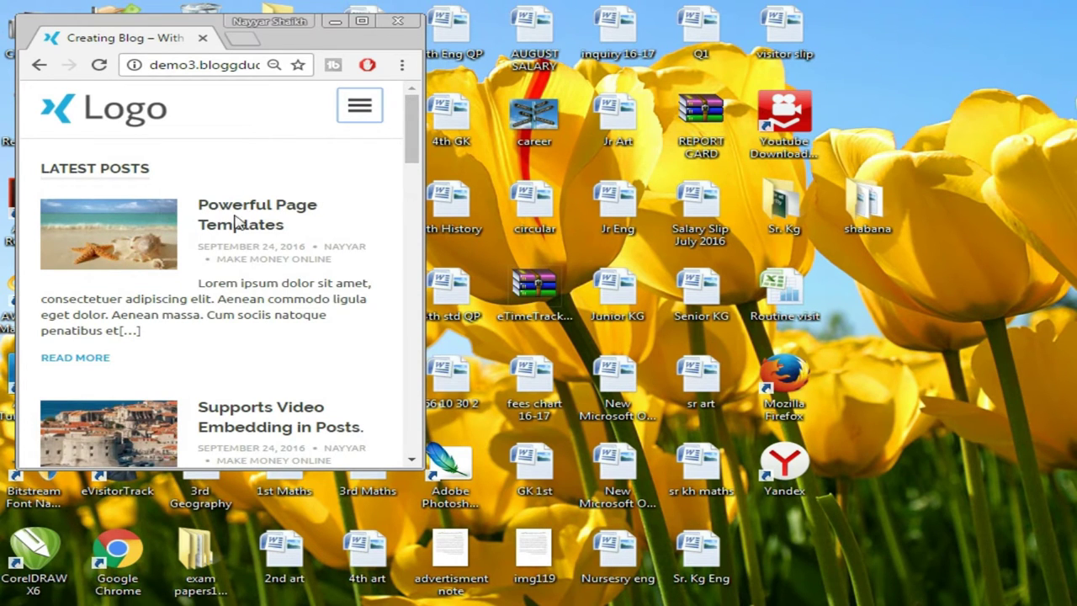
- Scroll the mobile layout, then maximize the browser back to full width
scroll(374, 252, down, 10)
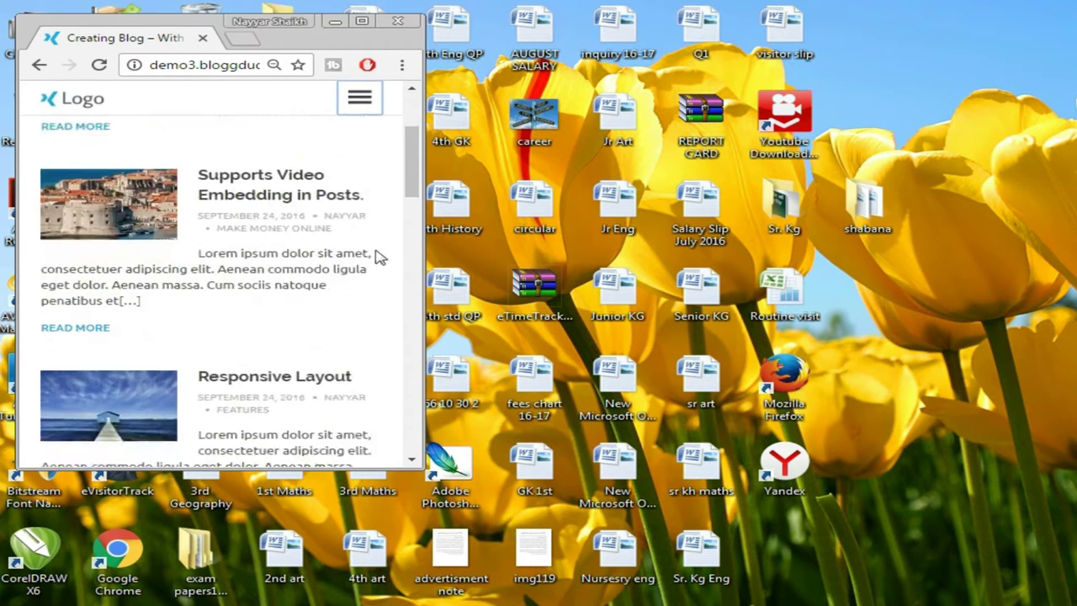
scroll(380, 271, up, 10)
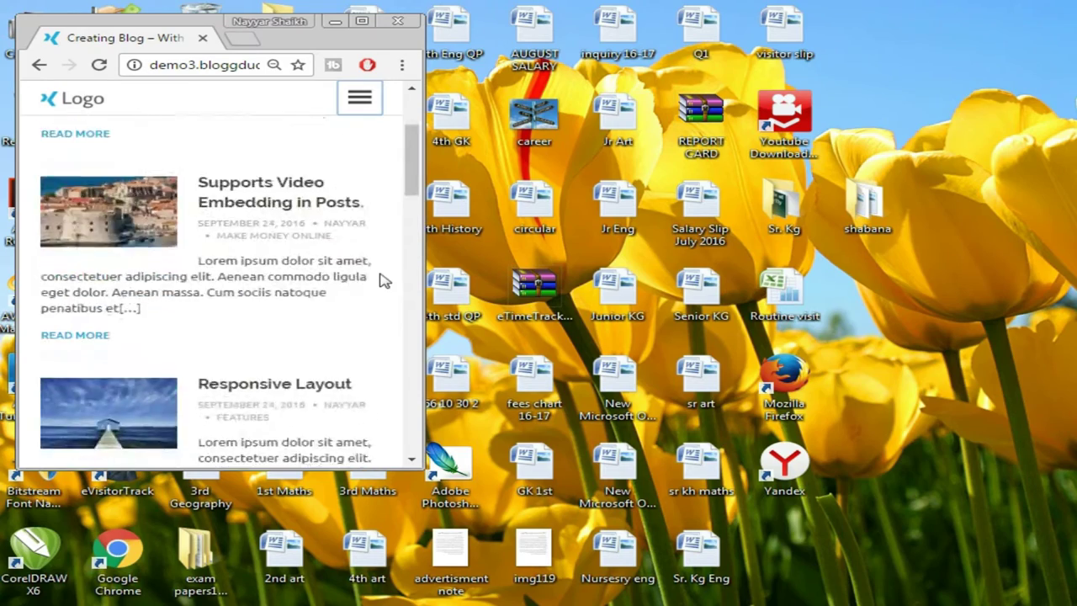
click(362, 21)
drag(1074, 177, 1070, 128)
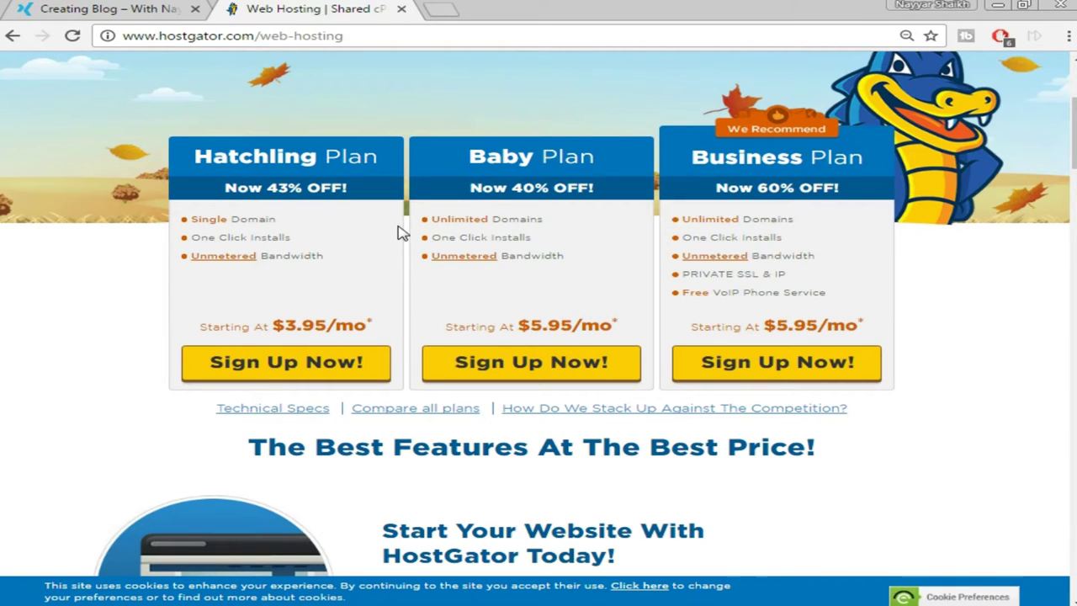
- Start a Baby plan order using the already-owned domain bloggdude.com
click(531, 362)
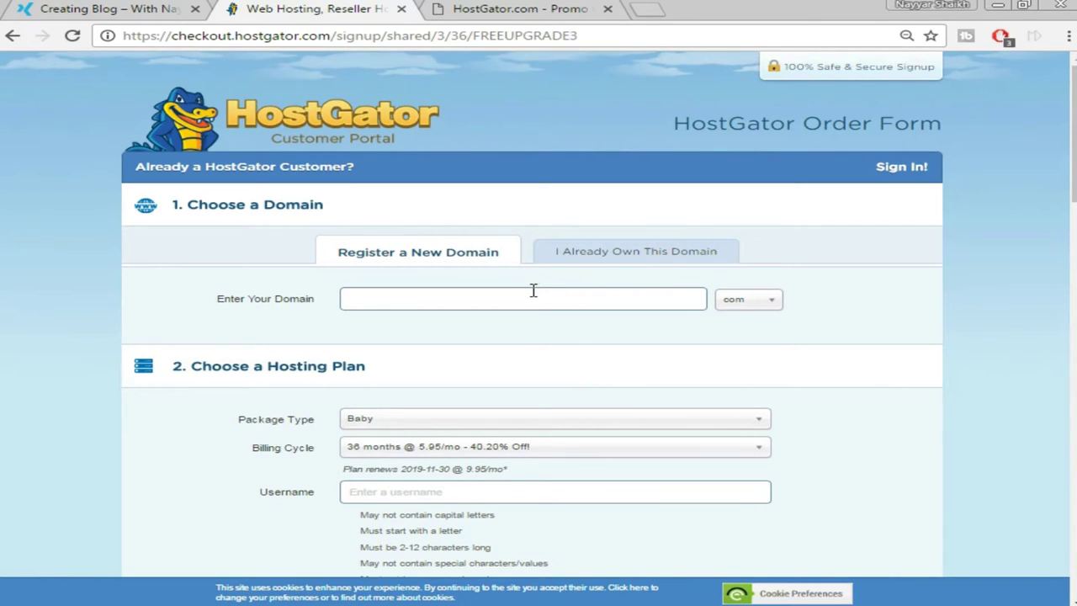
click(637, 250)
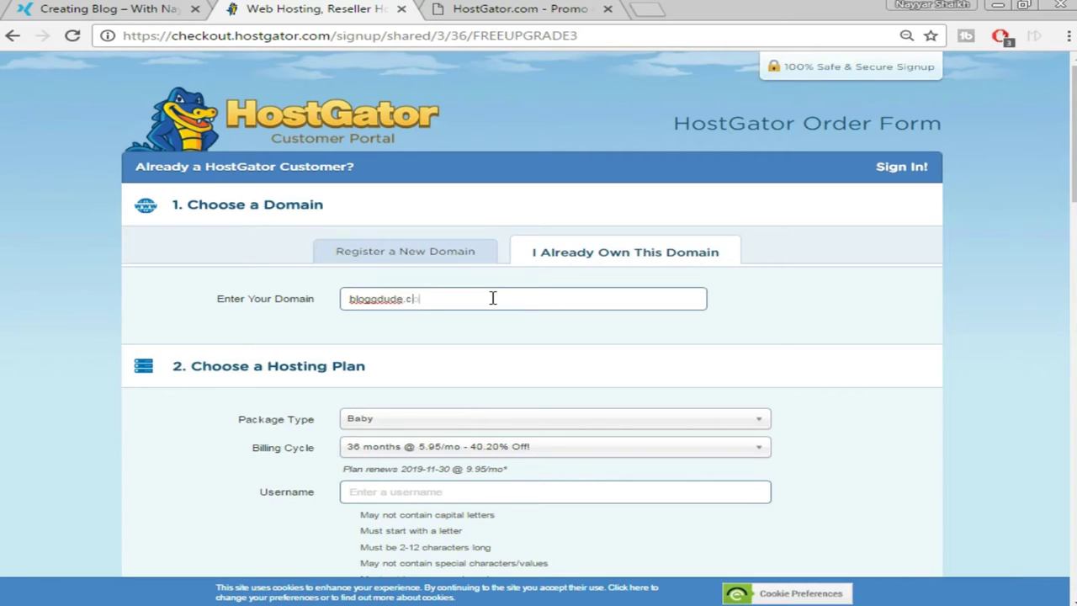
scroll(514, 339, down, 1)
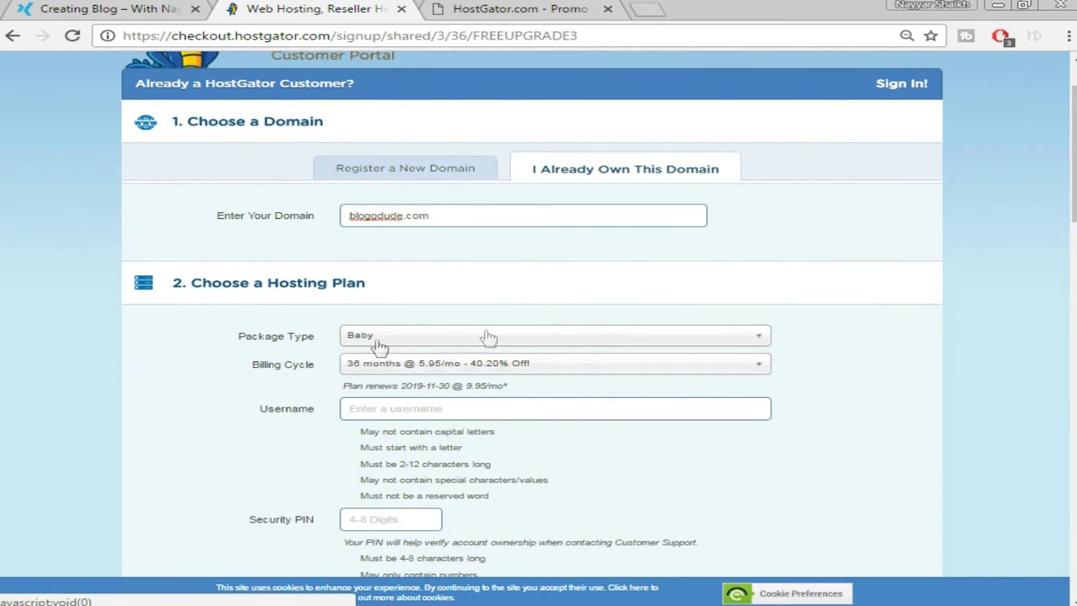
scroll(778, 335, down, 1)
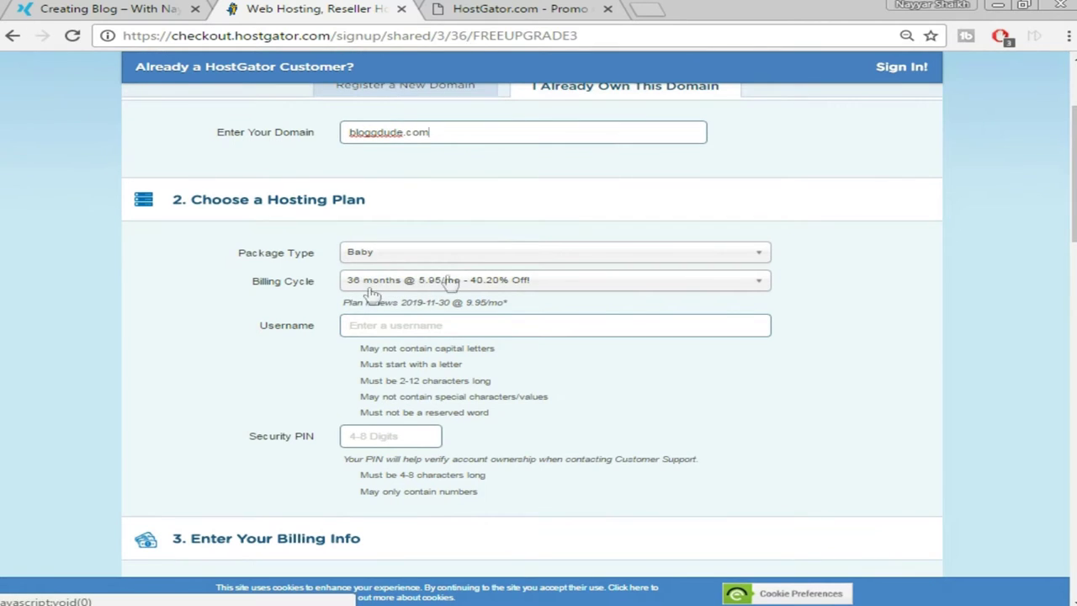
- Choose the '12 months @ 8.95/mo' billing cycle
click(569, 289)
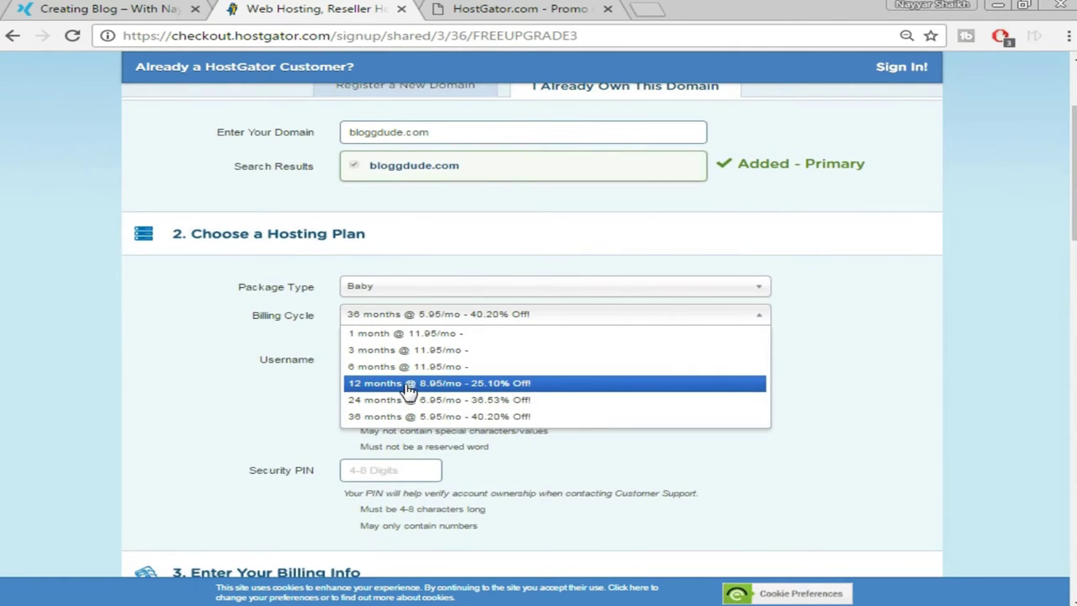
click(408, 386)
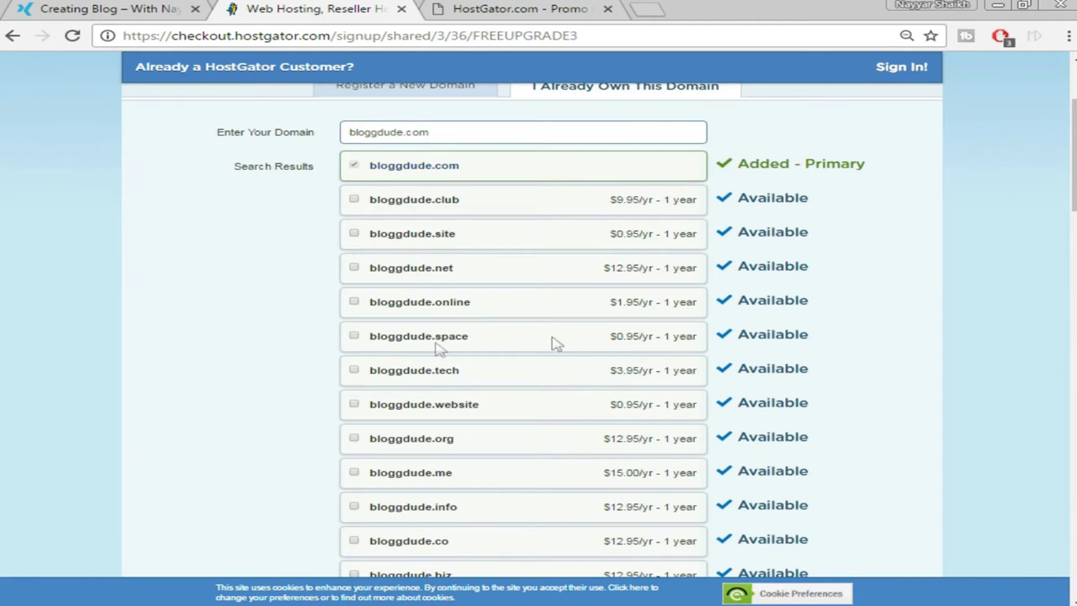
scroll(909, 291, down, 8)
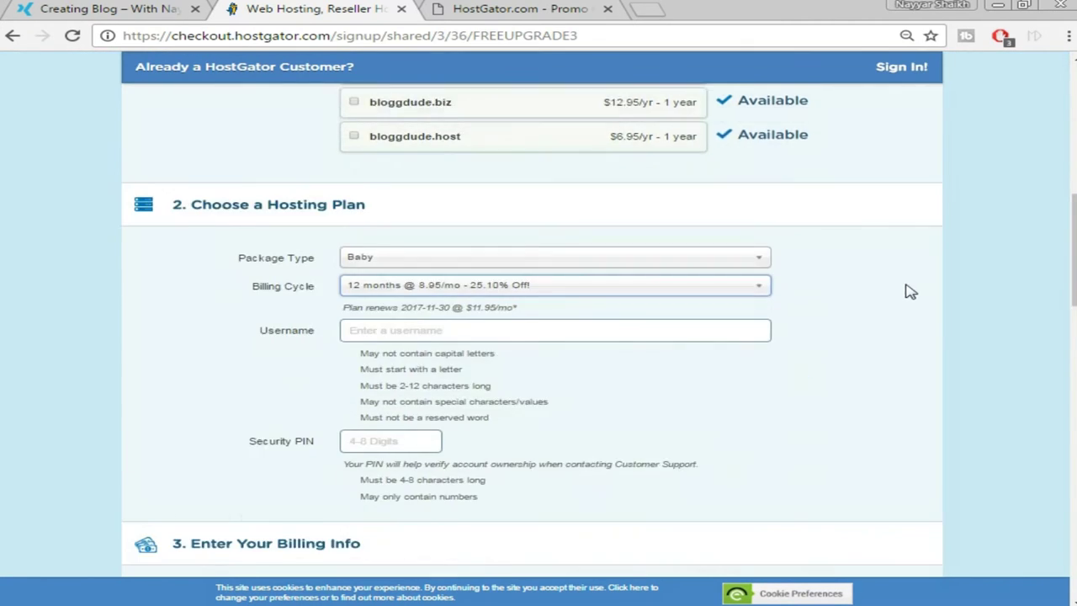
click(444, 228)
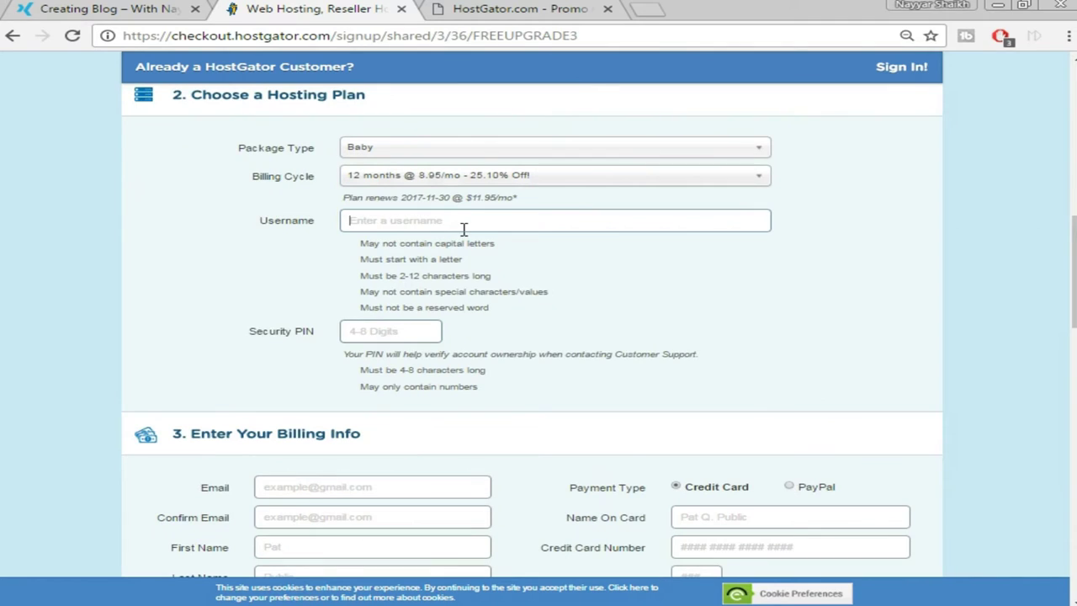
- Enter a non-reserved hosting account username and a numeric security PIN
text(admin)
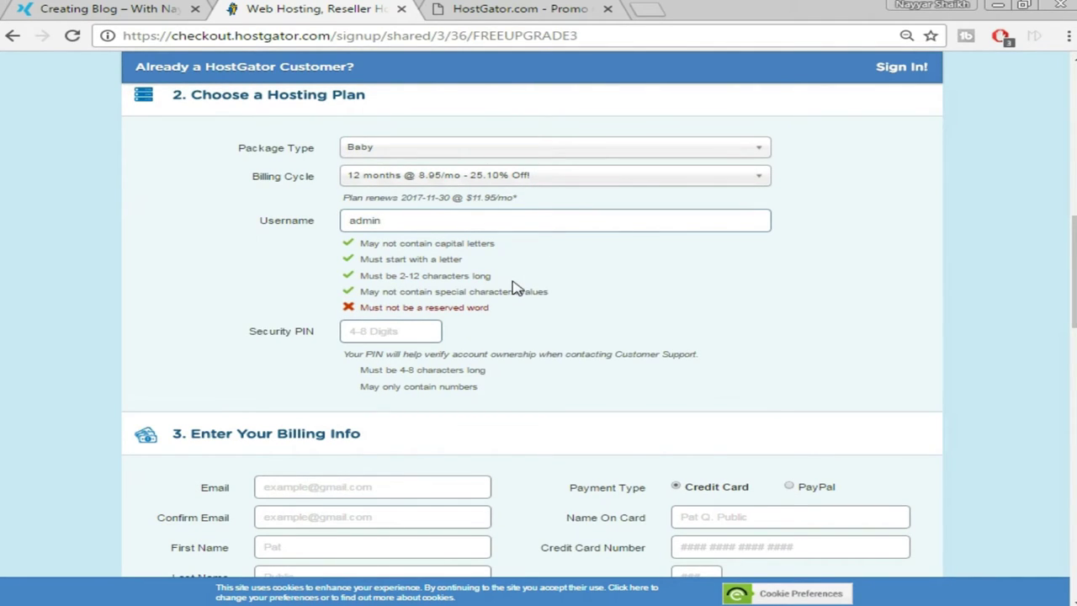
key(BackSpace)
click(405, 330)
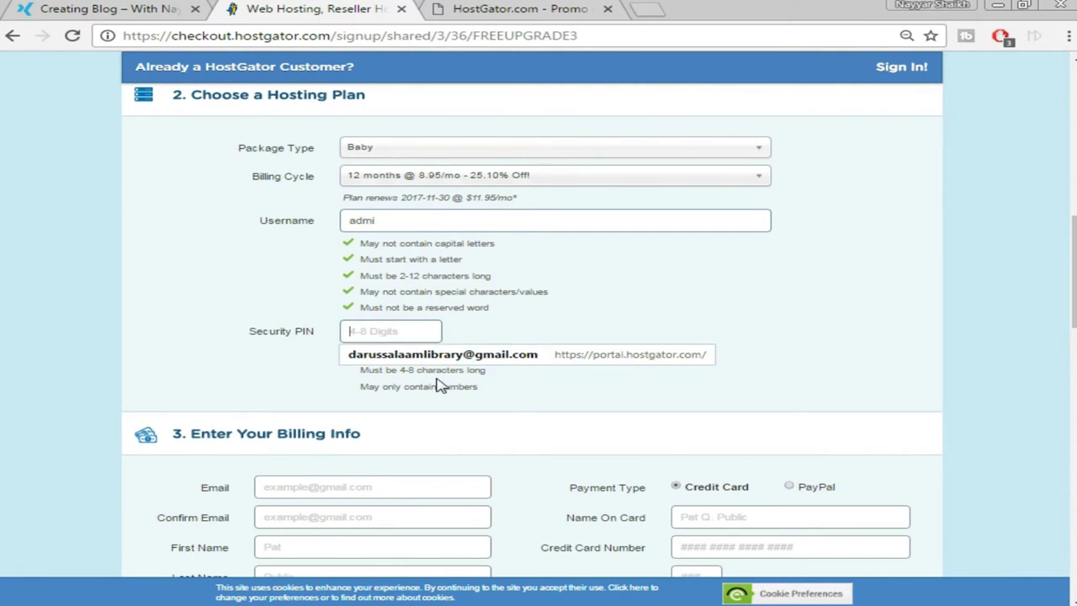
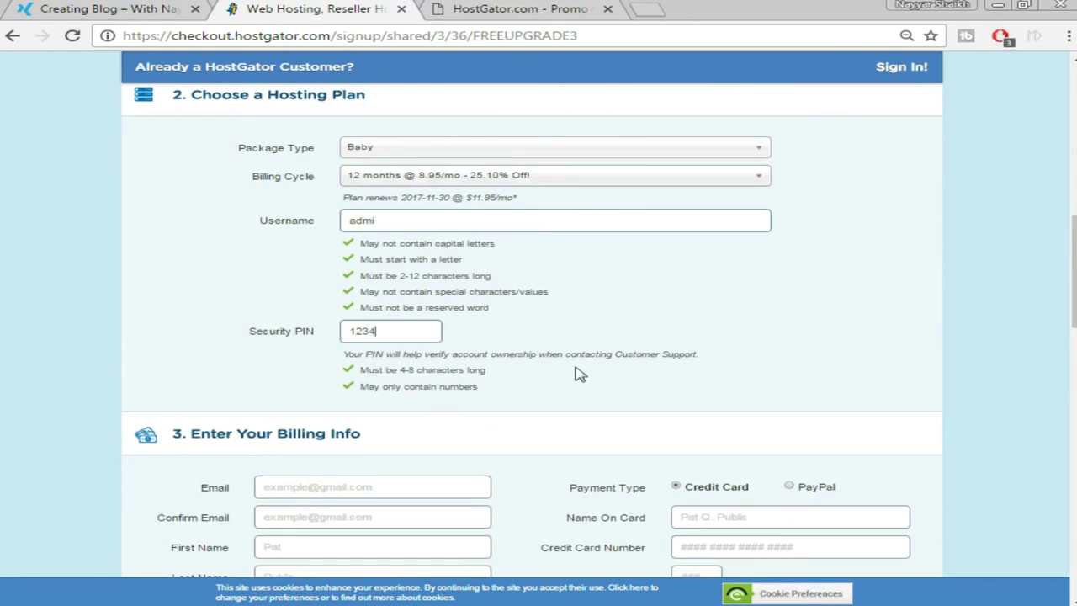
- Switch Payment Type to PayPal and back to Credit Card
scroll(581, 374, down, 3)
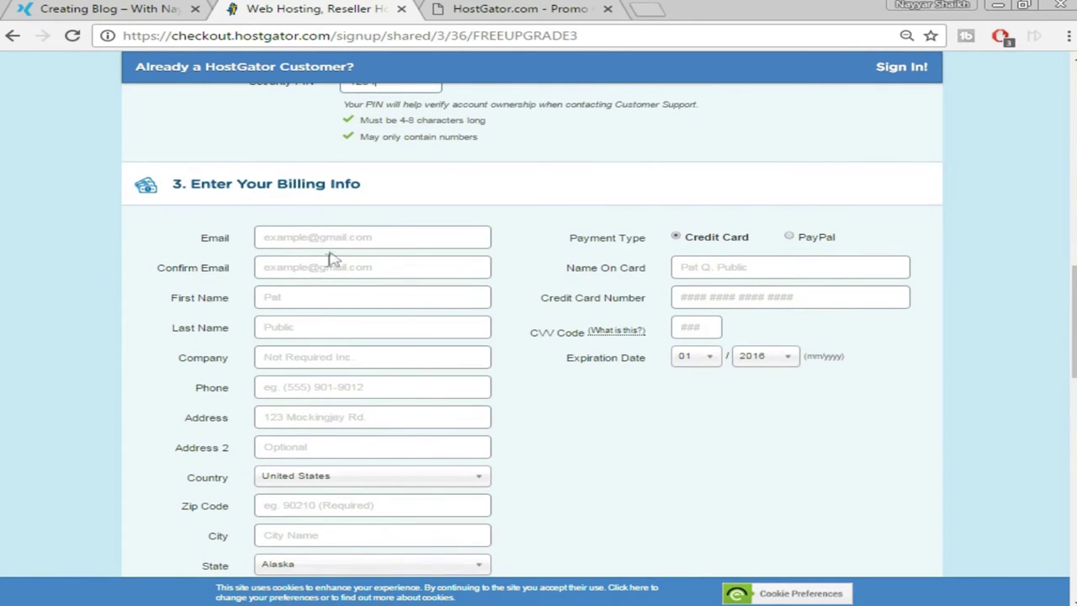
scroll(302, 268, down, 1)
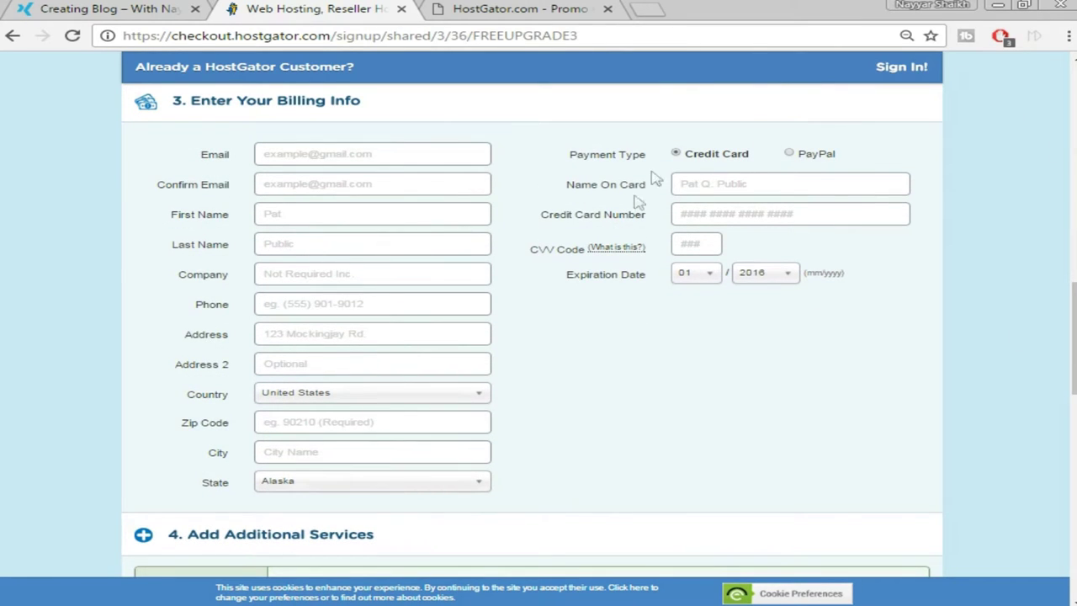
click(790, 155)
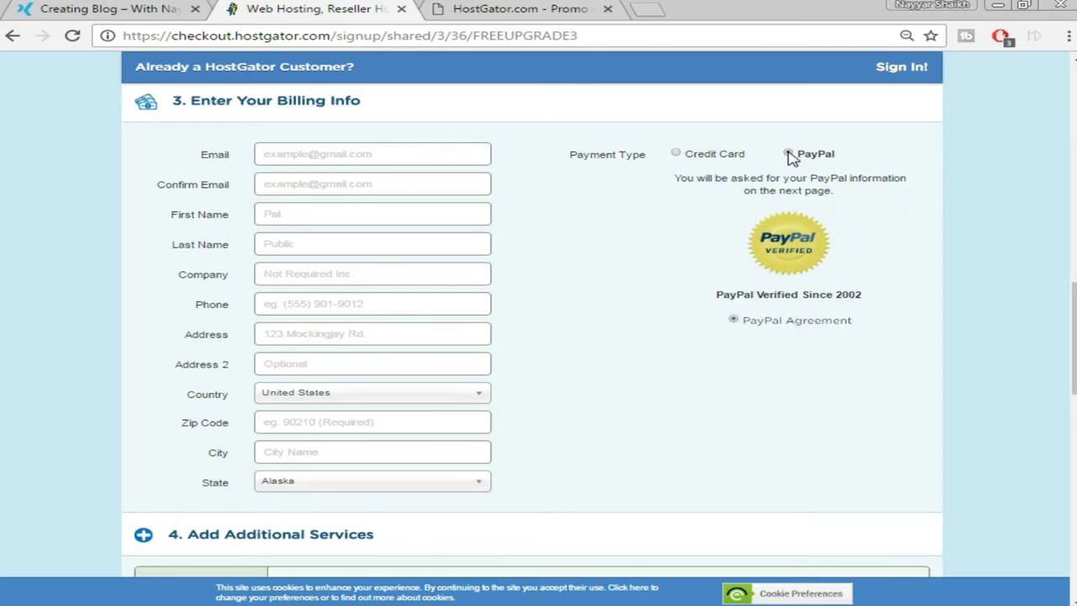
click(689, 160)
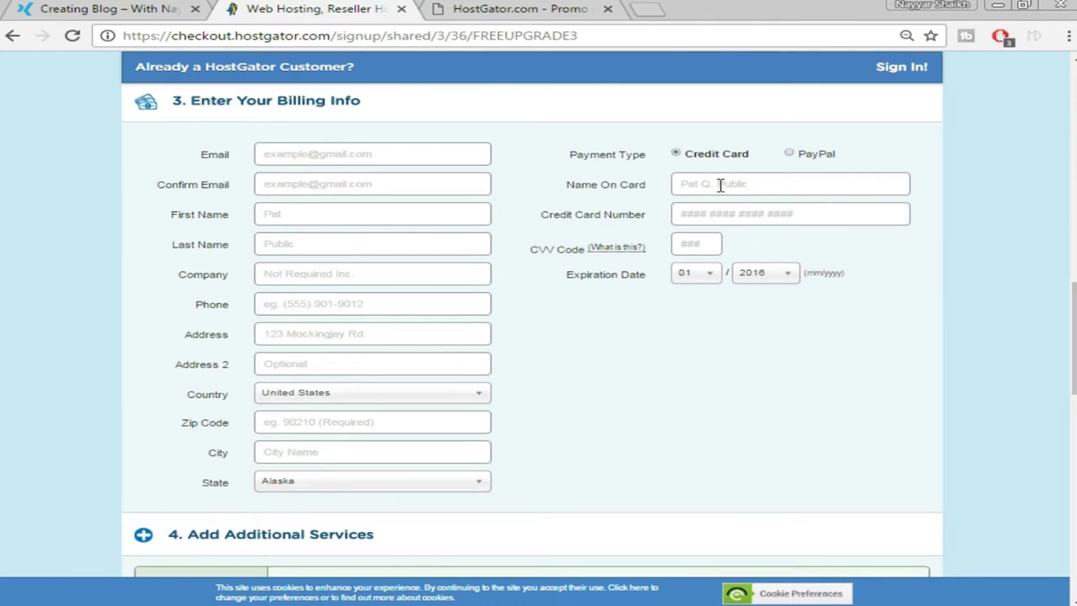
scroll(774, 294, down, 5)
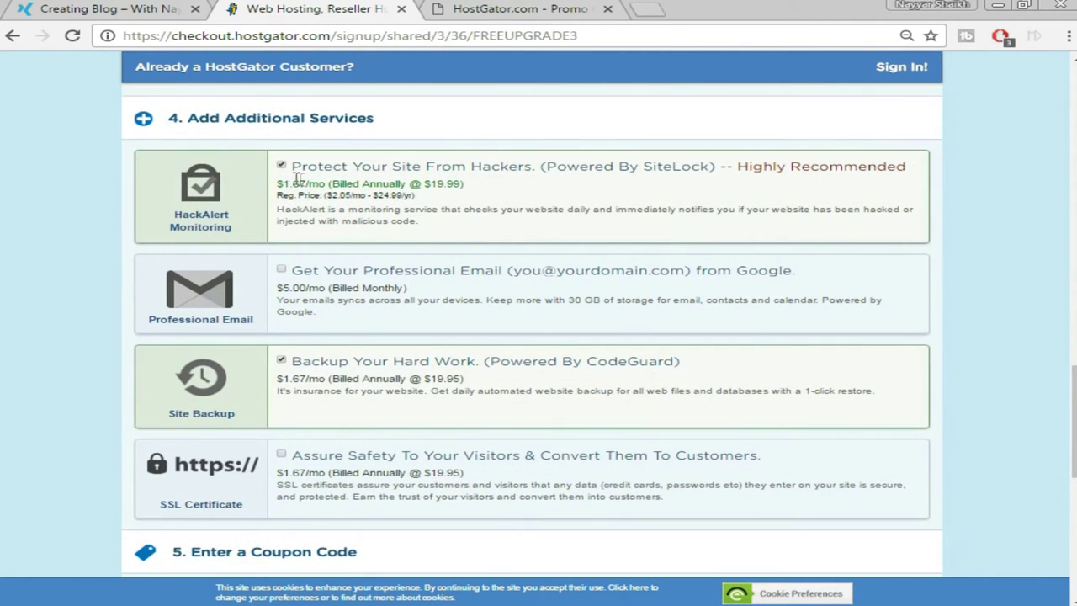
- Untick the HackAlert Monitoring and Site Backup add-on checkboxes
click(281, 165)
click(282, 361)
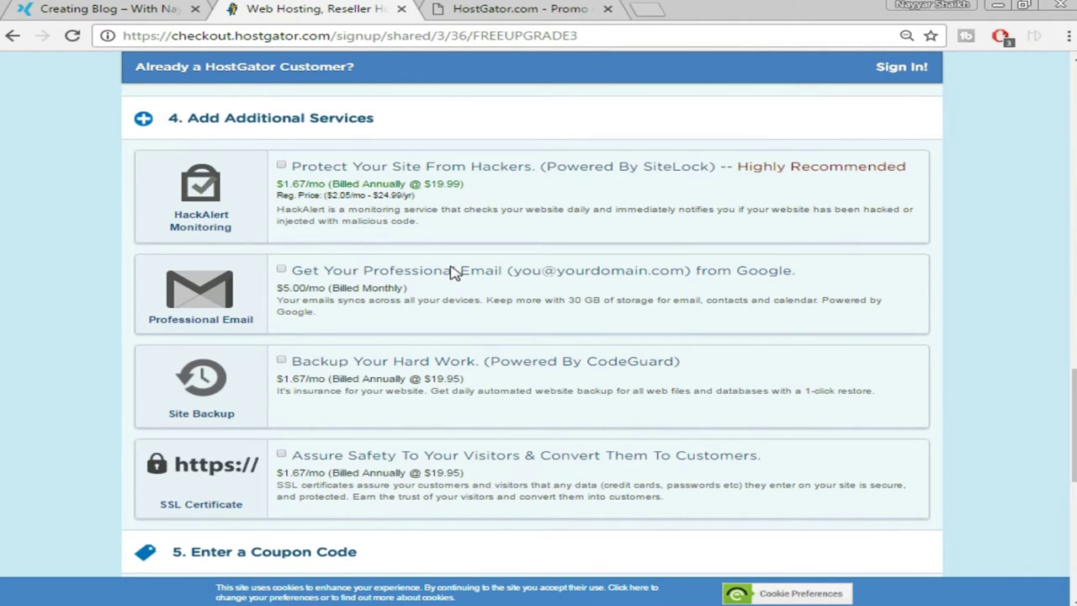
scroll(452, 271, down, 2)
scroll(468, 304, down, 2)
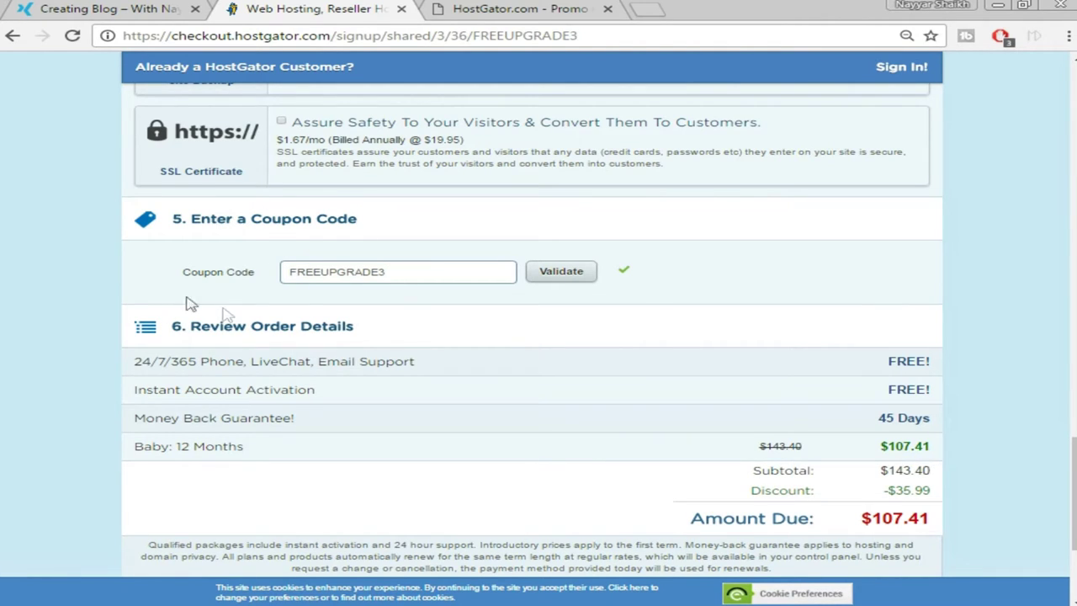
- Replace coupon FREEUPGRADE3 with WEBBDUDE45 and validate it
double_click(370, 275)
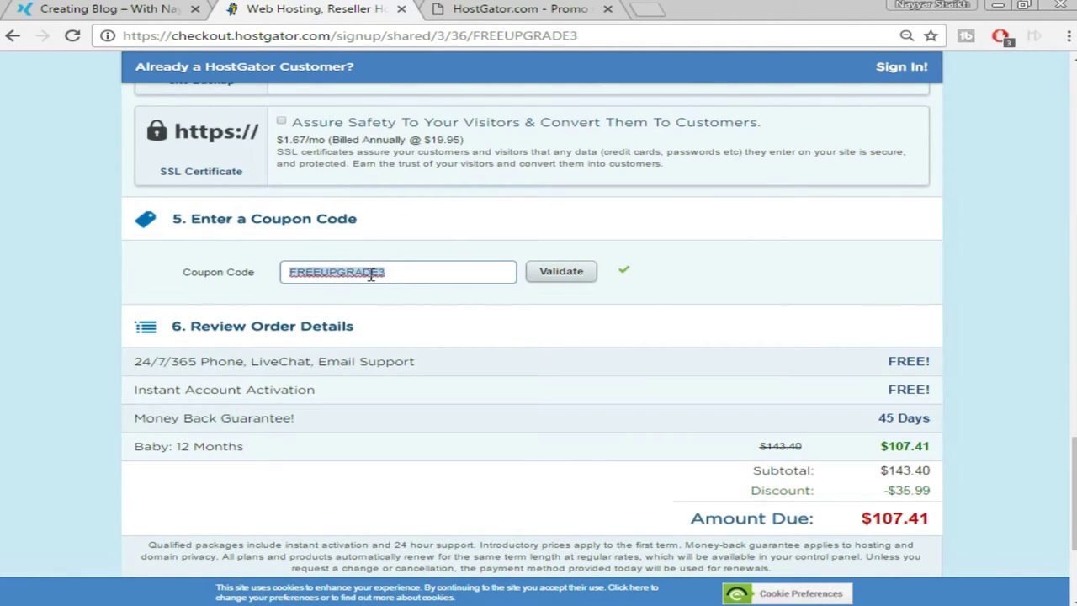
text(WEBBDUDE45)
click(575, 269)
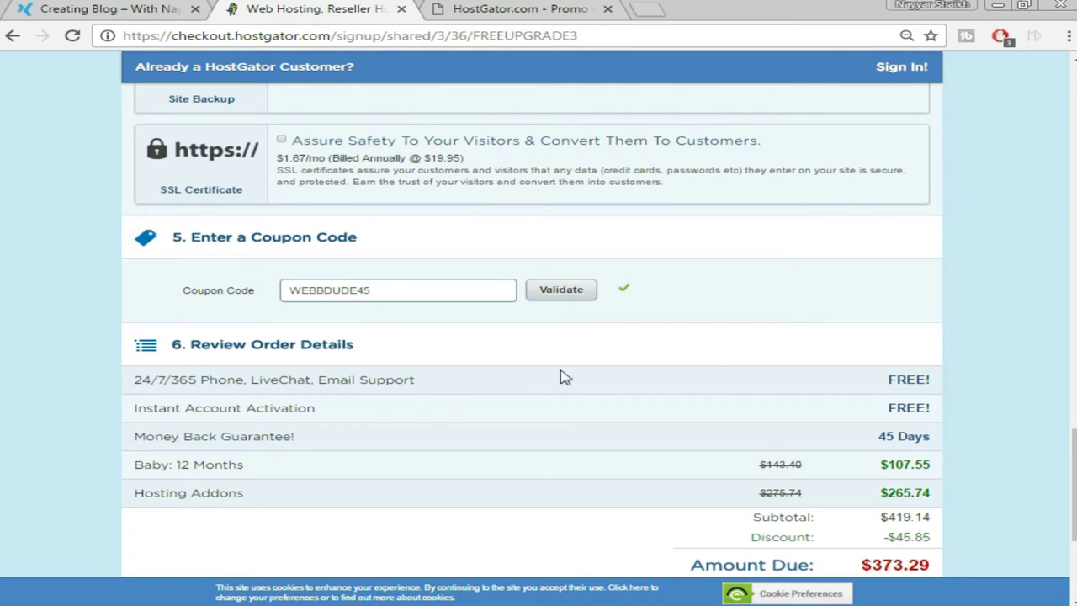
- Tick the checkbox agreeing to the Terms of Service
scroll(909, 352, down, 2)
scroll(926, 434, up, 8)
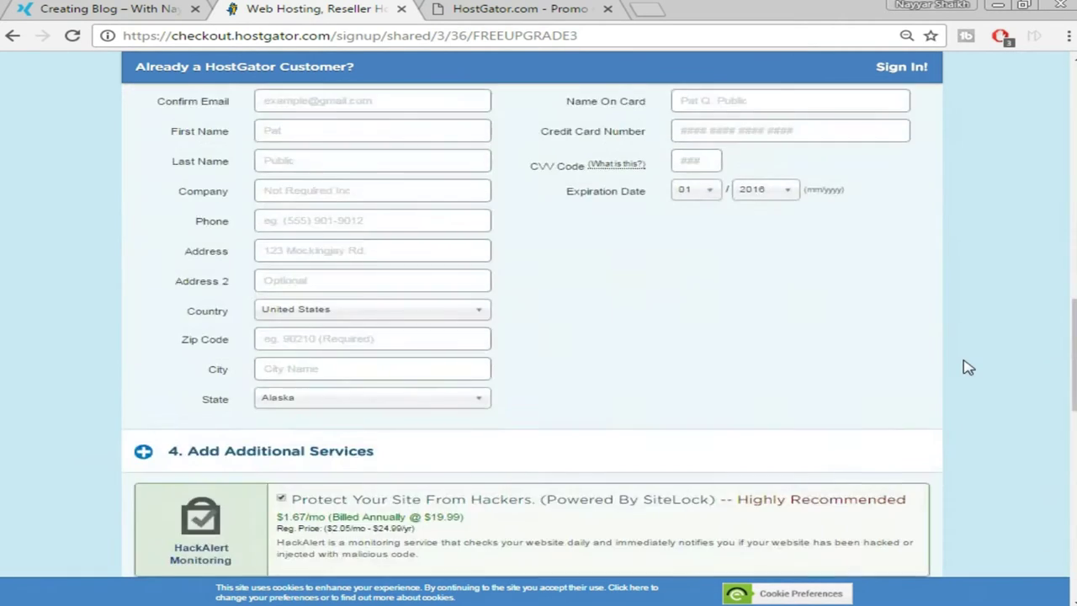
scroll(962, 366, down, 9)
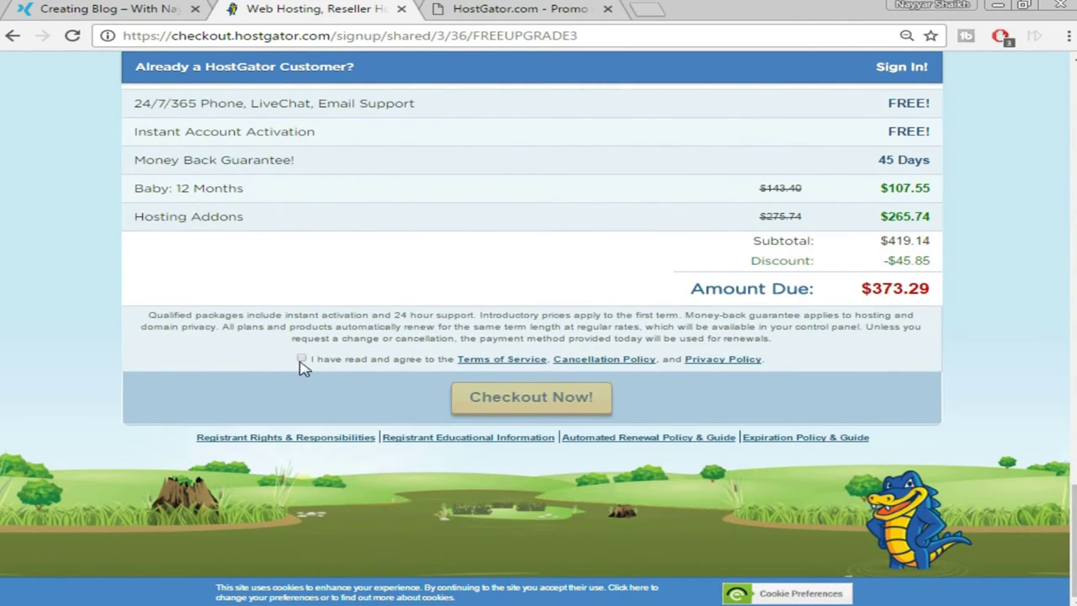
click(301, 359)
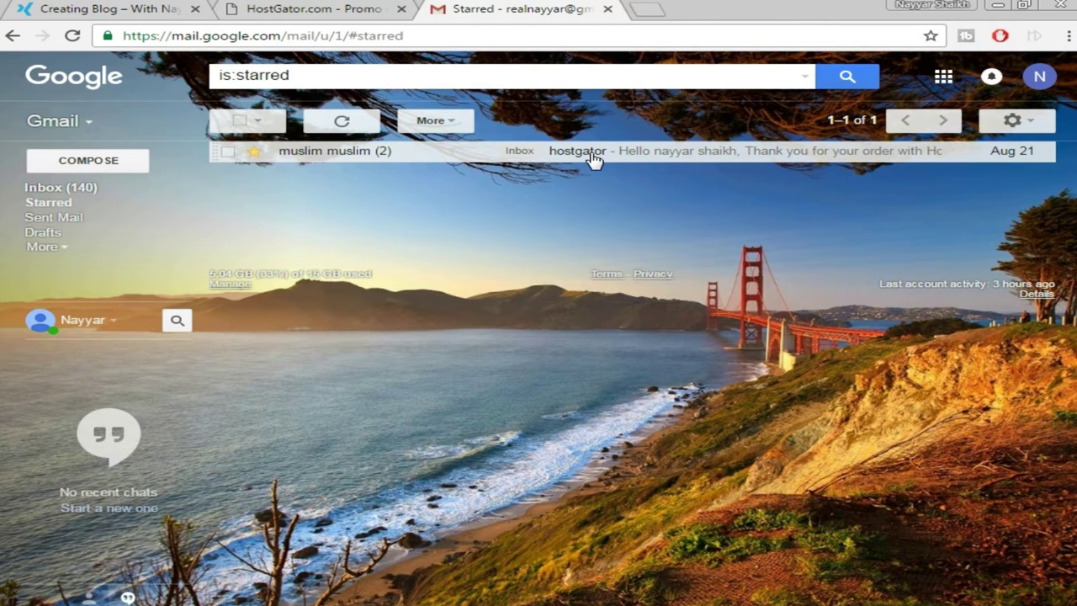
- Open the starred HostGator confirmation email and bring up the Your Control Panel link's menu
click(593, 160)
scroll(813, 293, down, 2)
scroll(878, 294, up, 3)
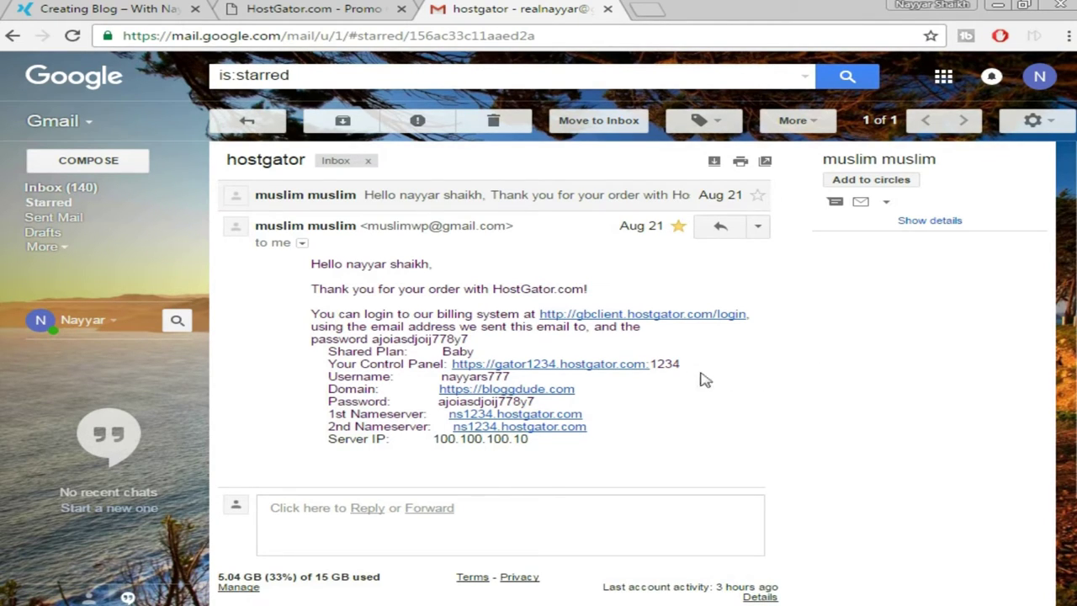
right_click(565, 368)
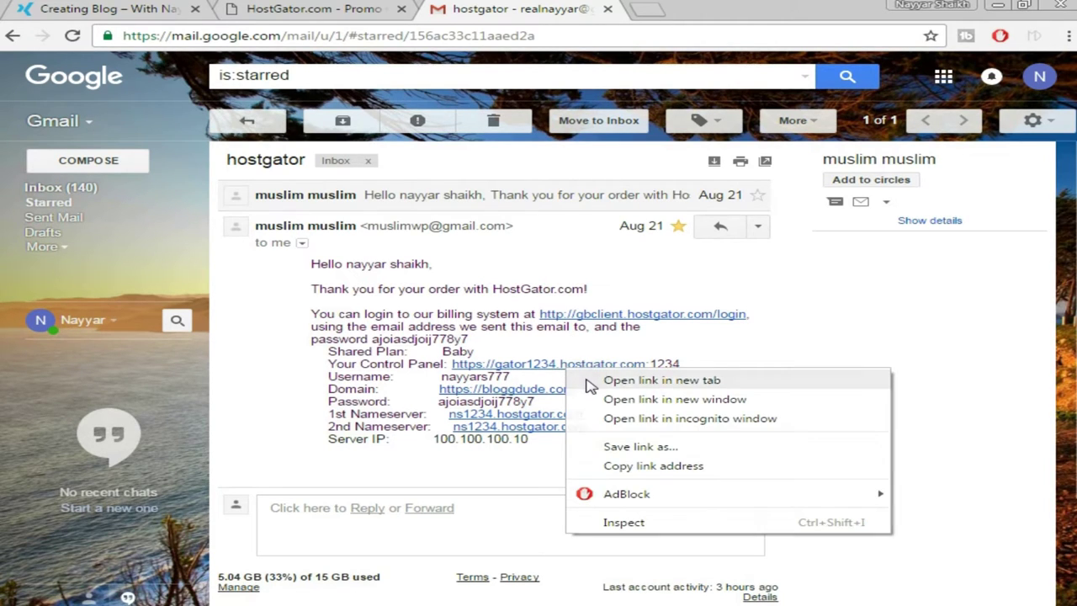
- Open the control panel link in a new tab and log in to cPanel
click(589, 383)
click(706, 7)
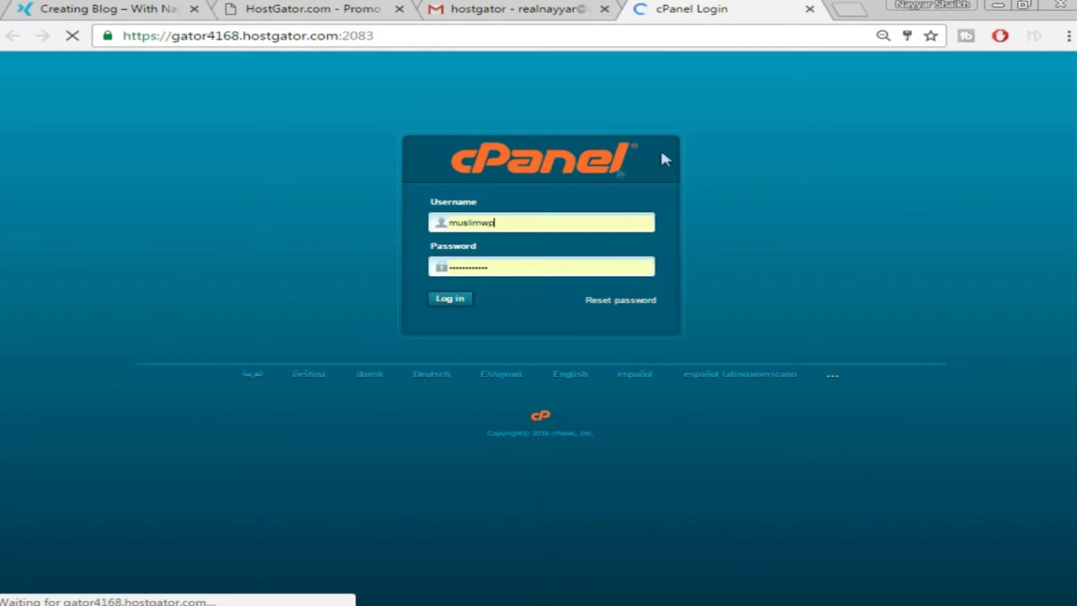
key(ctrl+shift+Tab)
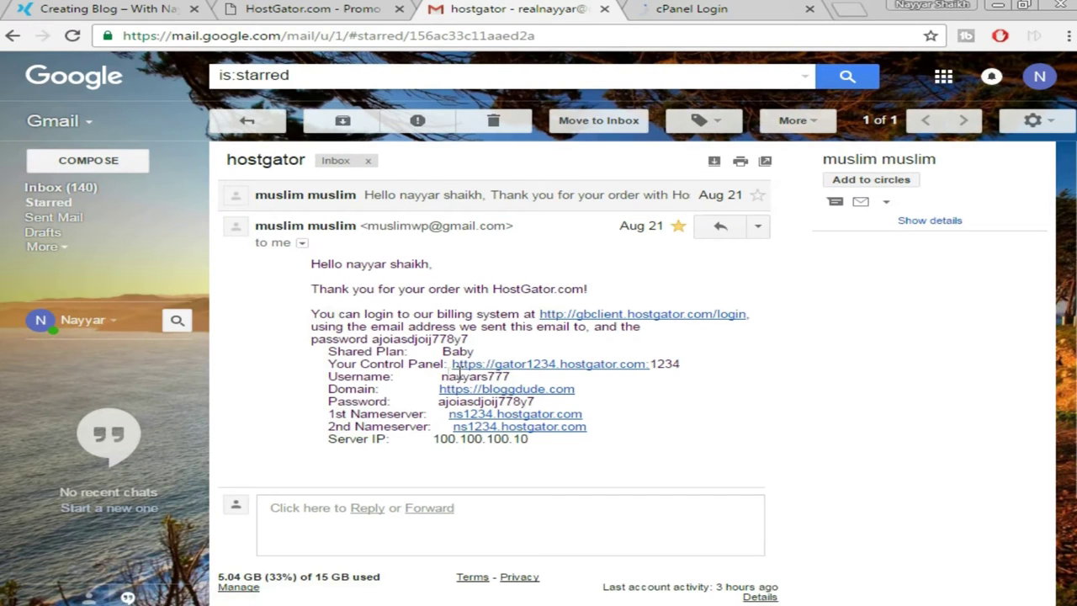
click(737, 7)
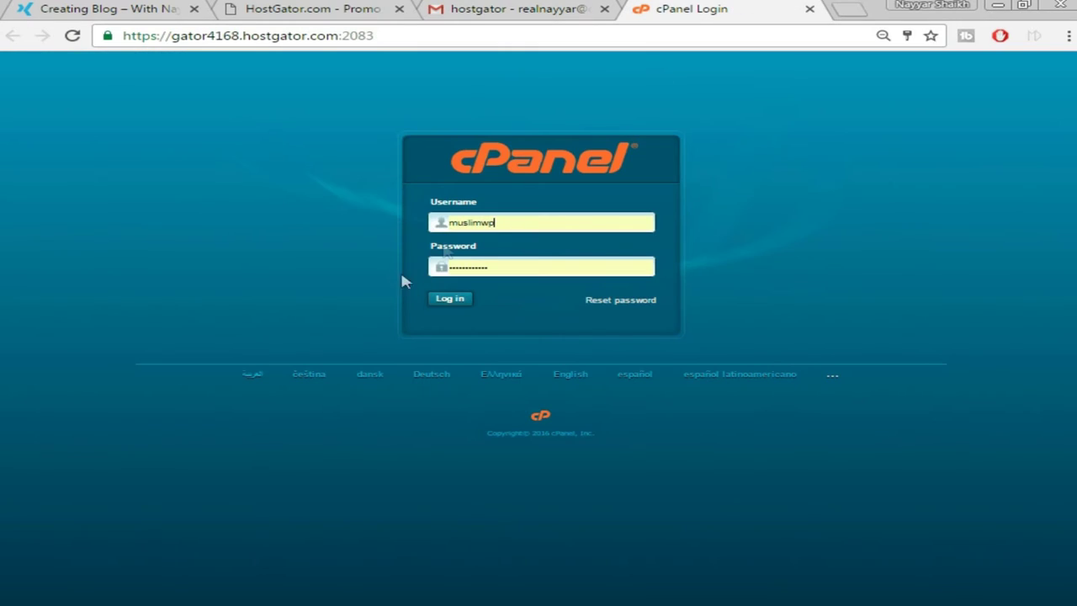
click(450, 301)
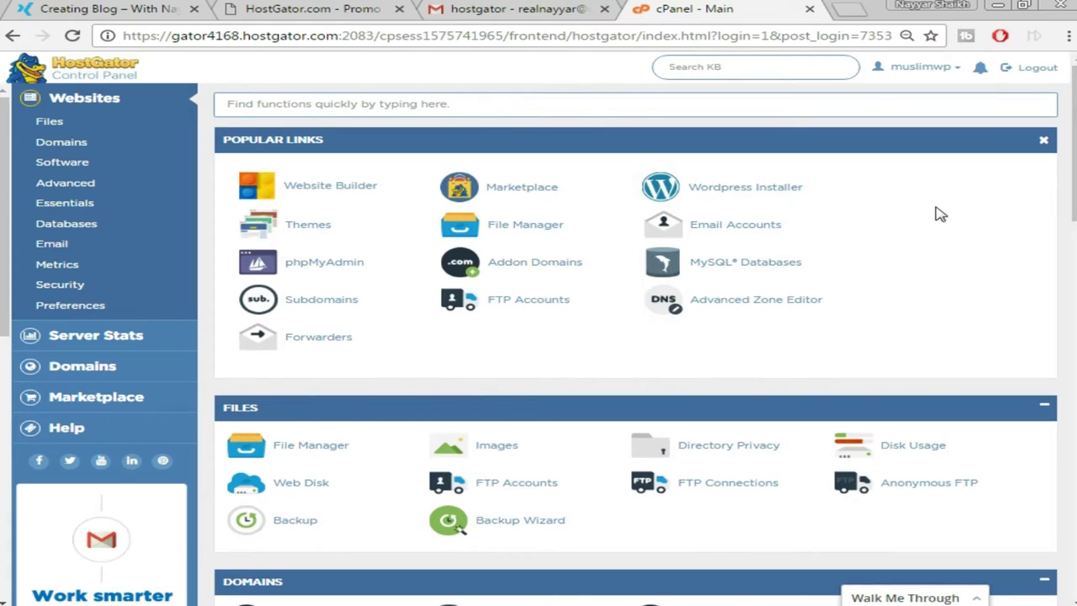
- In the WordPress installer, choose poseidon.bloggdude.com as the installation domain
click(757, 198)
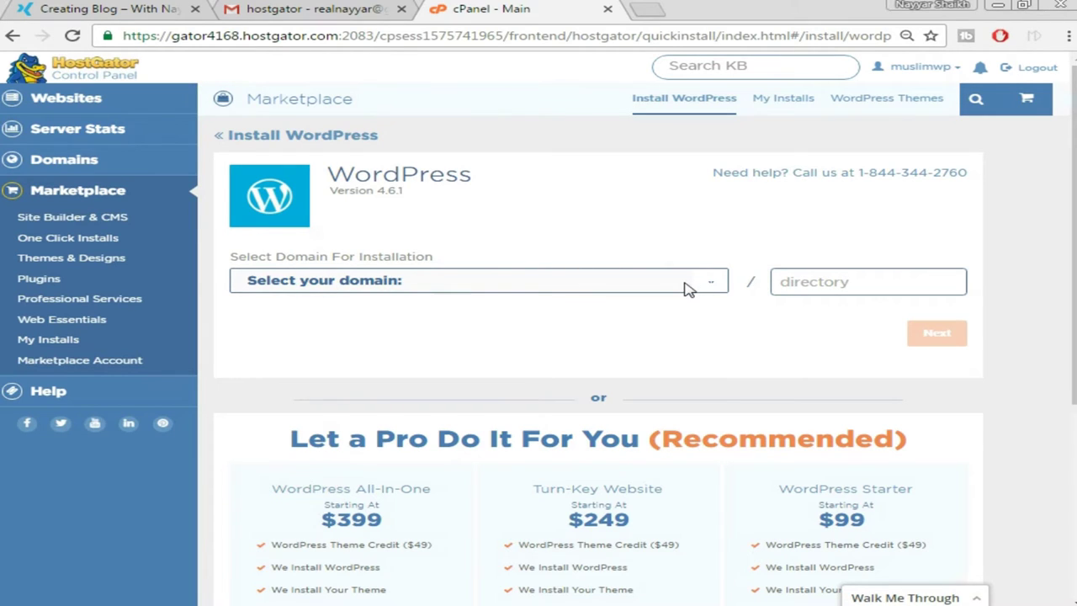
click(694, 286)
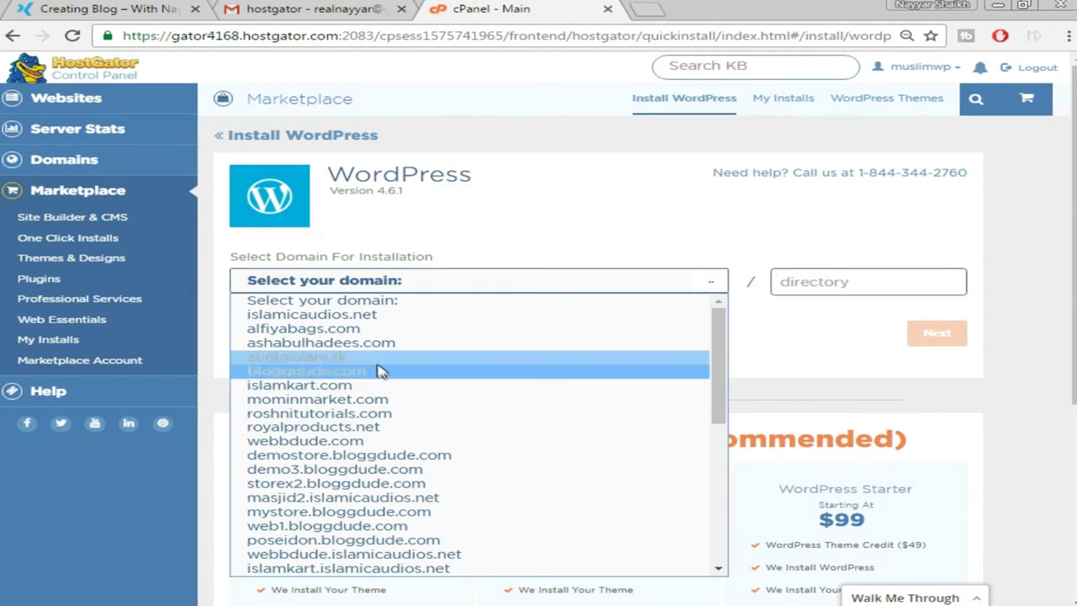
scroll(353, 425, down, 2)
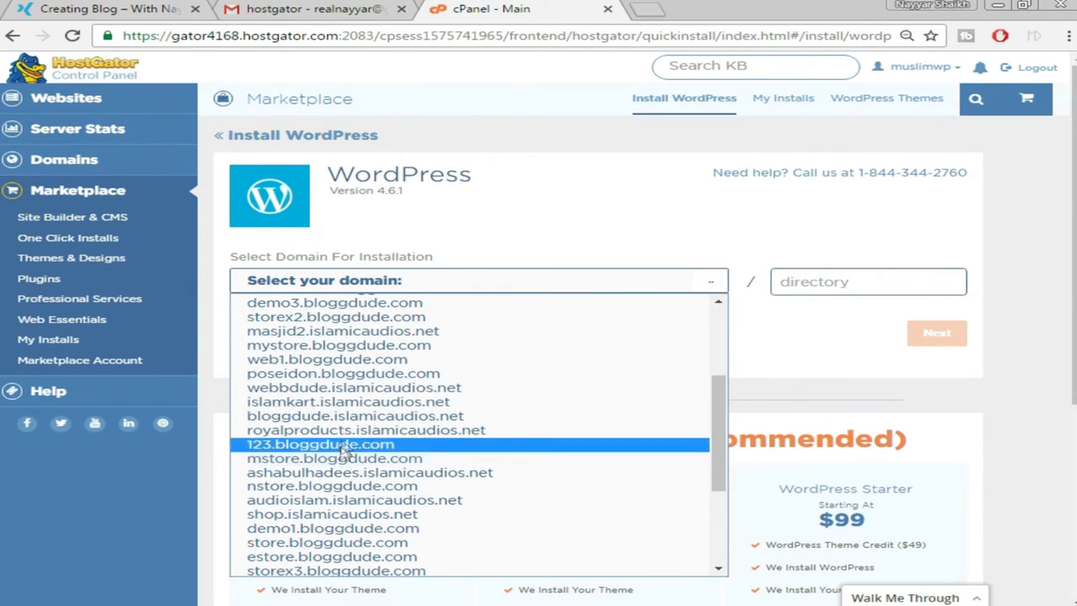
click(362, 374)
click(881, 281)
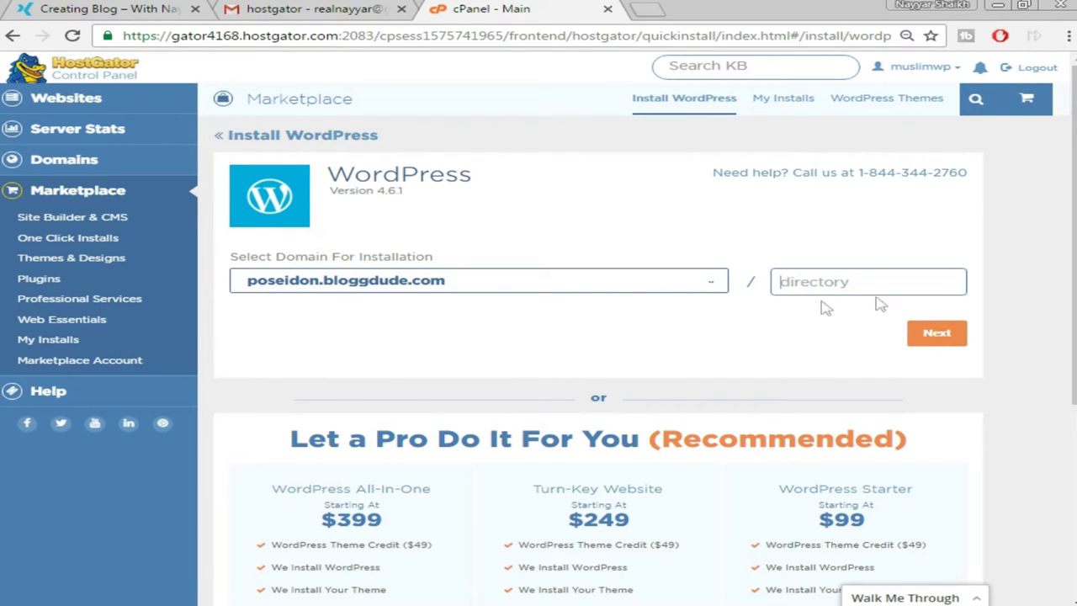
- Accept the terms and install WordPress, reaching the Installation Complete page with login details
click(949, 337)
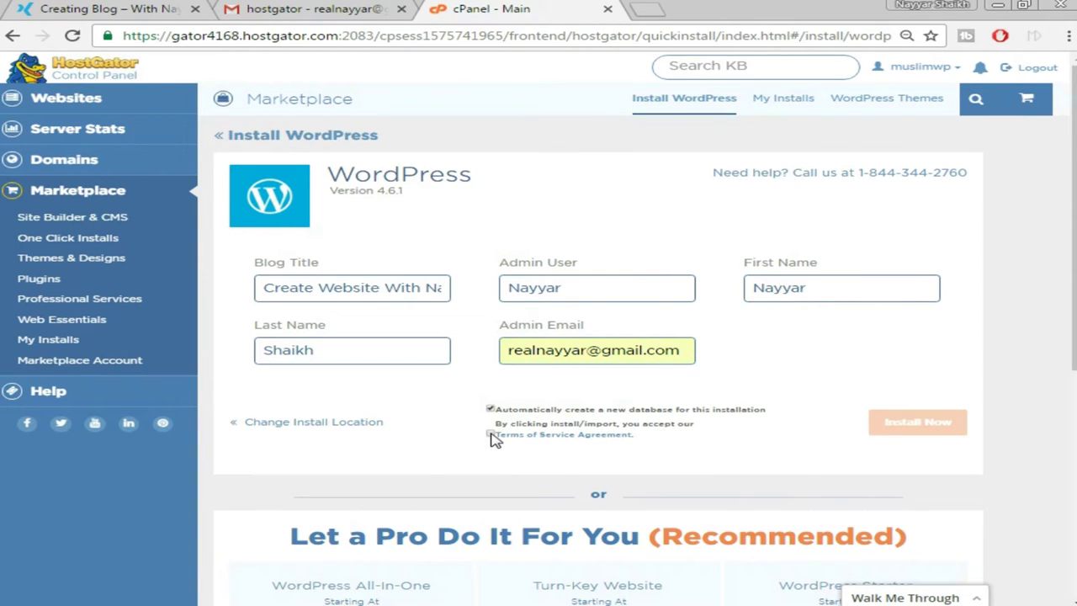
click(491, 436)
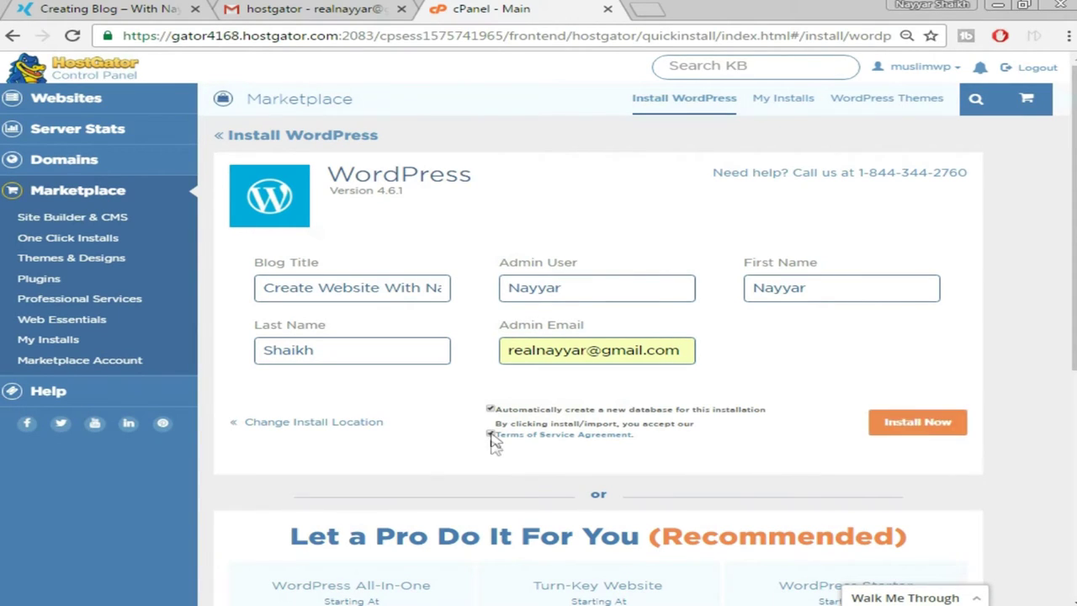
click(915, 423)
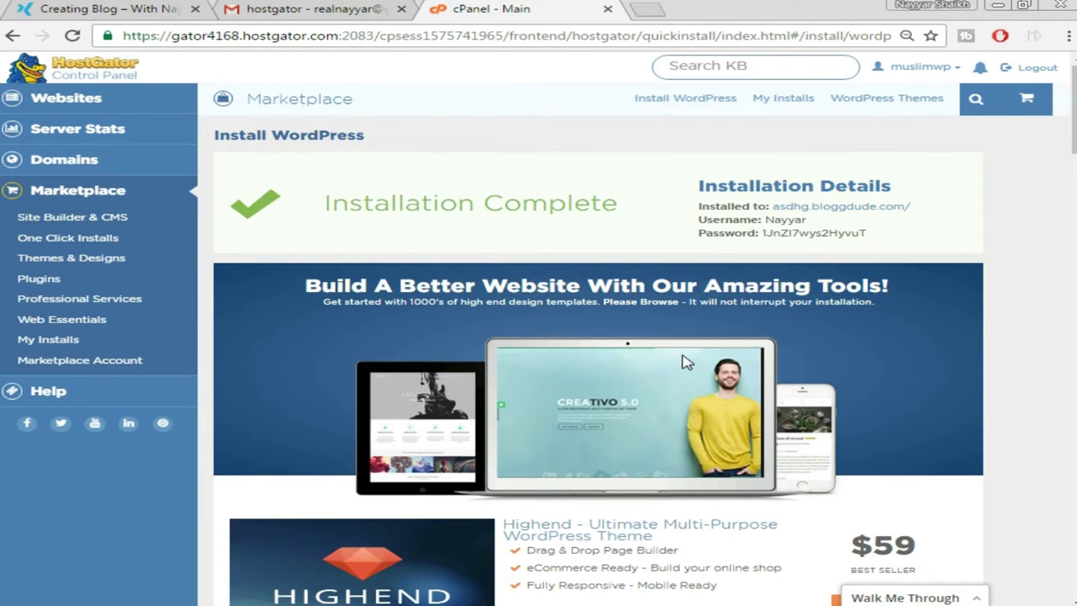
- Open the newly installed site in a new tab to view its Coming Soon page
right_click(794, 205)
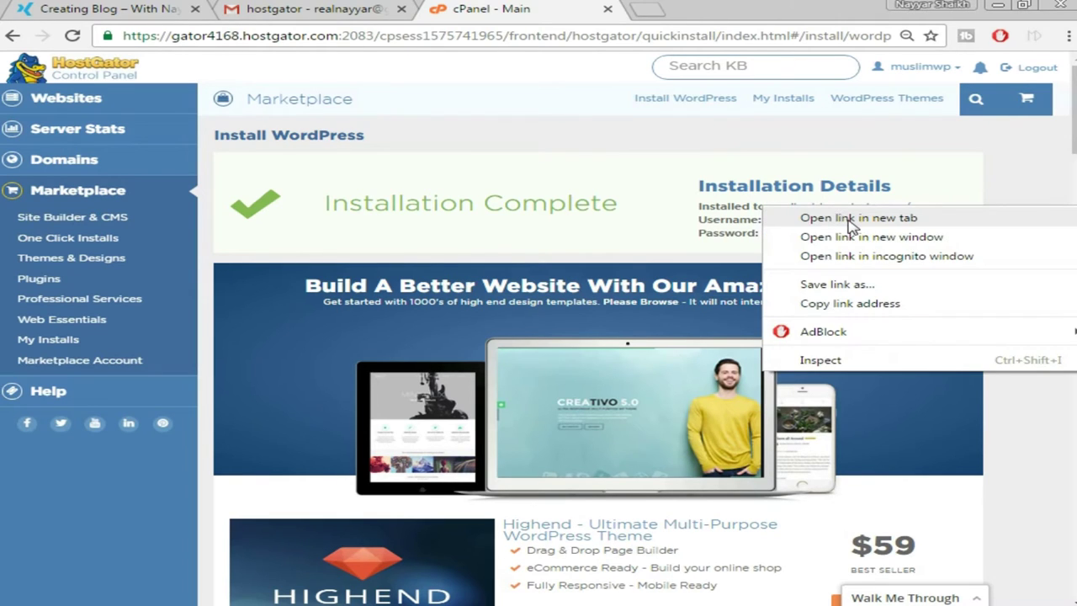
click(846, 220)
click(707, 8)
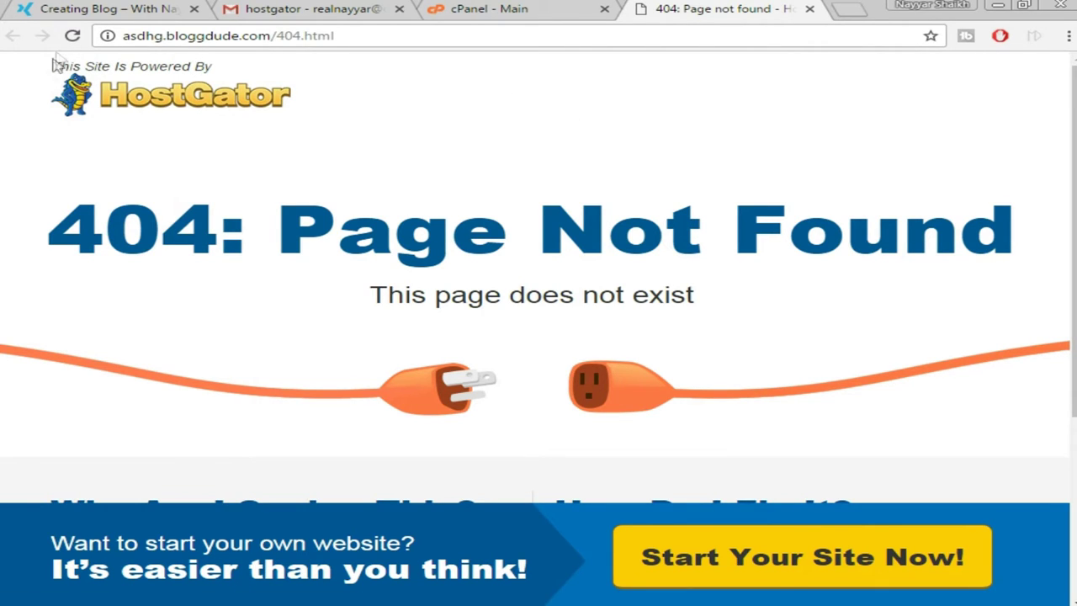
click(73, 35)
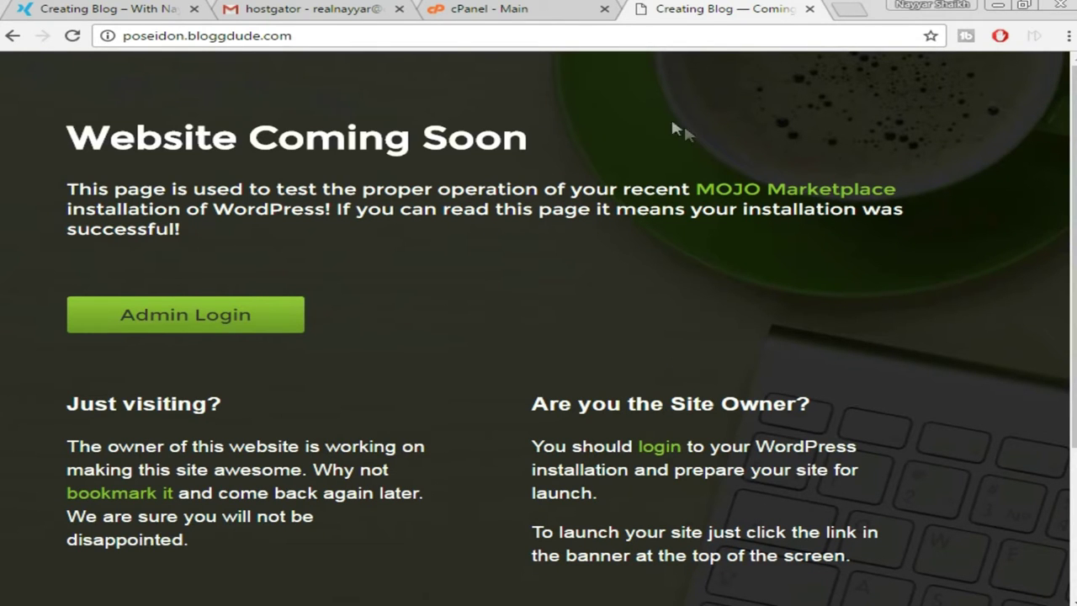
- Append /wp-admin to the site address to load the WordPress admin login page
click(346, 36)
key(End)
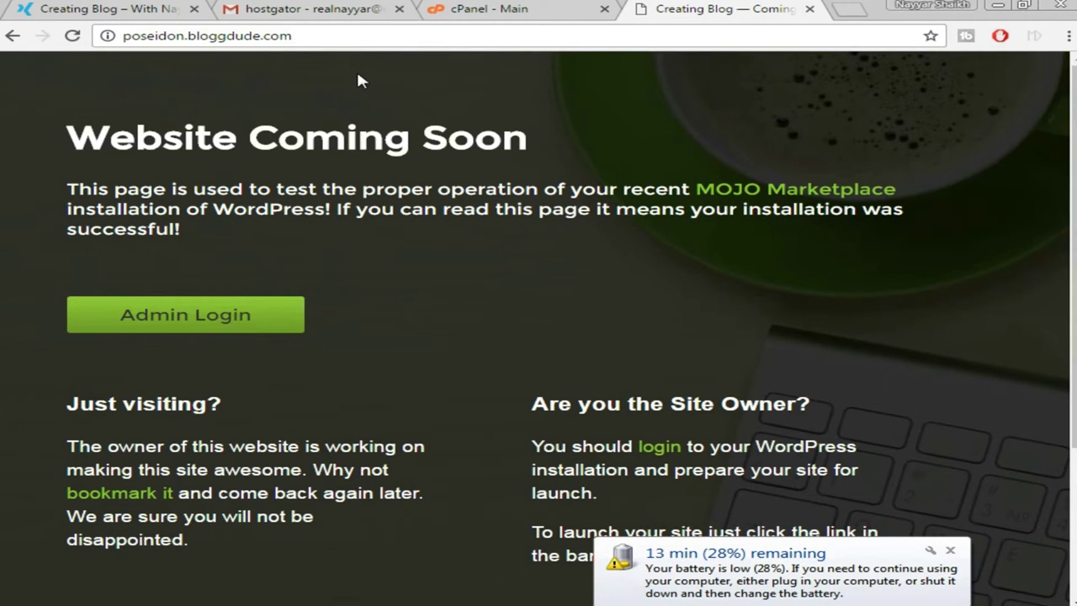
text(/wp-a)
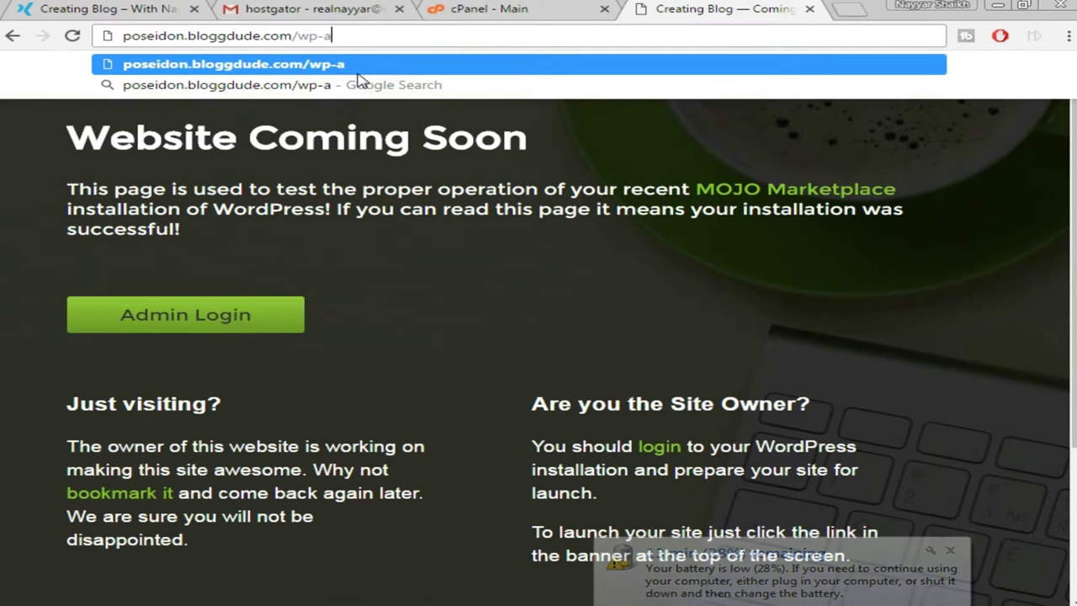
text(dmin)
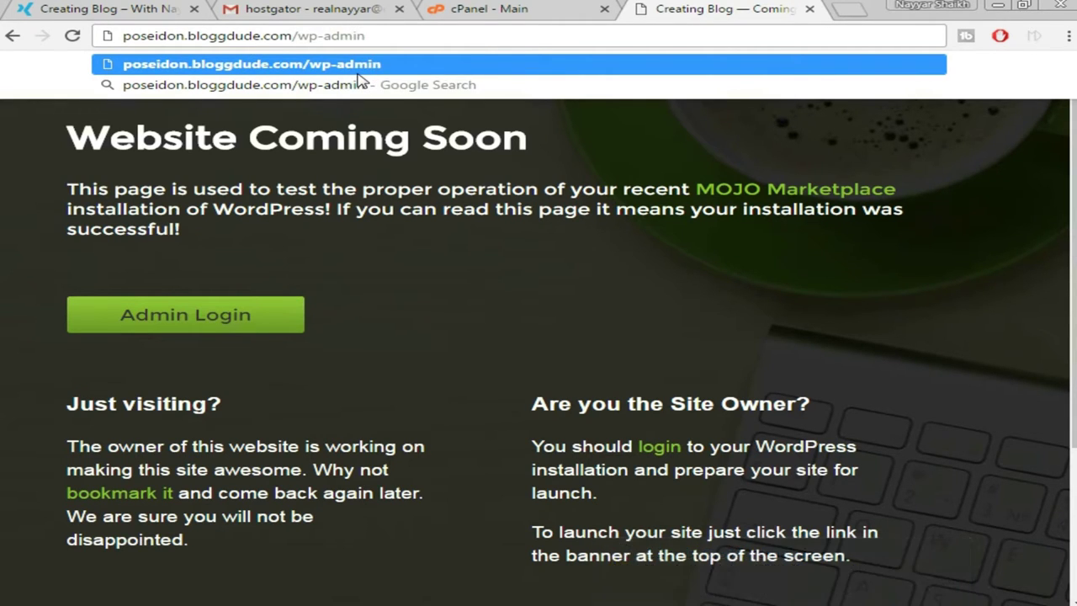
key(Return)
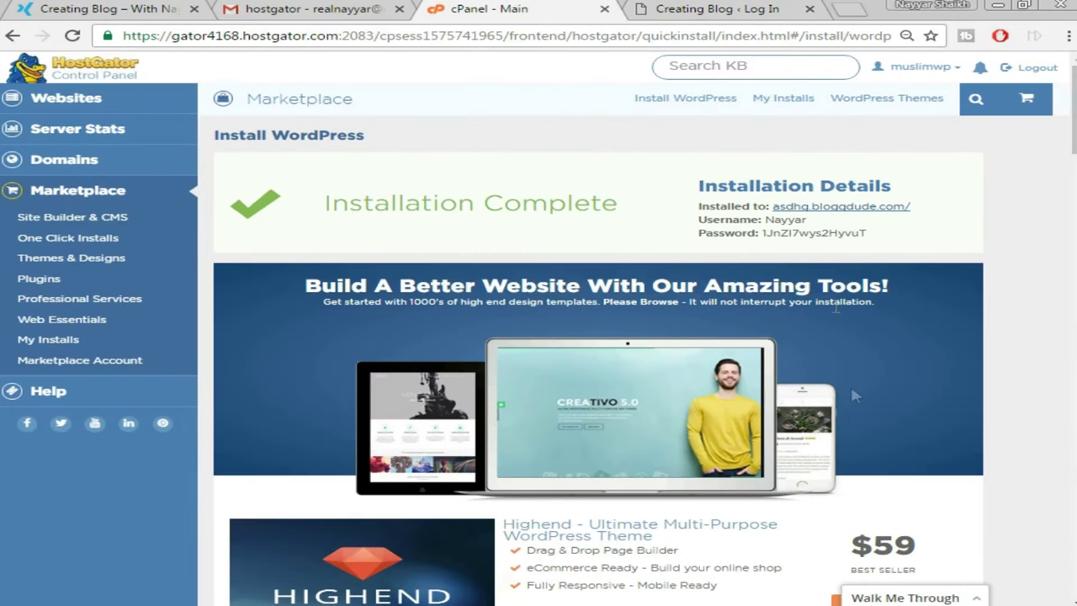
- Copy the admin username from the installation details into the login form's username field
drag(803, 220, 767, 224)
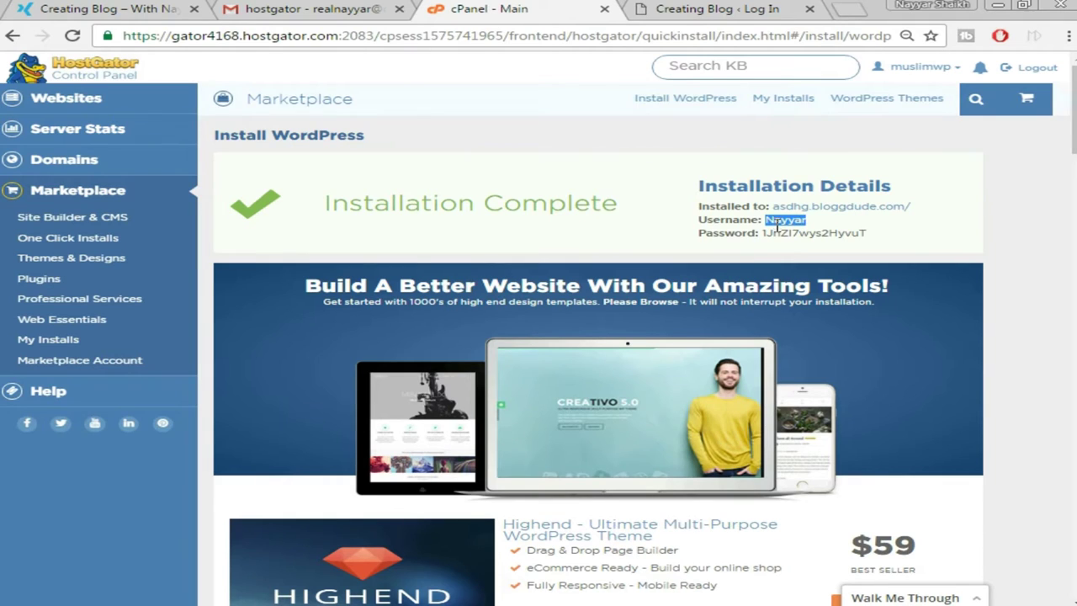
click(704, 12)
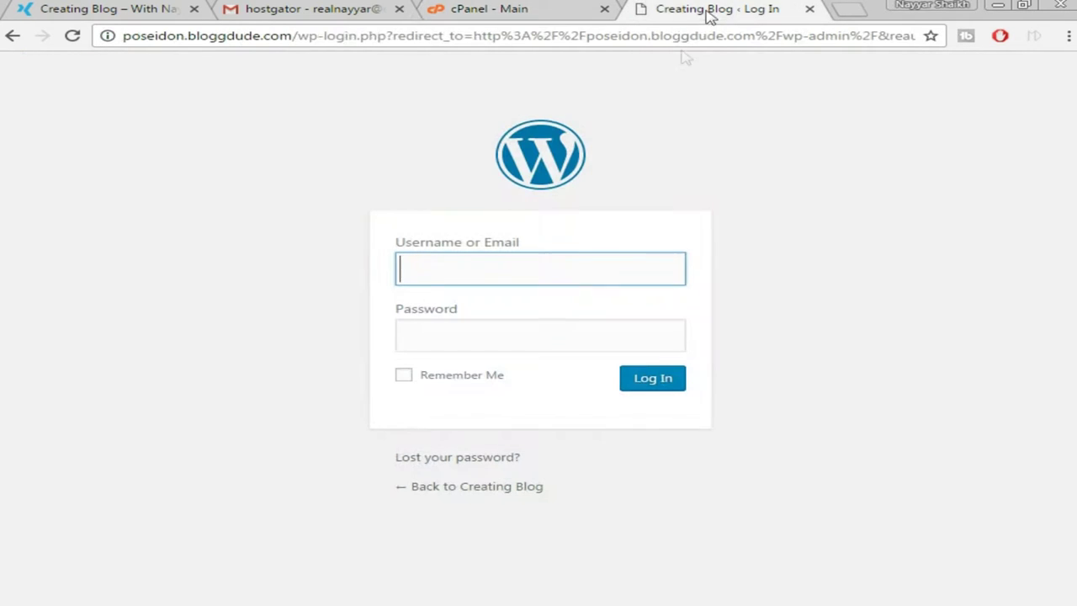
right_click(562, 271)
click(637, 364)
- Copy the generated admin password into the password field and log in
click(608, 6)
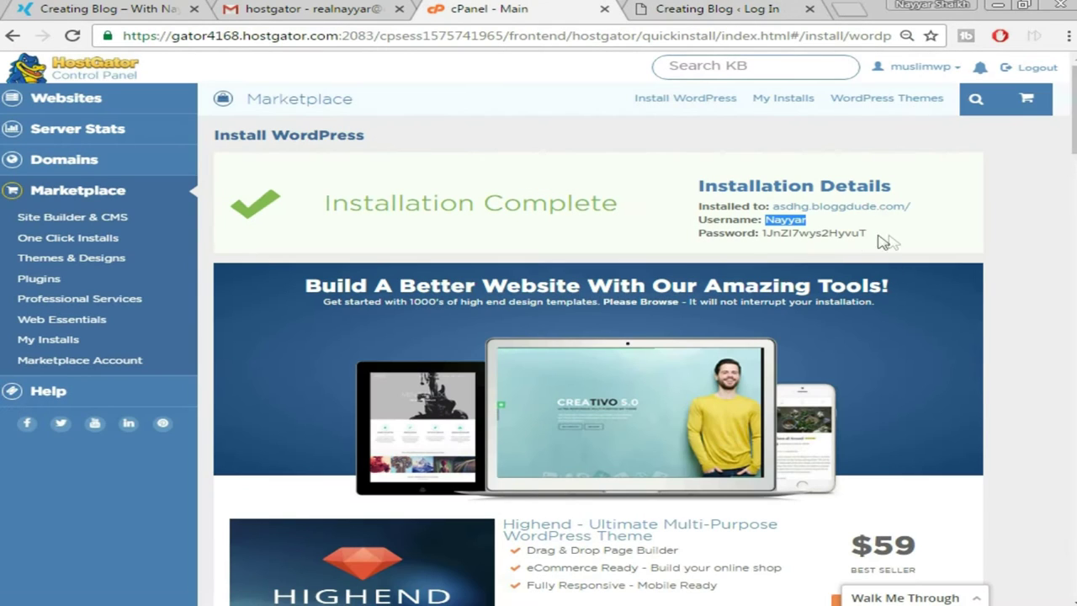
drag(882, 235, 762, 237)
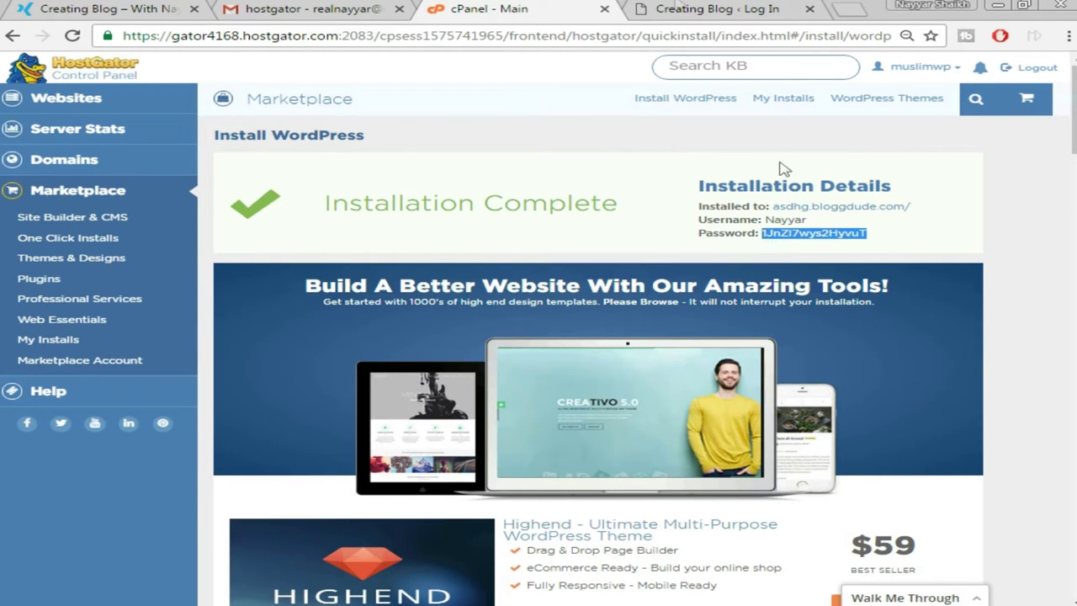
right_click(825, 233)
click(859, 241)
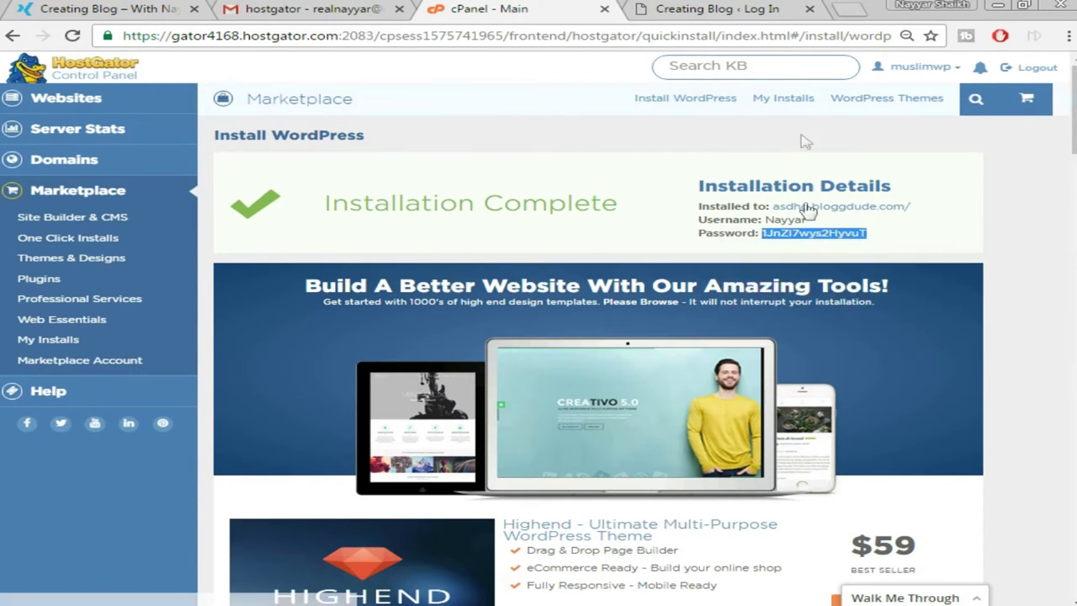
click(768, 10)
click(544, 341)
right_click(547, 344)
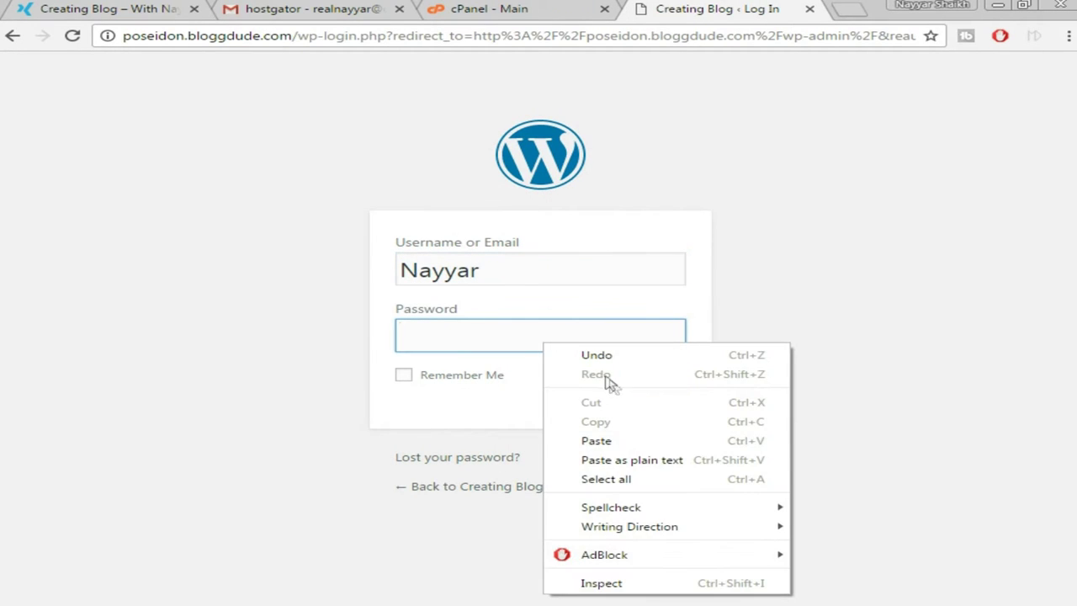
click(614, 444)
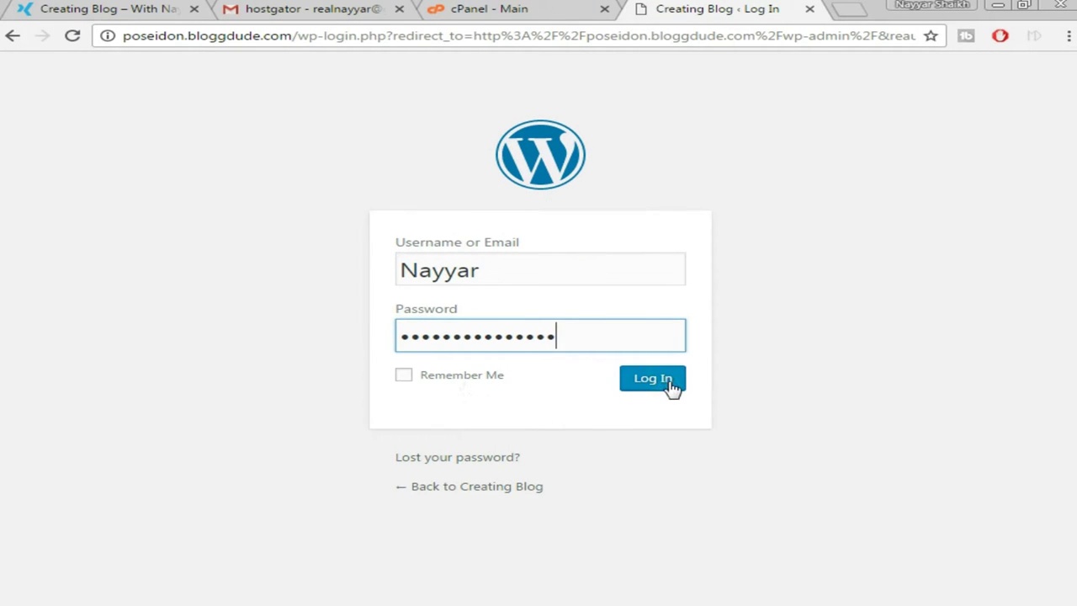
double_click(619, 339)
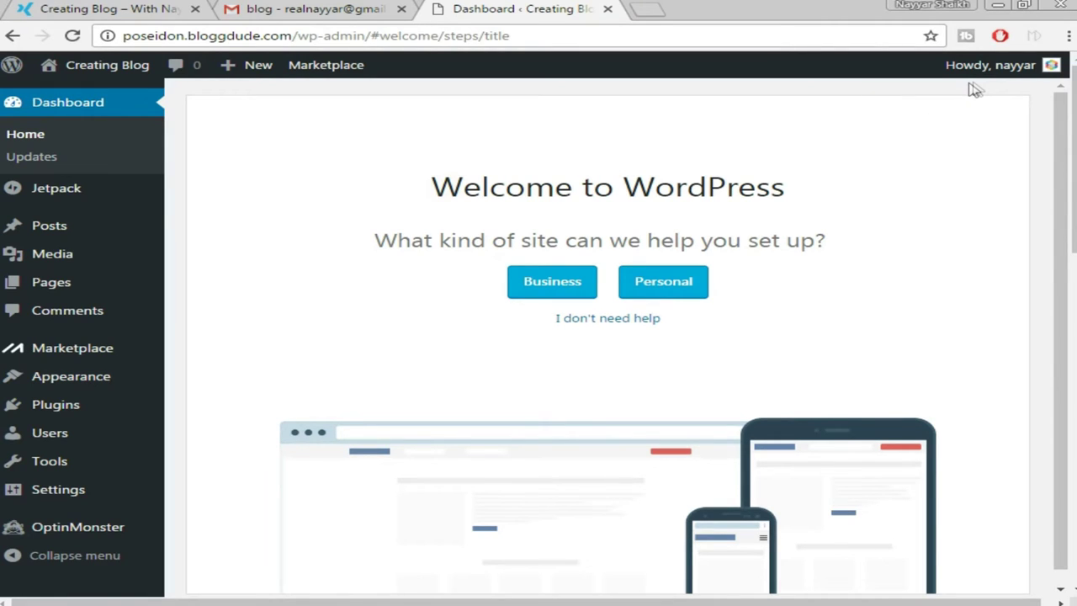
- Open Edit My Profile and generate a new account password
mouse_move(1010, 71)
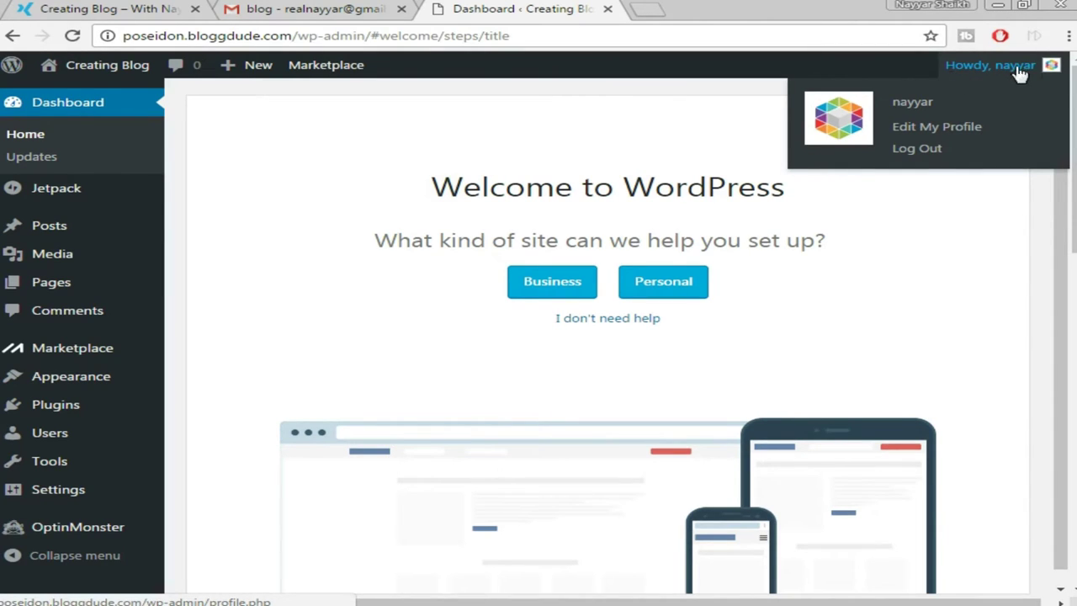
click(951, 137)
scroll(933, 234, down, 8)
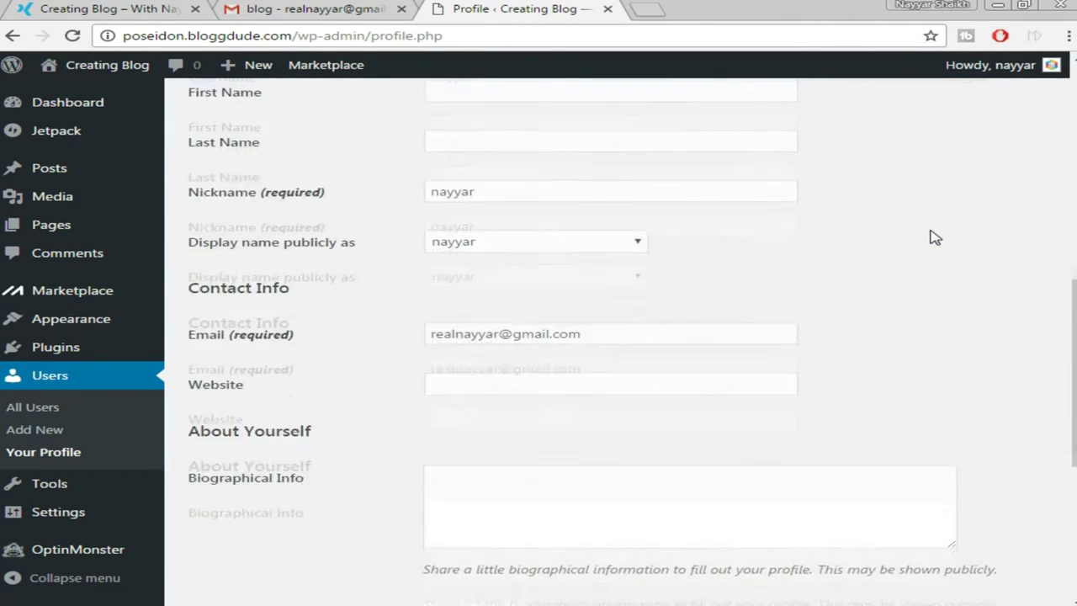
scroll(933, 235, down, 5)
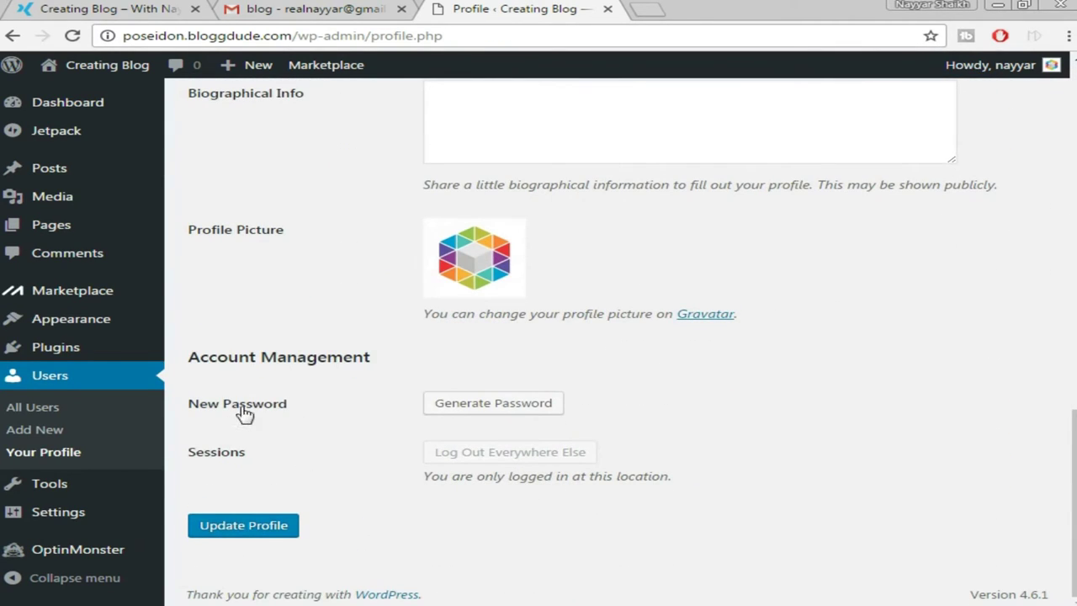
click(519, 404)
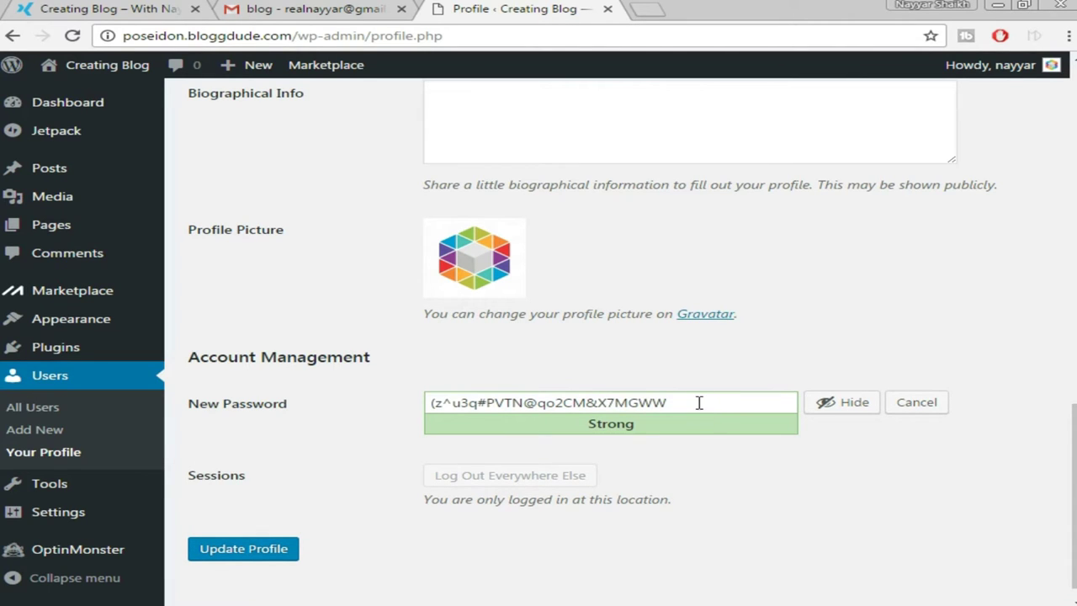
- Replace it with a simpler password, confirm using a weak password, and update the profile
double_click(698, 403)
triple_click(699, 403)
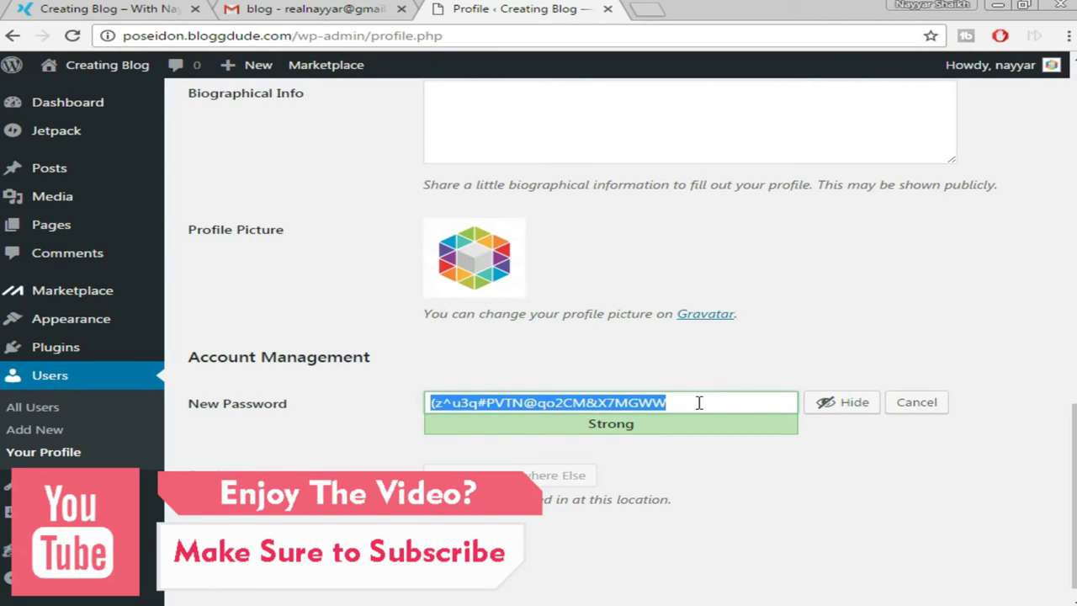
key(BackSpace)
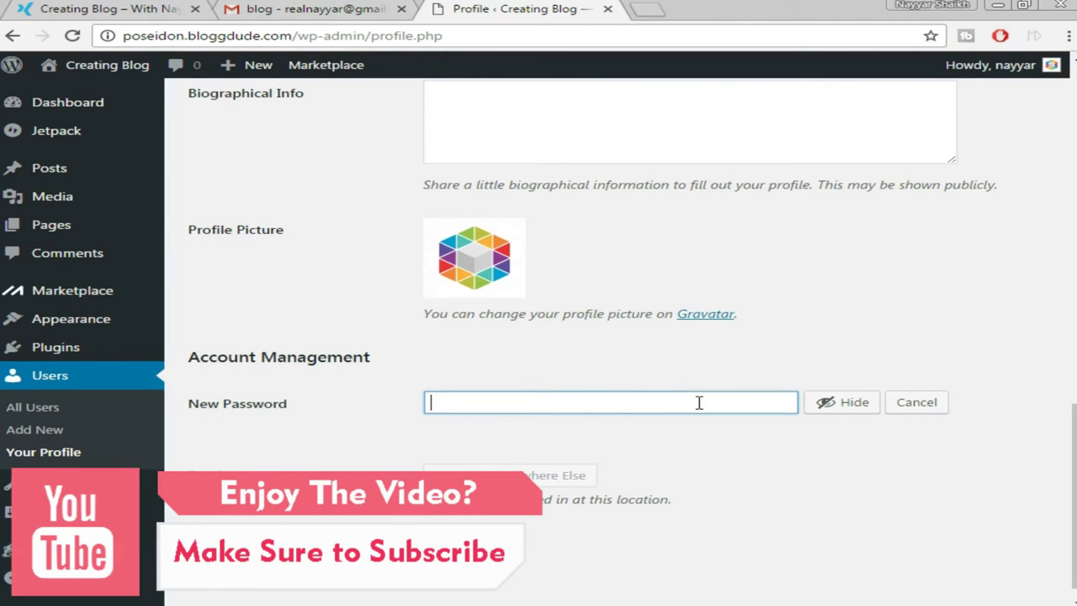
text(pass)
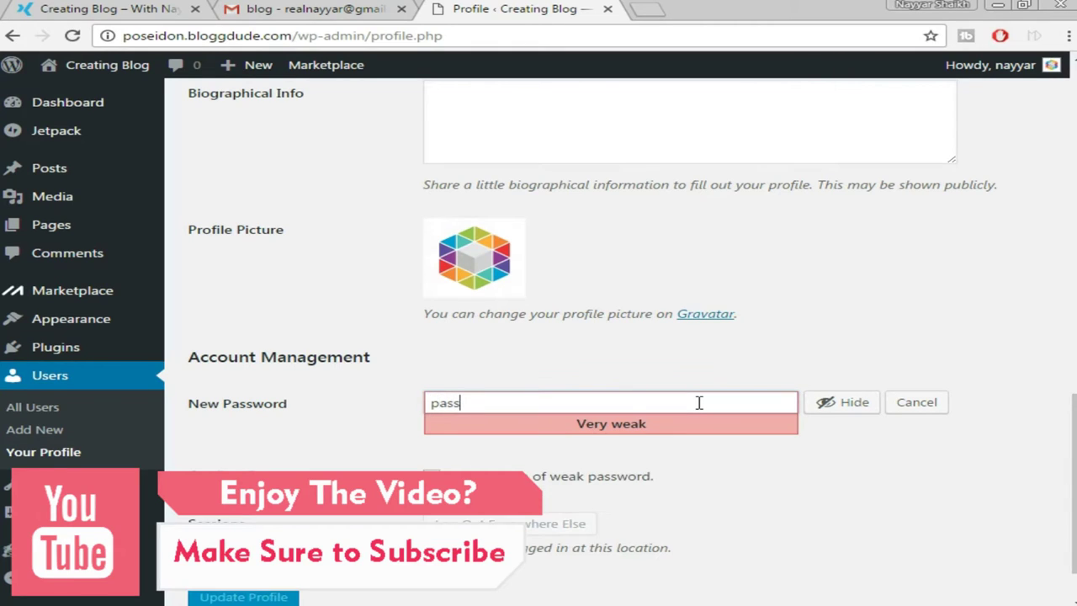
text(word)
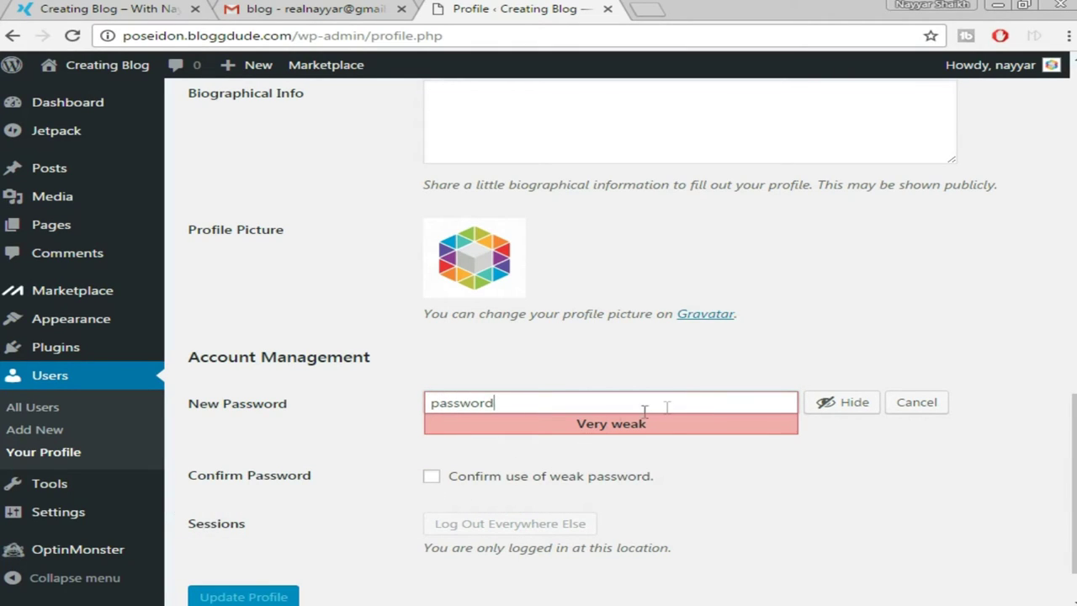
click(472, 482)
scroll(752, 452, down, 2)
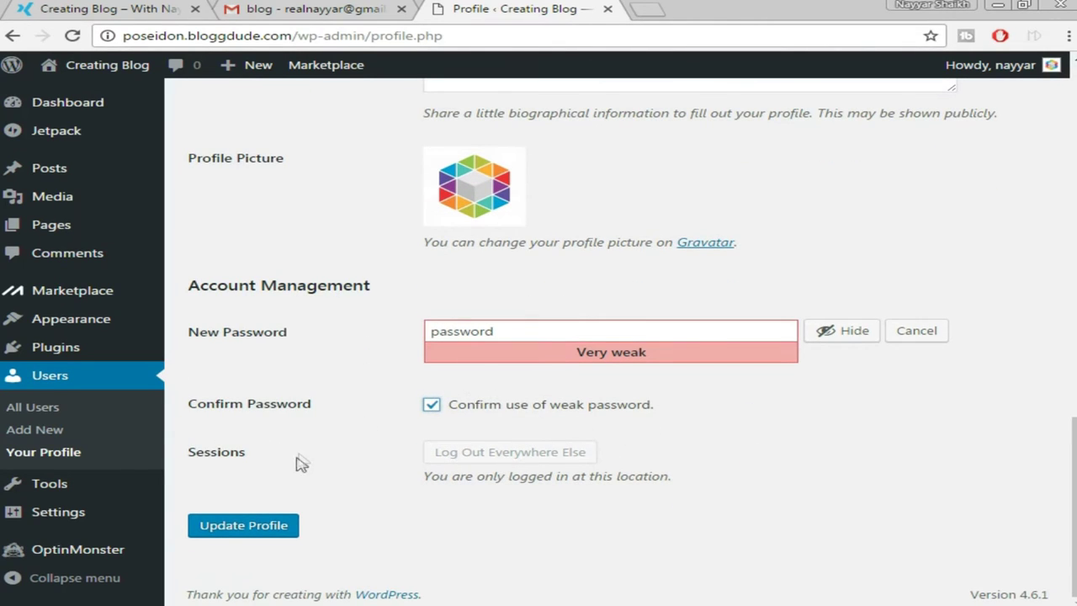
click(250, 529)
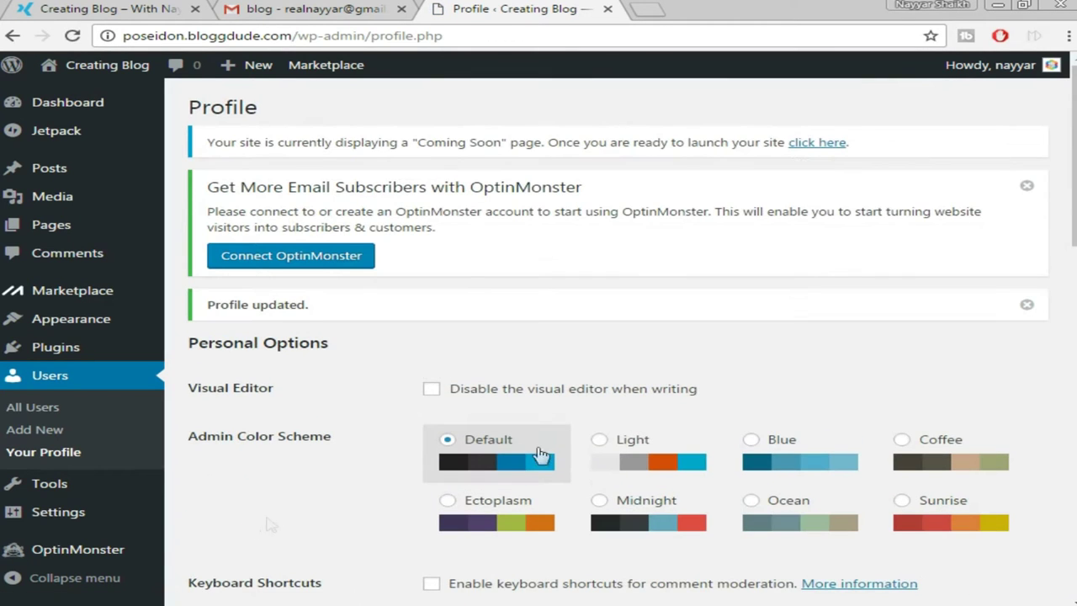
- Open Settings > General to review the site title and tagline
scroll(187, 442, down, 1)
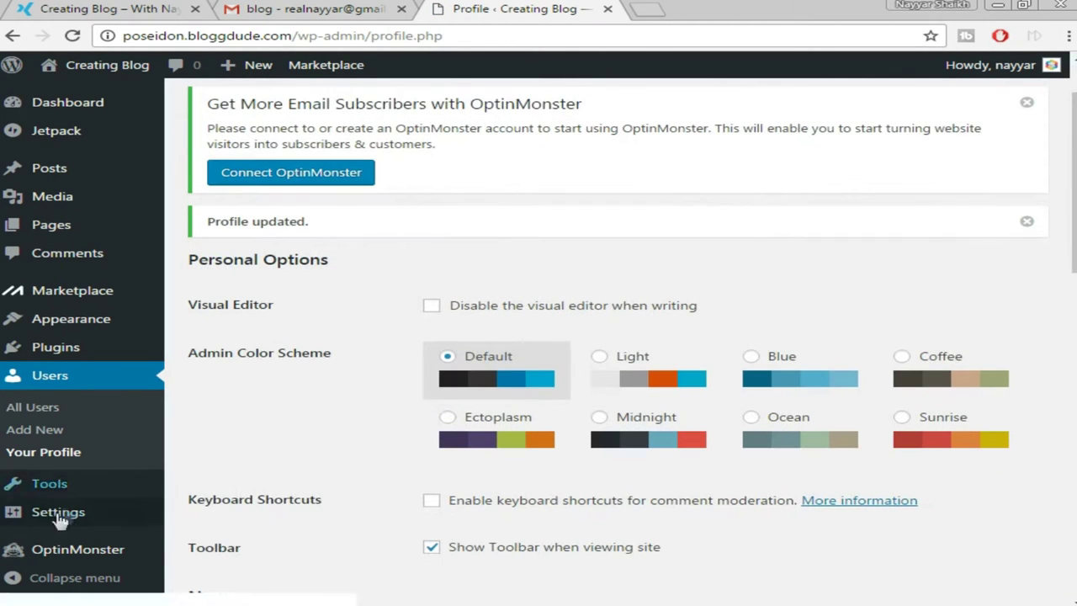
mouse_move(58, 517)
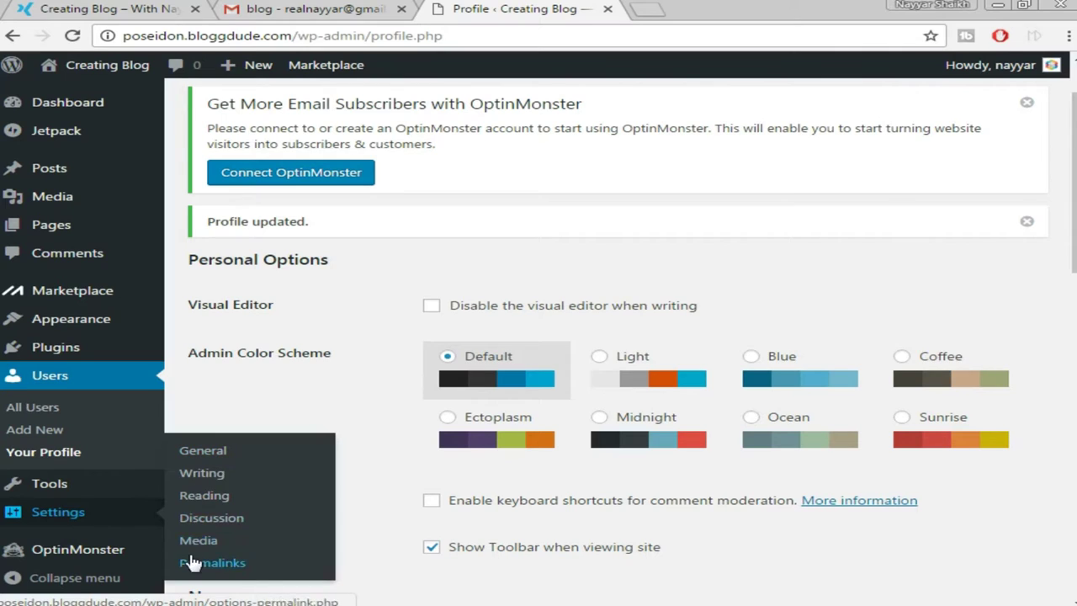
click(207, 452)
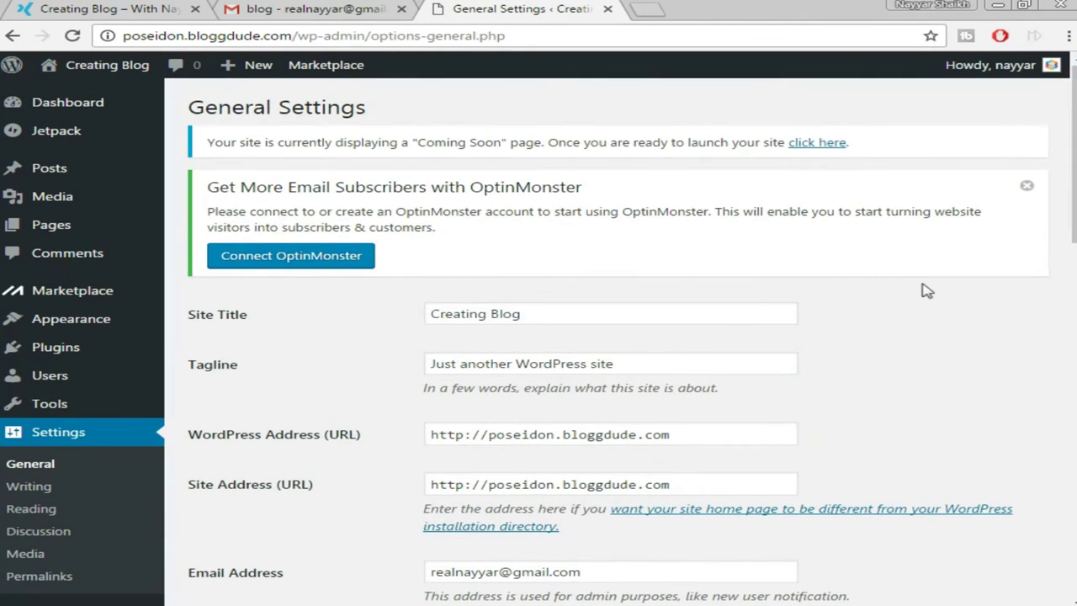
scroll(926, 291, down, 1)
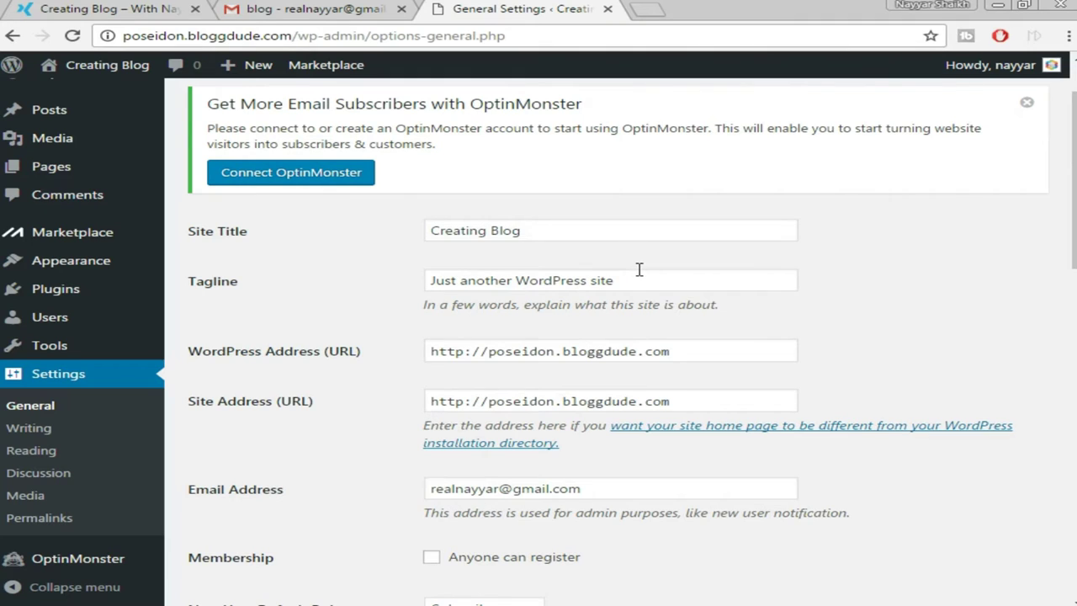
- Load the BloggDude website in a new browser tab
click(650, 8)
text(bl)
key(Return)
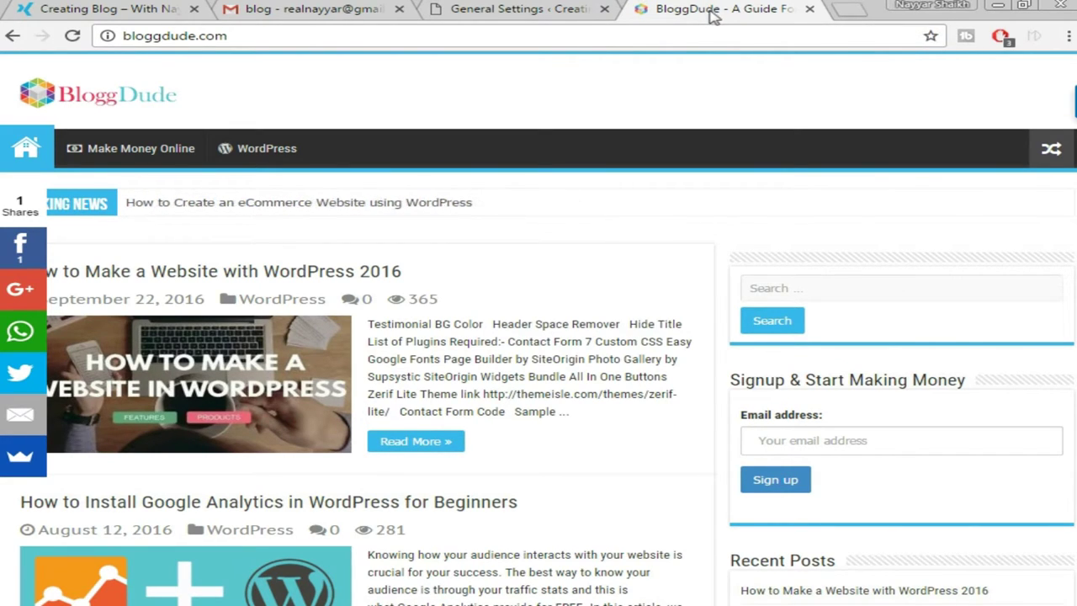
- Save the General Settings with title BloggDude and tagline 'Create a blog'
click(479, 10)
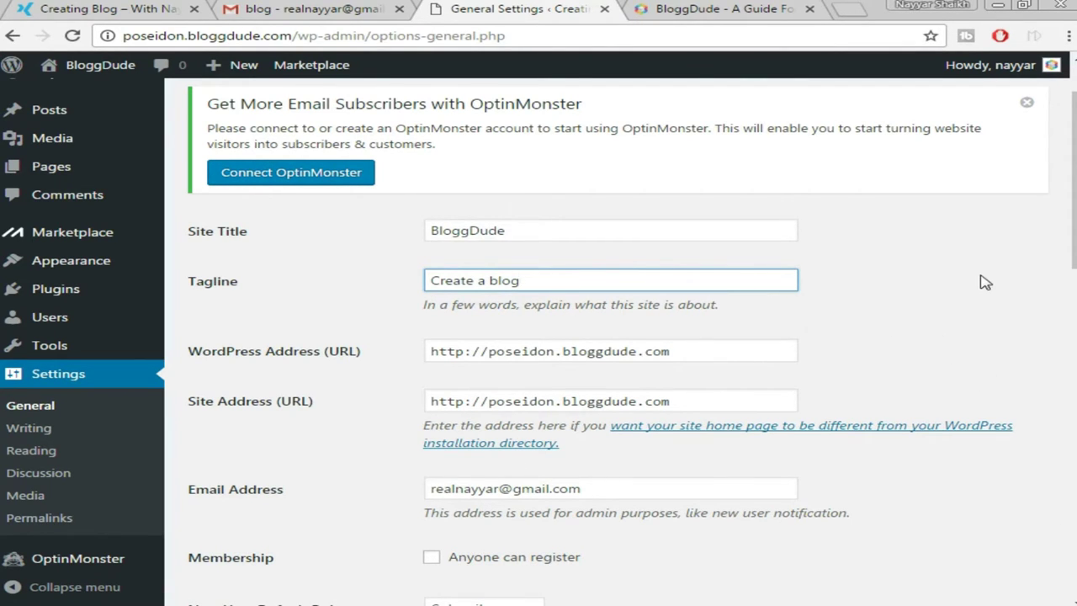
scroll(980, 285, down, 2)
scroll(943, 310, down, 5)
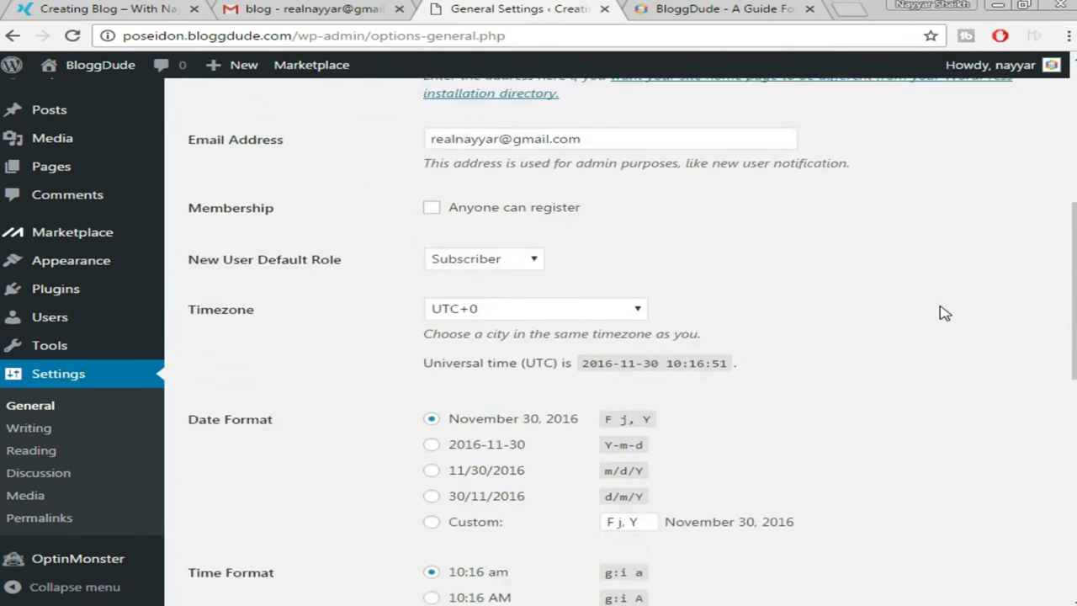
scroll(945, 313, down, 5)
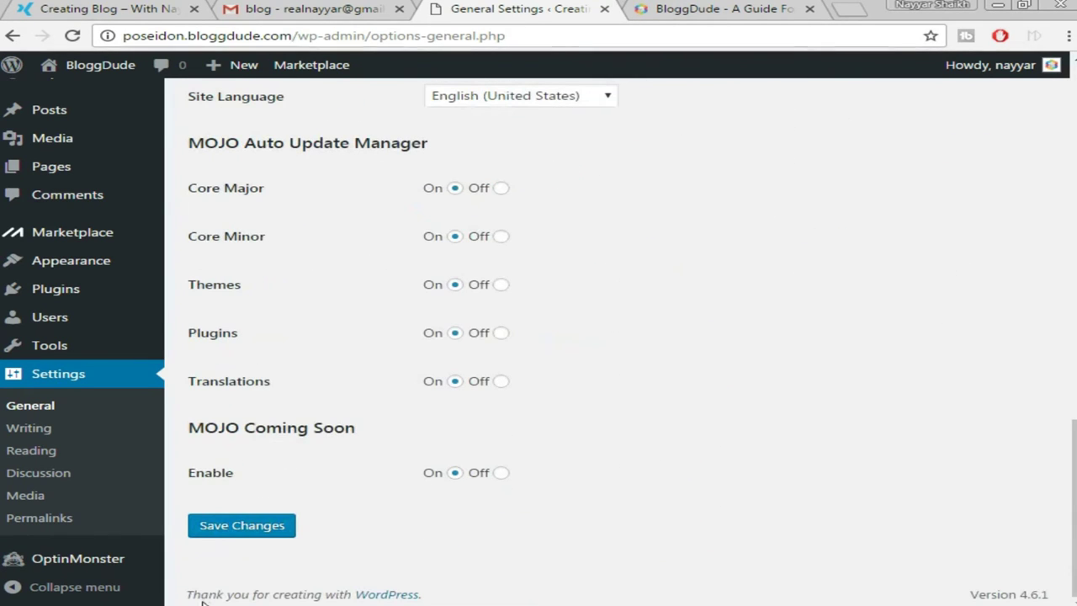
click(240, 536)
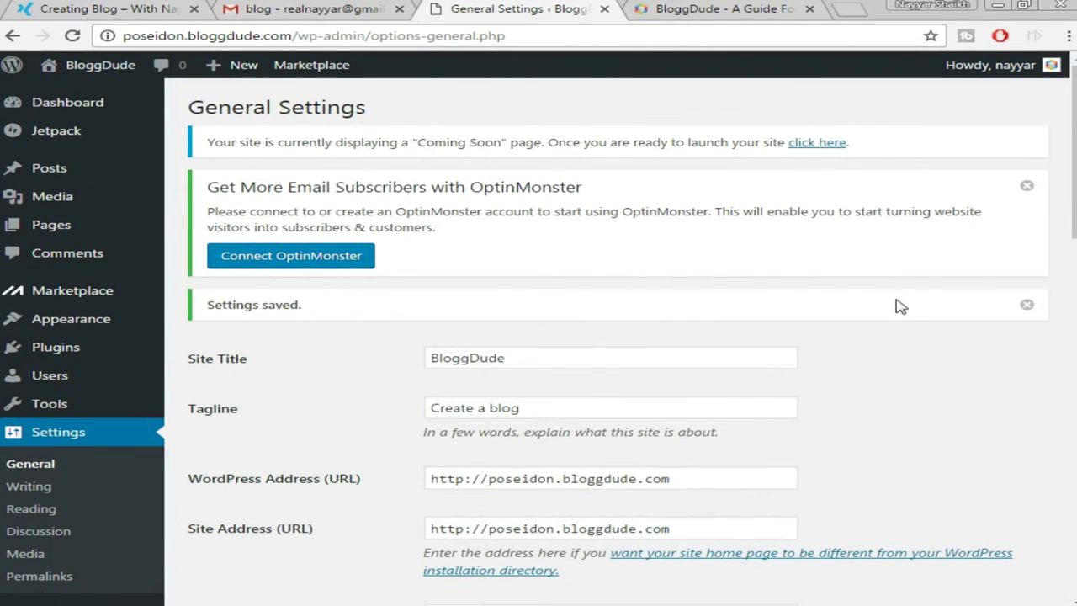
scroll(900, 303, down, 2)
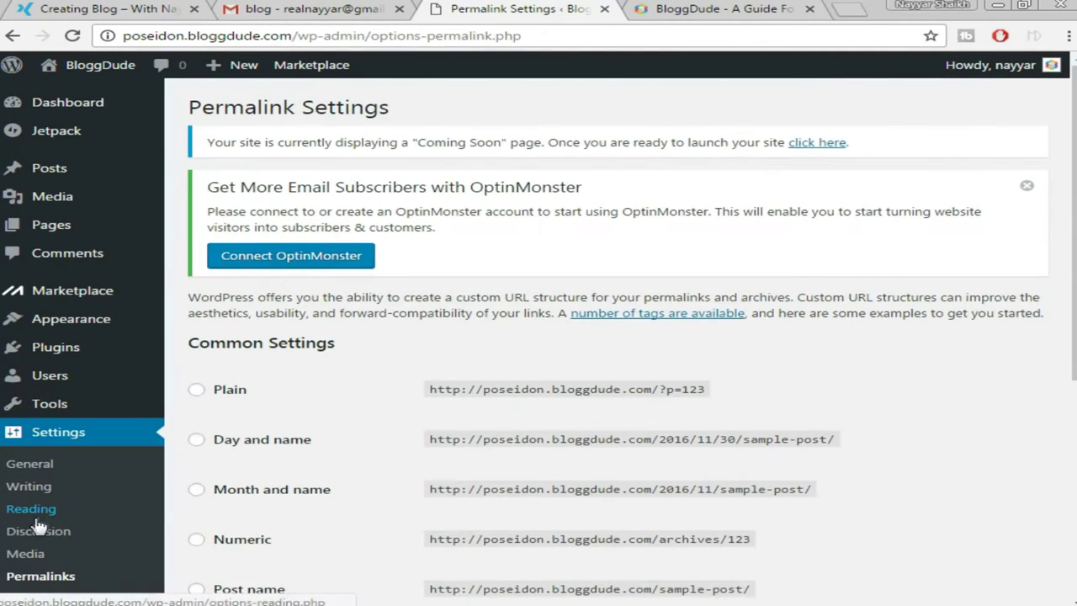
- Select the Post name permalink structure and save the change
scroll(866, 349, down, 3)
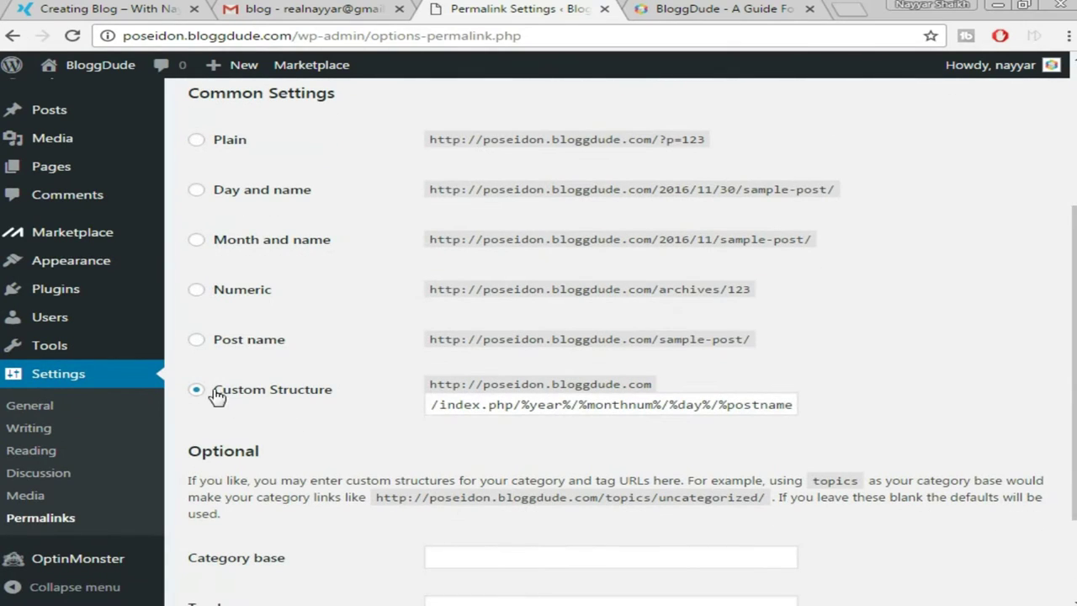
click(233, 349)
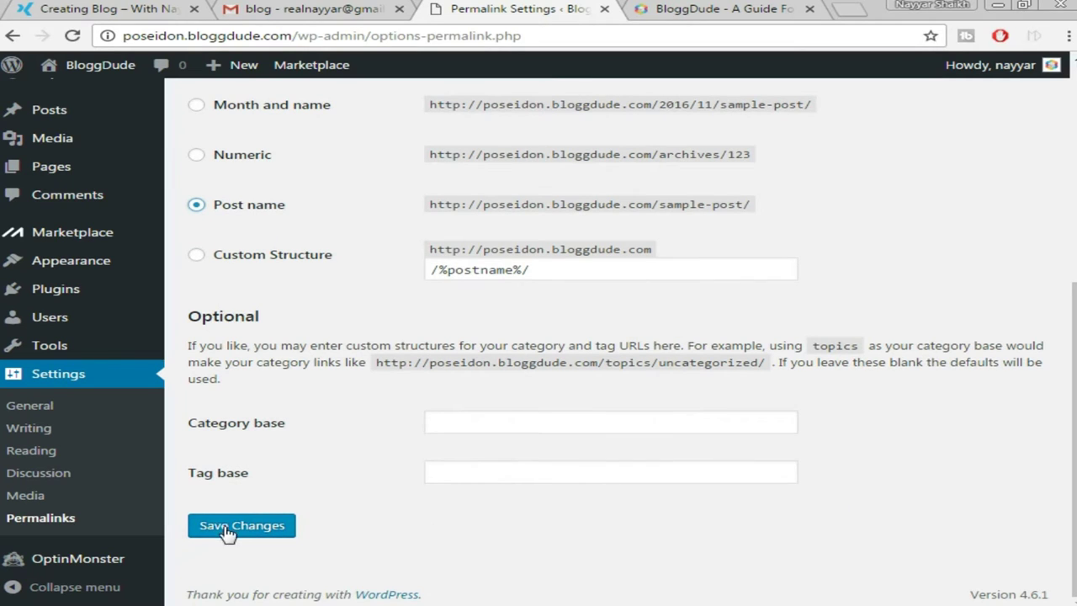
click(227, 531)
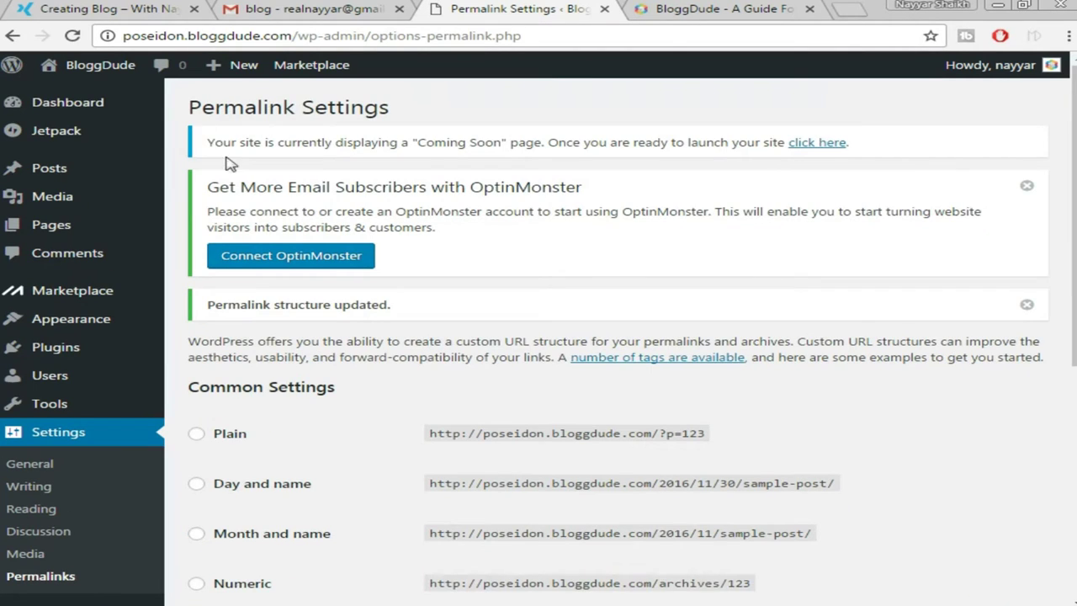
drag(210, 142, 875, 154)
- Launch the site out of Coming Soon mode and close the BloggDude guide tab
click(836, 150)
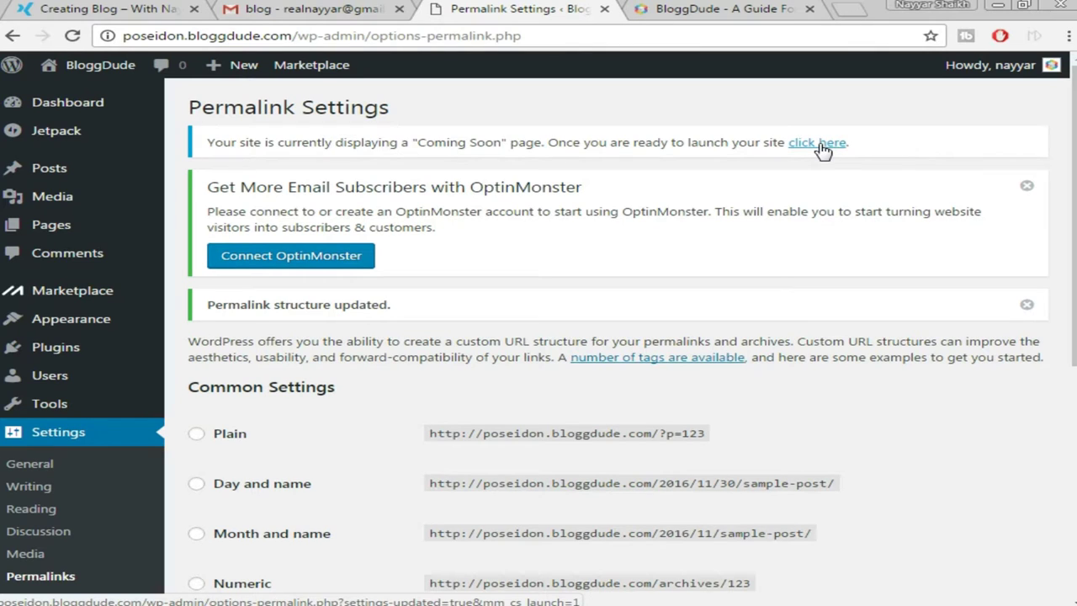
click(821, 143)
click(811, 10)
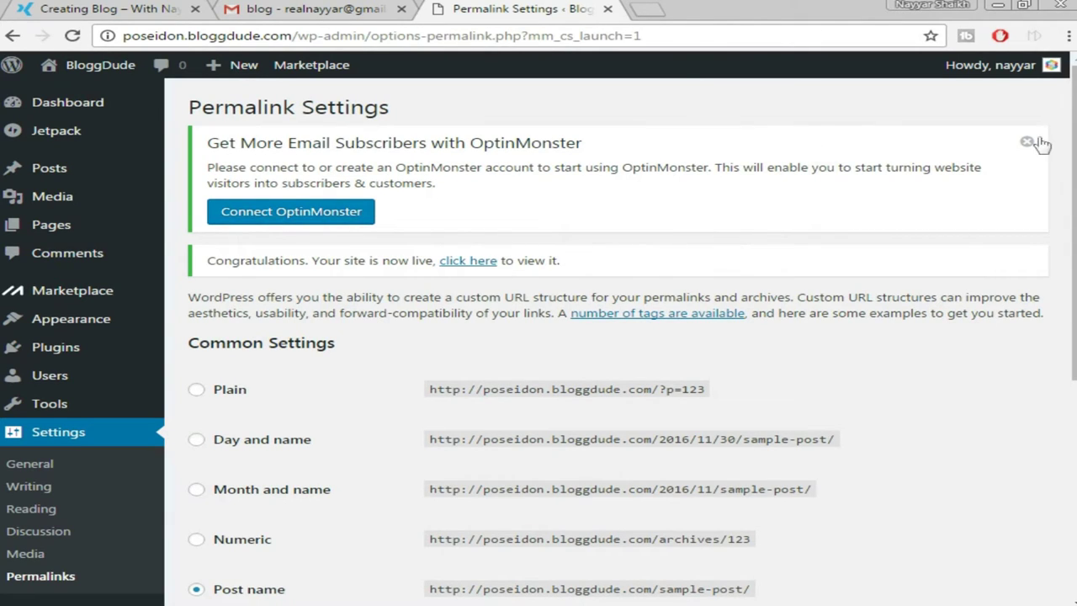
- Open the live site in a new tab, compare it with the demo, and return to Permalink Settings
right_click(74, 64)
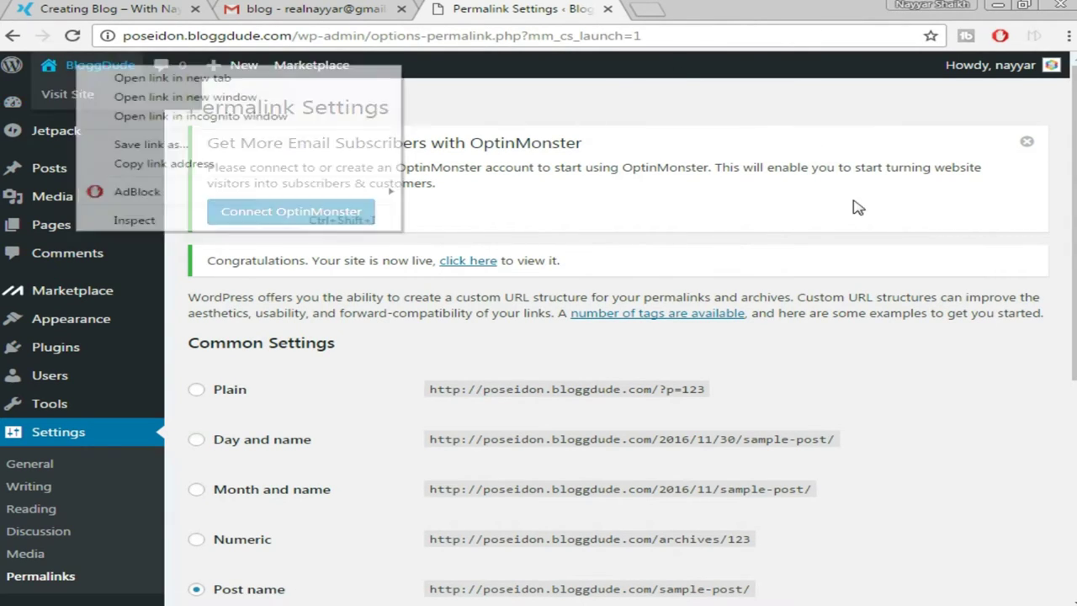
right_click(90, 94)
click(126, 102)
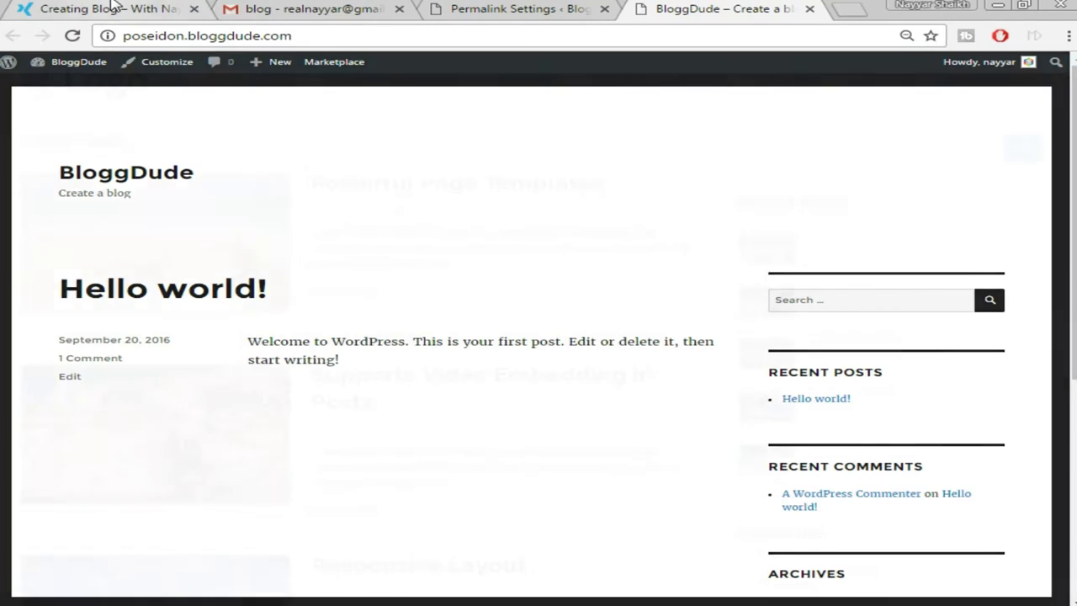
click(114, 8)
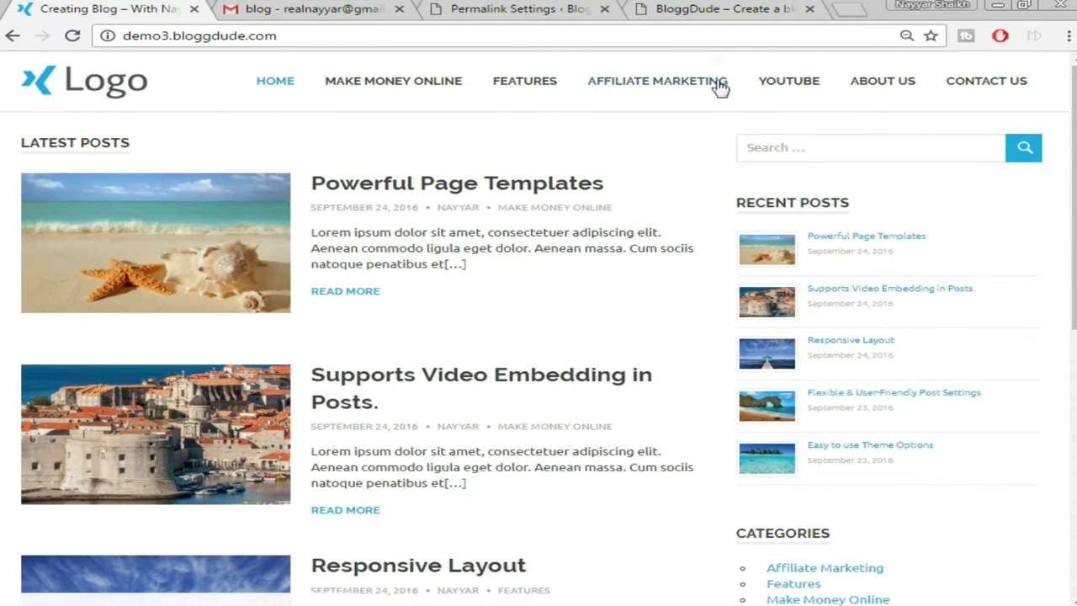
click(714, 9)
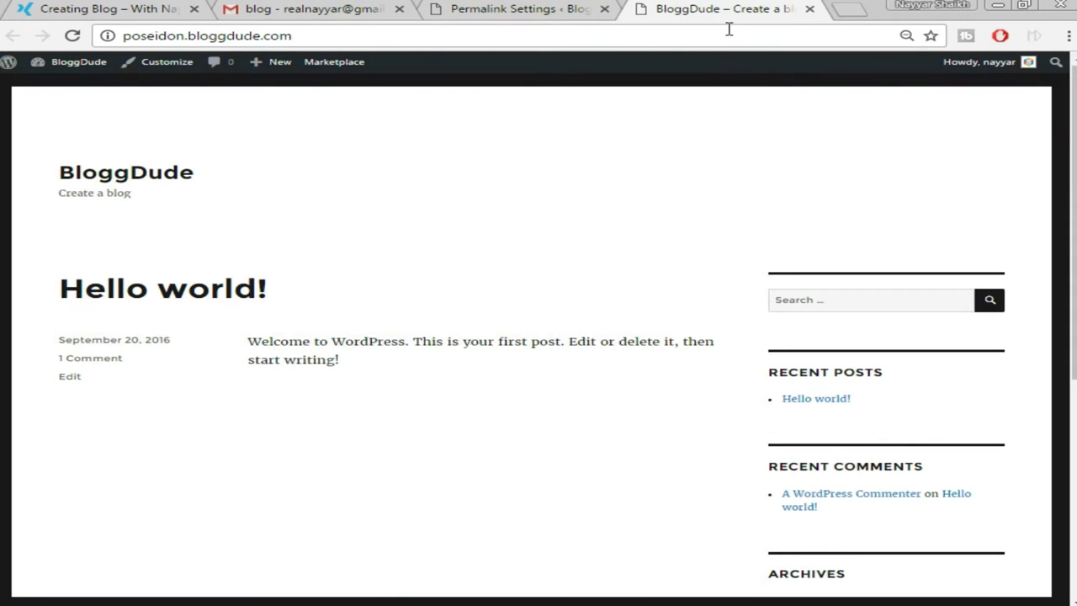
click(459, 8)
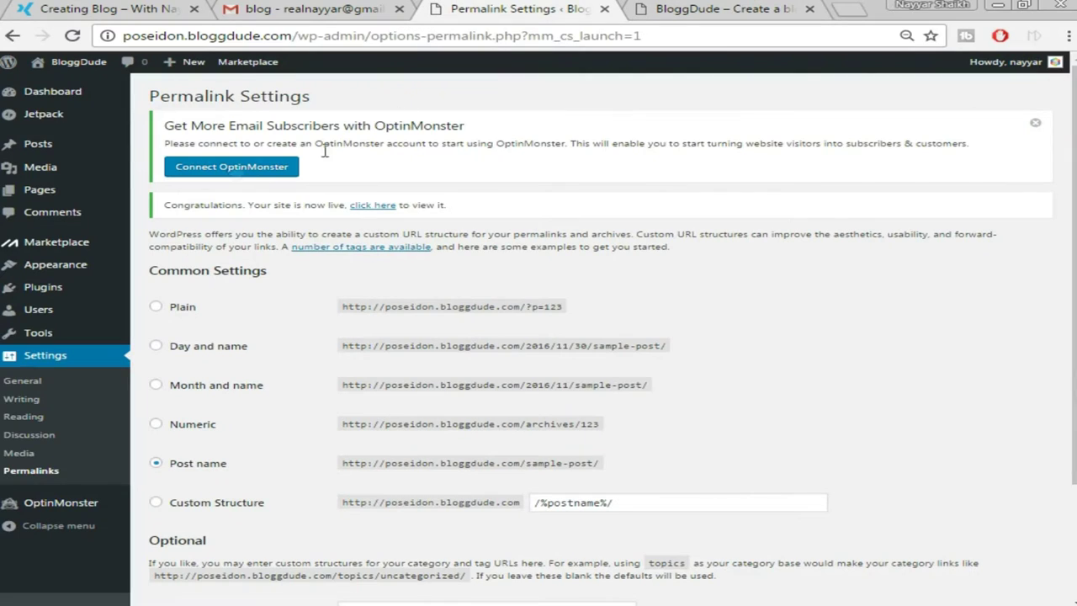
- Search WordPress.org themes for 'poseidon', then install and activate the Poseidon theme
mouse_move(66, 271)
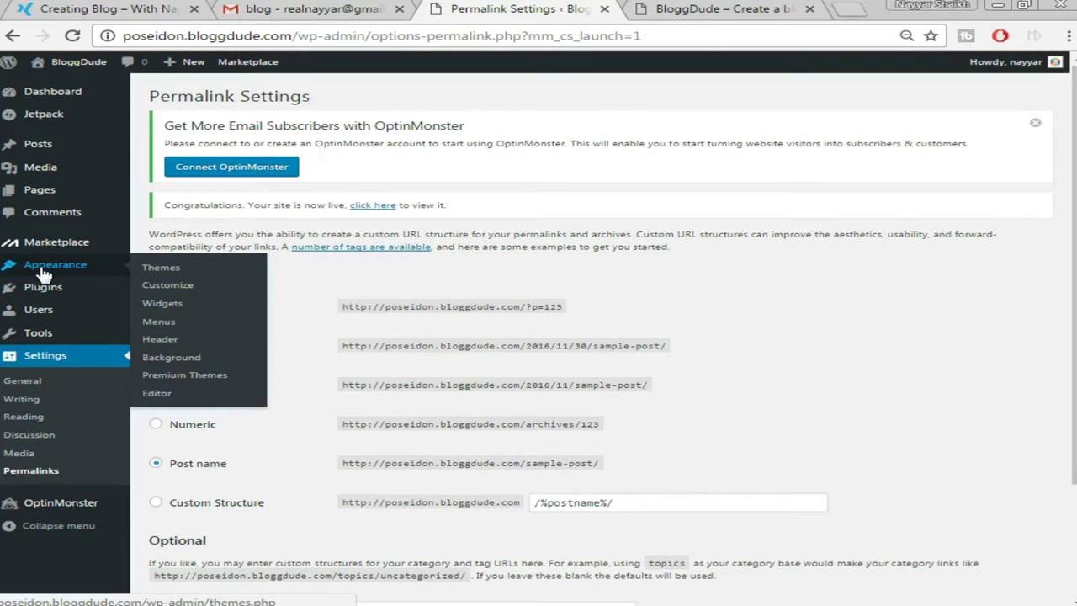
click(160, 271)
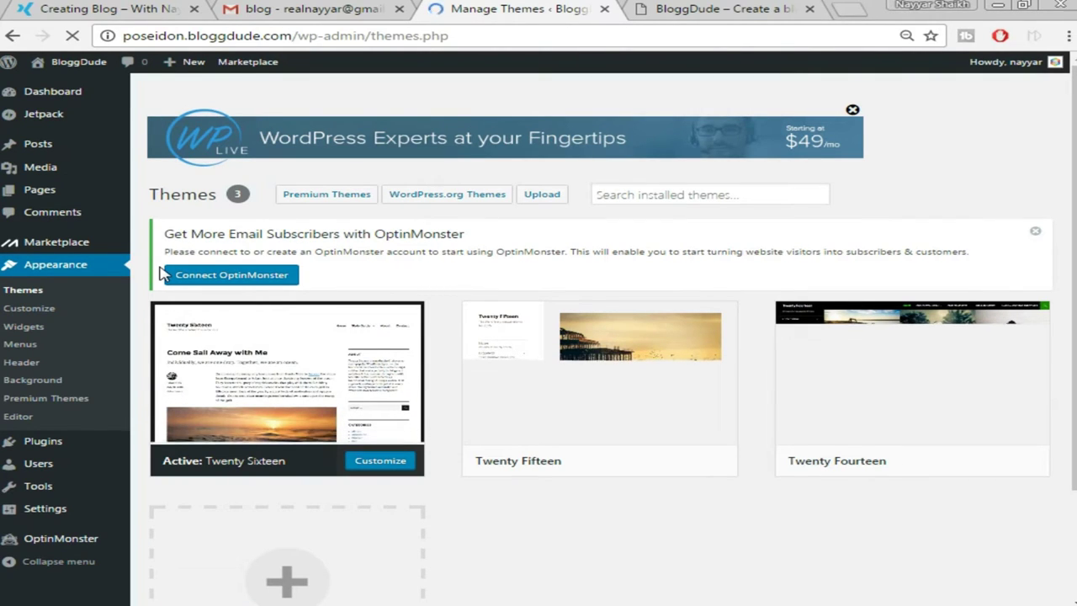
click(451, 208)
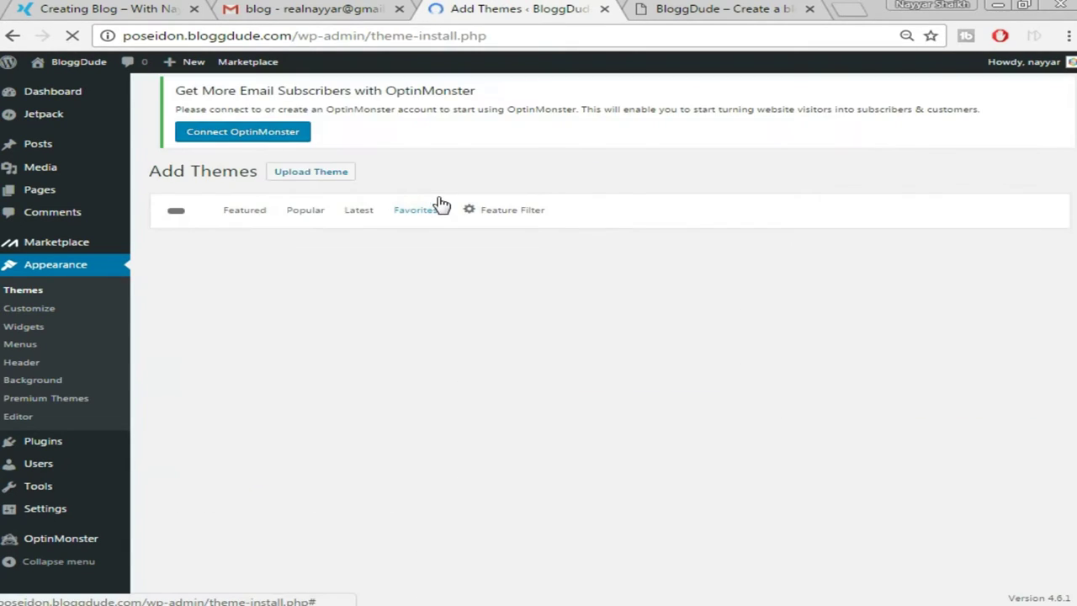
click(925, 221)
text(poseidon)
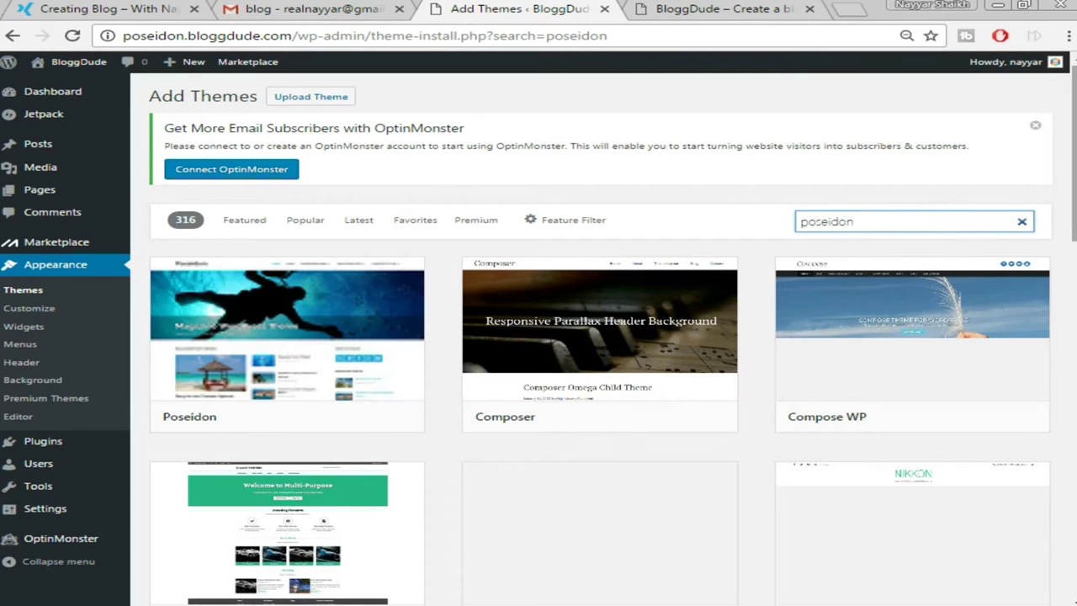
mouse_move(305, 356)
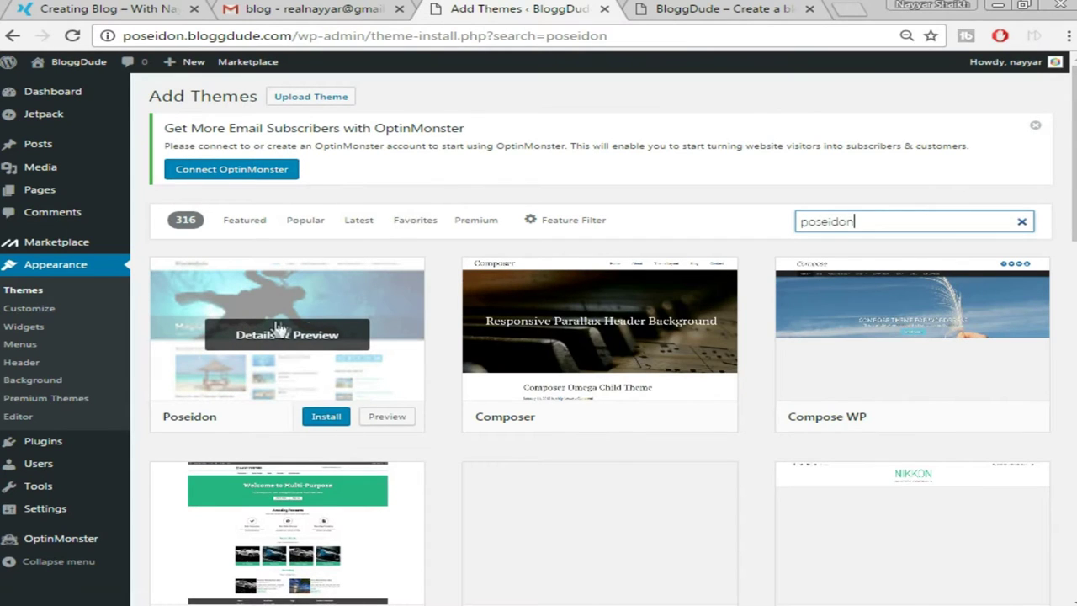
click(328, 418)
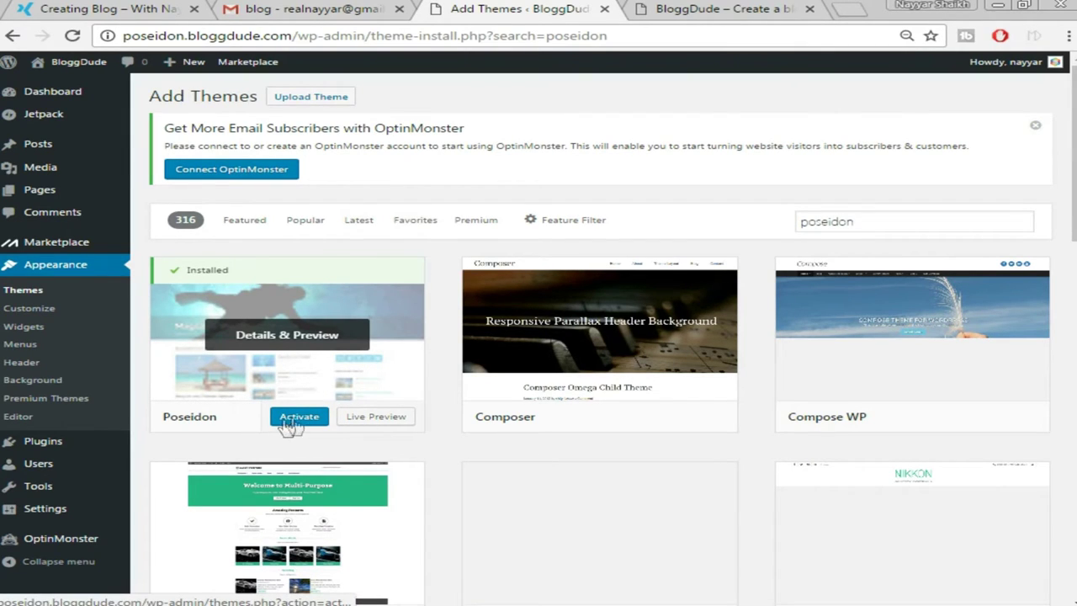
click(299, 418)
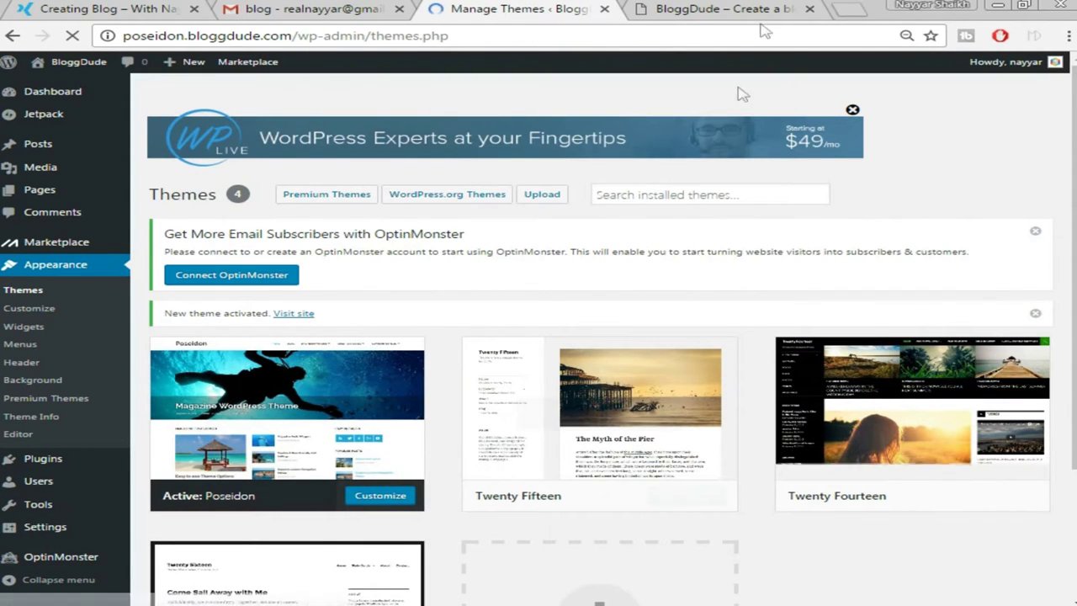
click(714, 7)
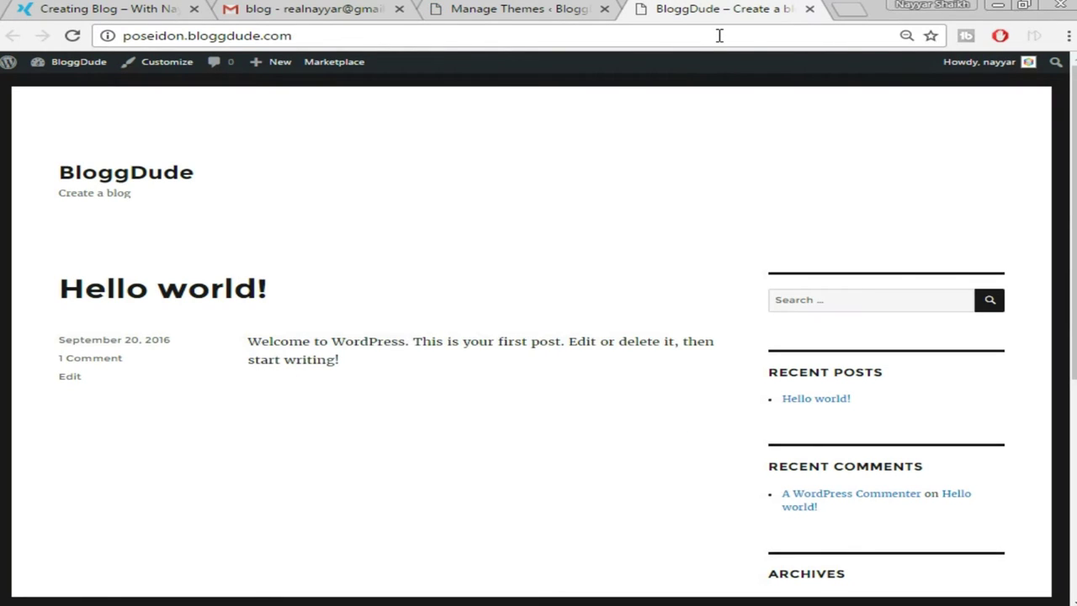
- Reload the live site to see it in the Poseidon theme and compare it with the demo
click(720, 35)
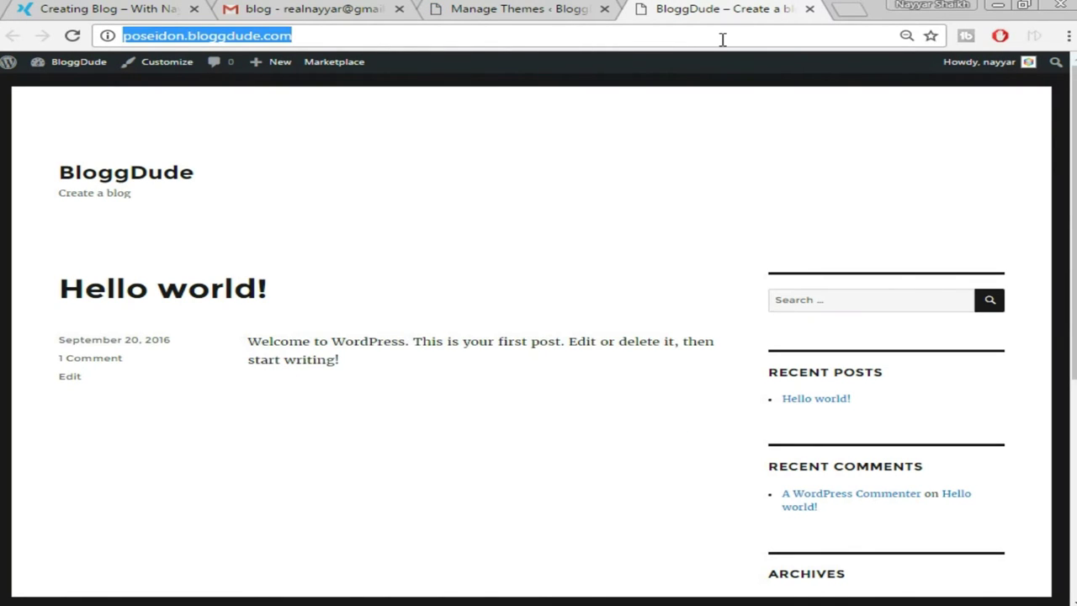
key(Return)
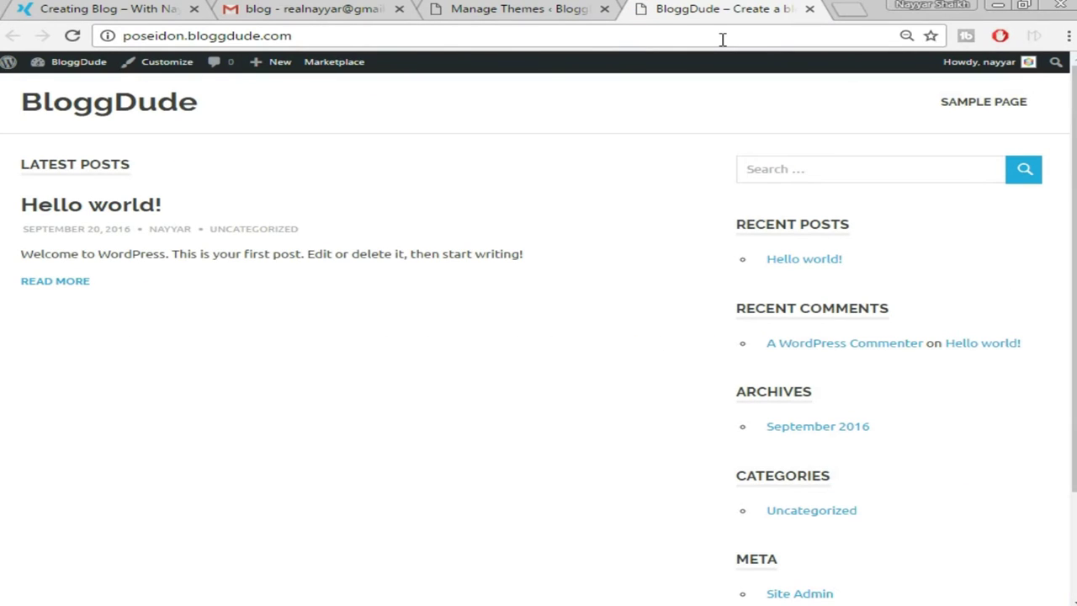
scroll(952, 241, down, 2)
scroll(952, 241, up, 2)
click(93, 9)
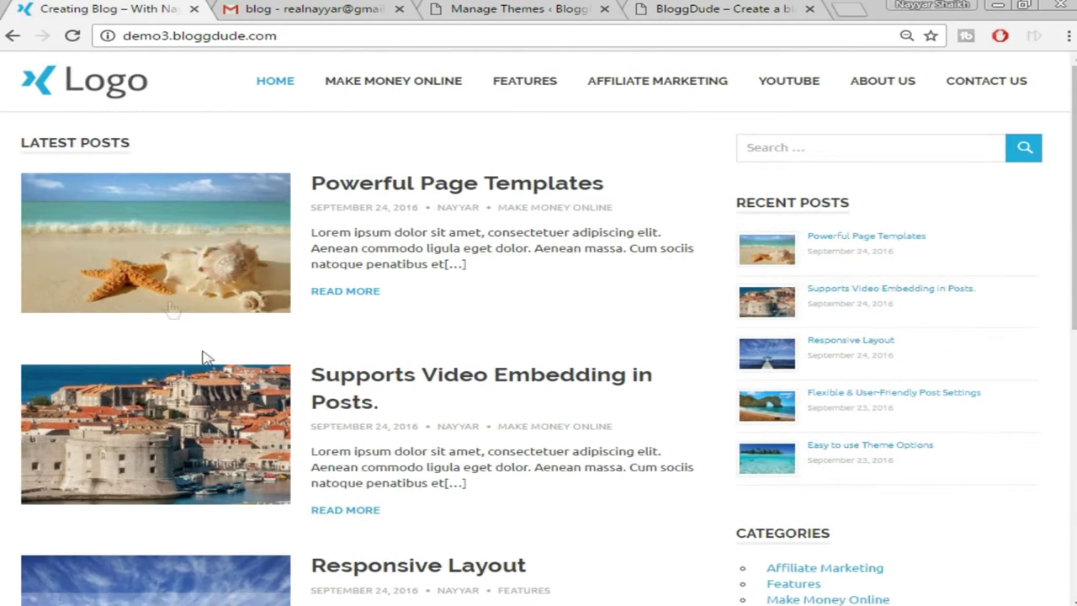
click(755, 17)
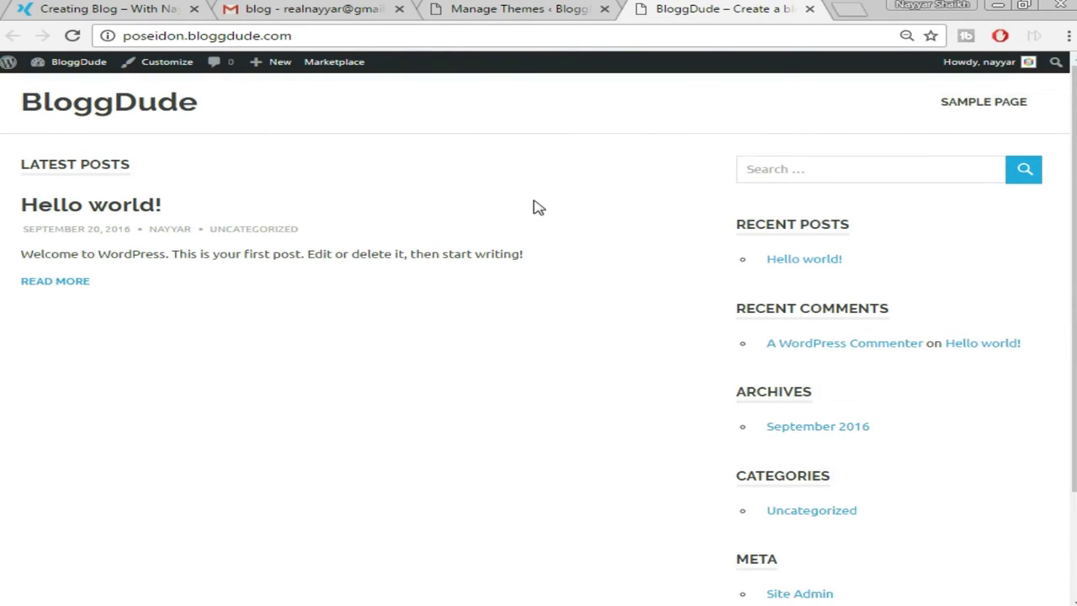
- Return to the Manage Themes page and go to Plugins > Add New
click(524, 11)
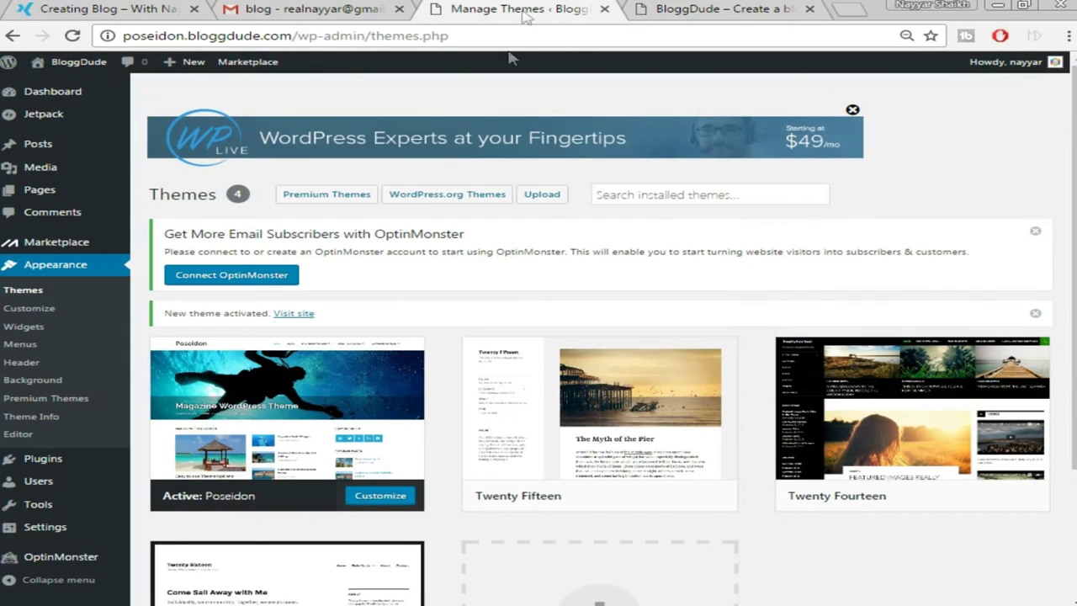
scroll(445, 241, down, 1)
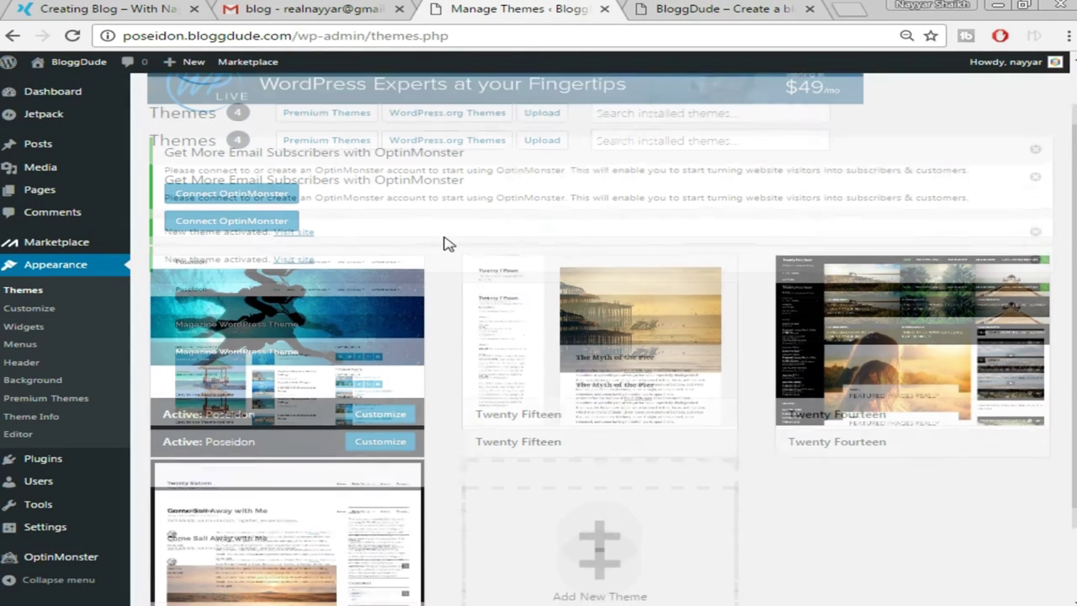
mouse_move(61, 463)
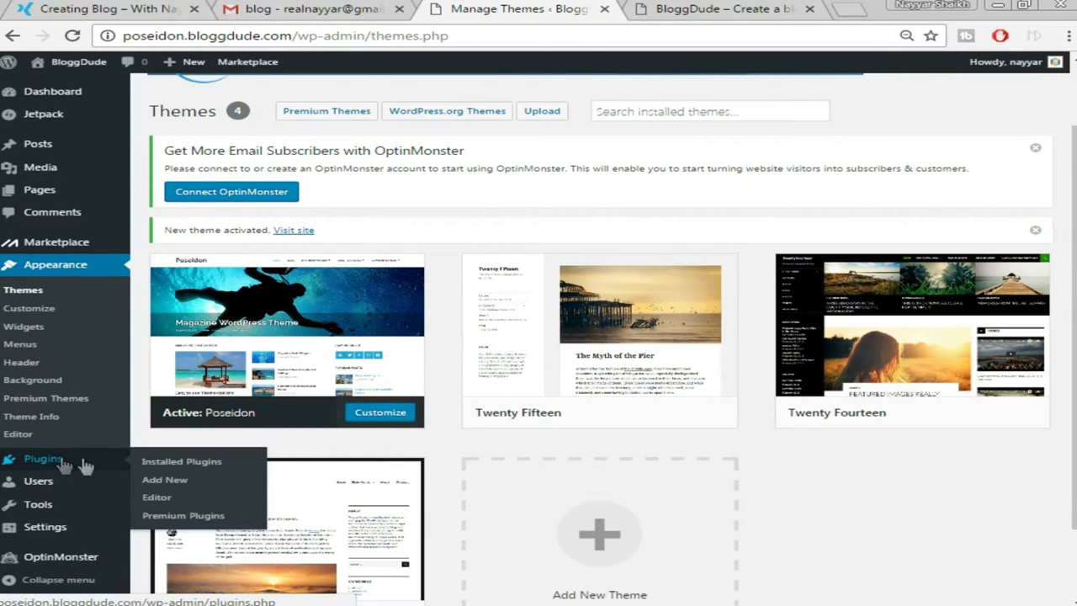
click(180, 484)
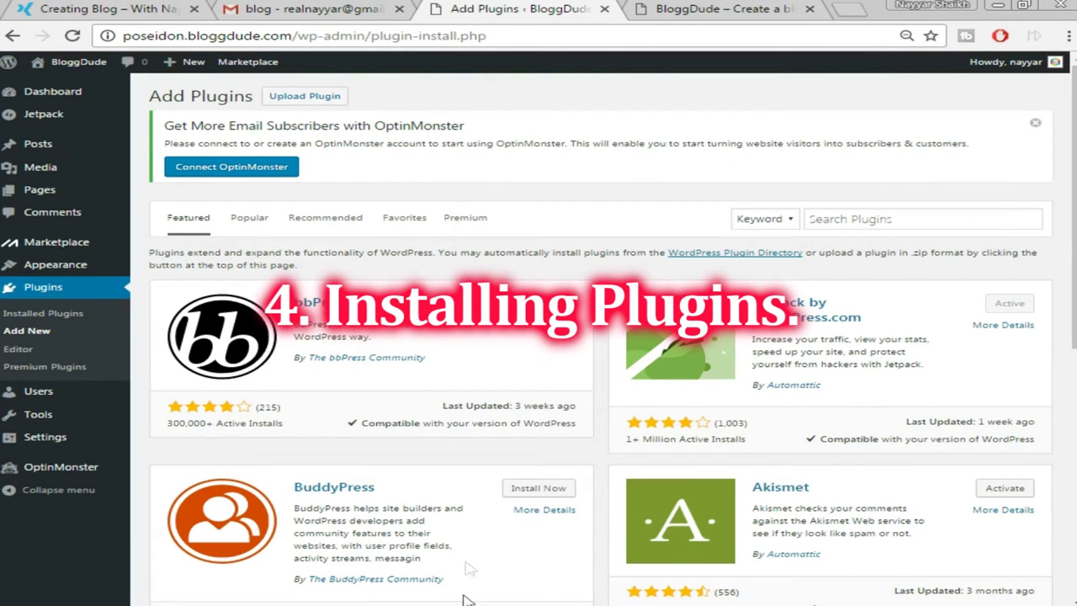
- Switch to the Blog notes document listing plugins to install, such as Social Icons
mouse_move(473, 605)
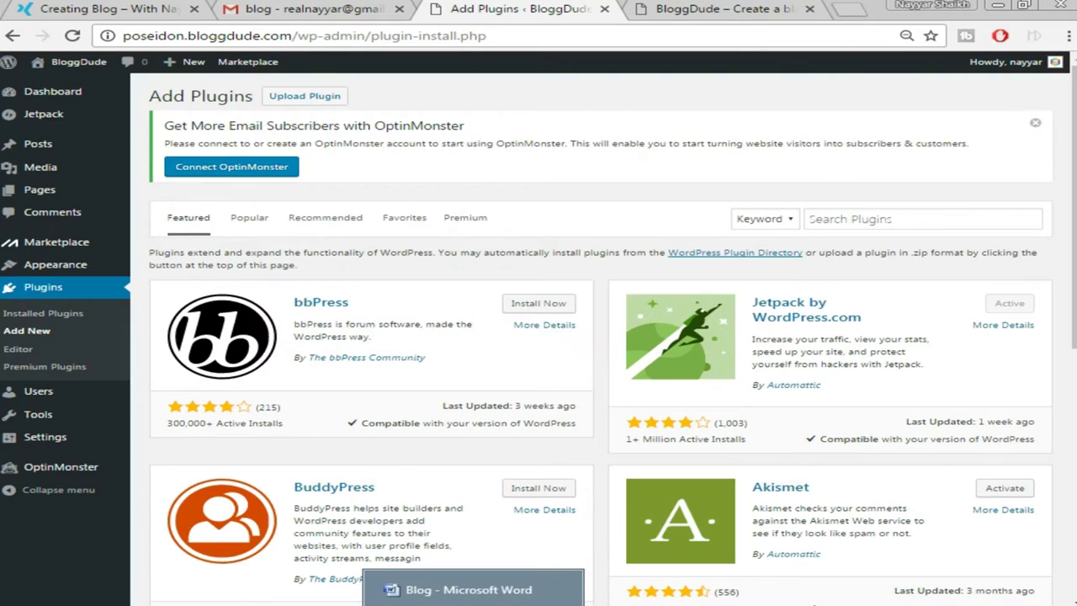
click(468, 589)
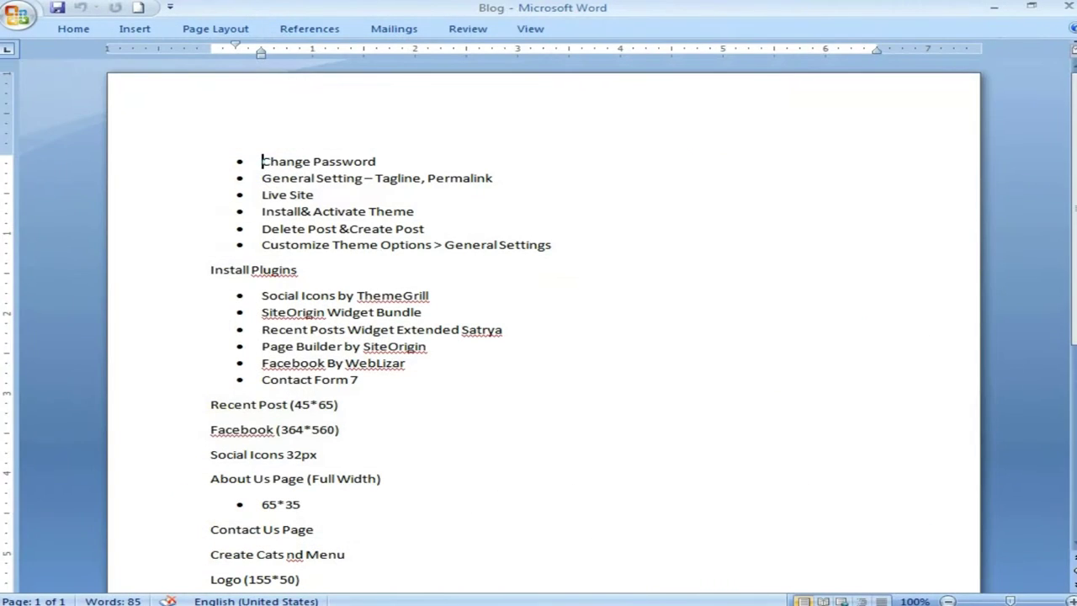
- Copy the plugin name 'Social Icons by ThemeGrill' from the Word Blog notes for the plugin search
drag(262, 296, 425, 293)
right_click(425, 295)
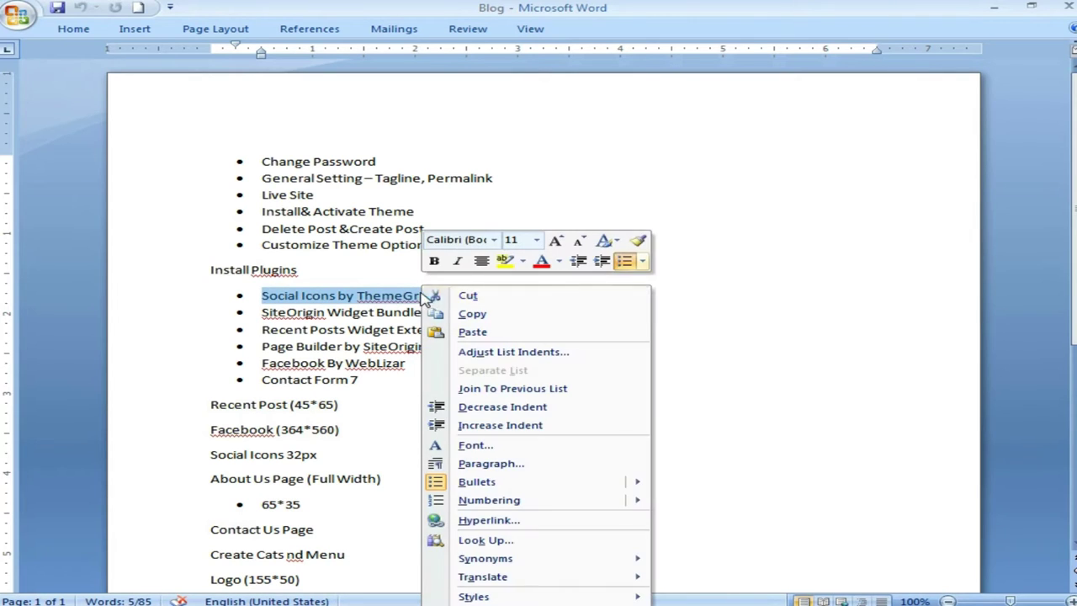
click(472, 313)
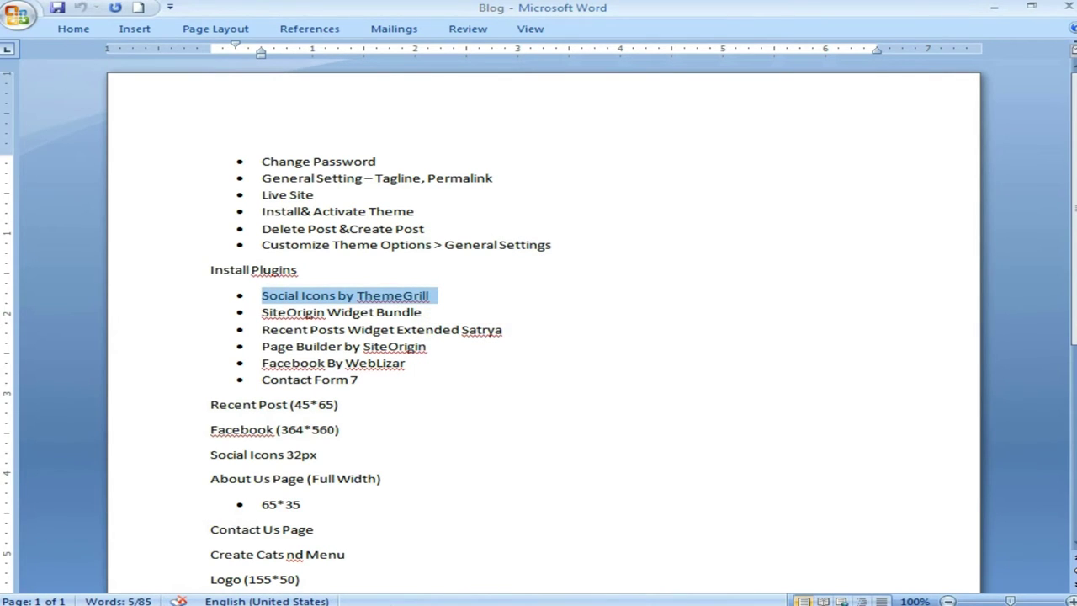
key(alt+Tab)
right_click(868, 221)
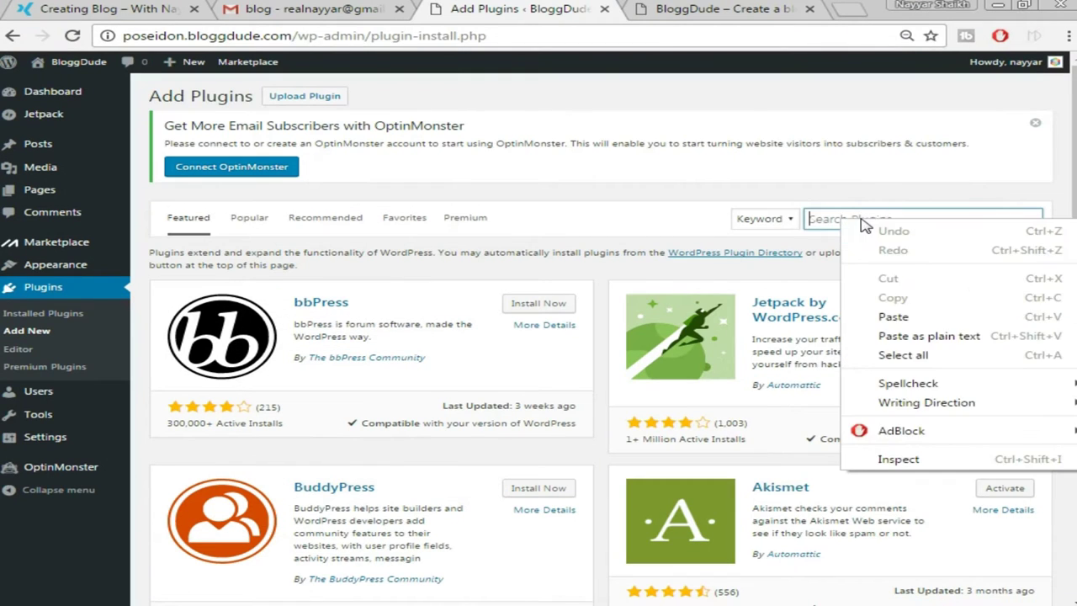
- Search for 'Social Icons by ThemeGrill', install and activate it, and return to Add Plugins
click(924, 324)
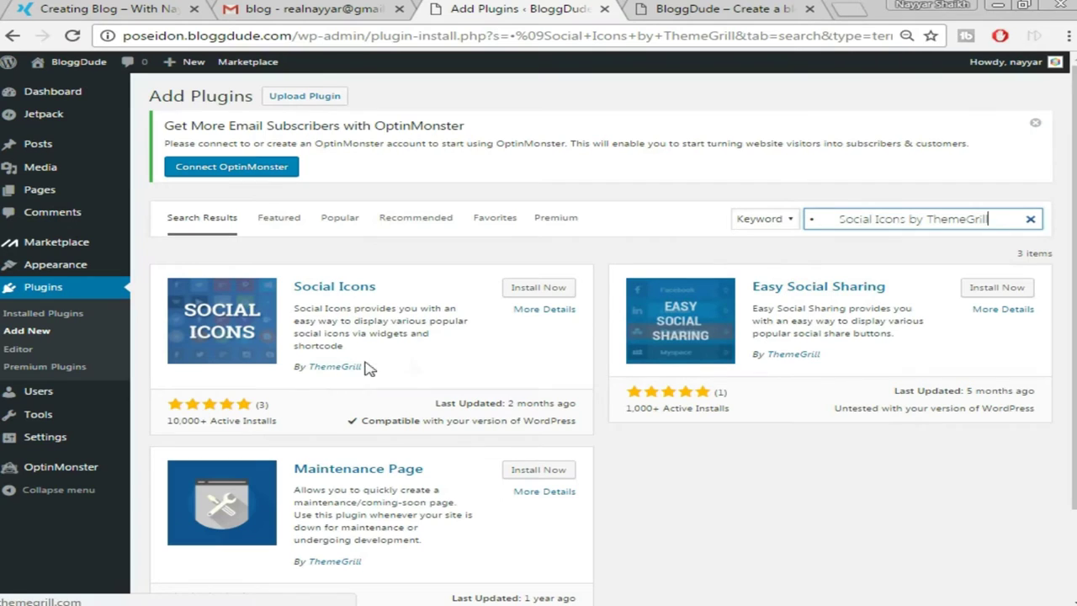
click(549, 292)
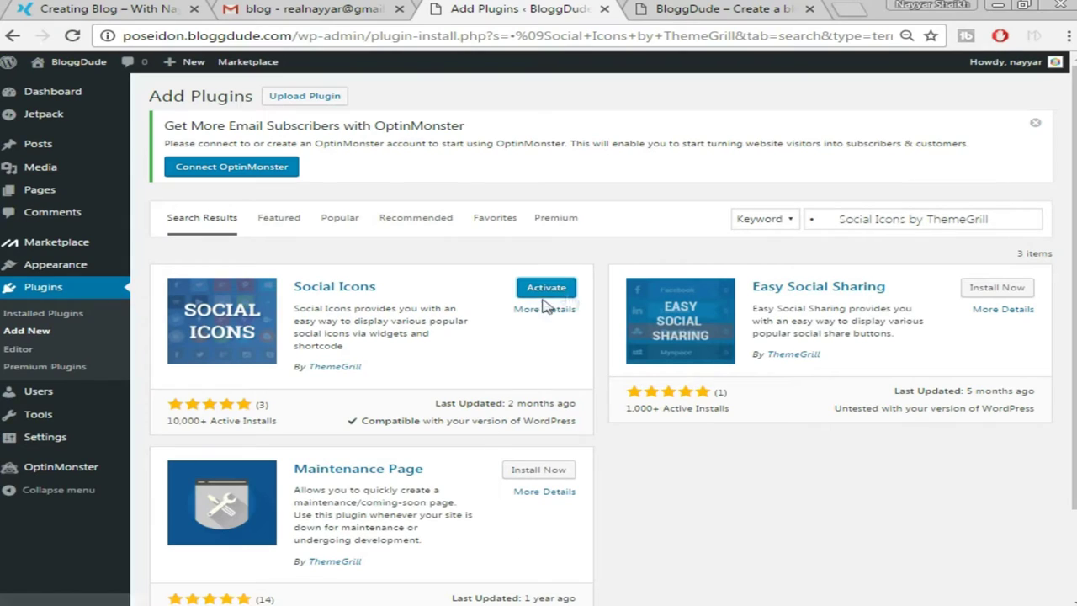
click(536, 291)
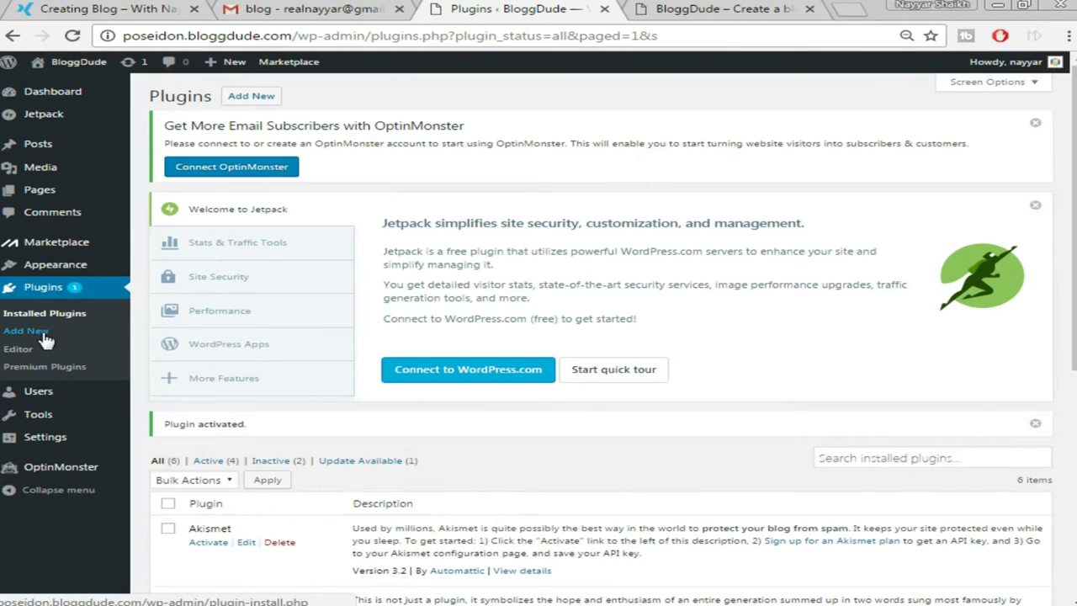
click(37, 334)
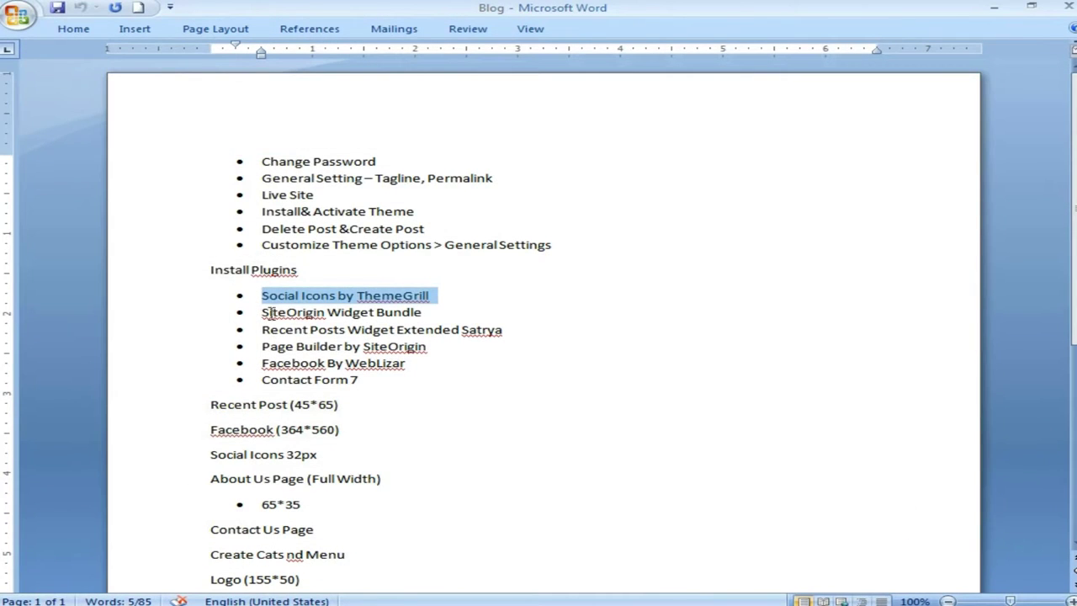
- Search for 'SiteOrigin Widget Bundle', then install and activate the SiteOrigin Widgets Bundle plugin
key(alt+Tab)
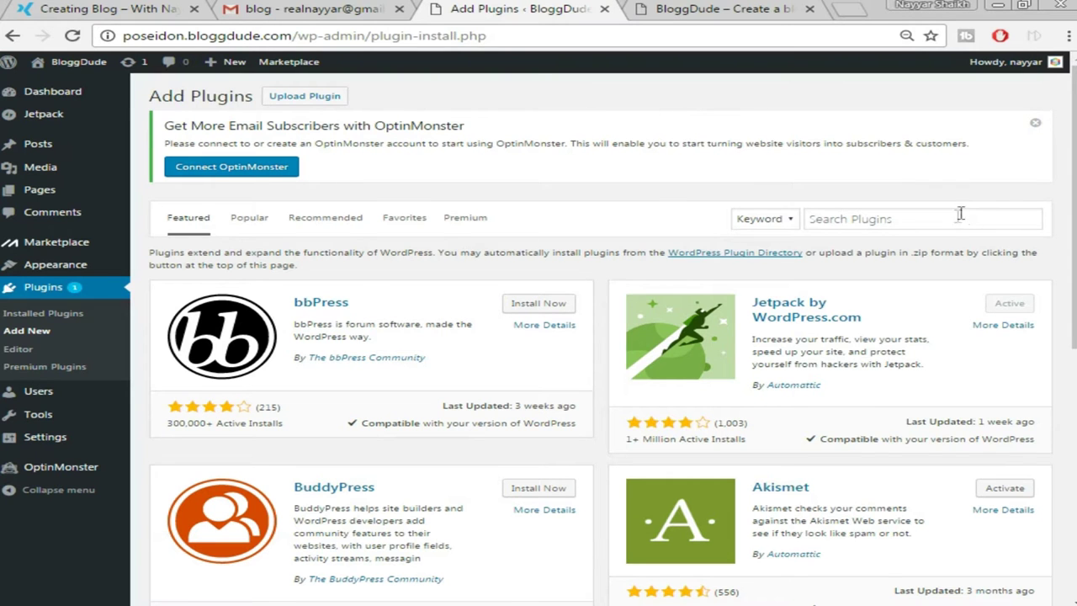
right_click(956, 224)
click(953, 324)
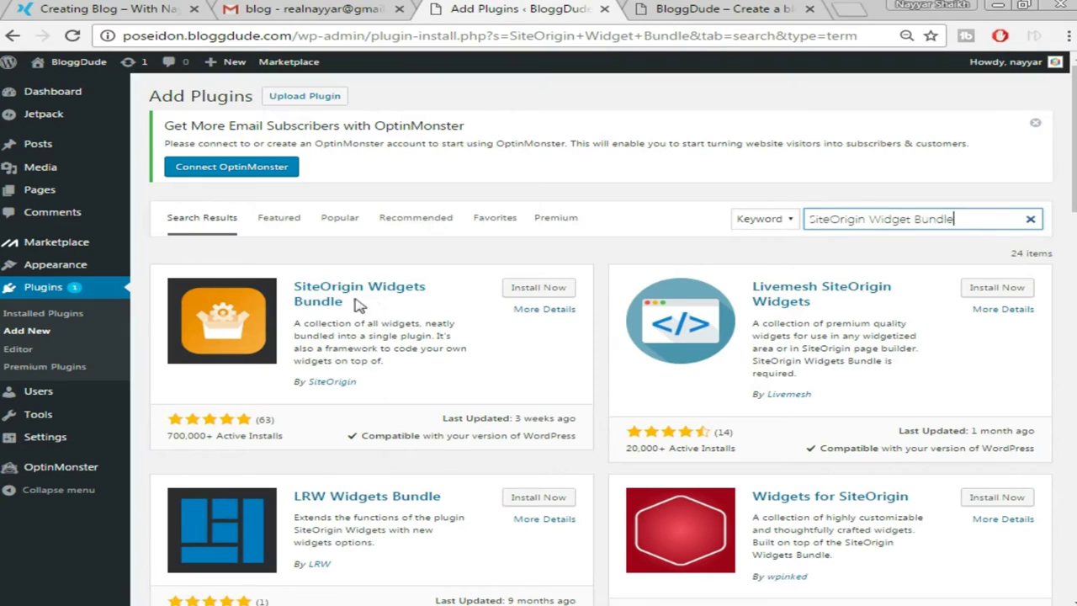
click(536, 288)
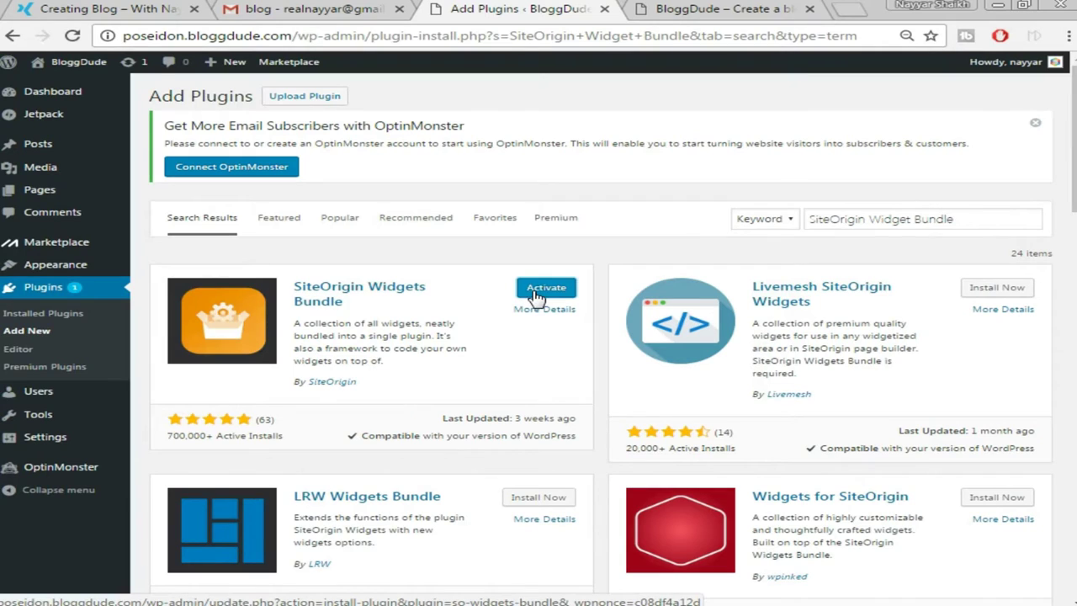
click(536, 294)
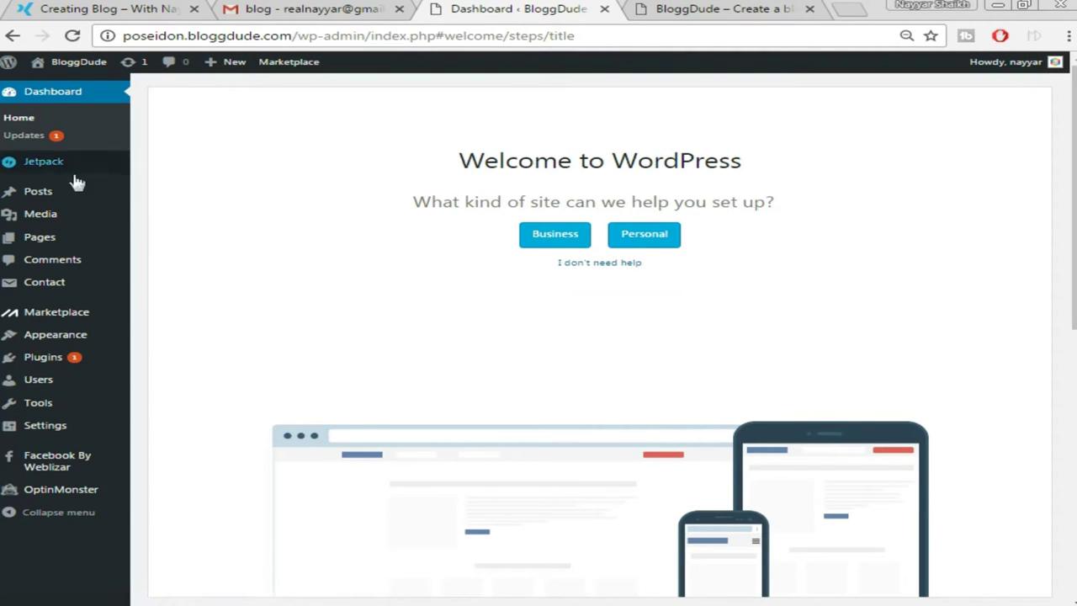
- Start a new post via Posts > Add New and select the demo title 'Powerful Page Templates'
mouse_move(72, 195)
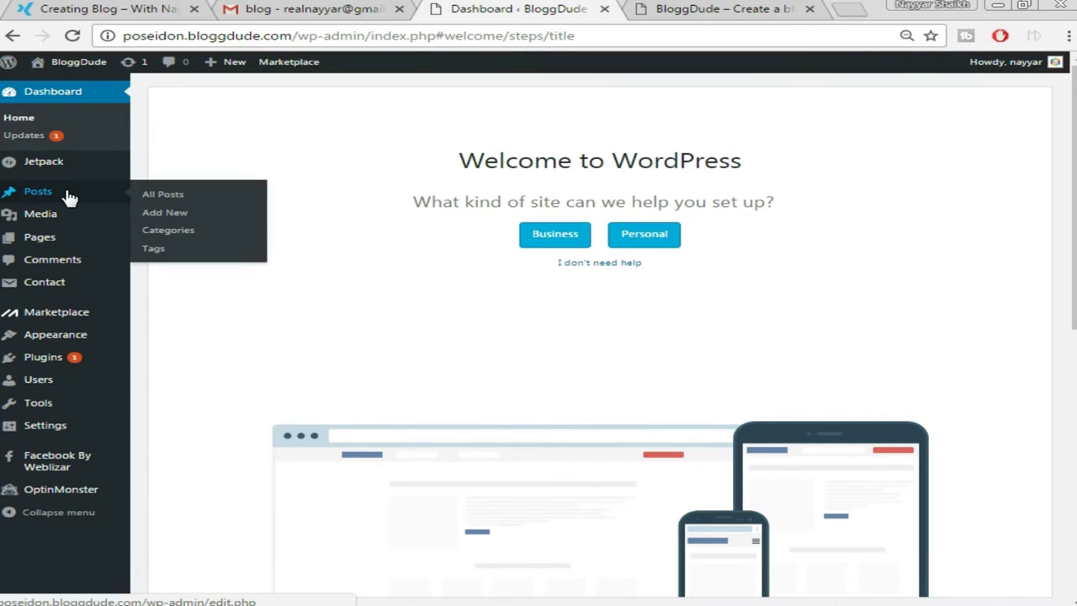
click(192, 217)
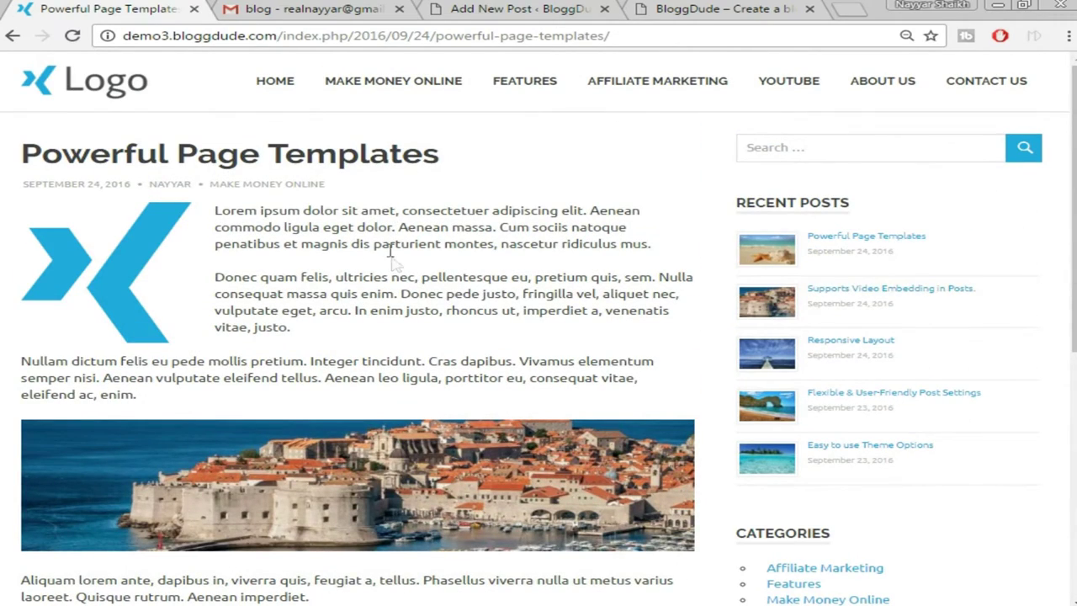
triple_click(280, 153)
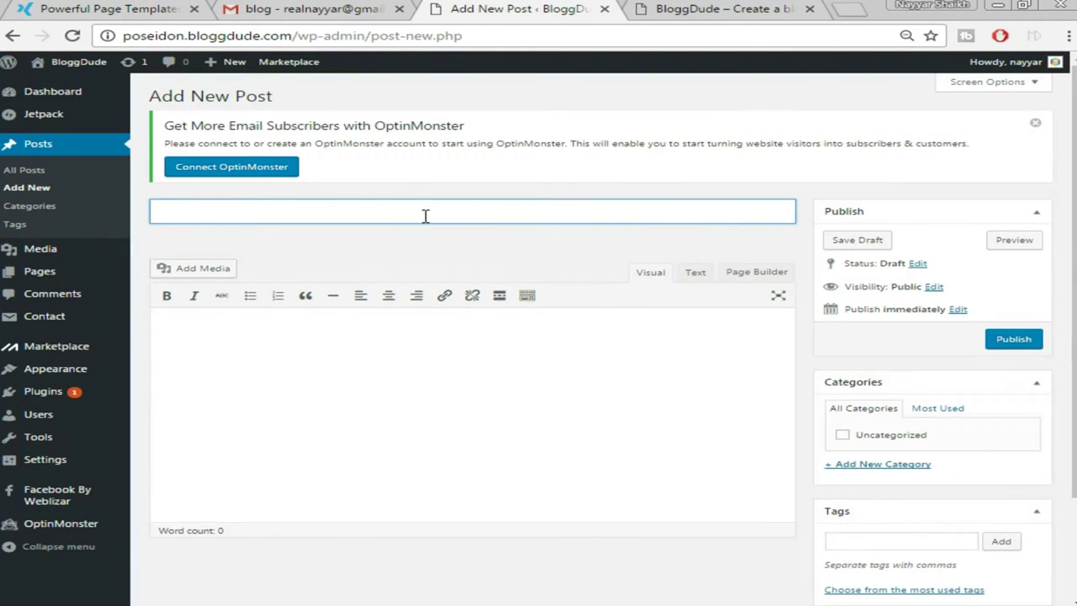
- Paste 'Powerful Page Templates' as the post title and show the editor's second toolbar row
right_click(425, 216)
click(529, 312)
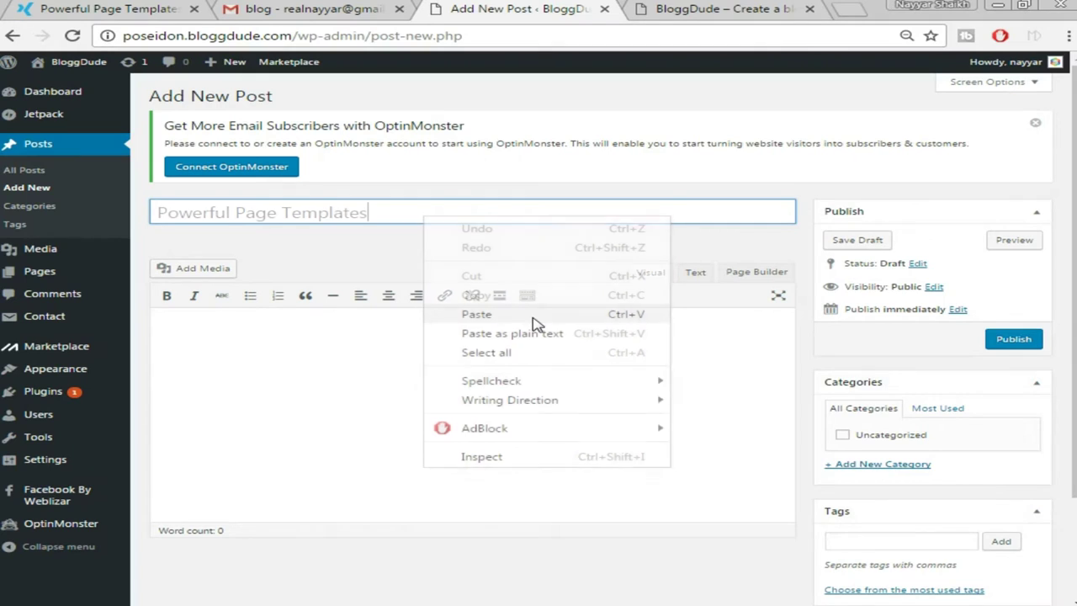
click(507, 347)
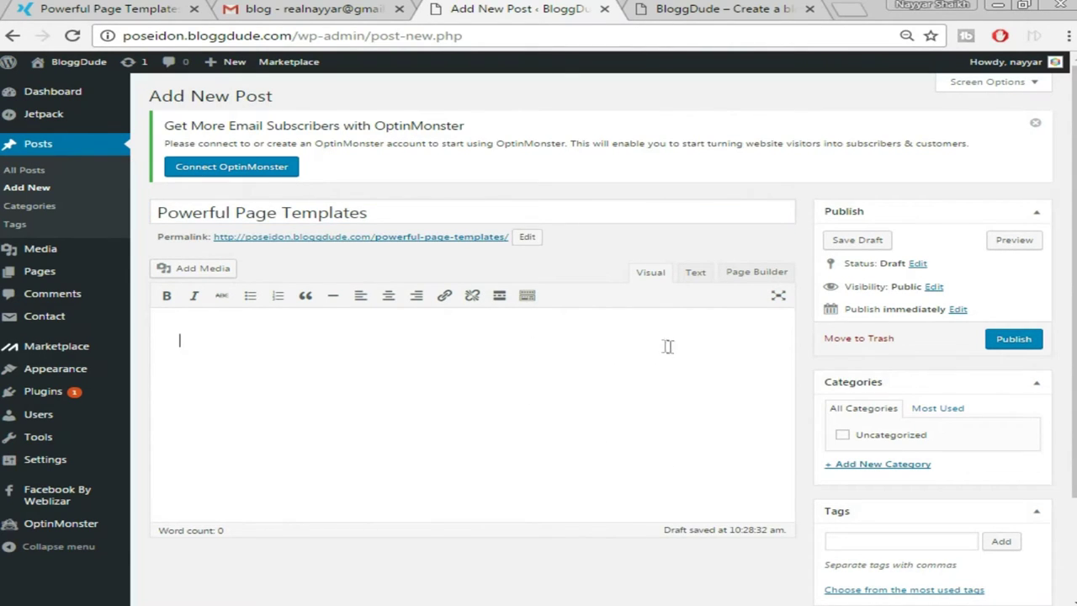
click(532, 297)
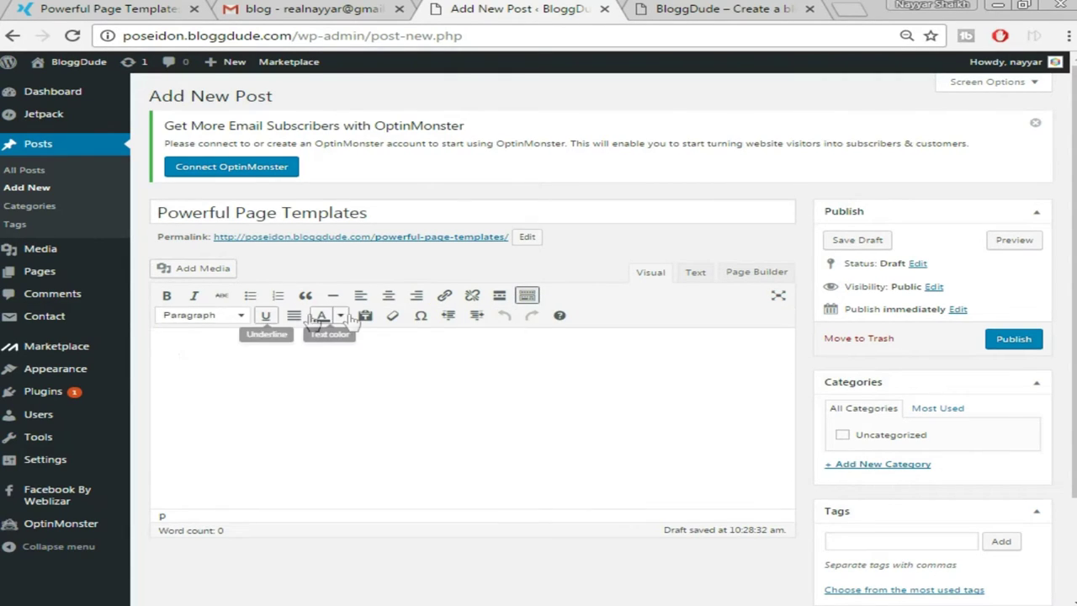
- Copy the demo post's three Lorem ipsum paragraphs into the new post body
click(135, 6)
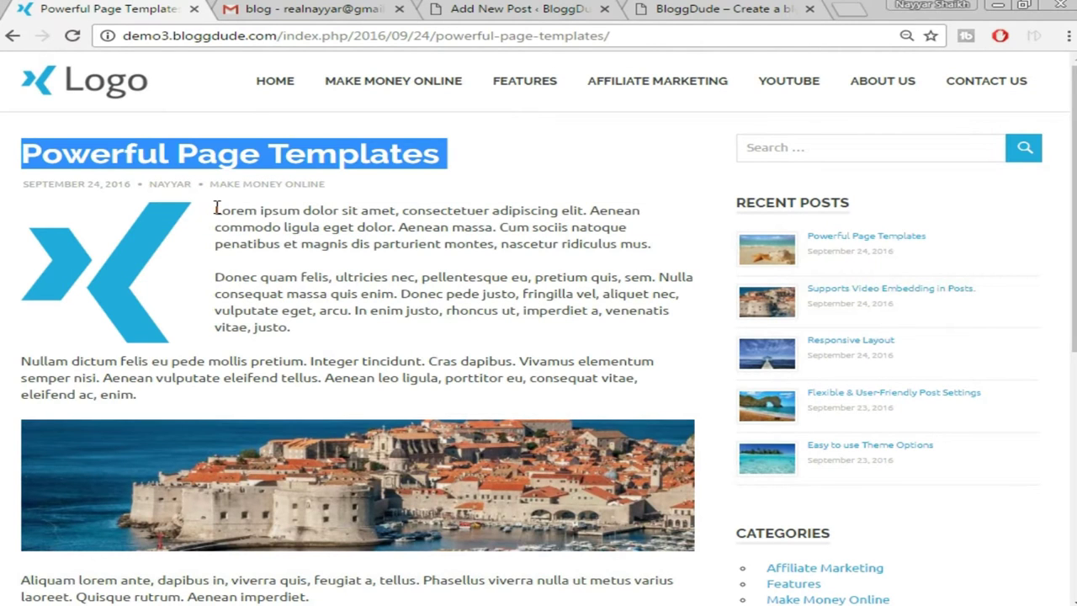
drag(216, 209, 269, 392)
right_click(257, 312)
click(278, 318)
click(513, 8)
right_click(365, 386)
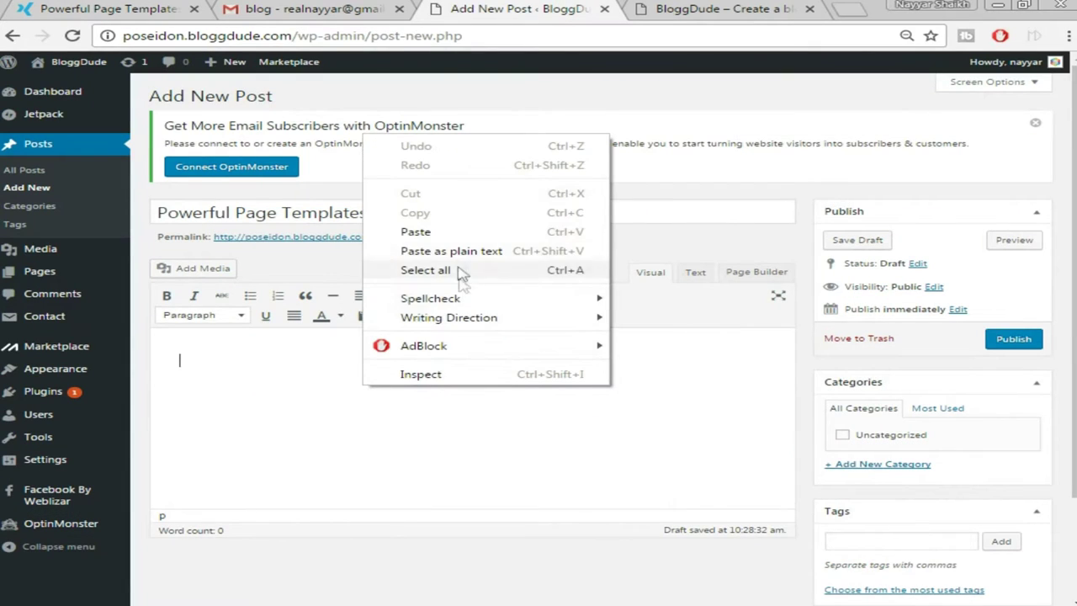
click(462, 233)
scroll(459, 371, down, 3)
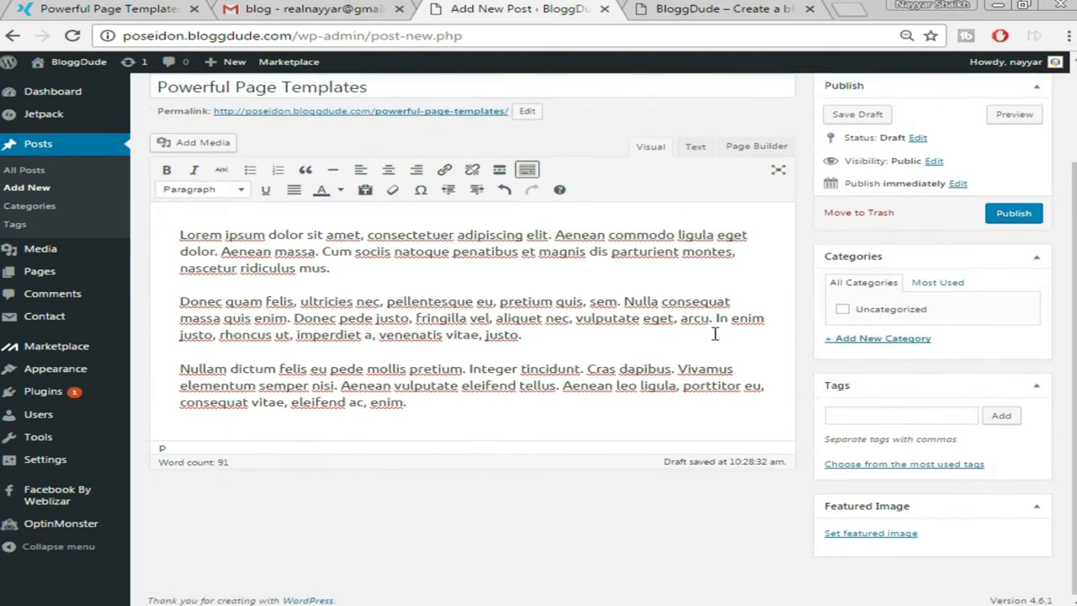
scroll(505, 337, up, 1)
scroll(421, 345, down, 1)
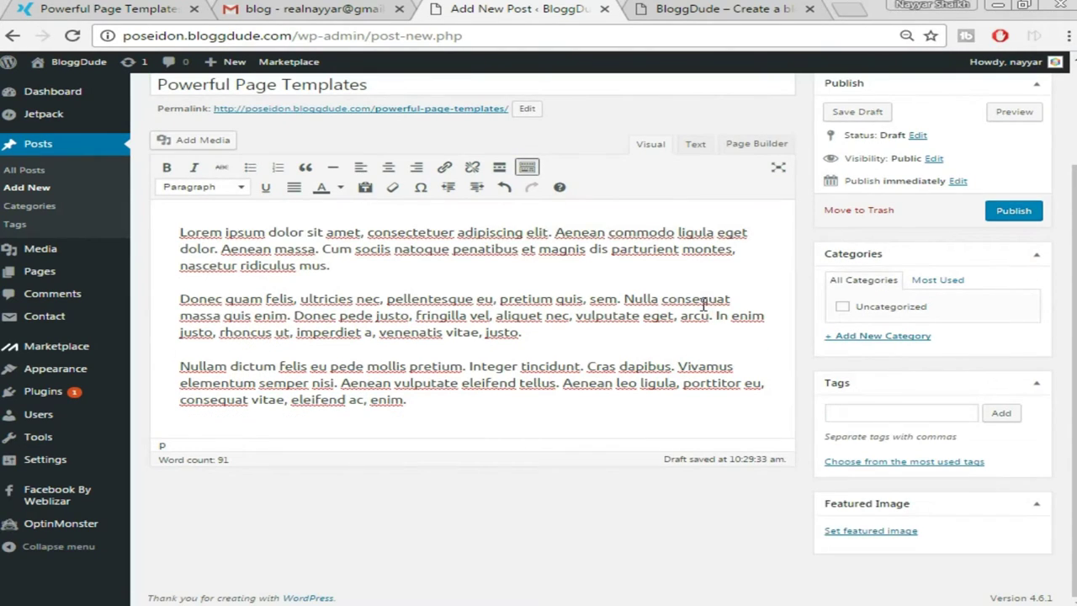
scroll(449, 245, up, 1)
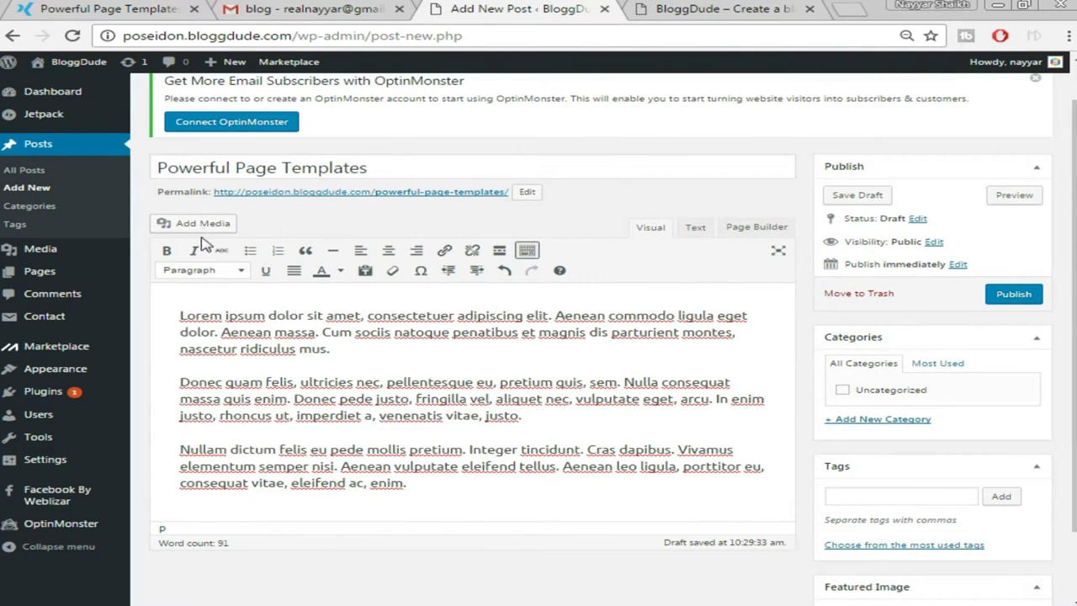
click(204, 229)
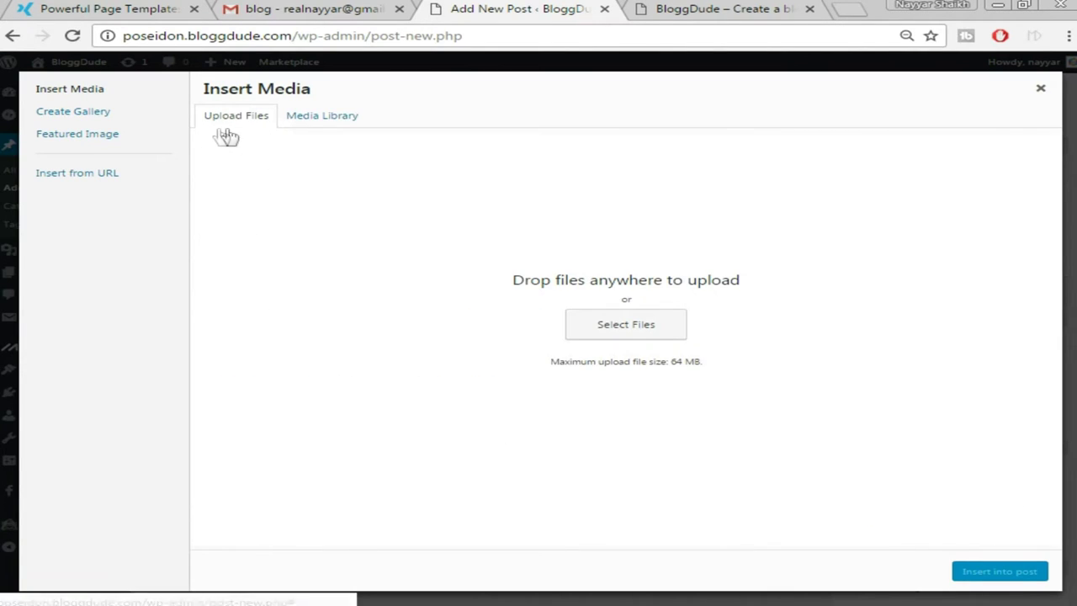
- Upload the postimg logo image and insert it at the top of the post
click(621, 328)
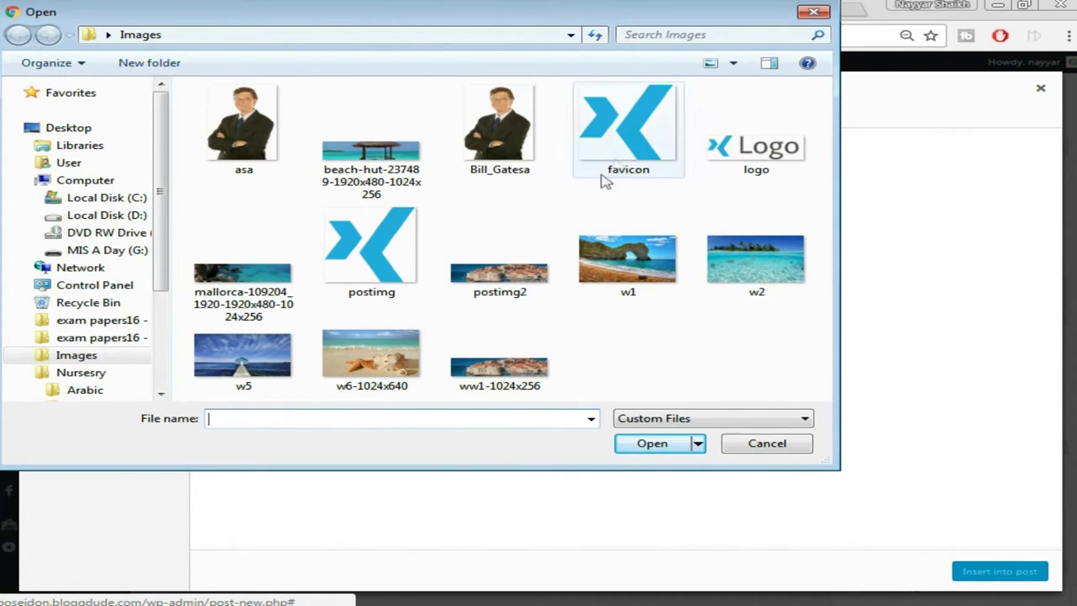
click(397, 257)
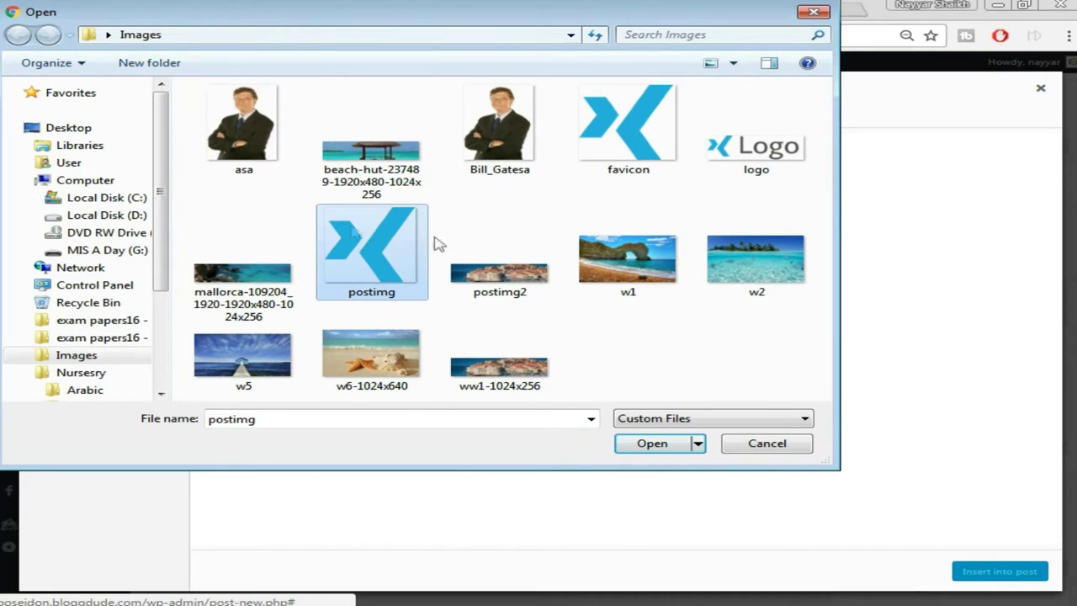
click(653, 446)
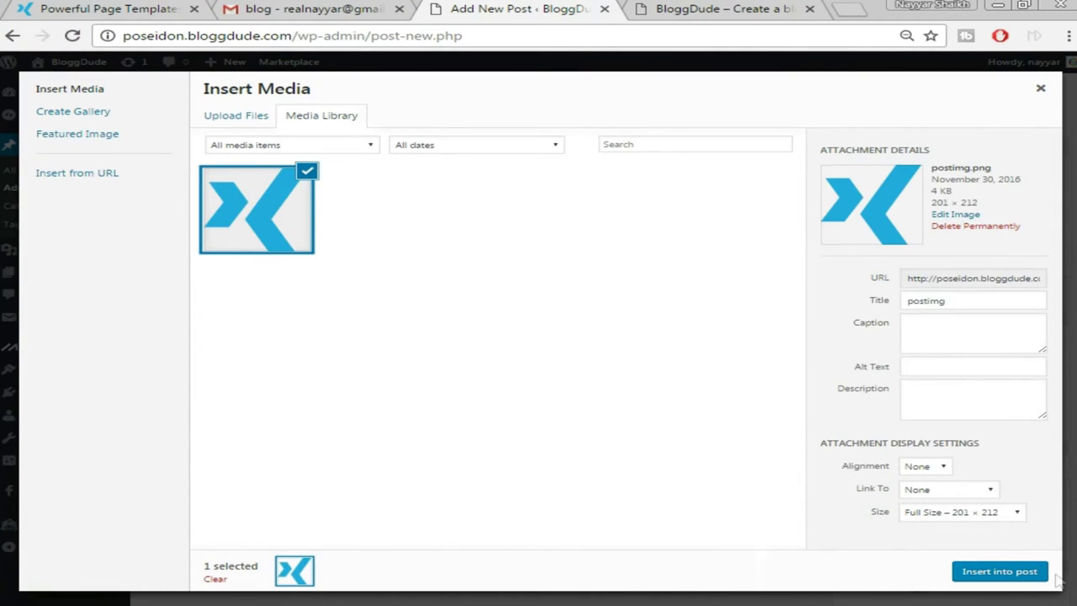
click(991, 573)
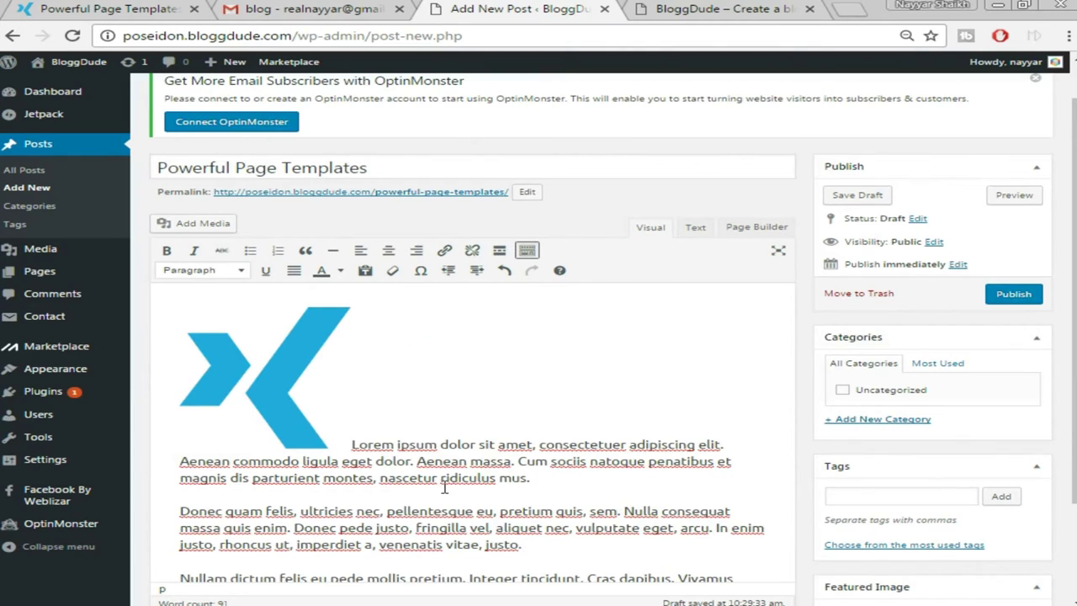
- Align the logo left so the text wraps beside it
scroll(416, 444, down, 1)
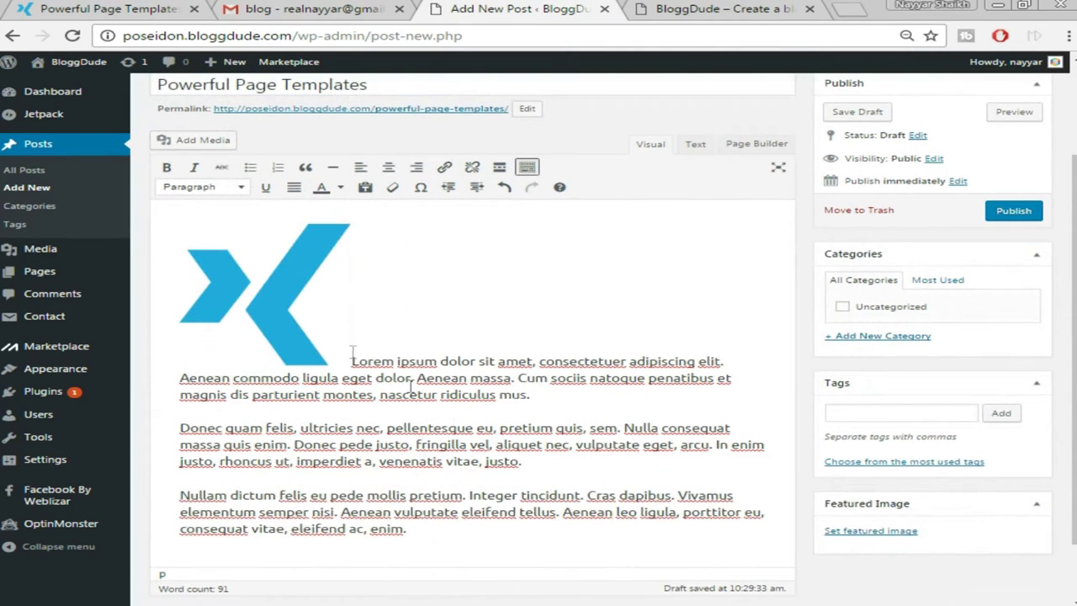
click(256, 290)
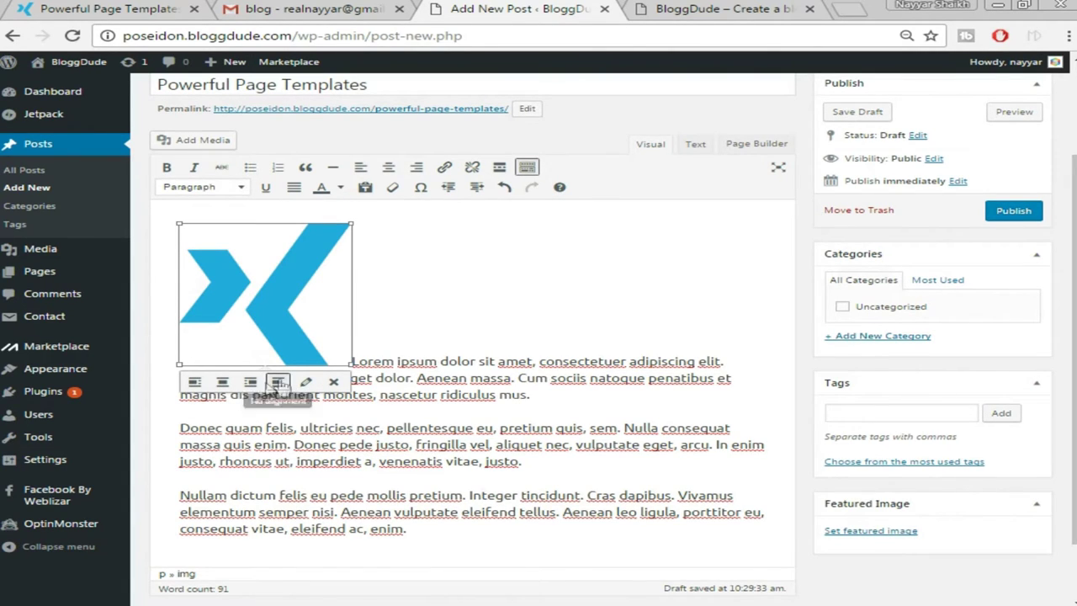
click(195, 383)
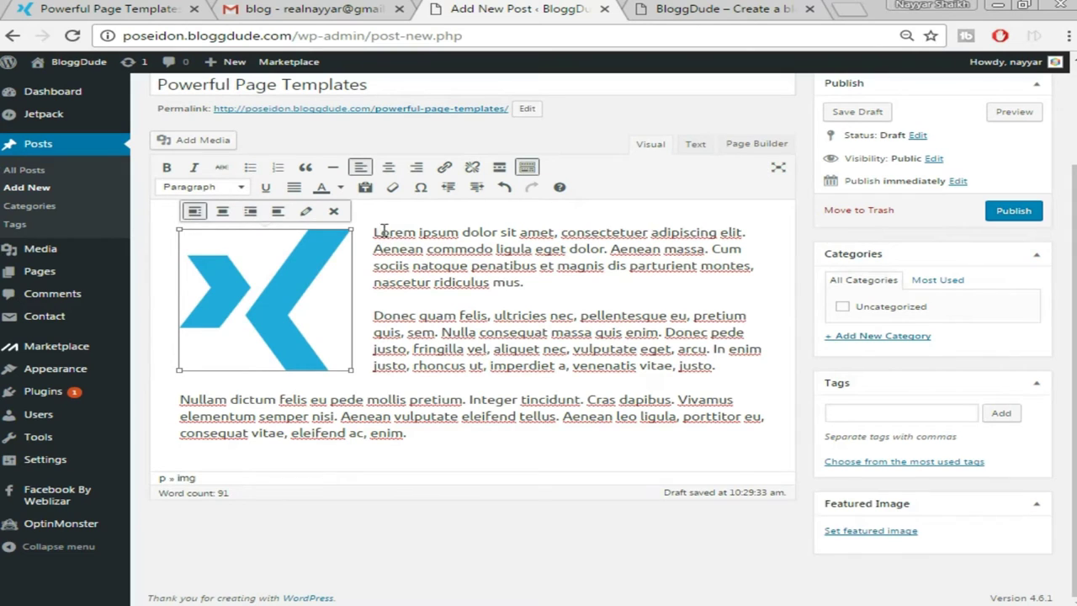
click(426, 434)
key(ctrl+1)
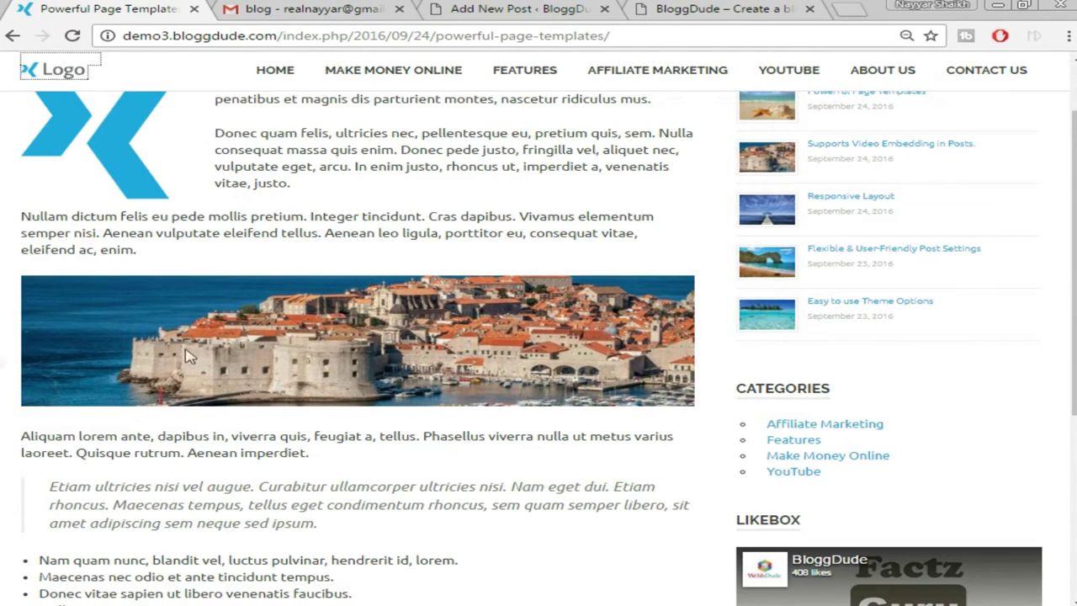
- Upload the postimg2 harbour-town photo and insert it below the third paragraph
click(515, 8)
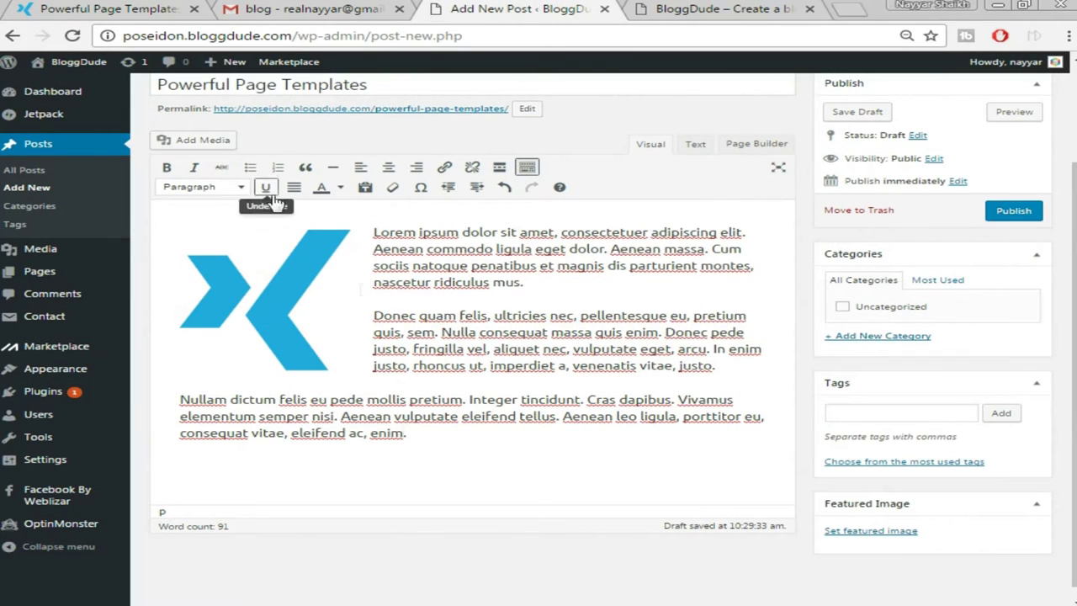
click(221, 141)
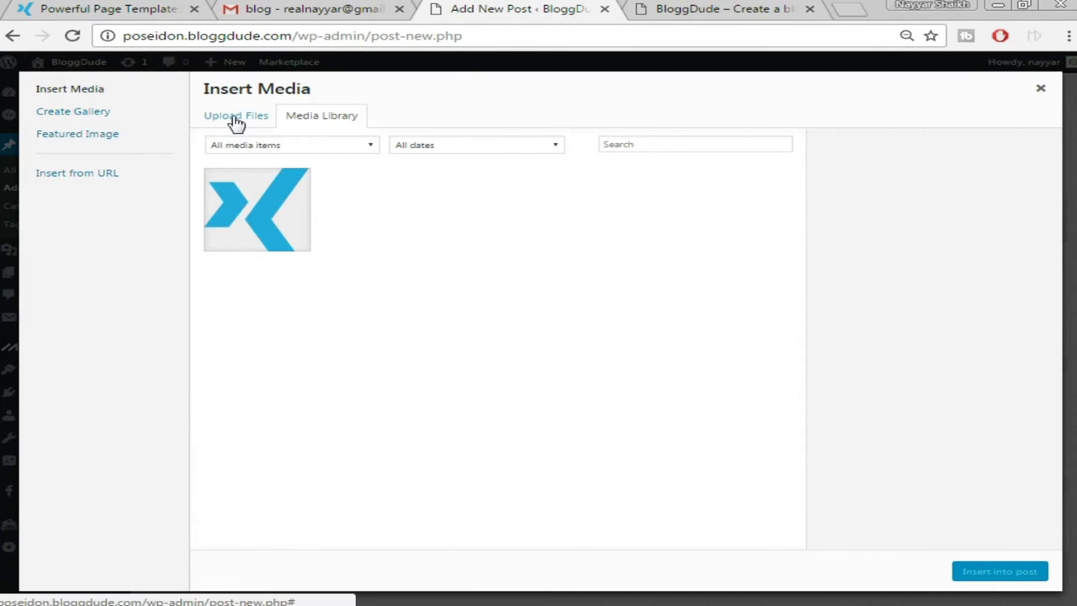
click(235, 122)
click(625, 322)
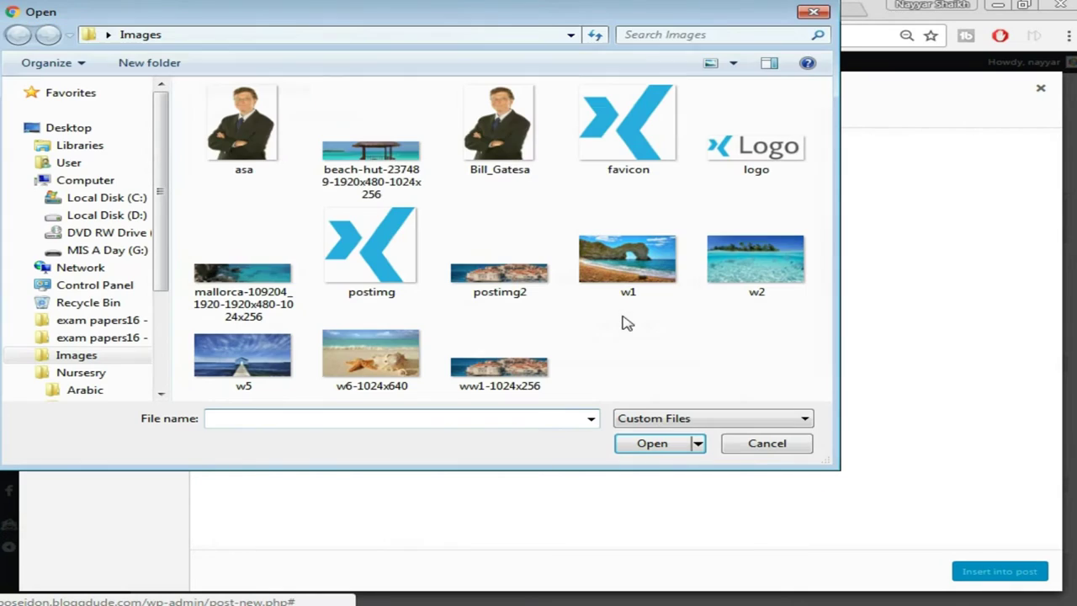
click(512, 295)
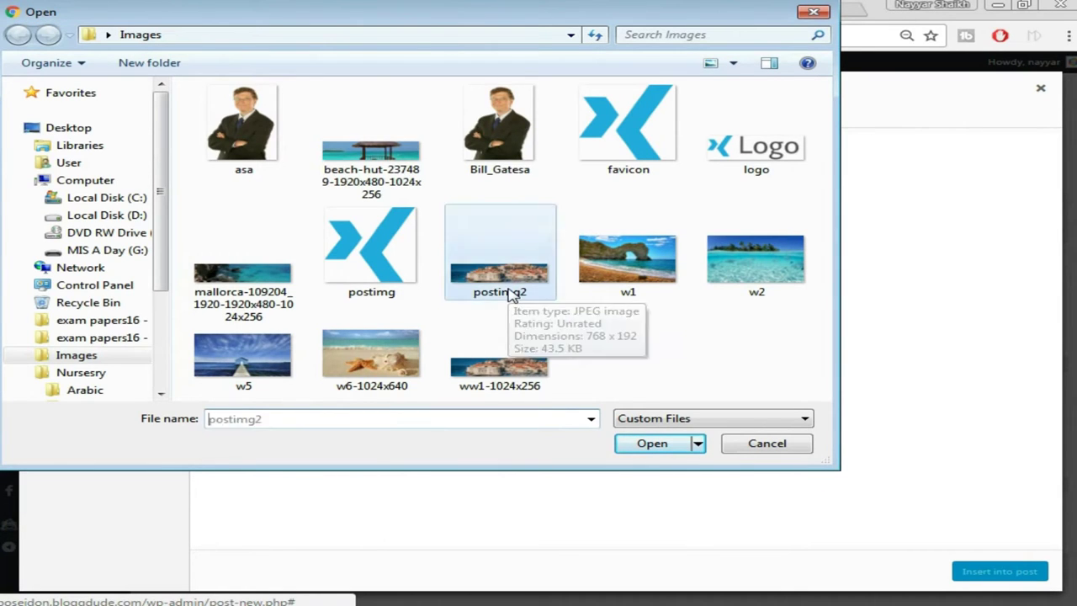
click(649, 450)
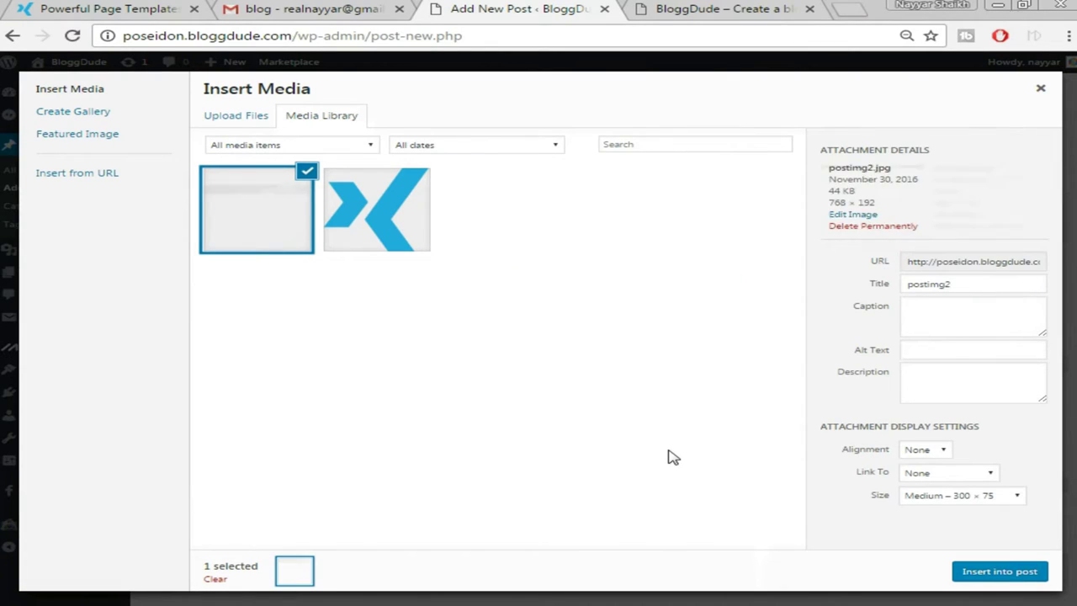
click(999, 572)
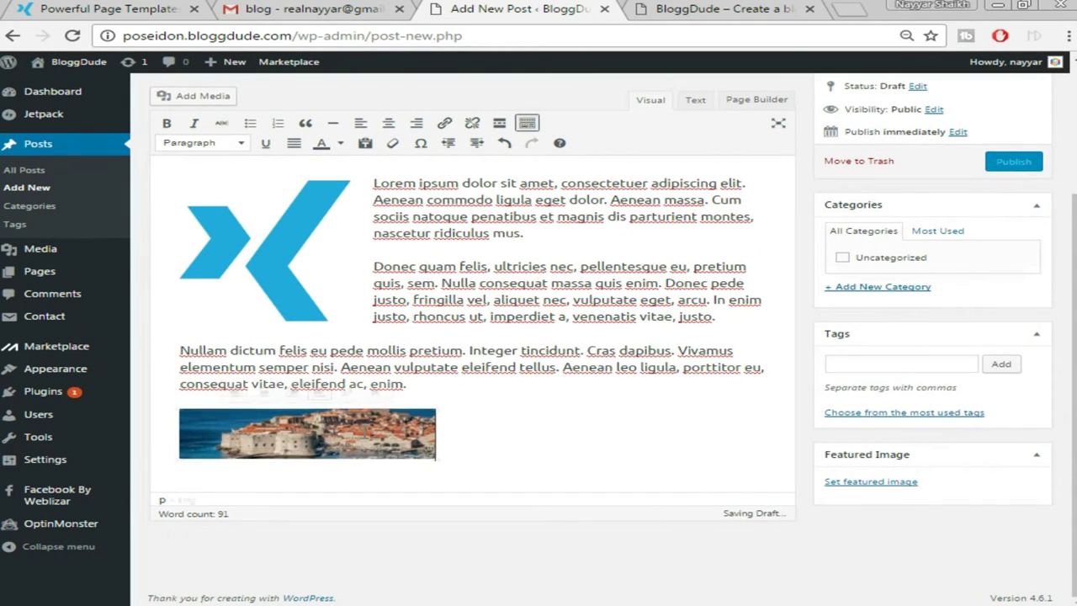
- Stretch the photo across the full post width and start a new paragraph beneath it
click(432, 417)
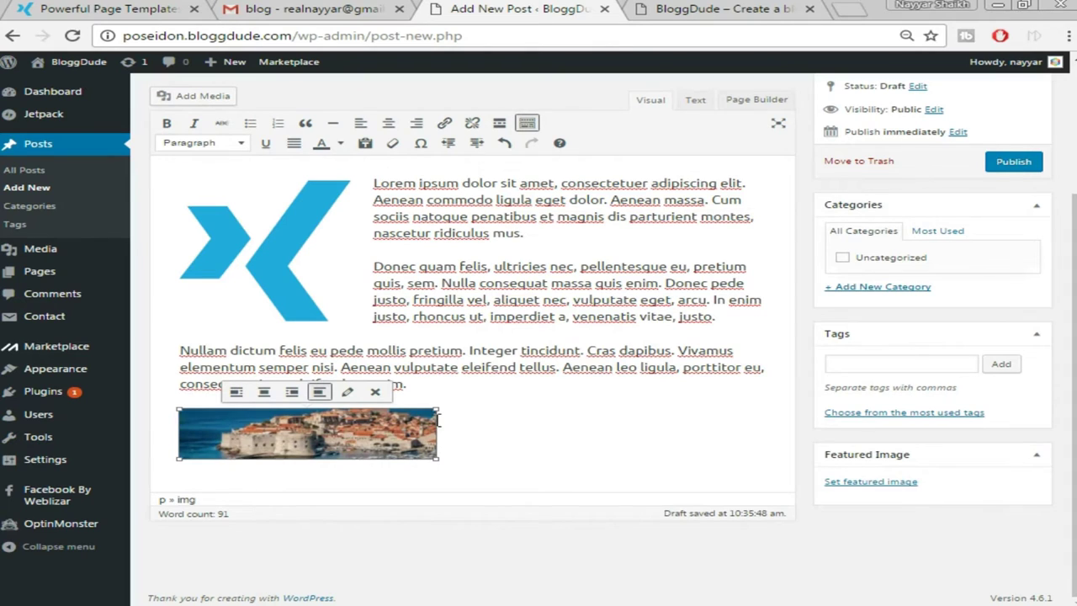
drag(435, 409, 892, 362)
scroll(792, 434, down, 1)
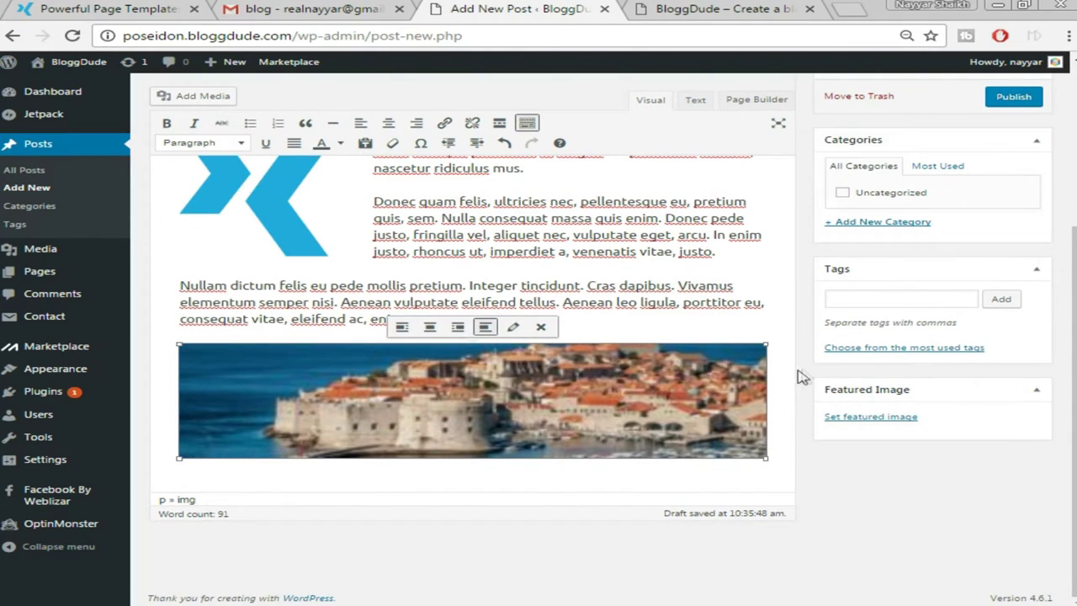
click(786, 410)
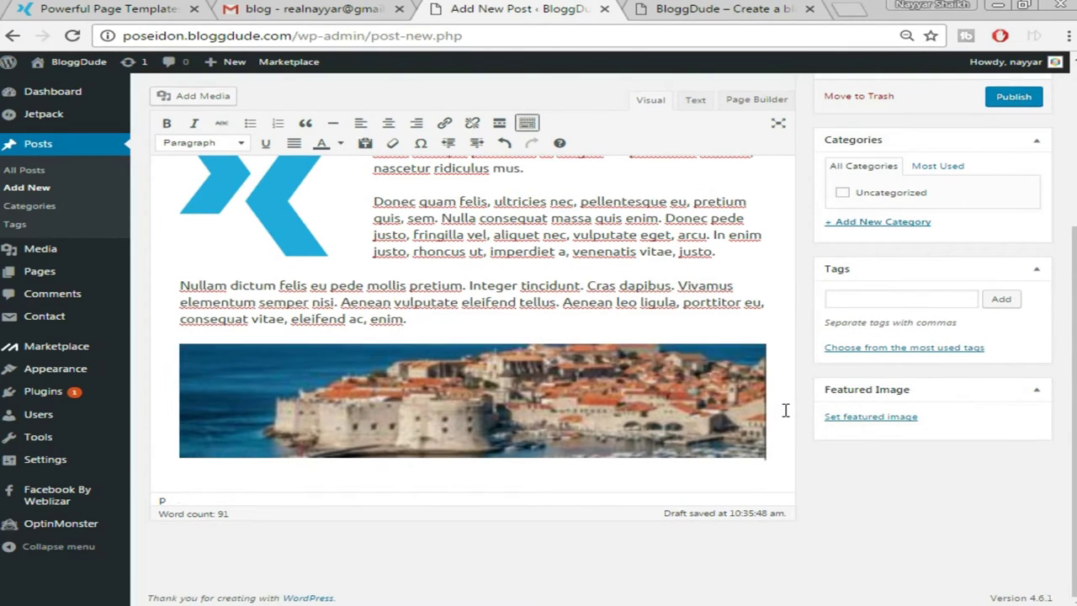
key(Return)
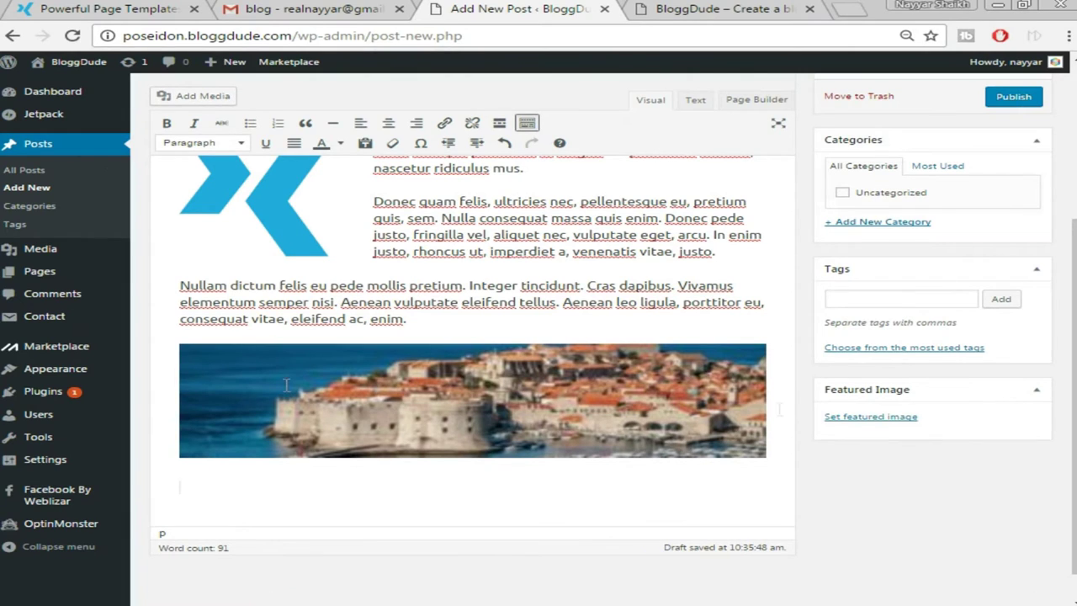
click(88, 8)
- Copy the demo post's Aliquam and Etiam paragraphs in below the photo
scroll(709, 240, down, 2)
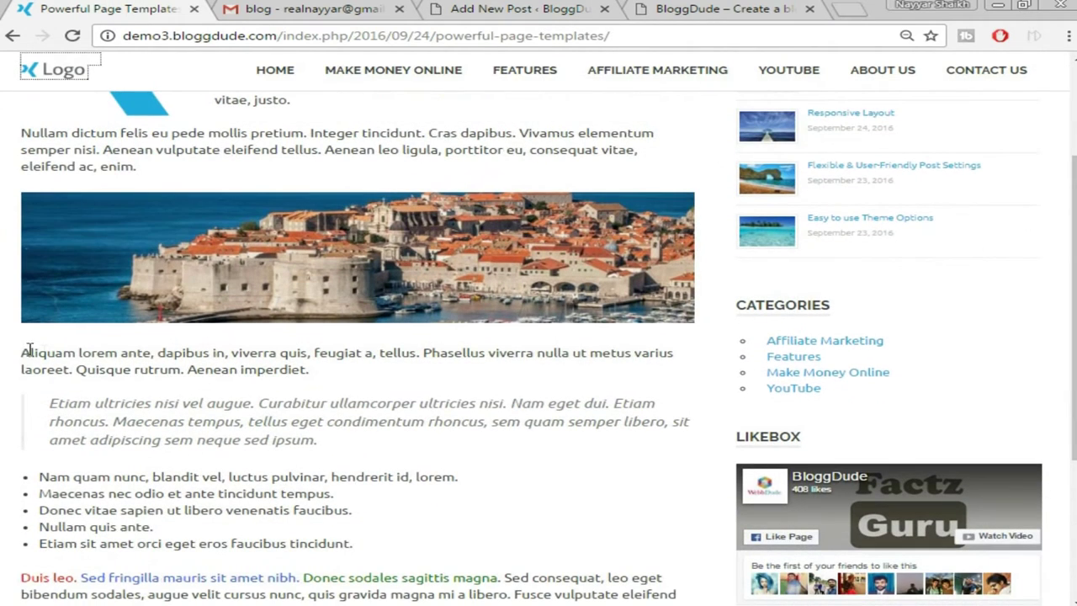
drag(21, 354, 379, 445)
right_click(367, 420)
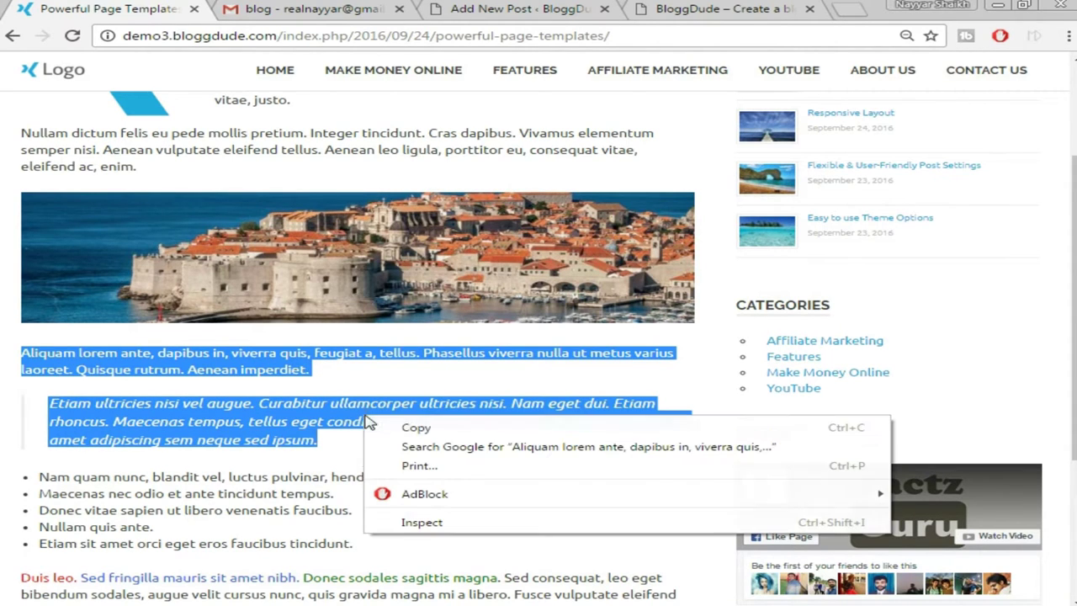
click(425, 428)
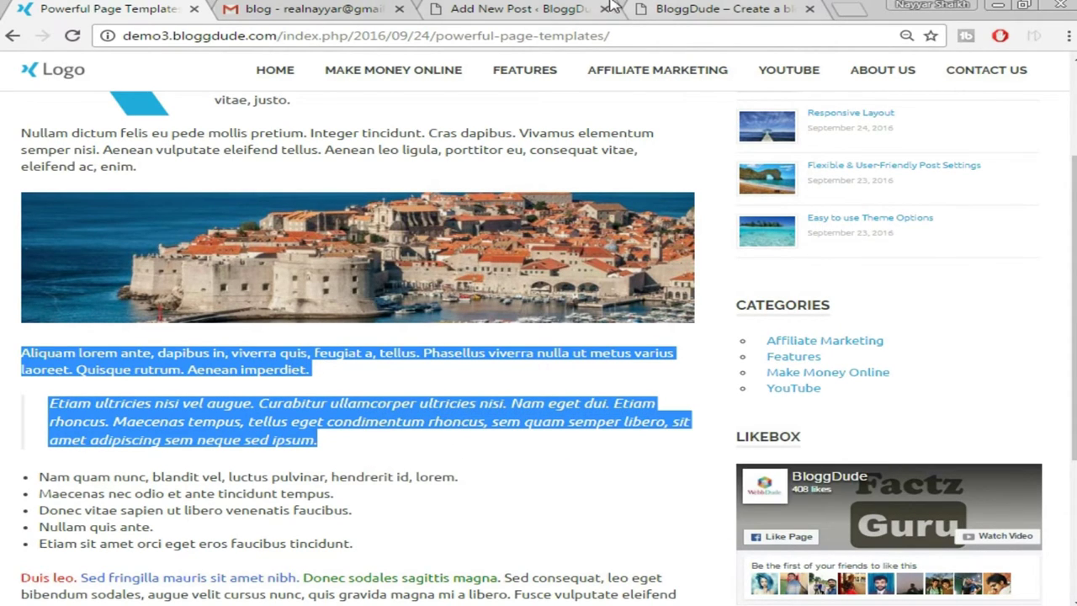
click(614, 7)
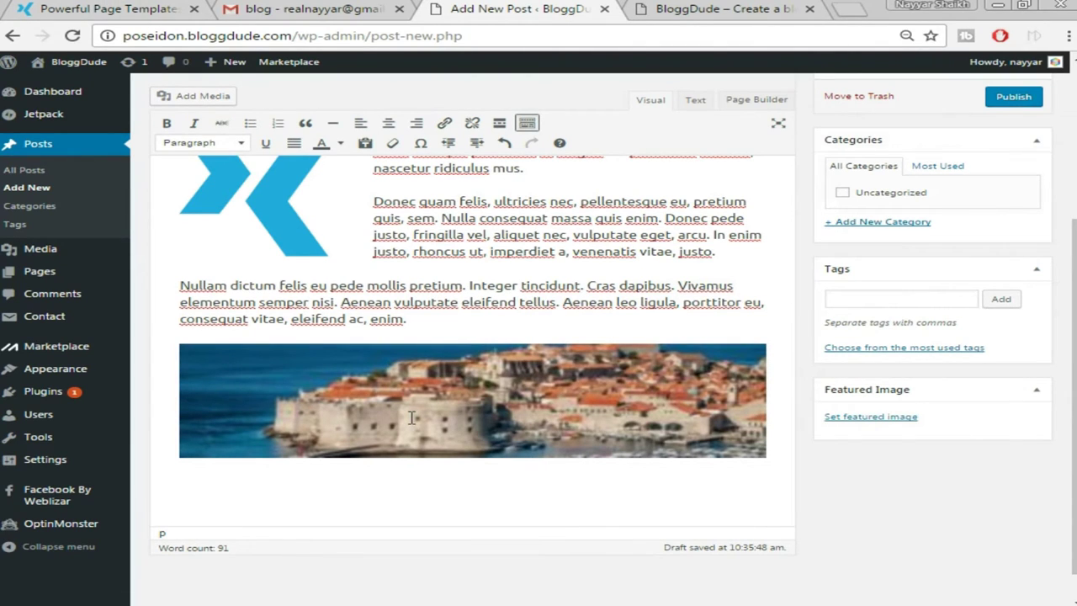
key(ctrl+v)
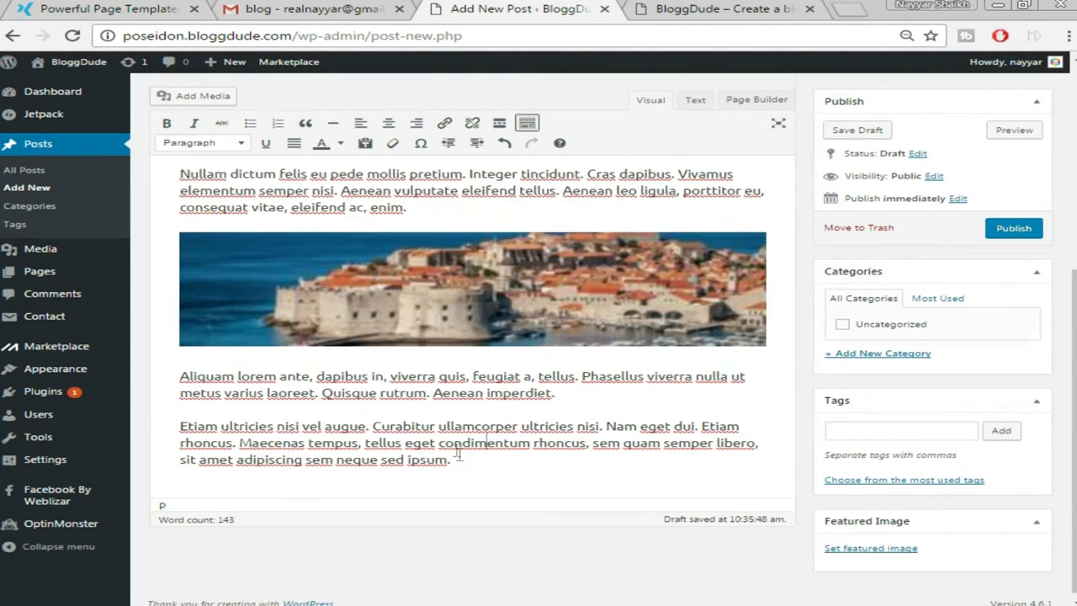
click(97, 7)
click(212, 440)
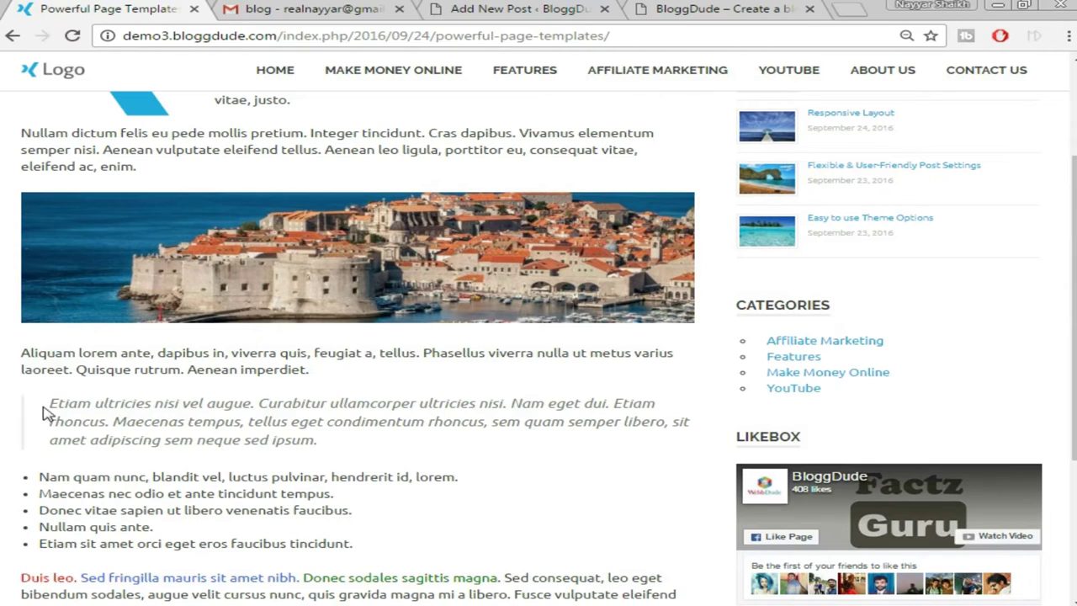
click(580, 6)
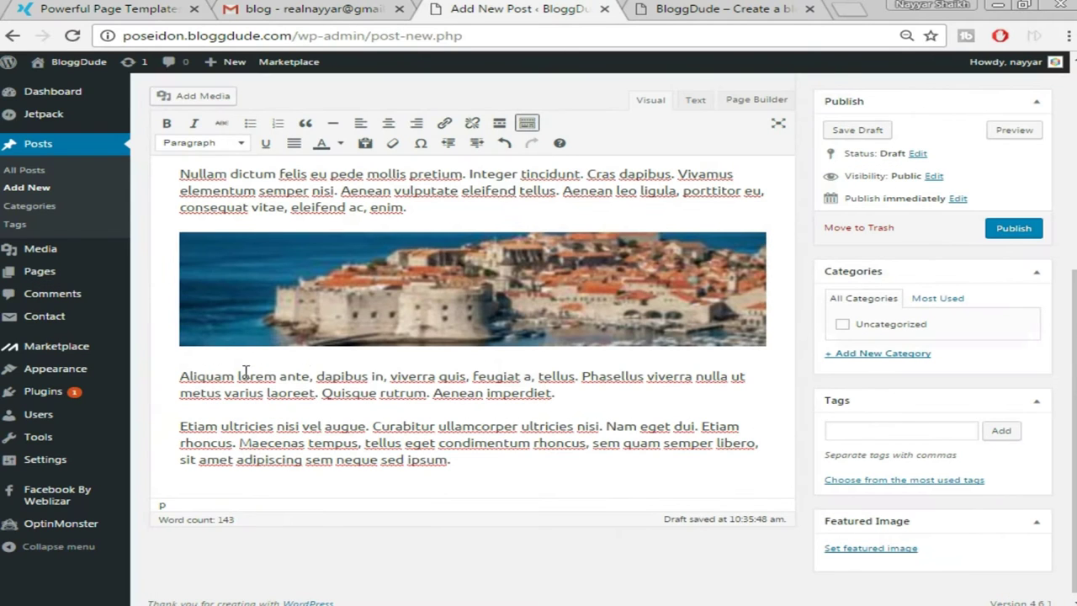
- Format the Etiam paragraph as a blockquote and start a plain paragraph after it
drag(179, 427, 491, 462)
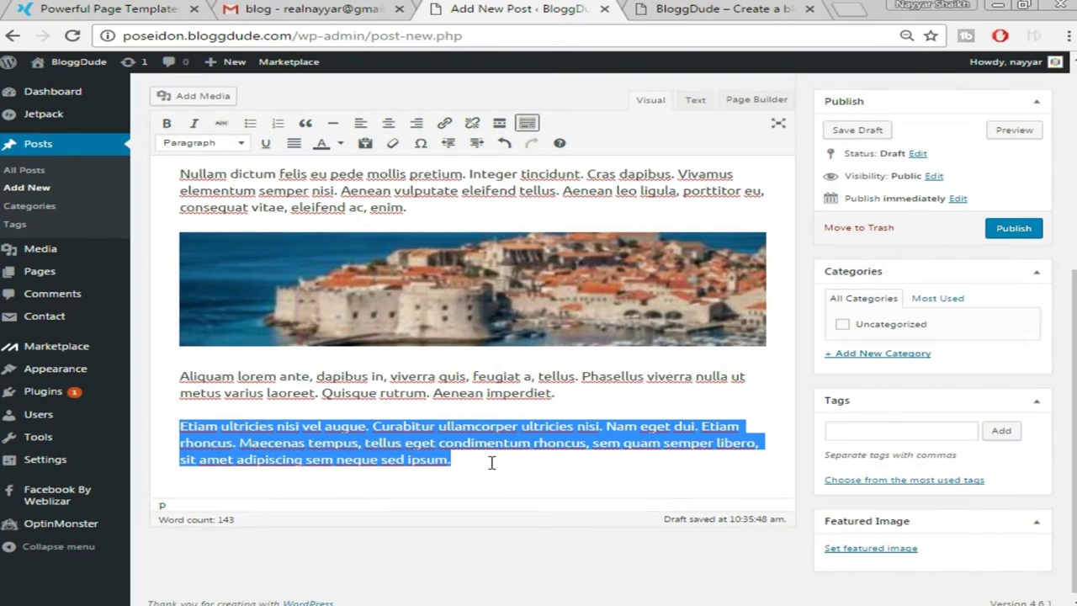
click(306, 125)
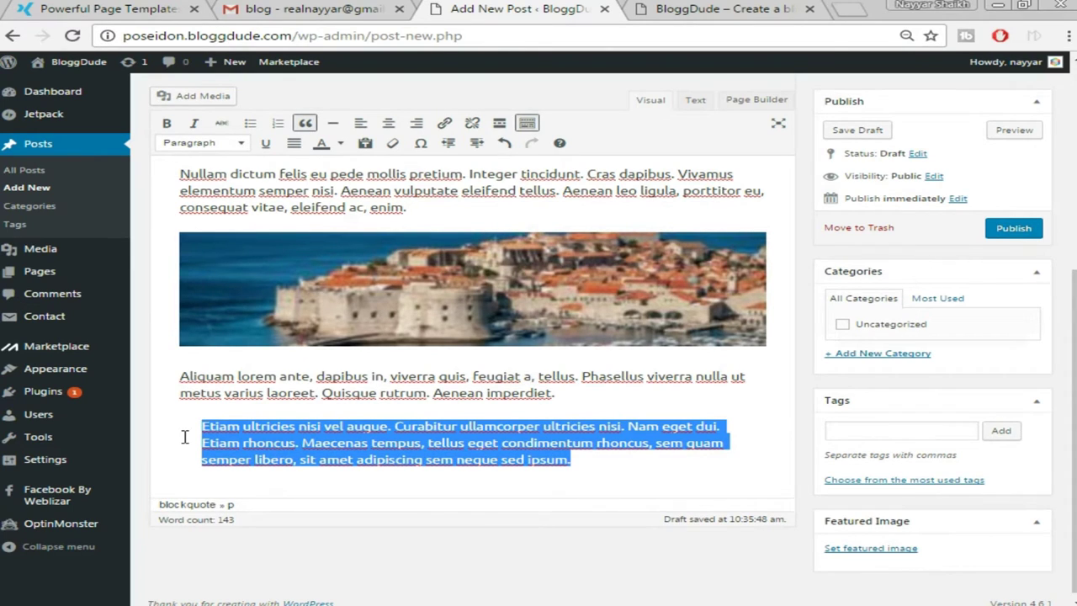
click(609, 467)
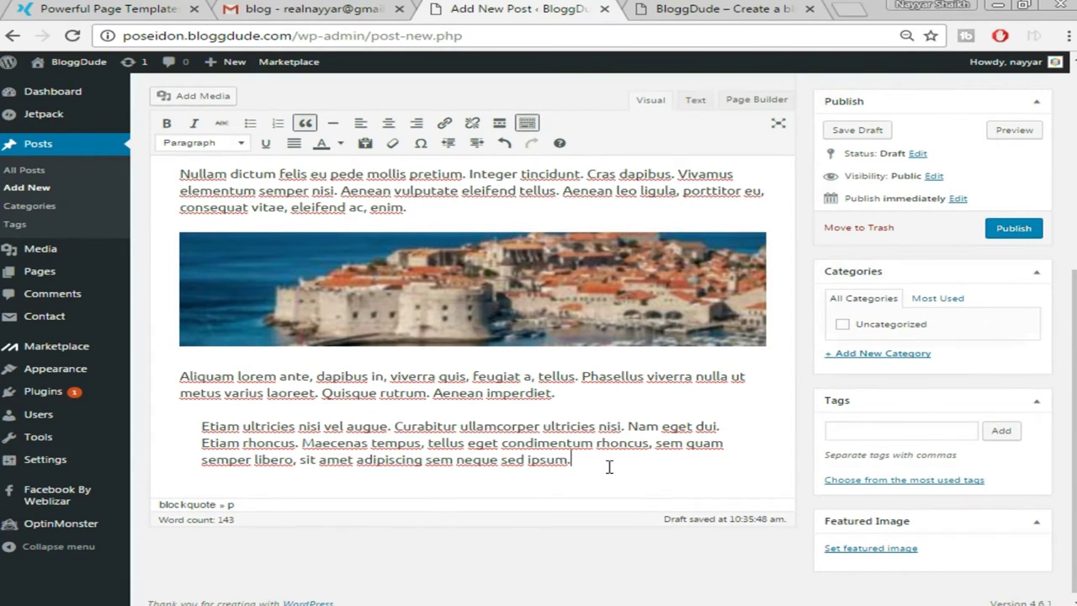
key(Return)
key(Return)
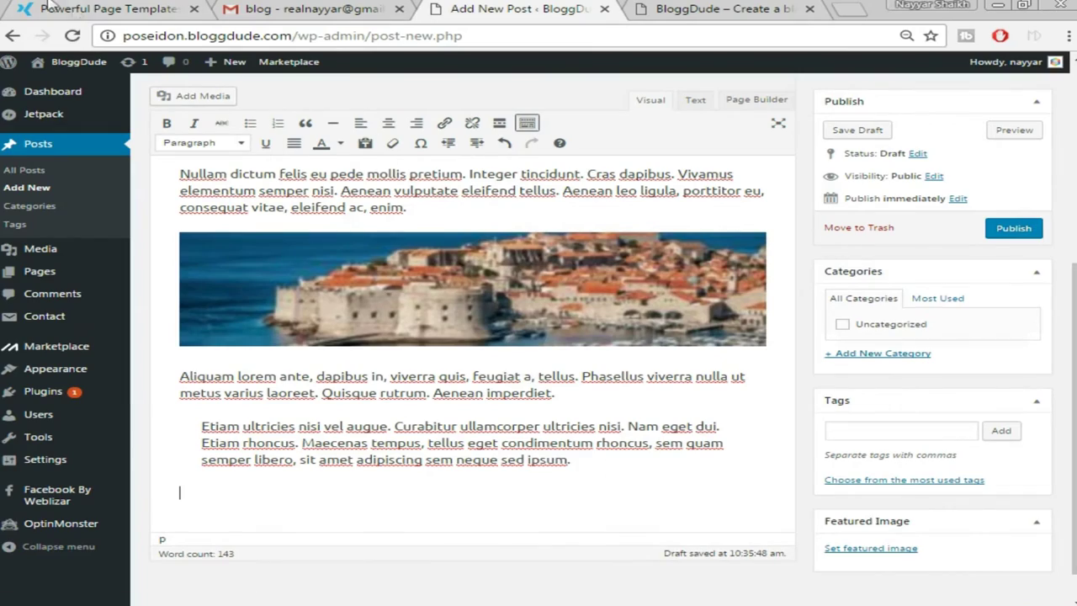
click(69, 8)
scroll(606, 388, down, 4)
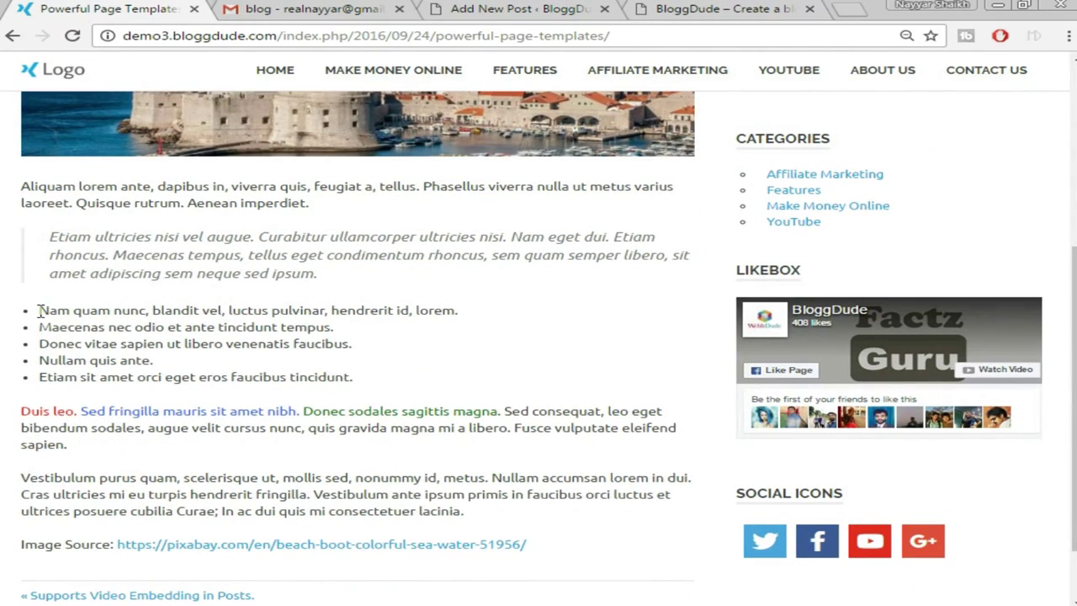
- Bring over the demo's five list lines and make 'Nam quam nunc' a numbered list item
drag(42, 309, 381, 375)
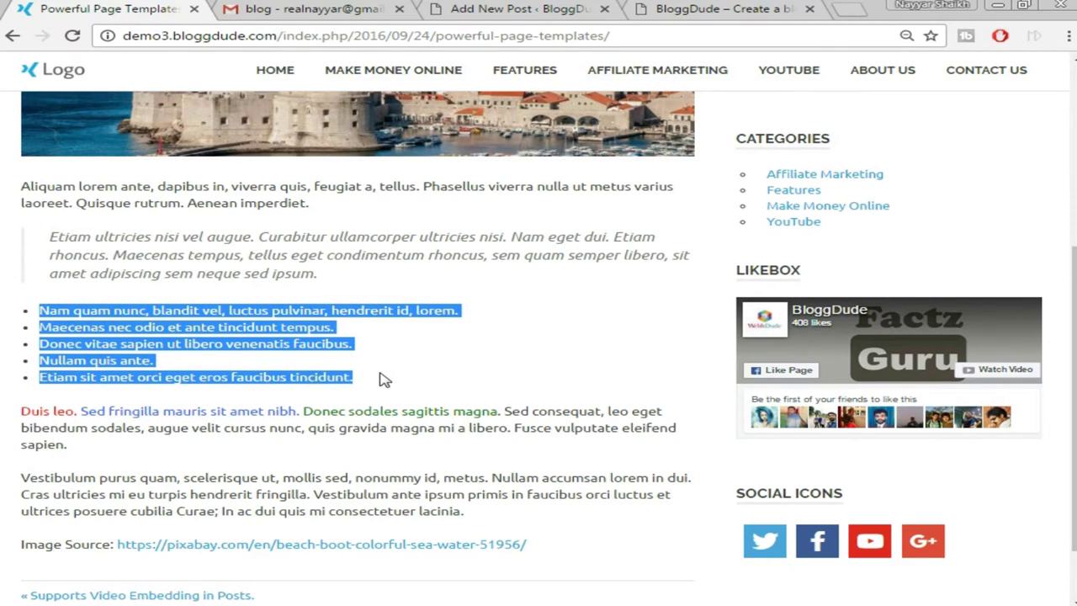
click(521, 8)
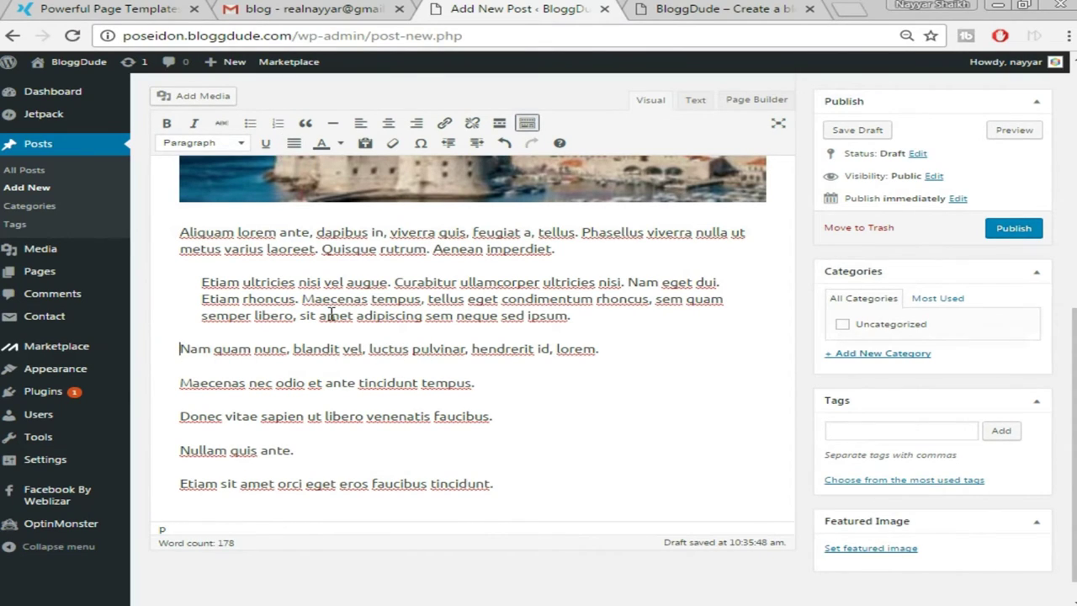
drag(178, 347, 666, 329)
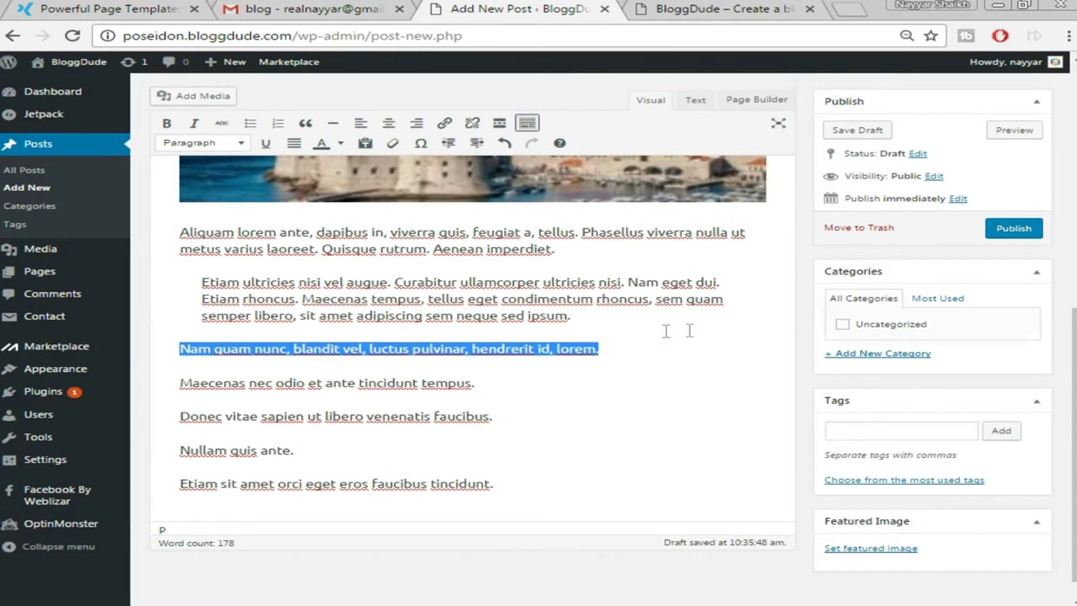
click(250, 124)
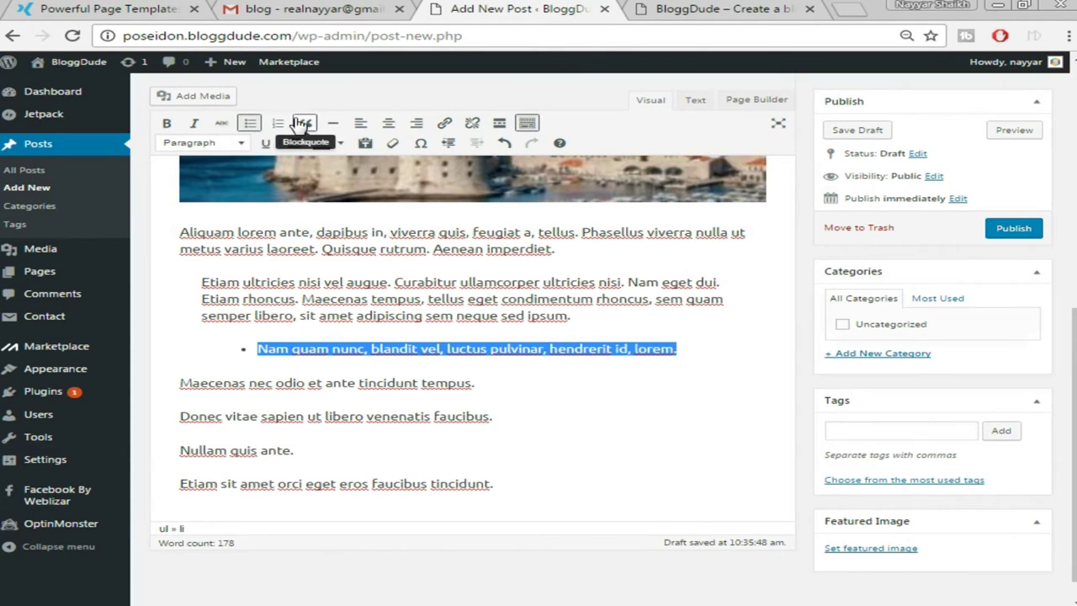
click(282, 124)
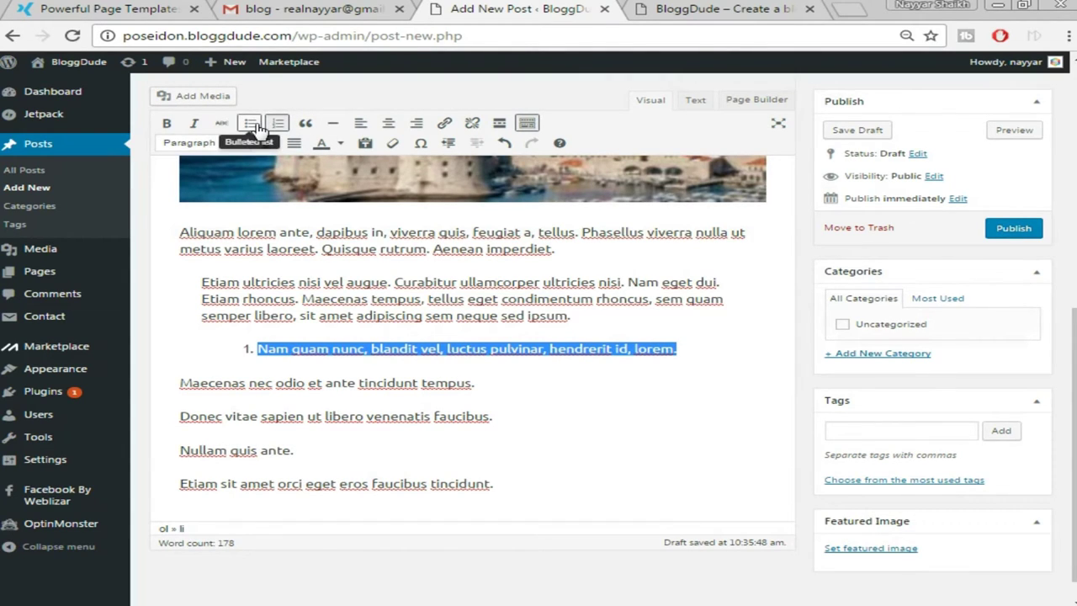
drag(175, 383, 486, 383)
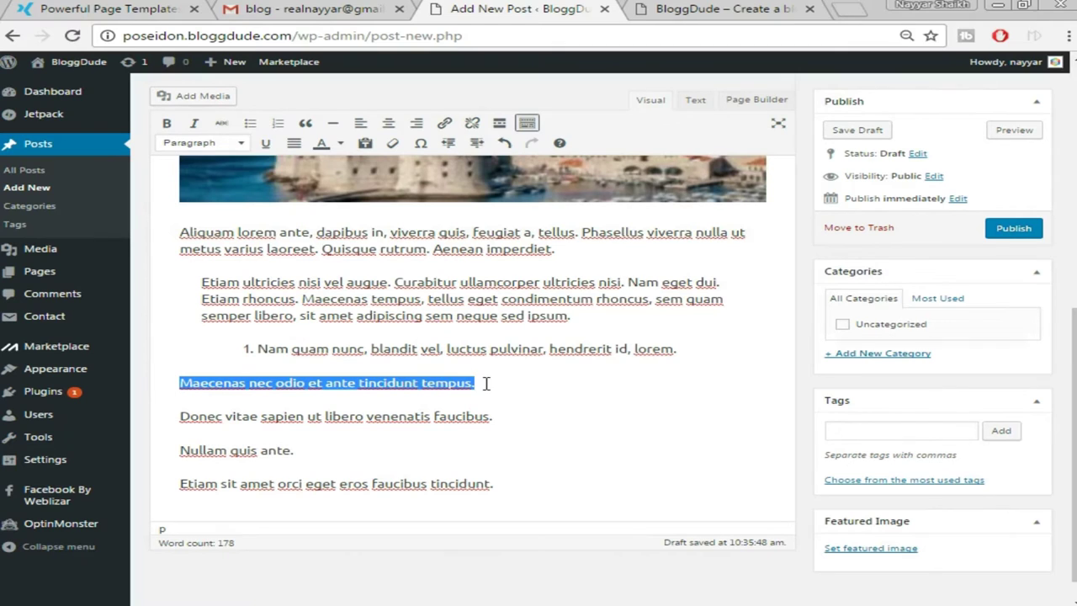
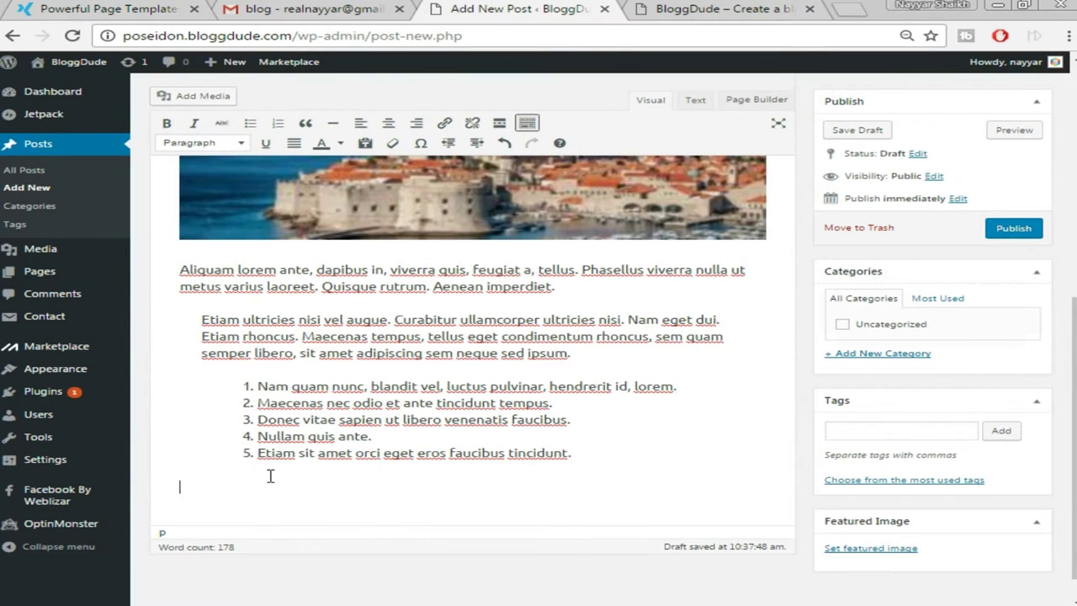
- Paste the remaining paragraphs and image source line, and make the 'Duis leo' sentence red
text(Duis leo. Sed fringilla mauris sit amet nibh. Donec sodales sagittis magna. Sed consequat, leo eget bibendum sodales, augue velit cursus nunc, quis gravida magna mi a libero. Fusce vulputate eleifend sapien. Vestibulum purus quam, scelerisque ut, mollis sed, nonummy id, metus. Nullam accumsan lorem in dui. Cras ultricies mi eu turpis hendrerit fringilla. Vestibulum ante ipsum primis in faucibus orci luctus et ultrices posuere cubilia Curae; In ac dui quis mi consectetuer lacinia. Image Source: https://pixabay.com/en/beach-boot-colorful-sea-water-51956/)
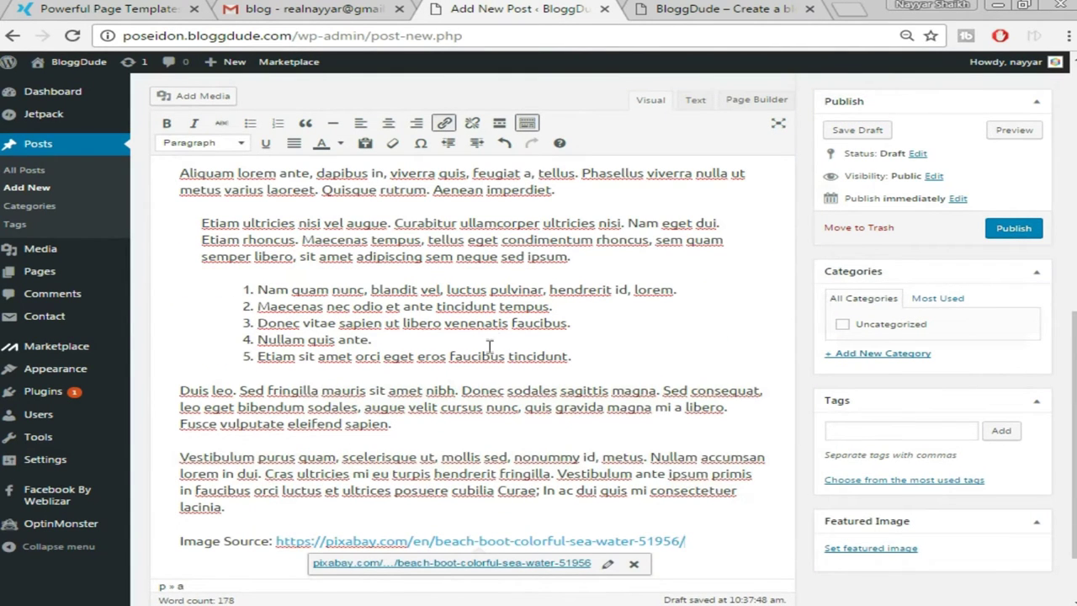
drag(177, 390, 447, 383)
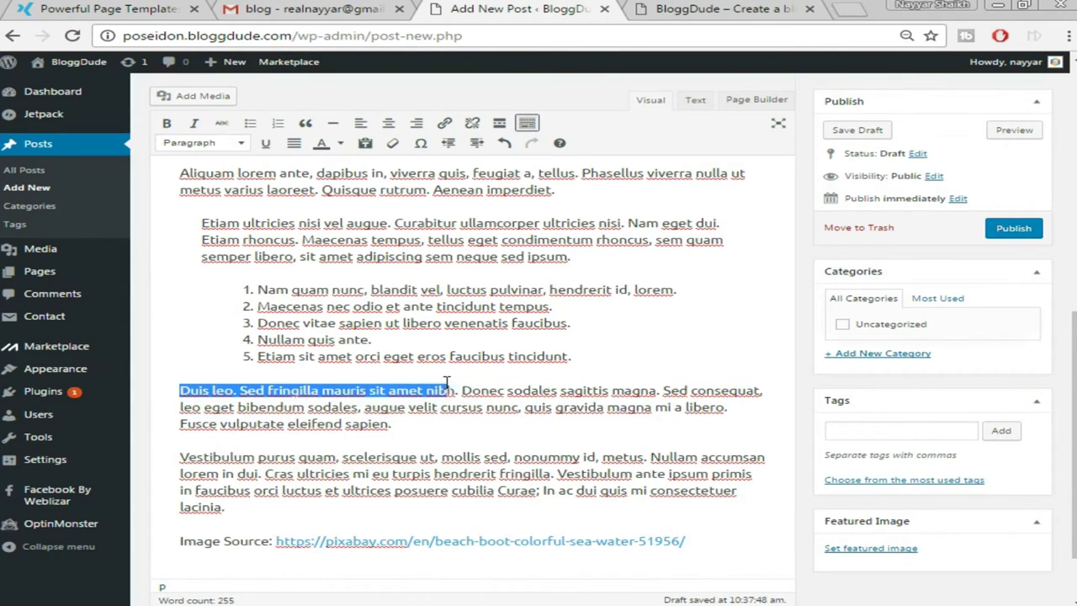
click(345, 143)
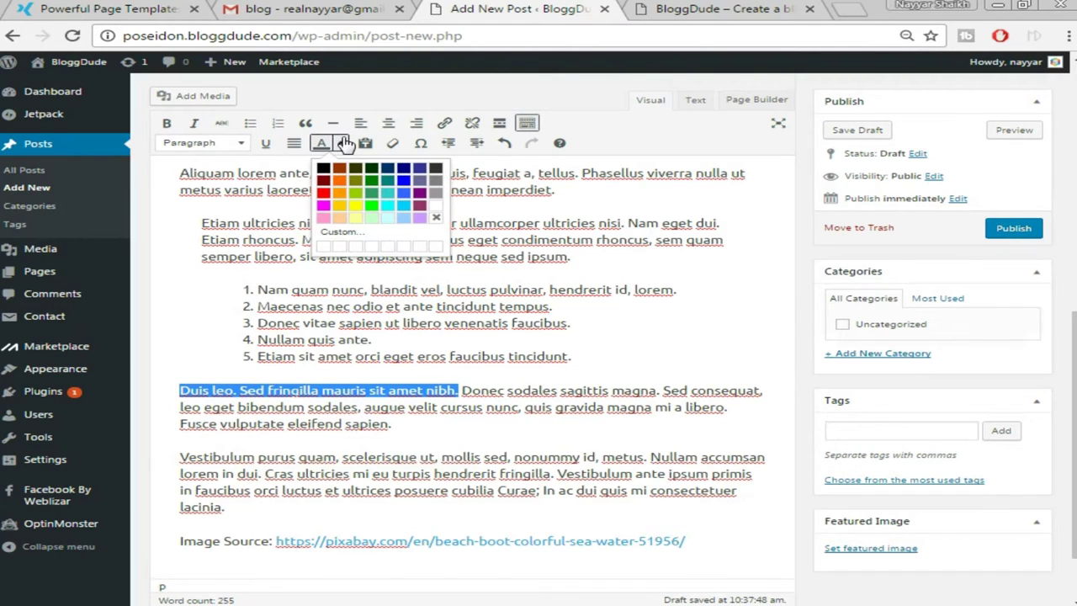
click(324, 193)
click(465, 402)
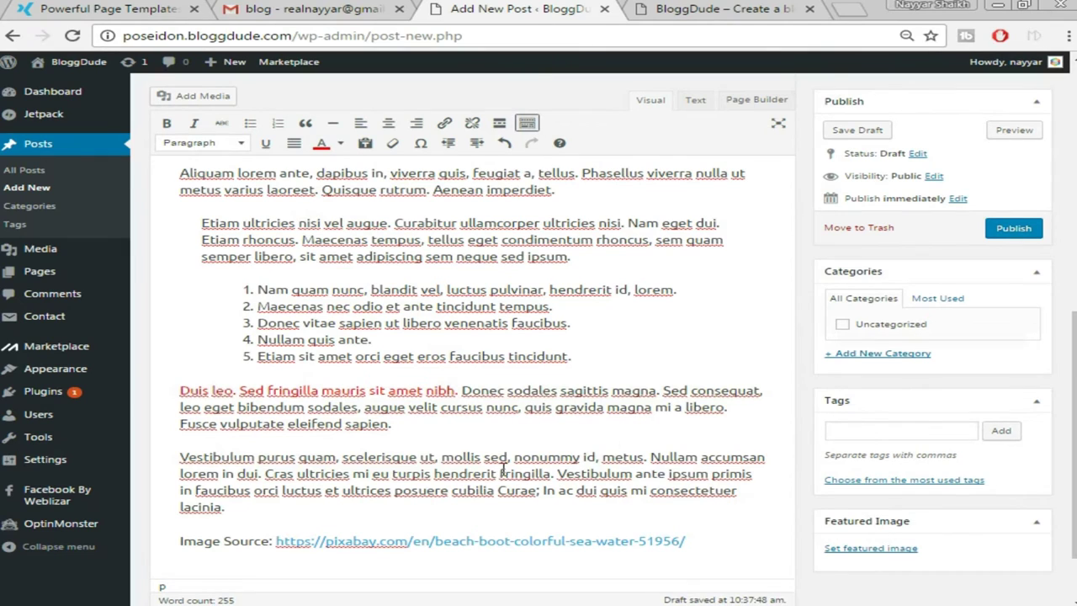
- Remove the link from the pixabay URL in the Image Source line
scroll(596, 457, down, 1)
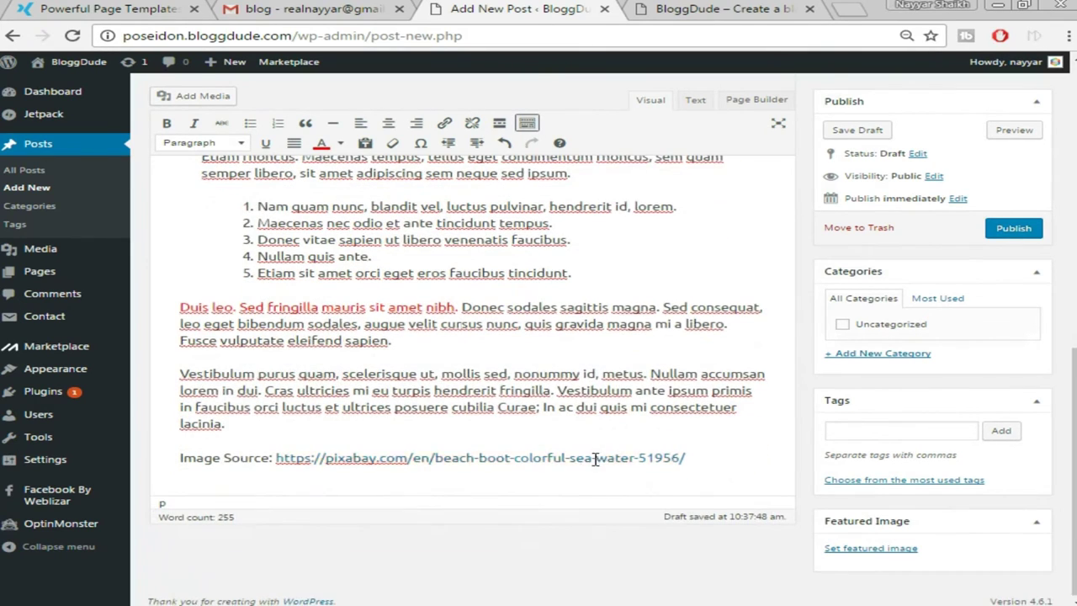
click(377, 458)
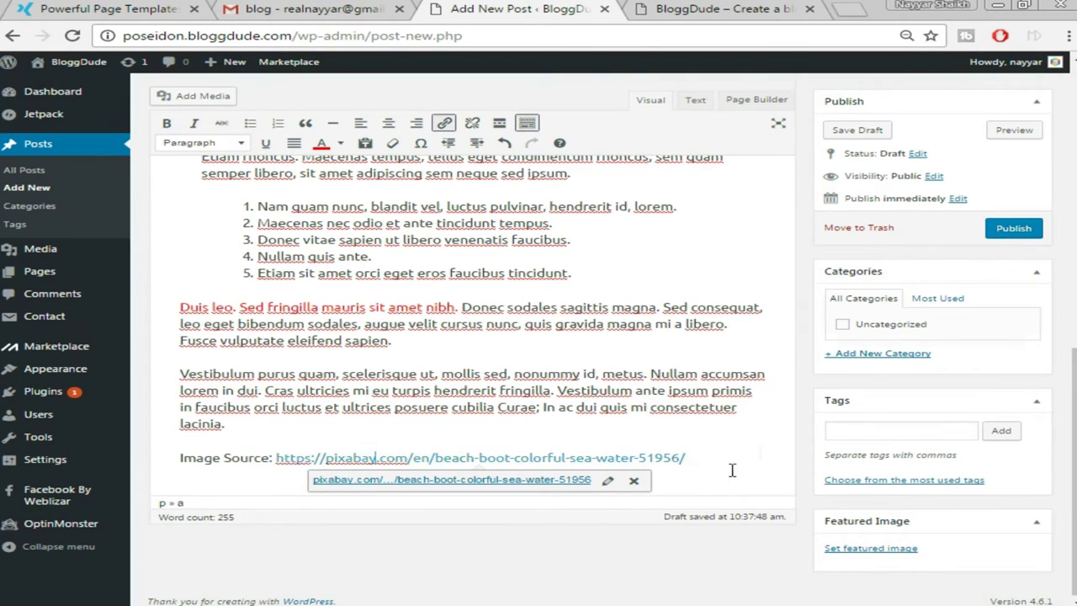
click(633, 480)
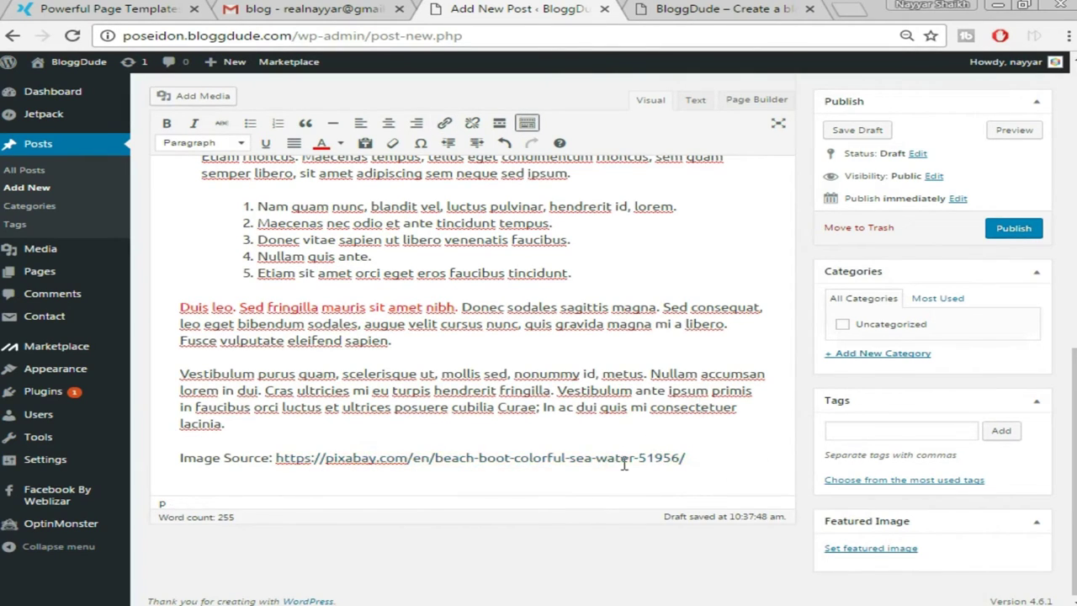
key(ctrl+z)
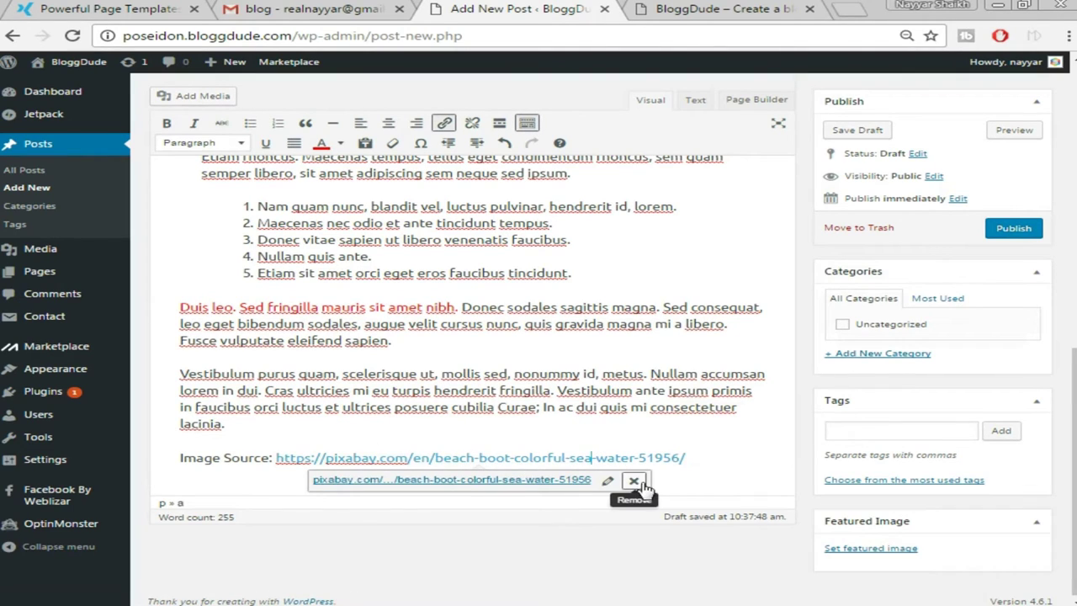
click(635, 481)
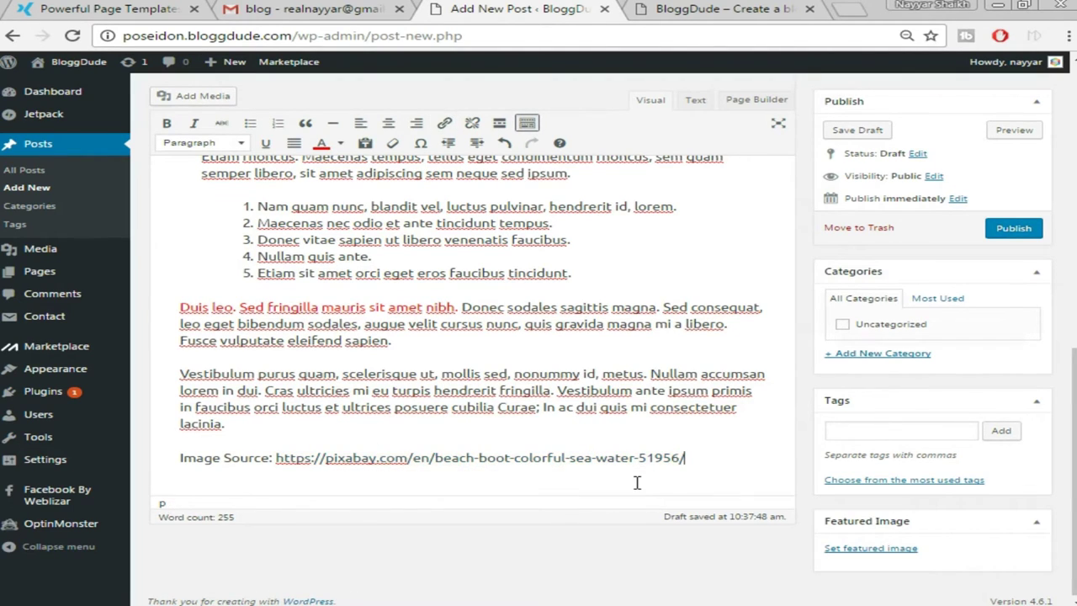
drag(701, 456, 280, 462)
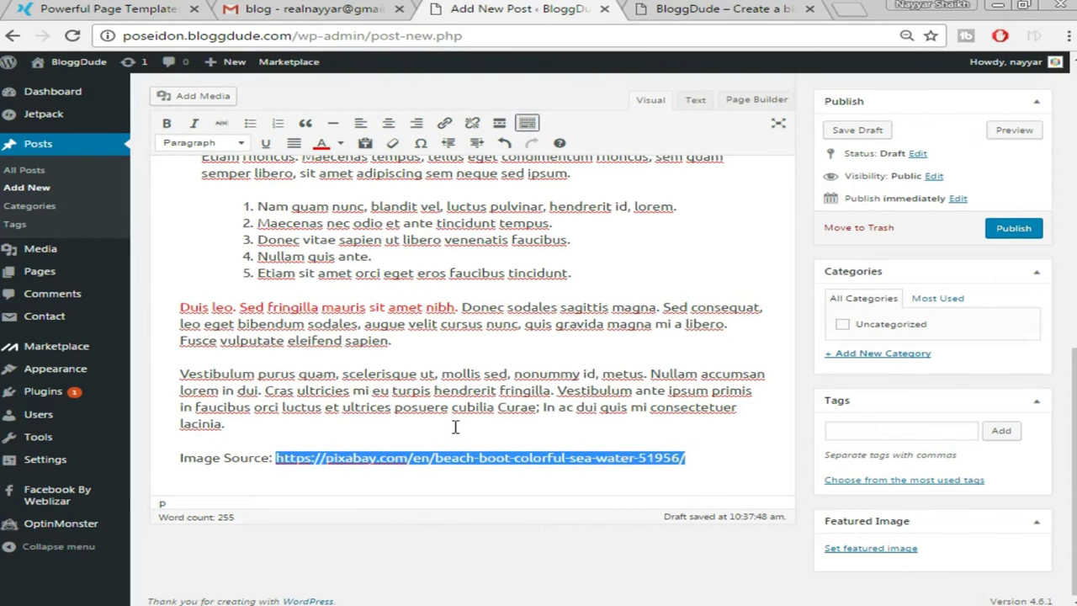
click(427, 421)
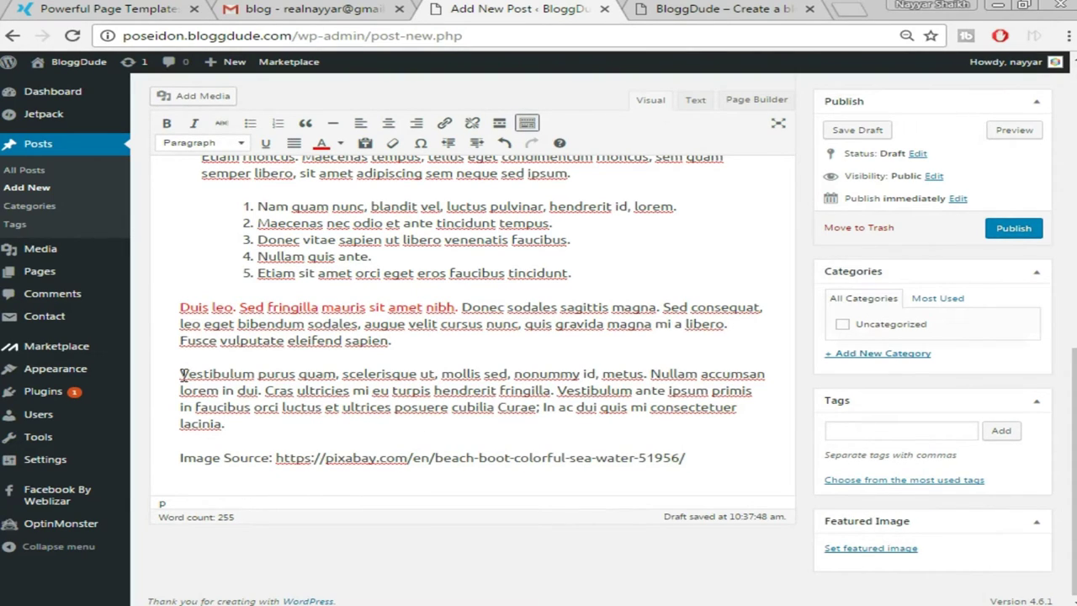
- Link the word 'Vestibulum' opening the last paragraph to bloggdude.com
drag(179, 373, 250, 380)
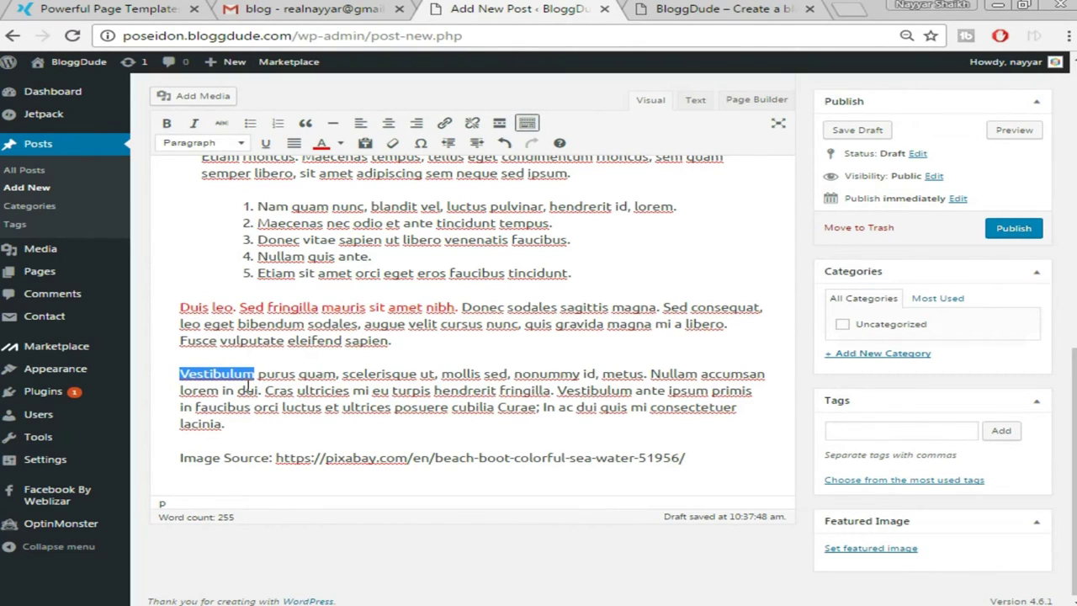
click(271, 375)
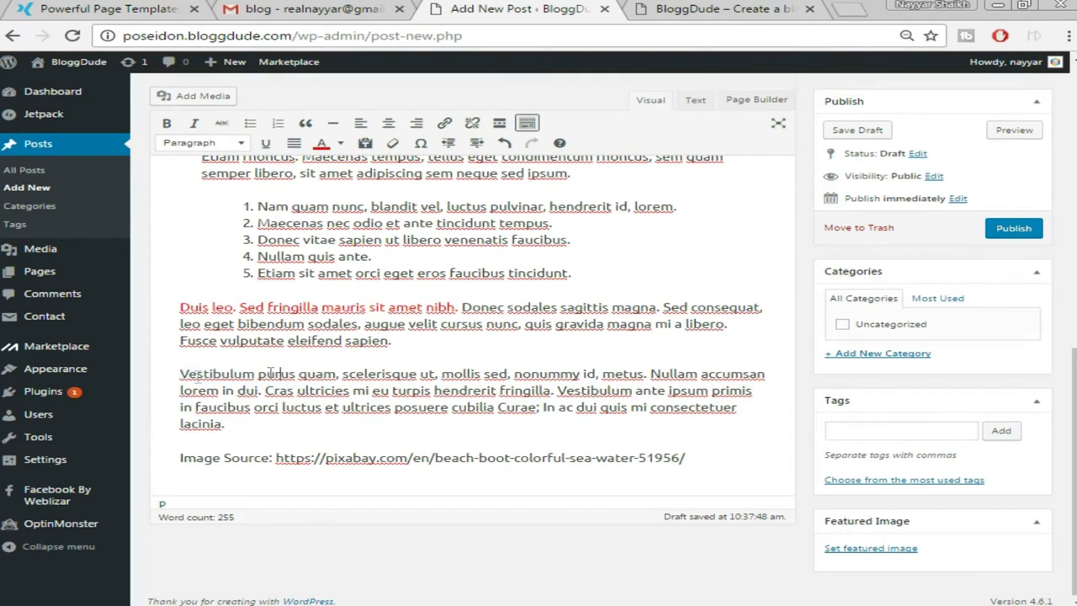
drag(181, 375, 253, 376)
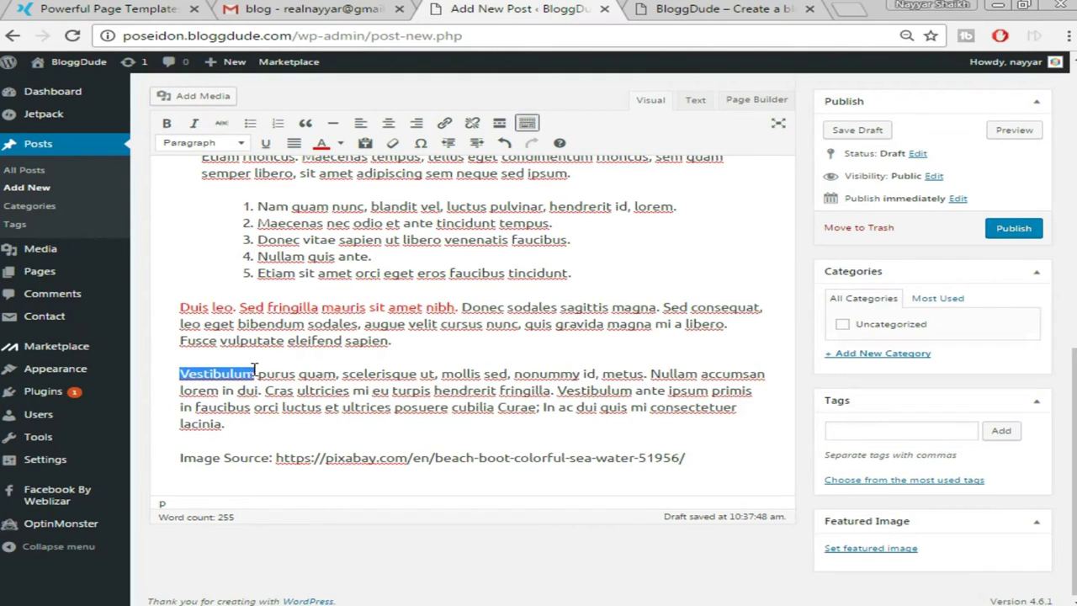
click(445, 124)
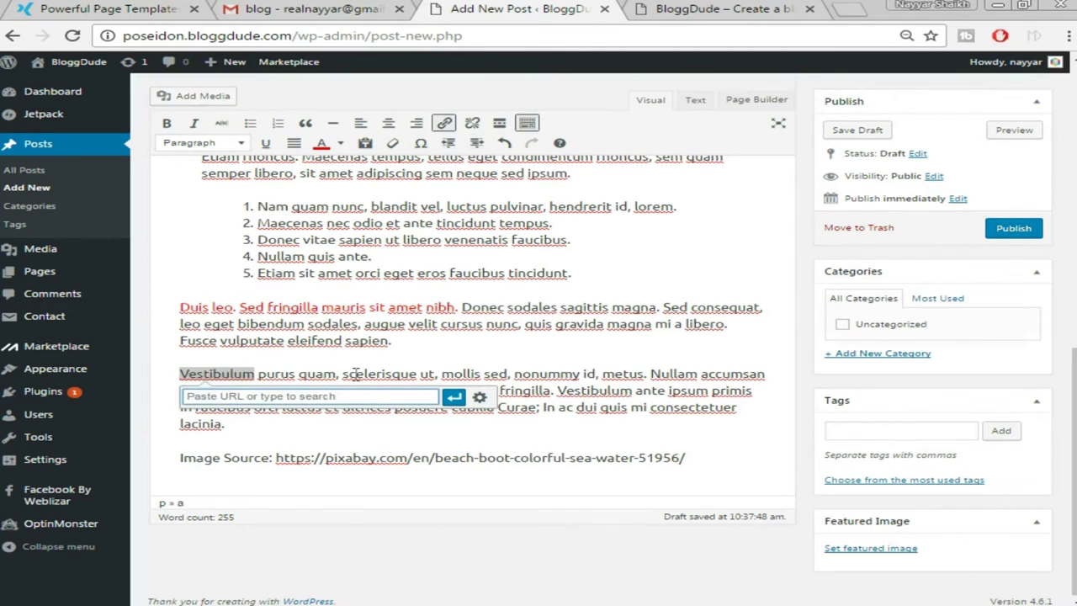
text(bl)
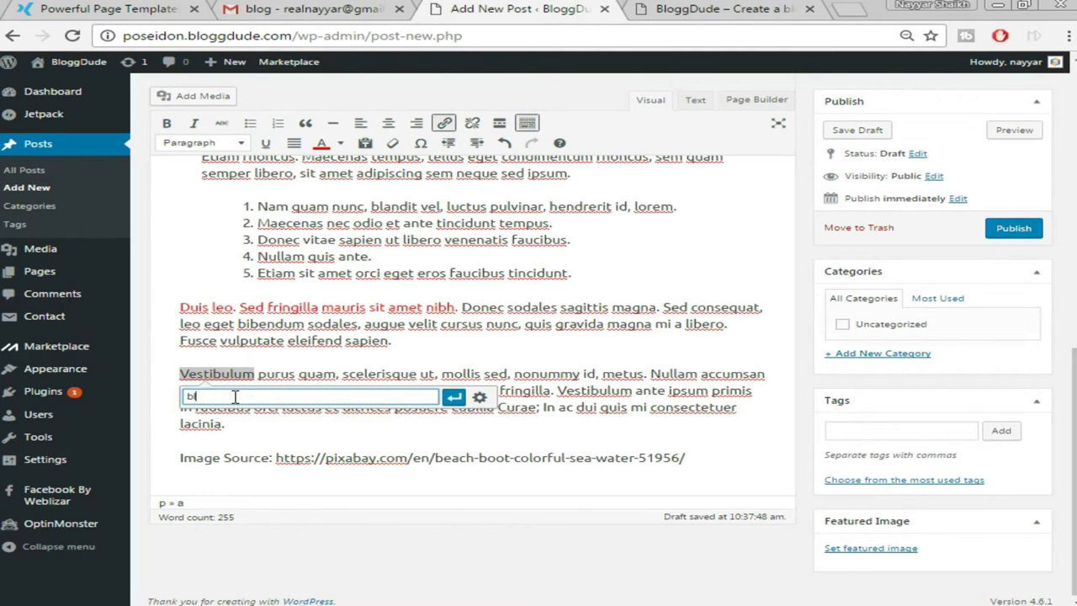
text(oggdude.com)
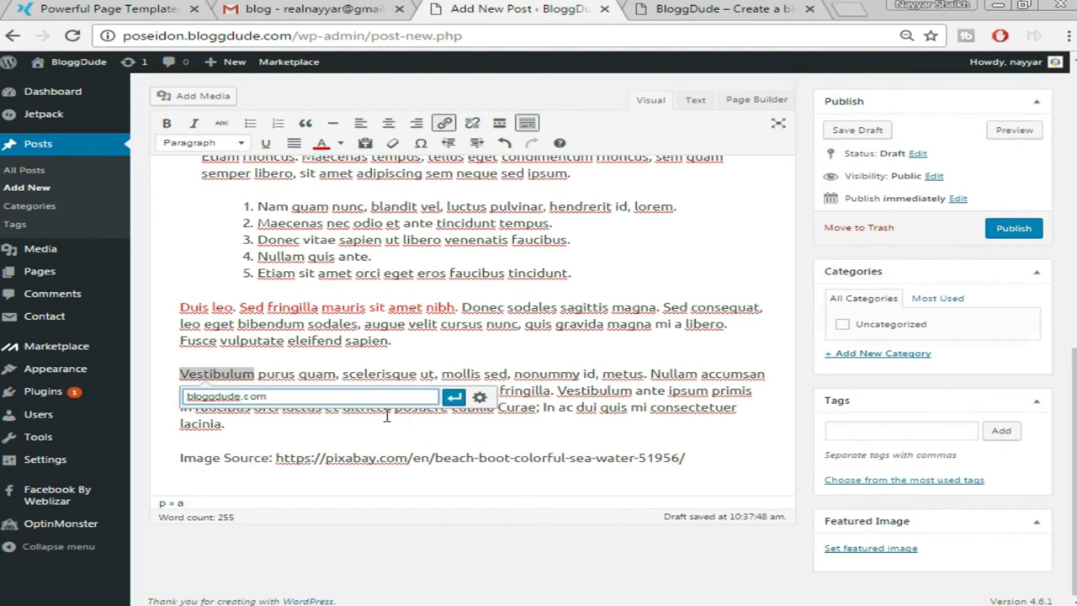
click(459, 402)
click(429, 444)
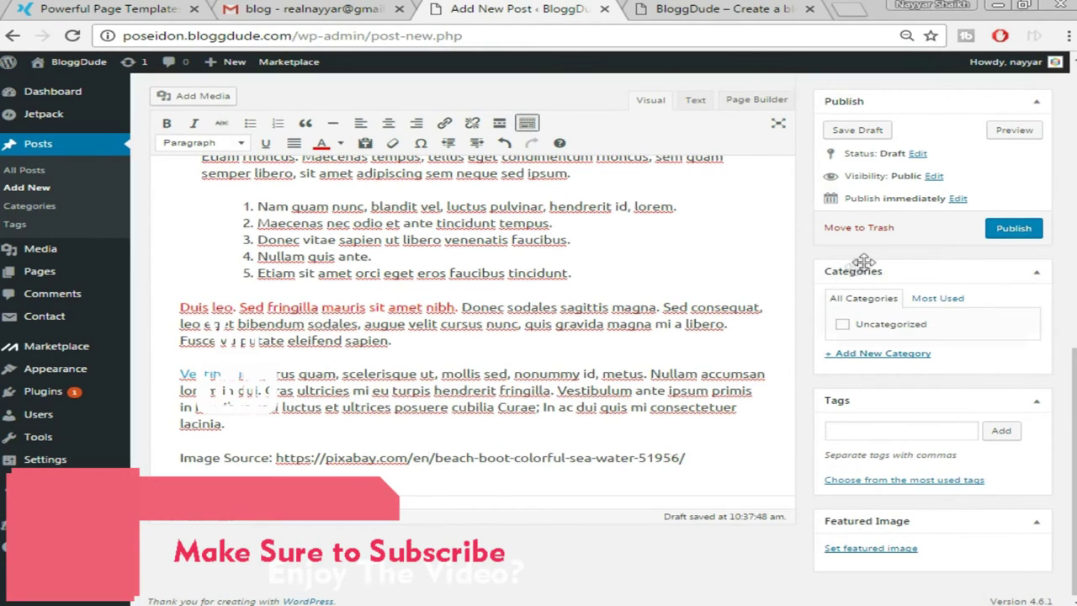
scroll(430, 286, up, 3)
- Add a new 'Make Money Online' category in the Categories box and tick it
scroll(429, 286, up, 5)
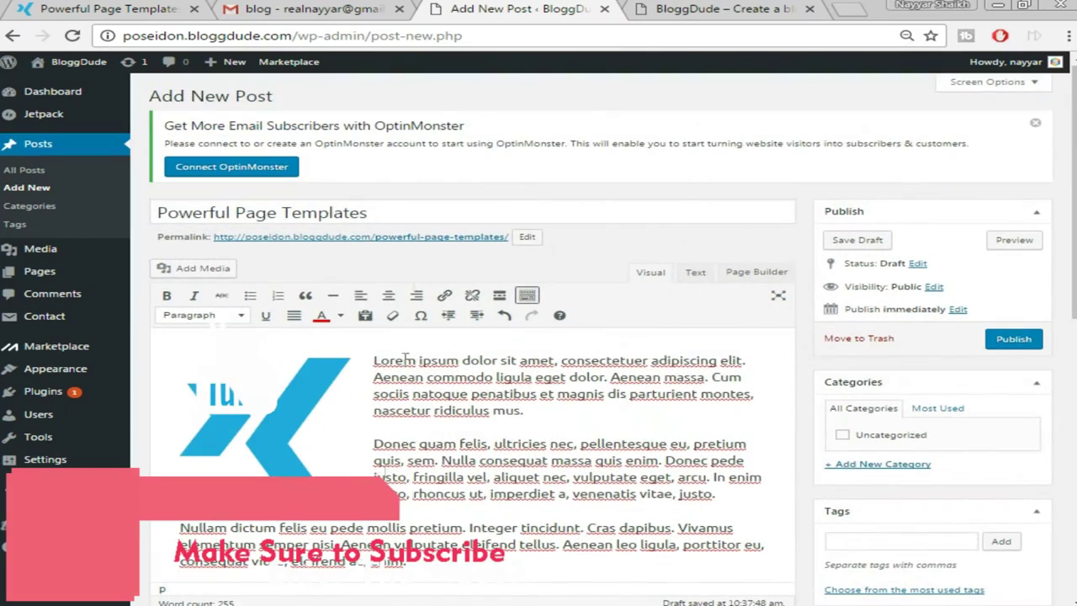
scroll(370, 429, down, 10)
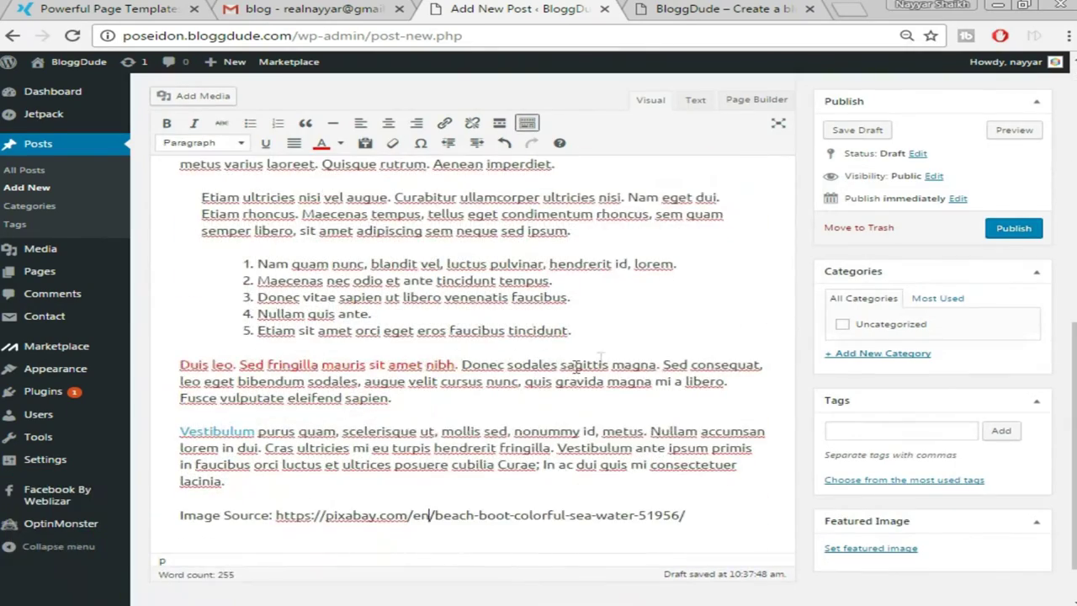
scroll(943, 266, down, 1)
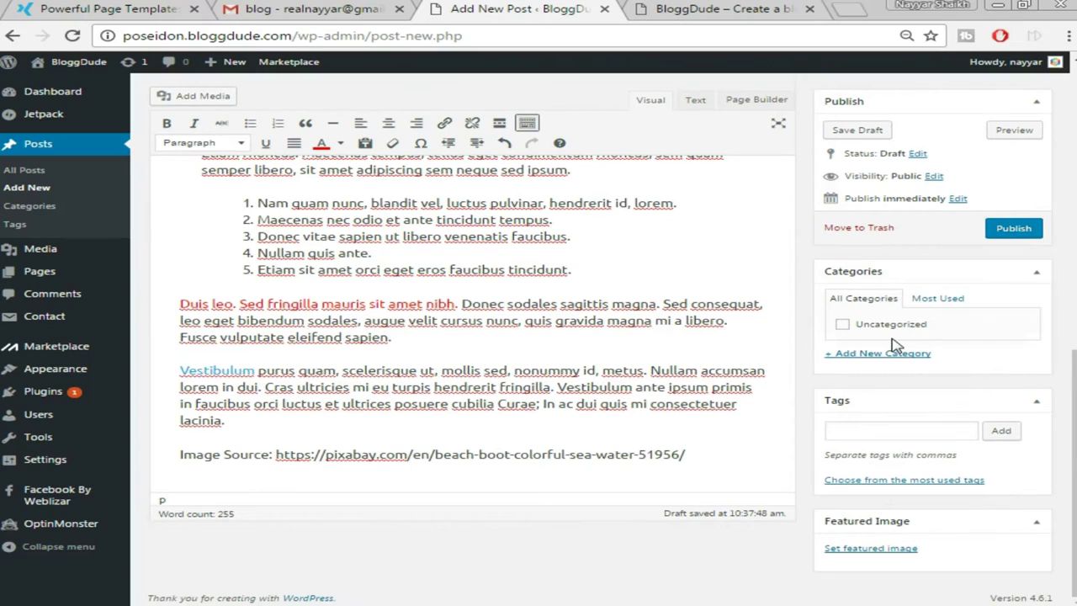
click(871, 357)
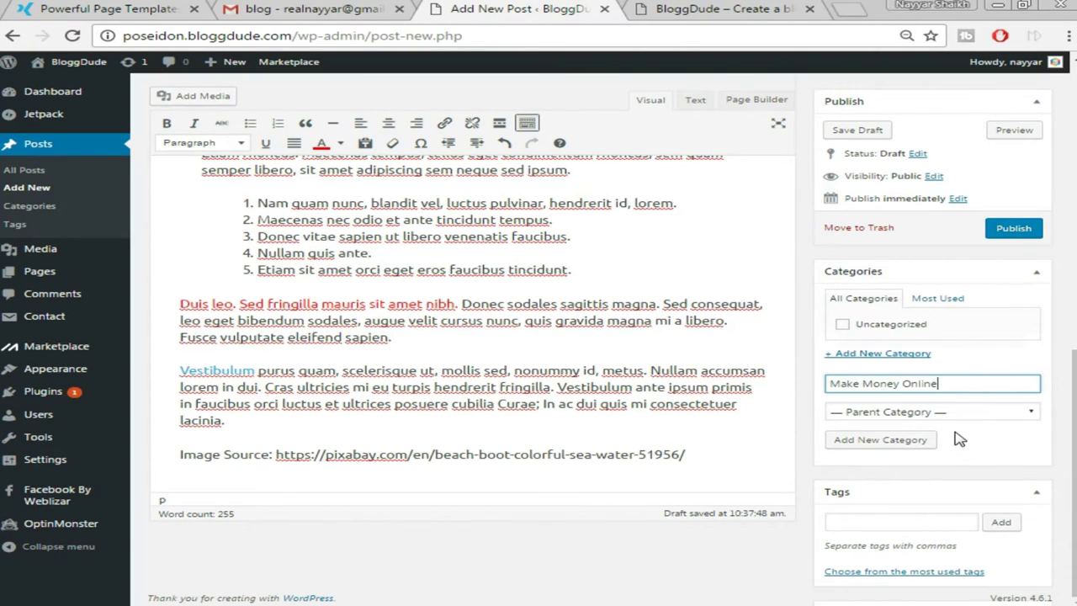
key(Return)
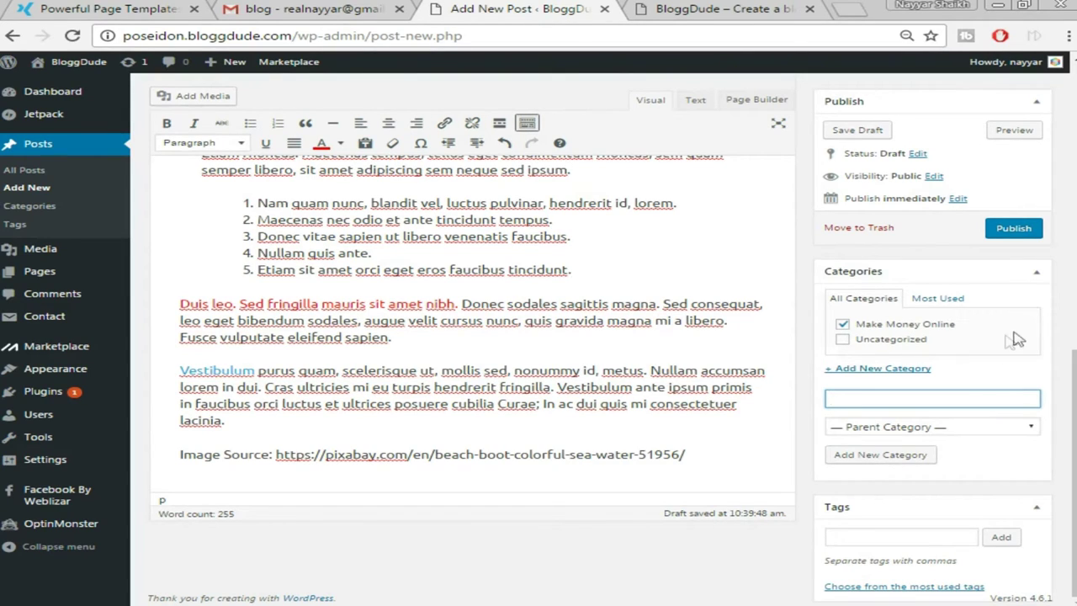
- Open the Featured Image picker, after a quick look at the demo site's home page
scroll(969, 462, up, 5)
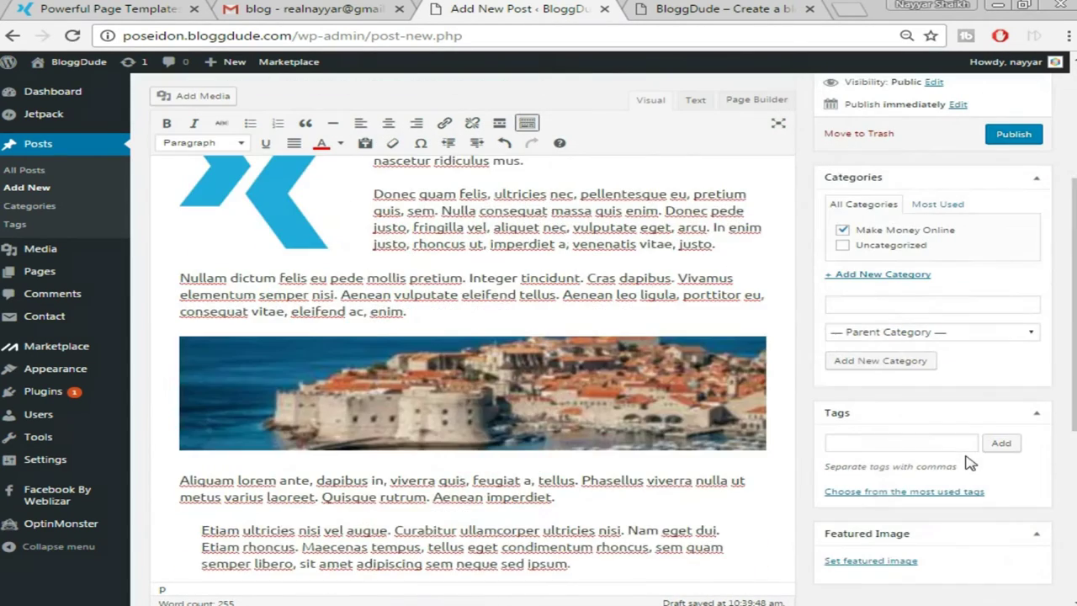
scroll(970, 462, down, 2)
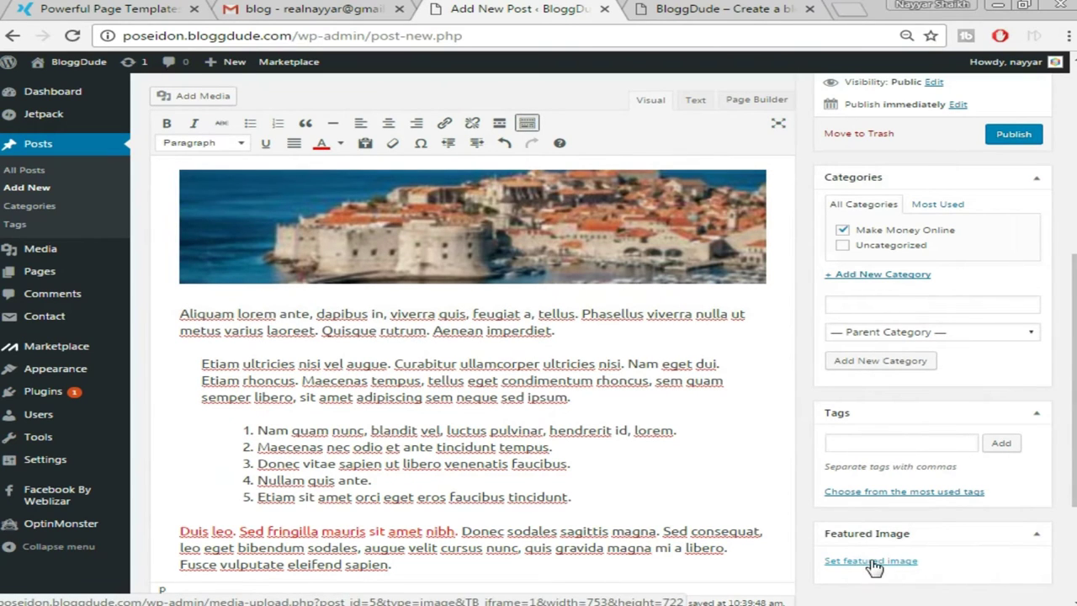
click(875, 561)
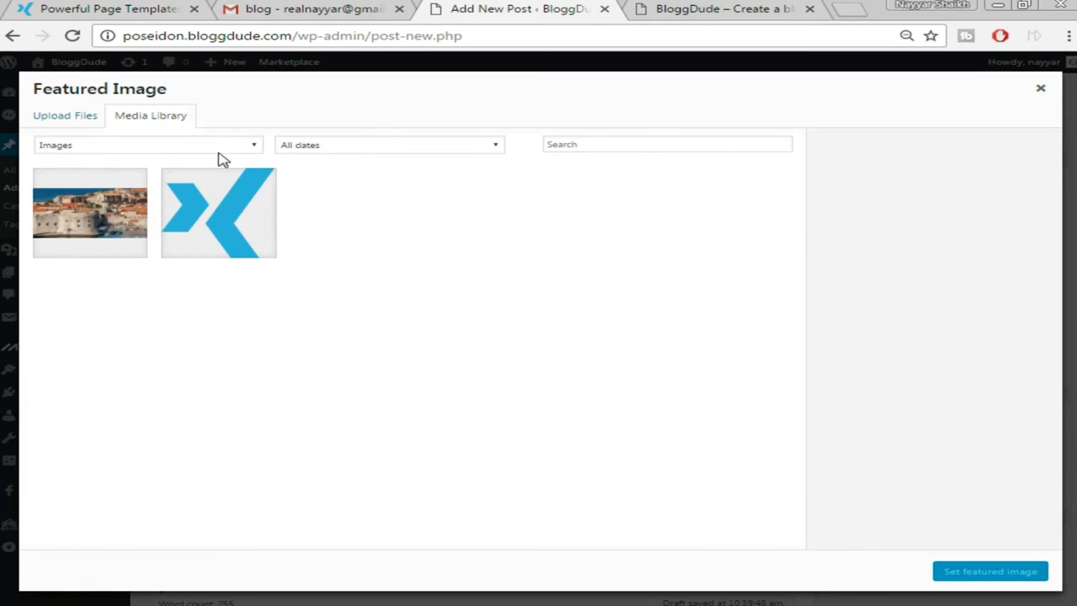
click(120, 8)
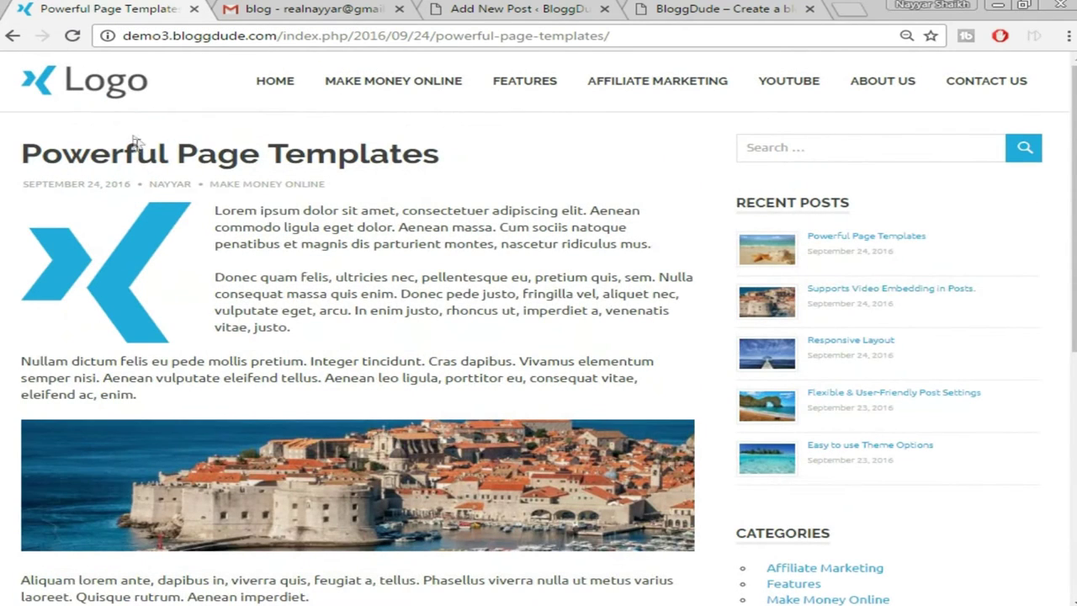
click(83, 84)
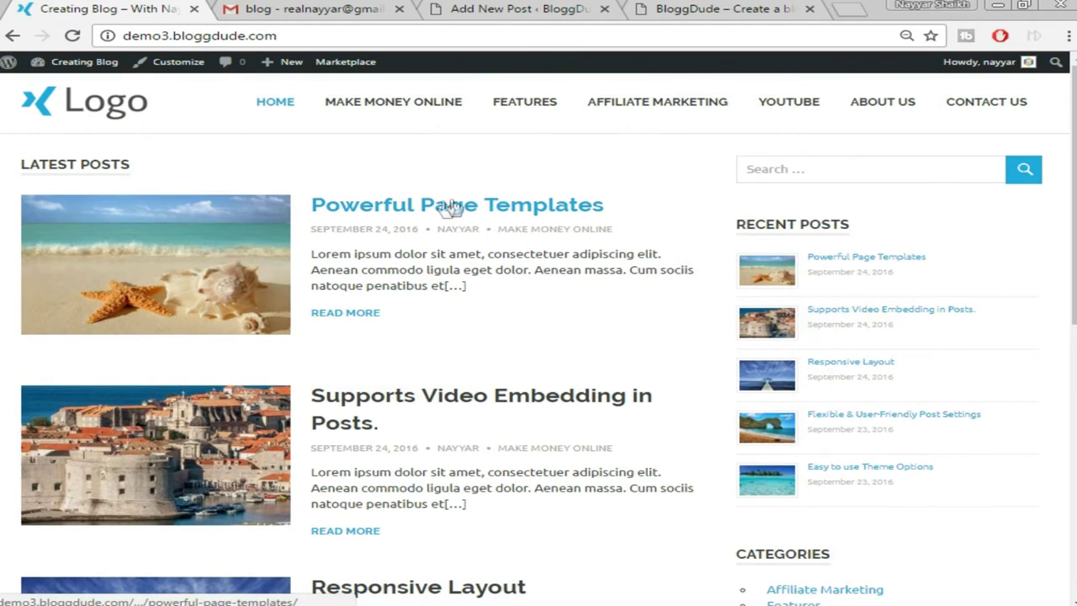
click(658, 8)
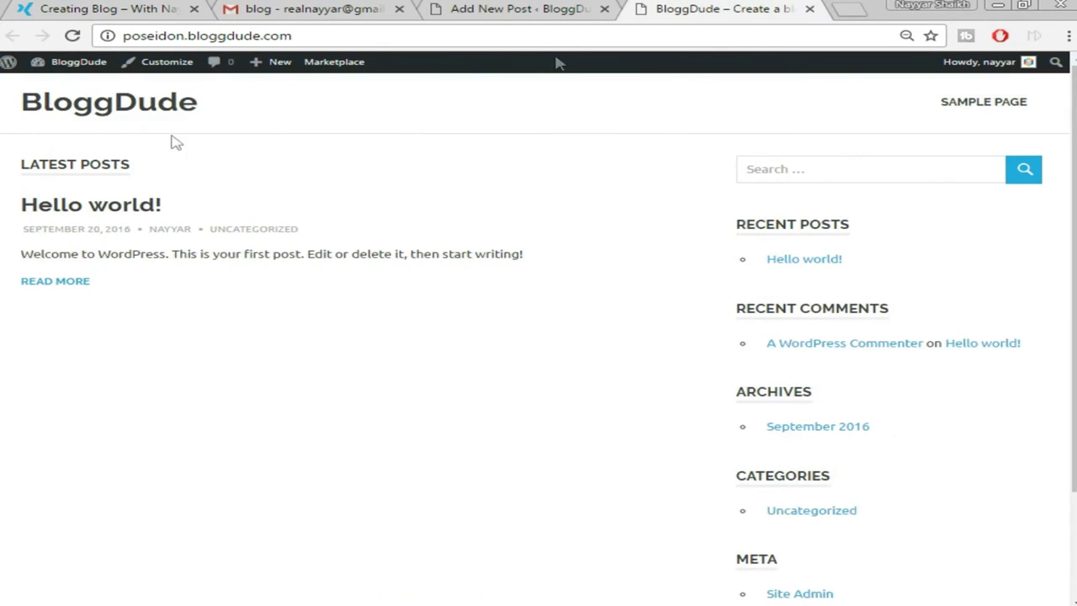
click(526, 7)
- Upload the w2 beach image and set it as the post's featured image
click(68, 114)
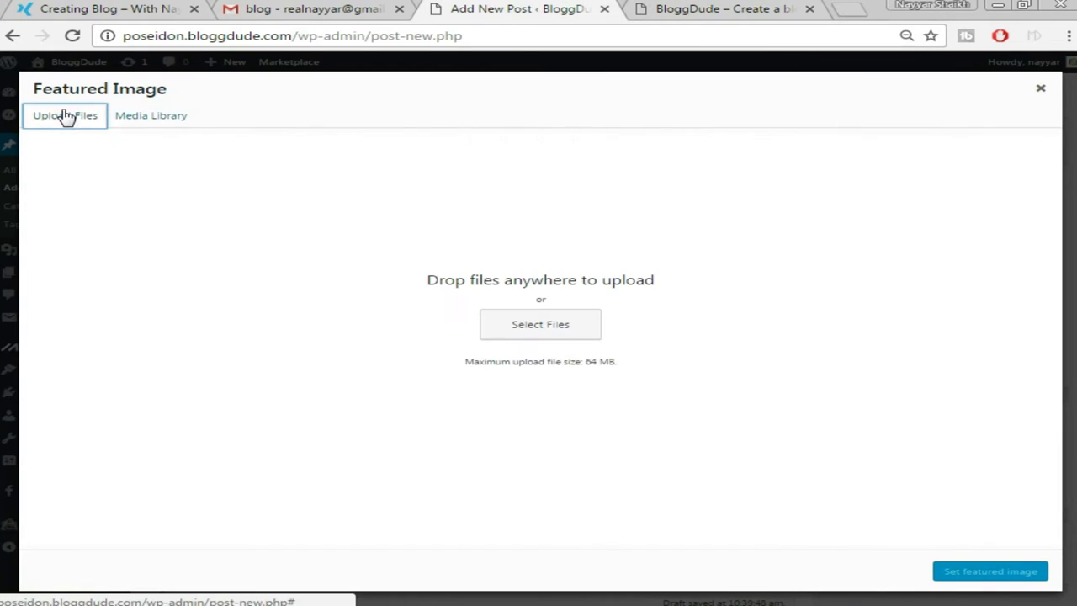
click(562, 329)
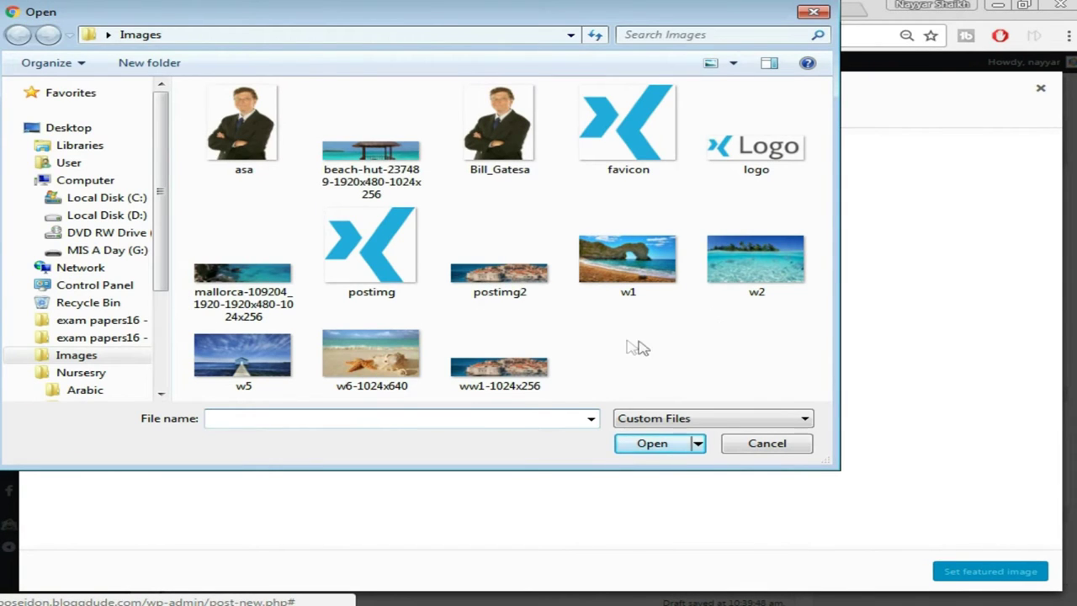
click(771, 264)
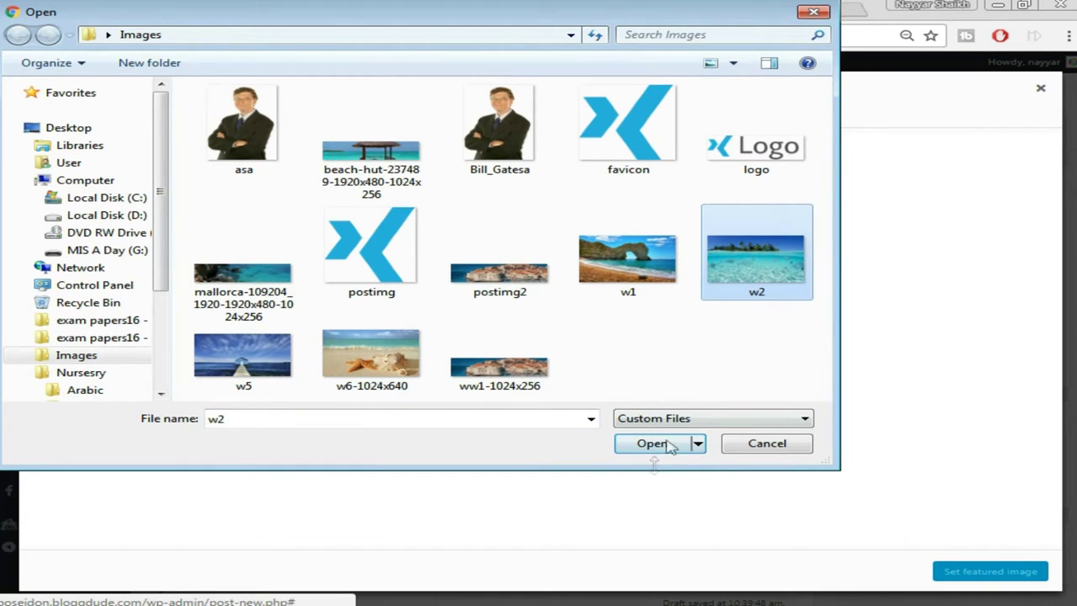
click(667, 445)
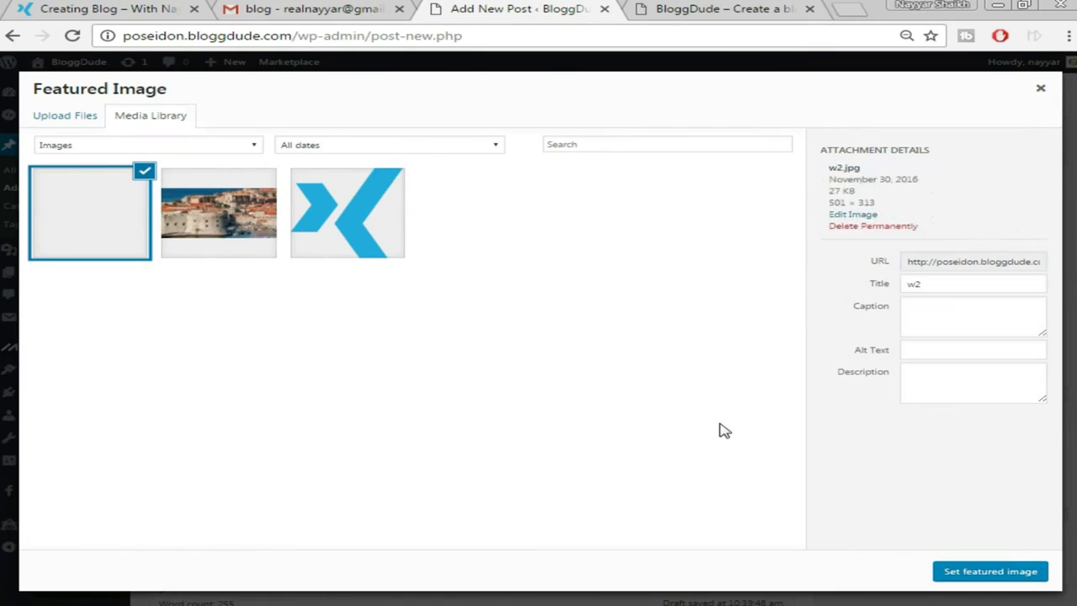
click(977, 579)
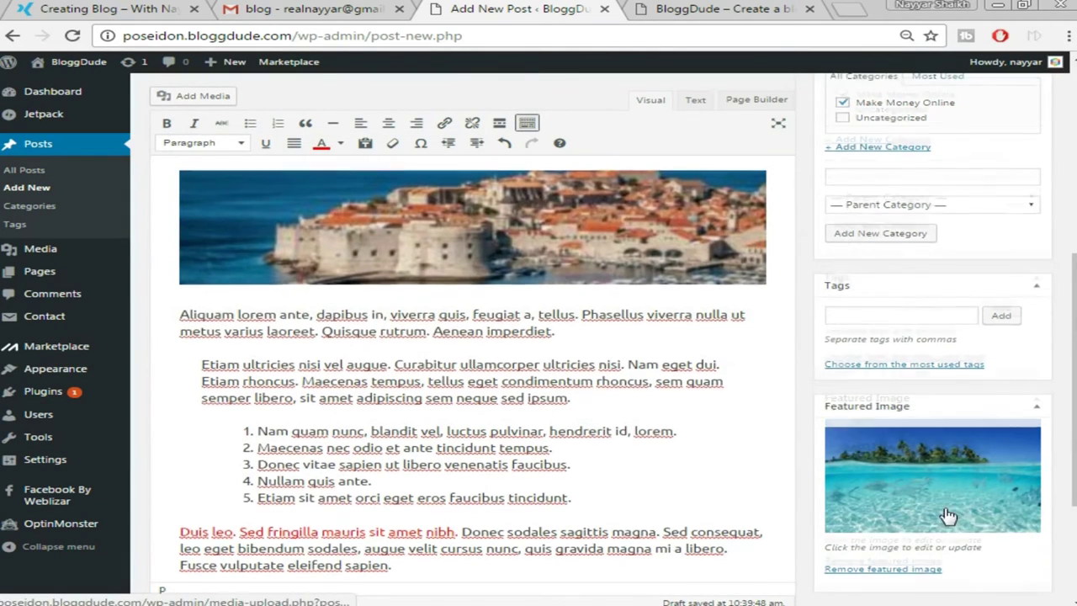
scroll(947, 513, up, 10)
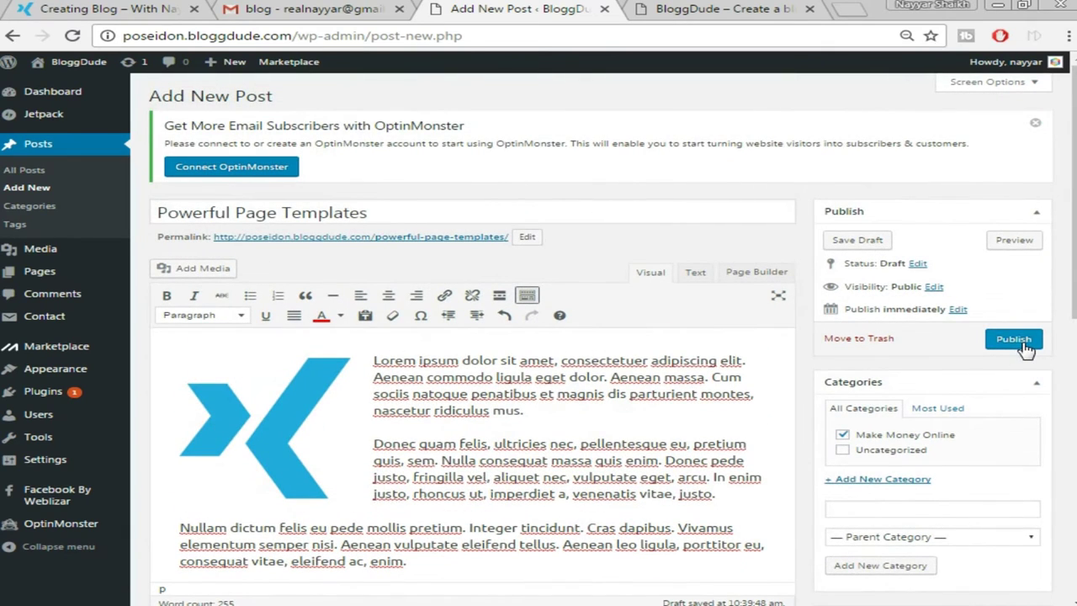
- Publish the Powerful Page Templates post and view the live post in a new tab
click(1024, 348)
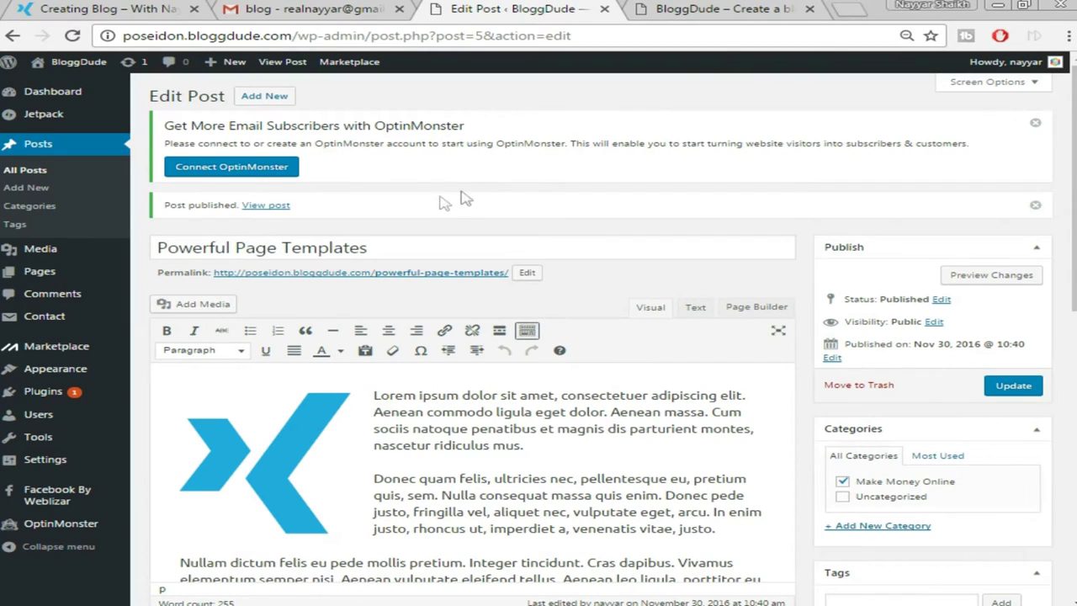
right_click(266, 208)
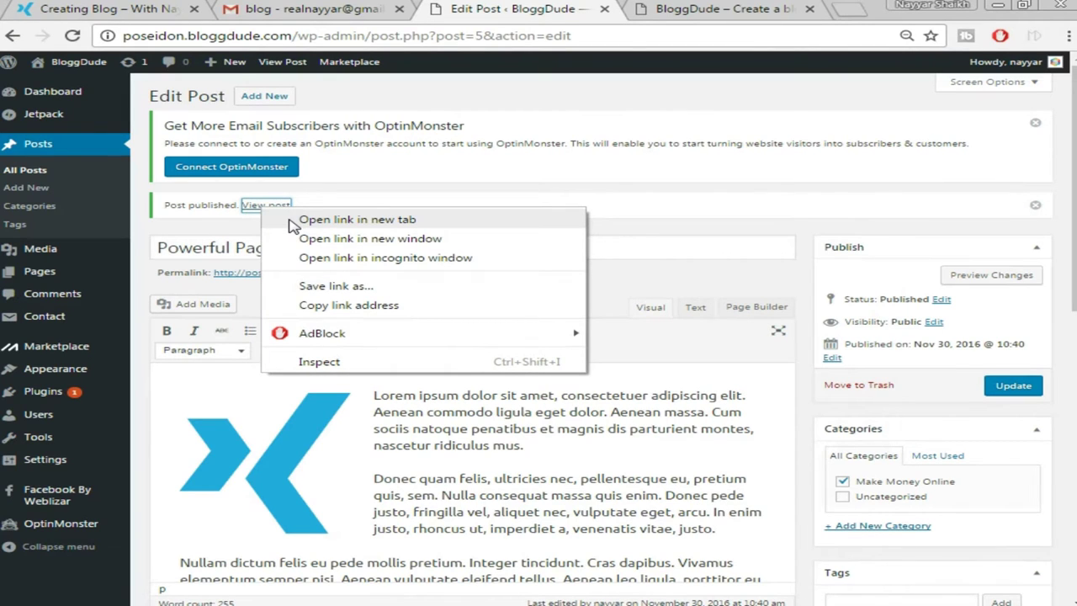
click(292, 223)
click(589, 6)
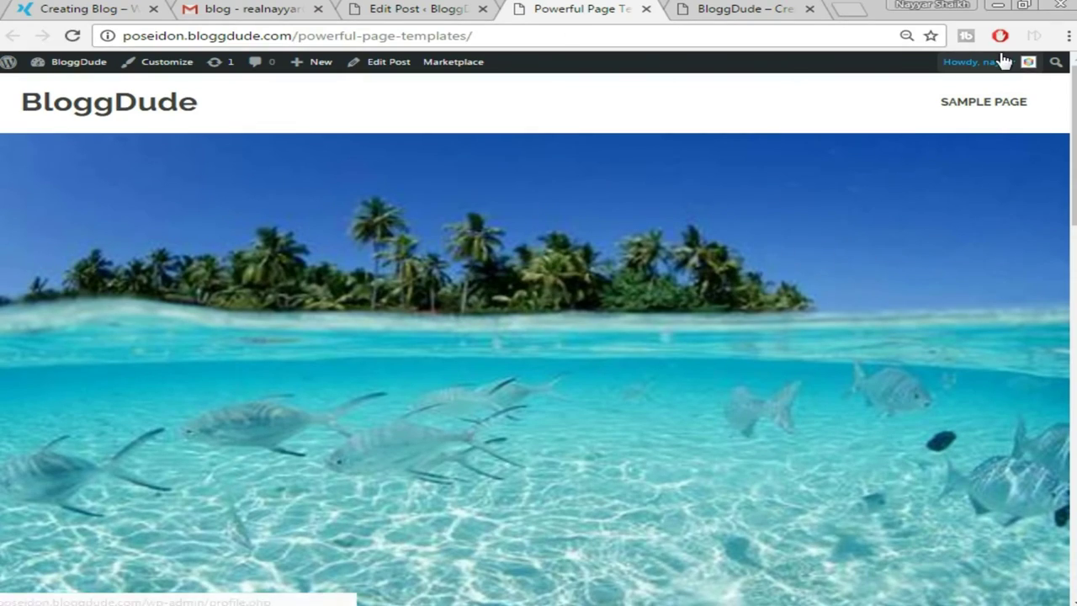
scroll(853, 353, down, 6)
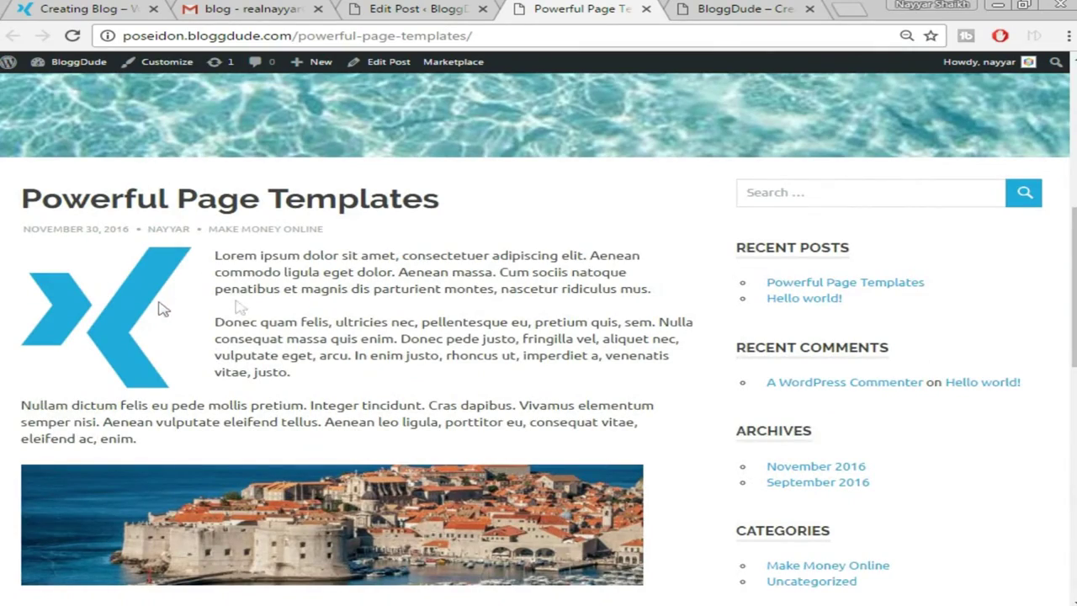
scroll(168, 305, down, 2)
scroll(168, 389, down, 2)
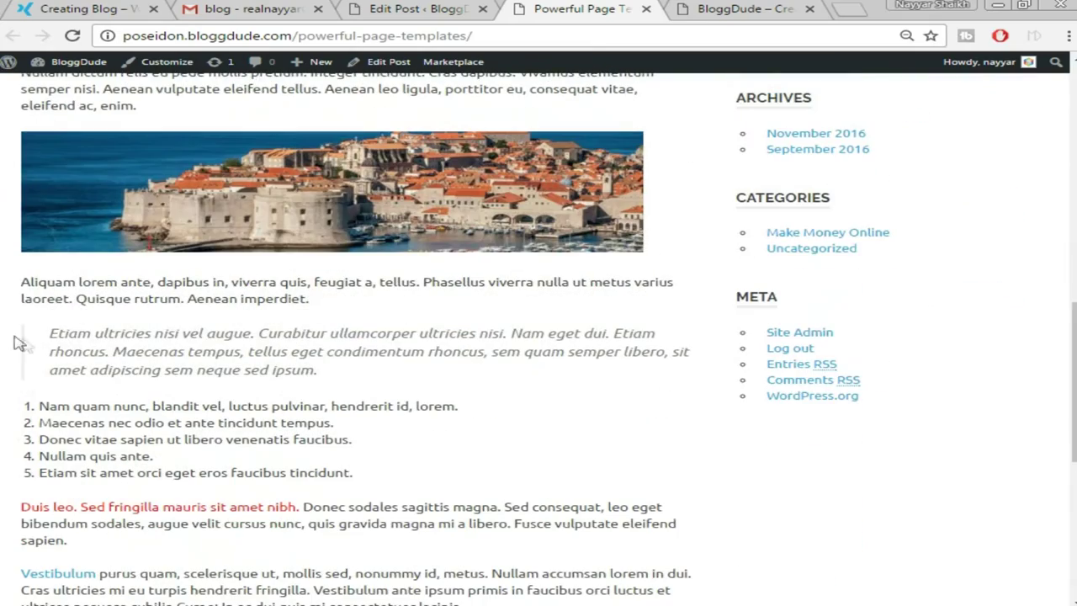
scroll(567, 404, down, 1)
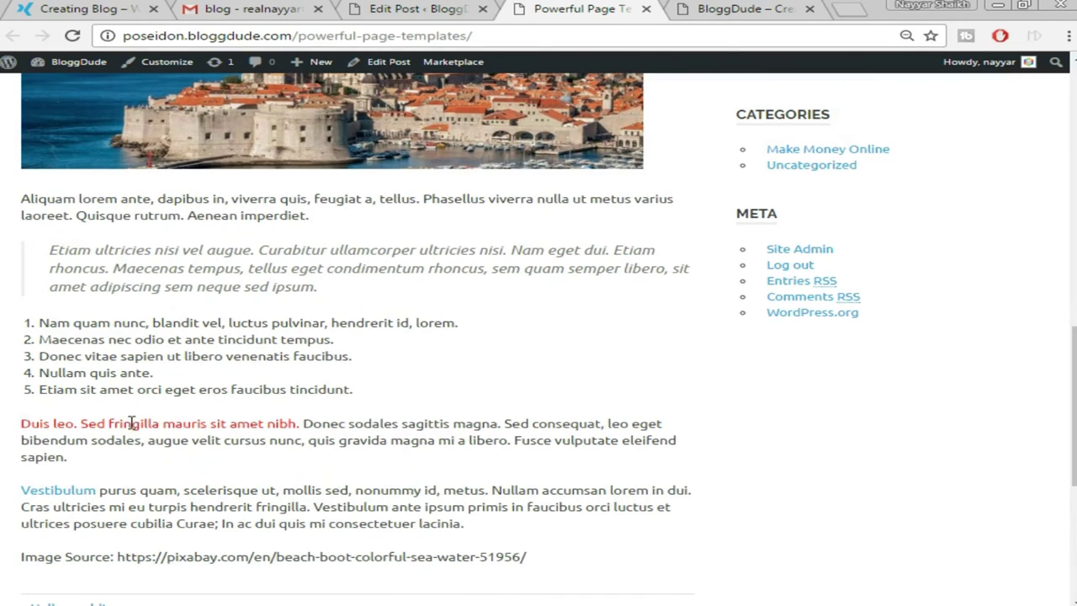
scroll(131, 421, down, 2)
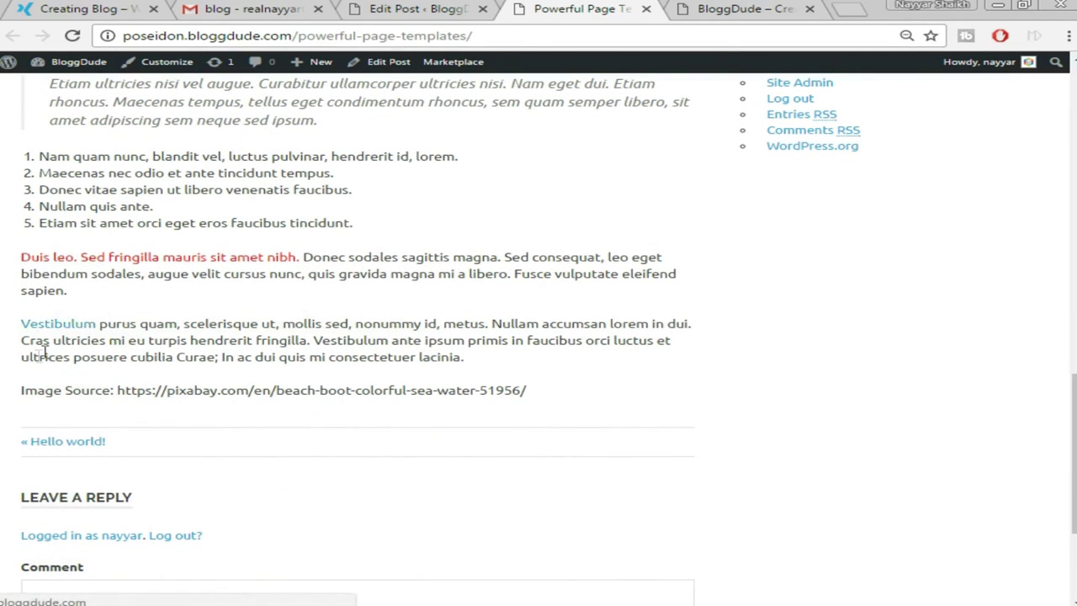
right_click(74, 325)
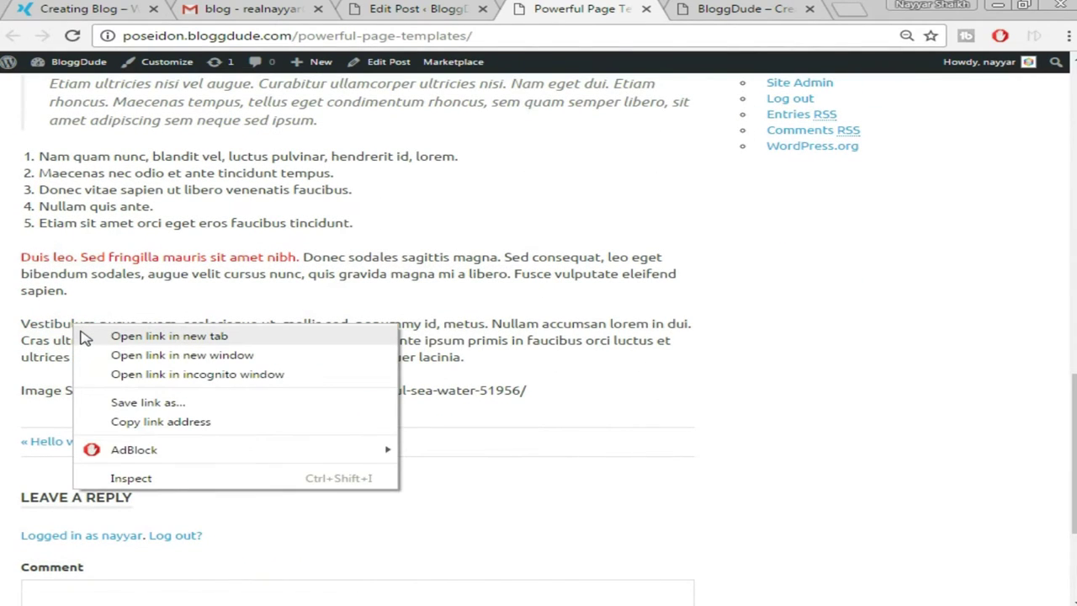
click(85, 336)
click(614, 9)
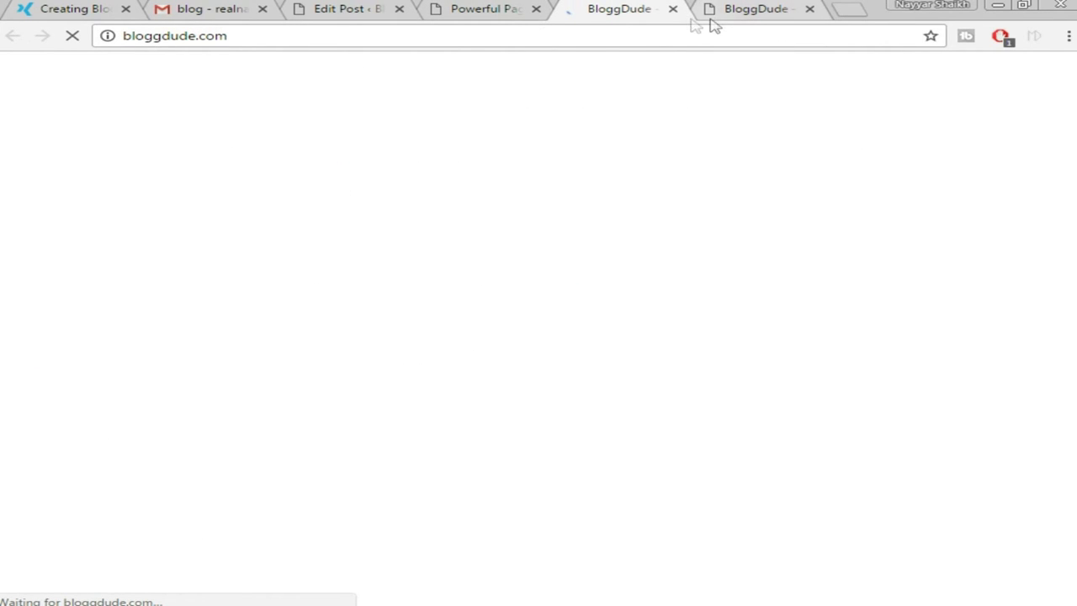
click(674, 10)
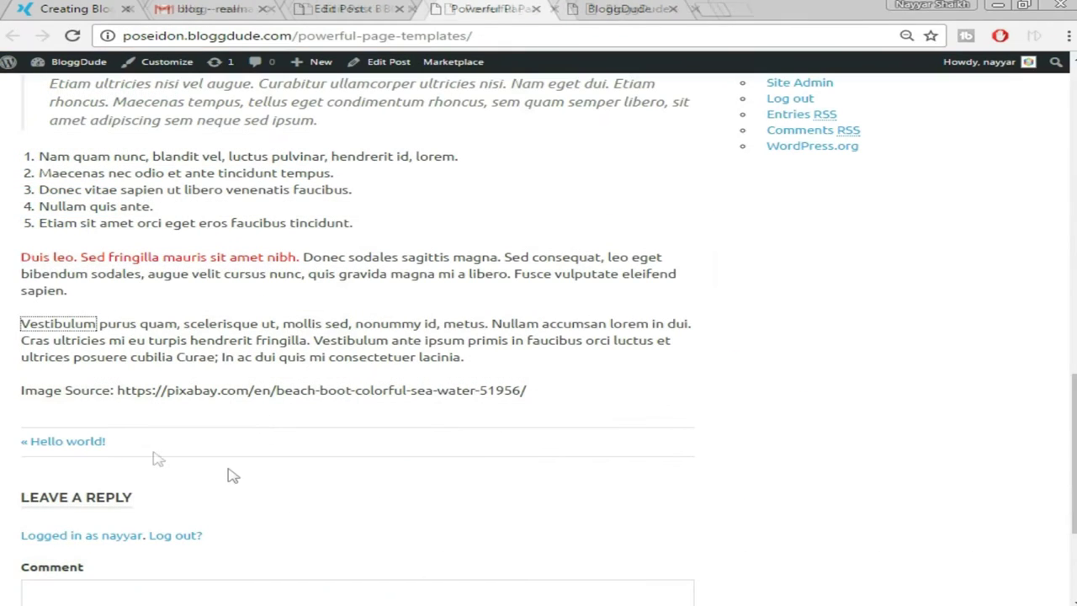
scroll(390, 466, up, 15)
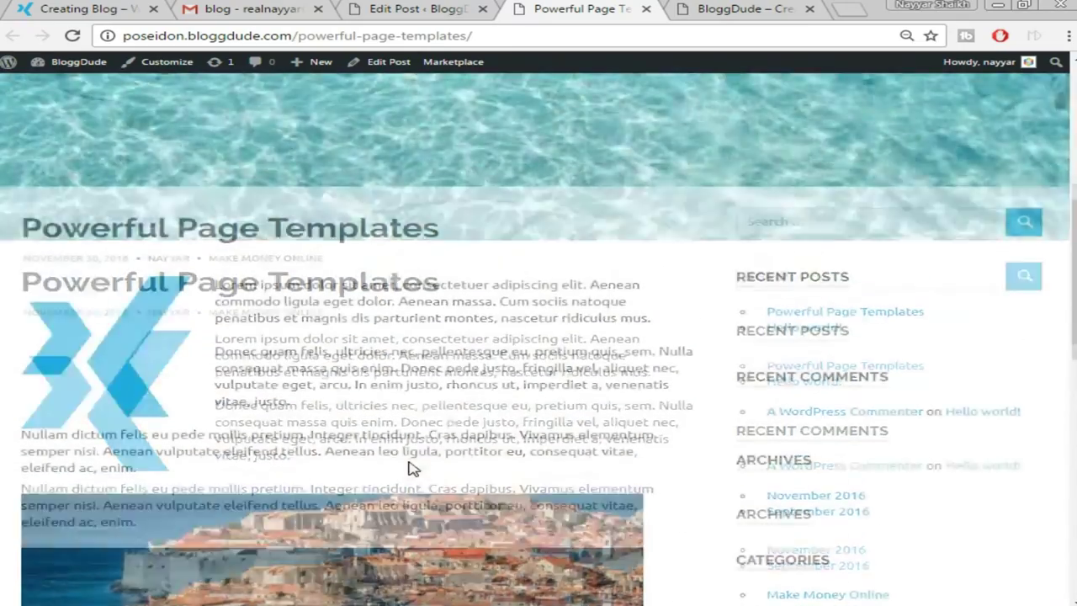
scroll(447, 411, up, 5)
scroll(442, 392, down, 1)
scroll(580, 361, up, 1)
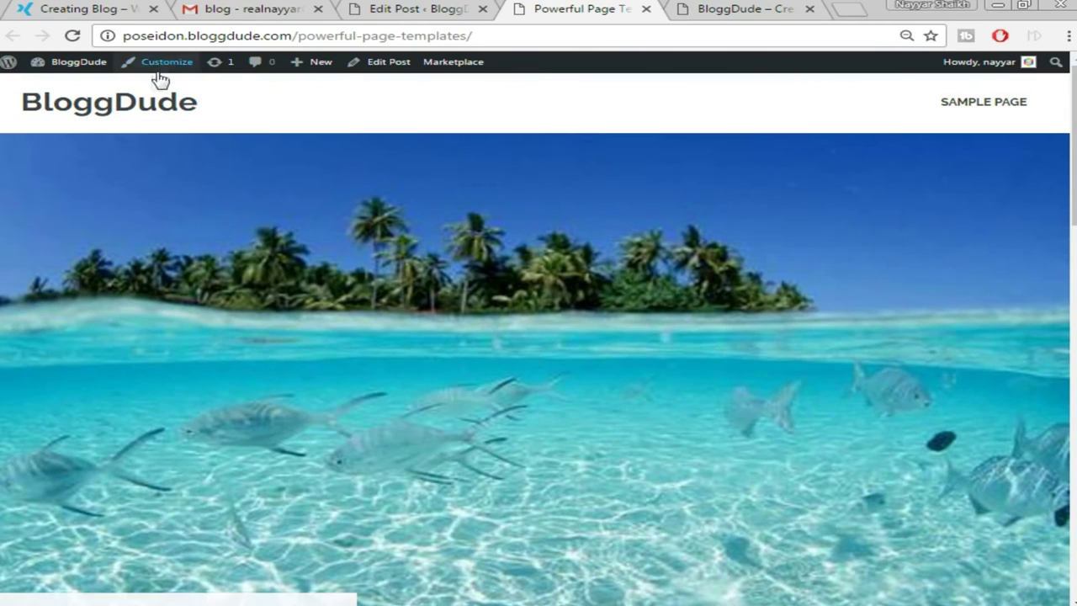
- Open Theme Options > General Settings in the site Customizer and review its options
click(166, 75)
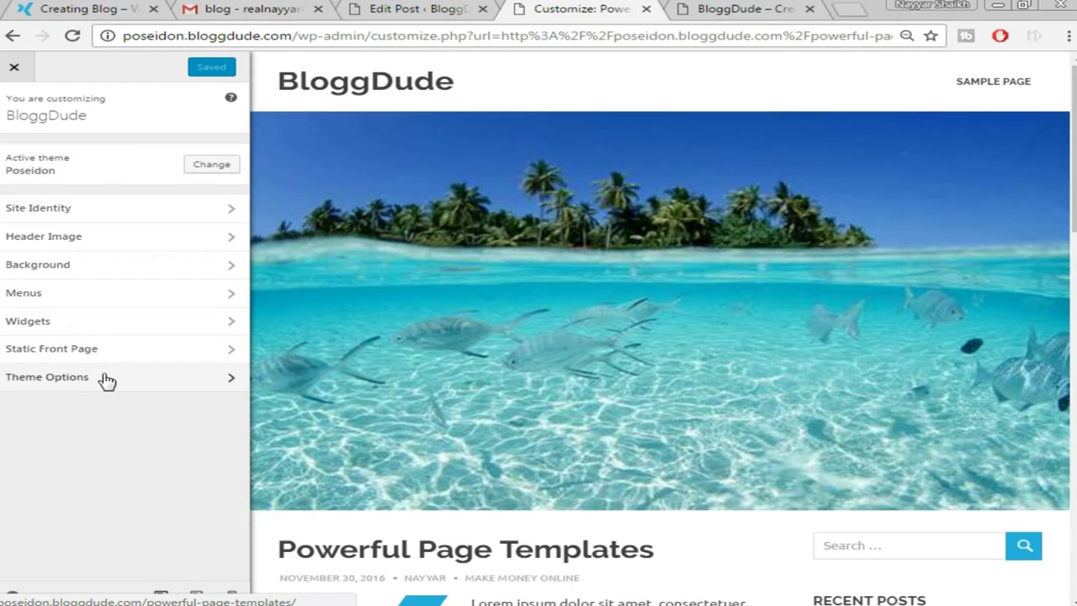
click(106, 383)
click(106, 155)
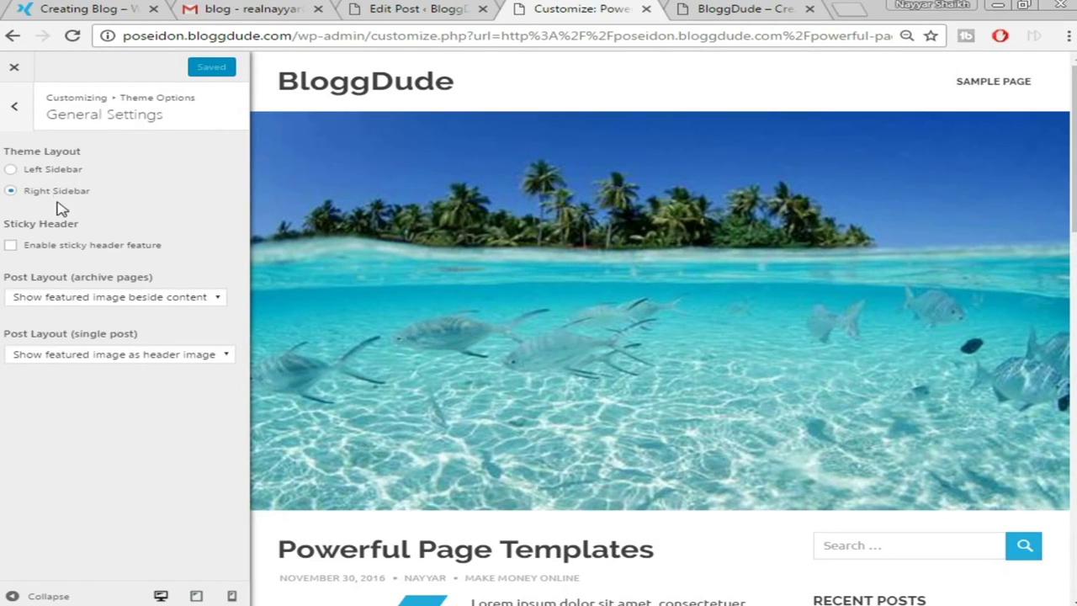
scroll(967, 457, down, 2)
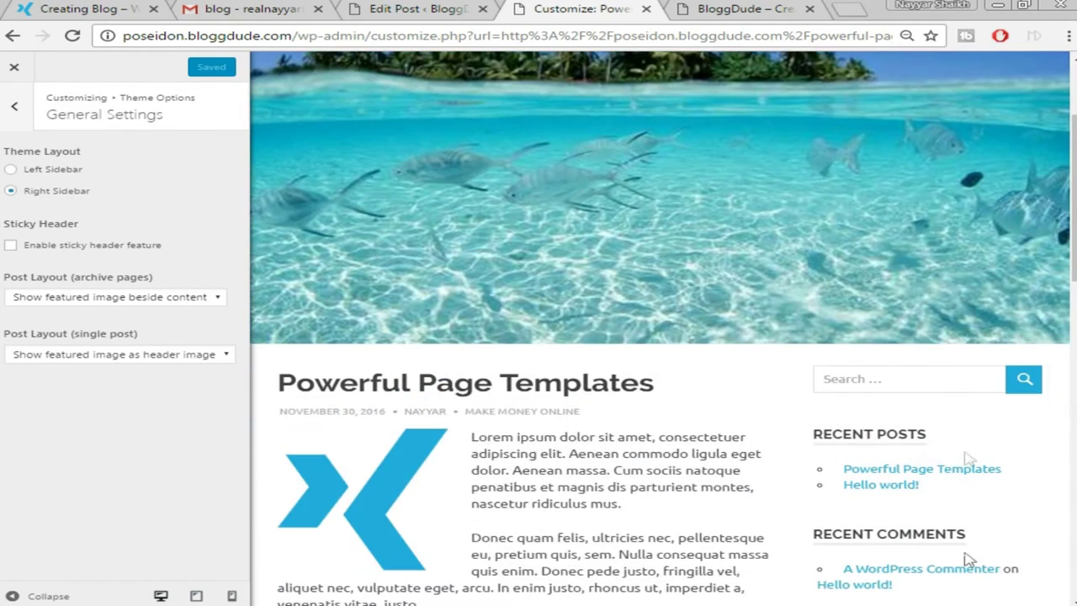
scroll(934, 436, up, 2)
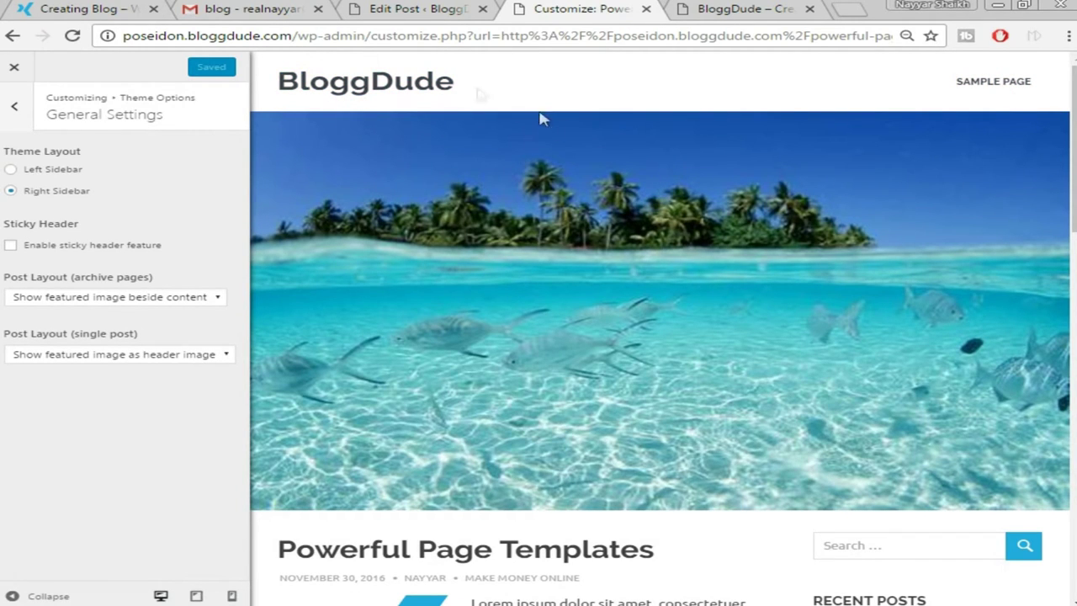
scroll(752, 200, down, 3)
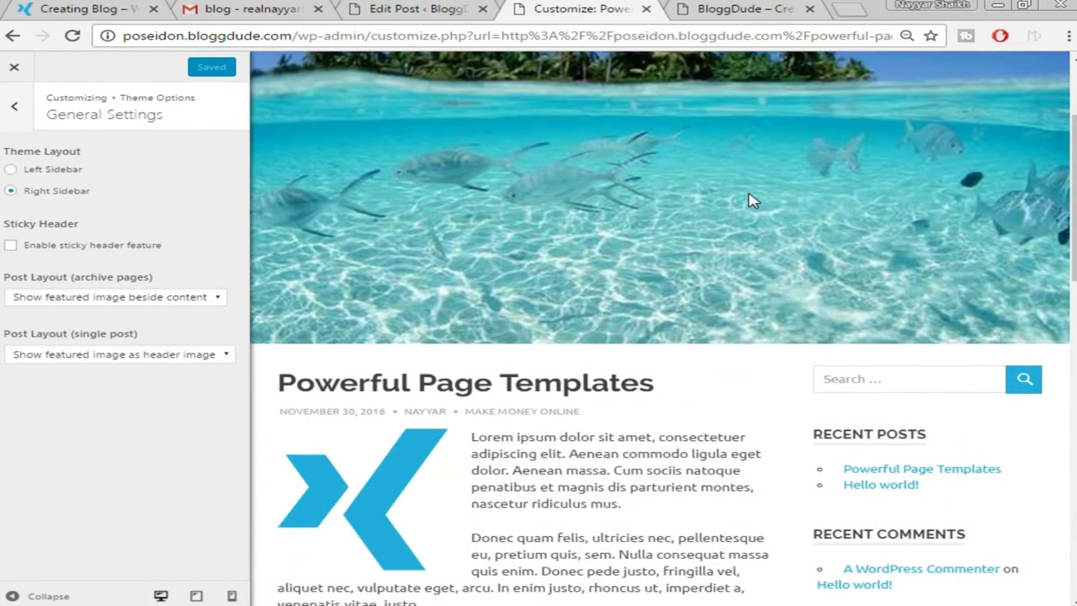
scroll(695, 204, up, 3)
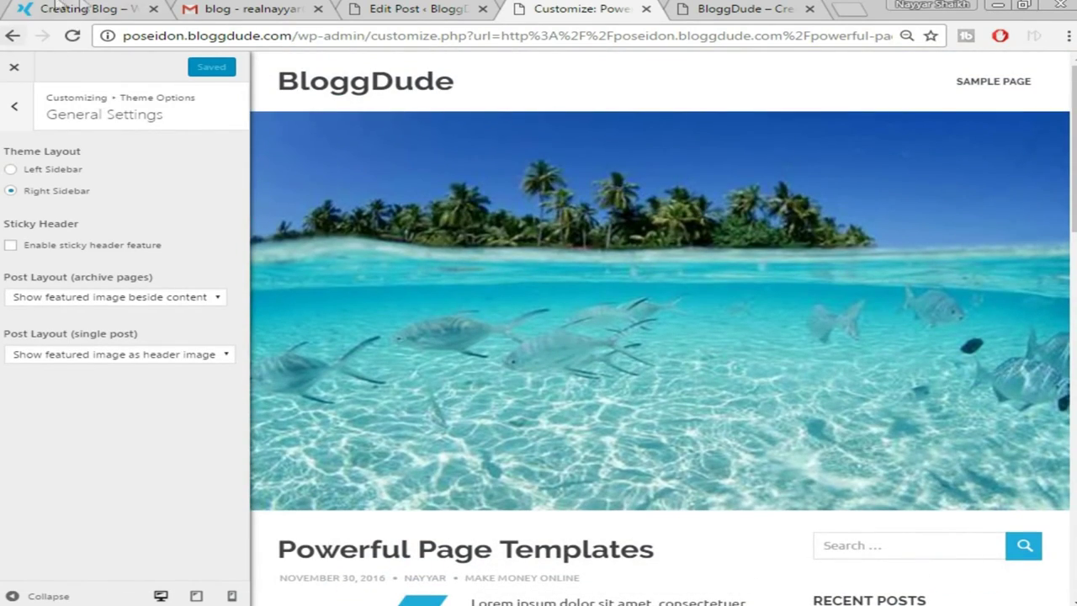
- Compare against the demo site's home page, then return to the Customizer
click(93, 10)
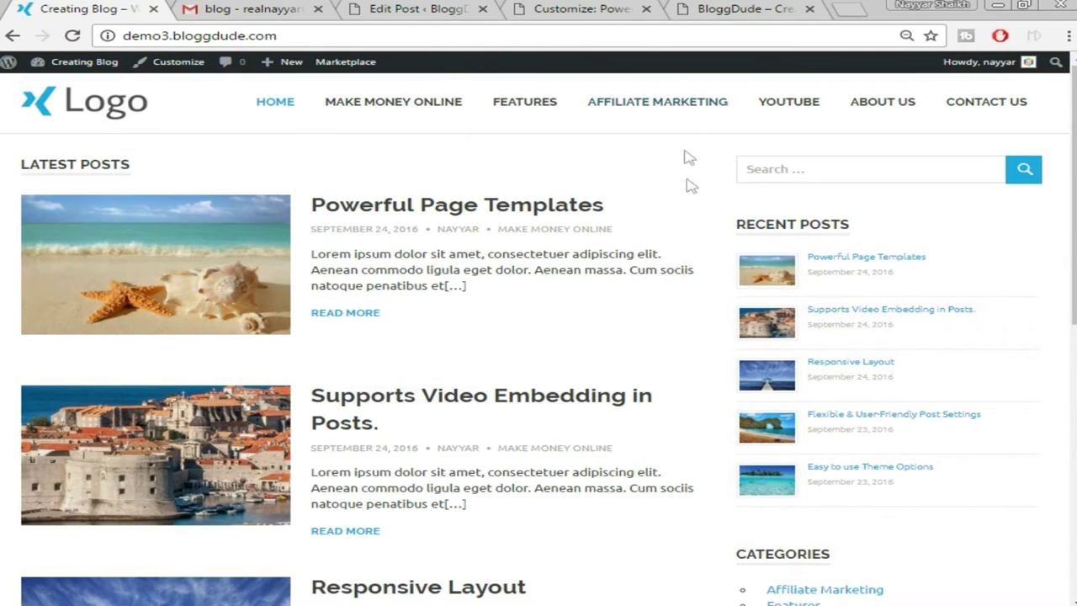
scroll(563, 253, down, 5)
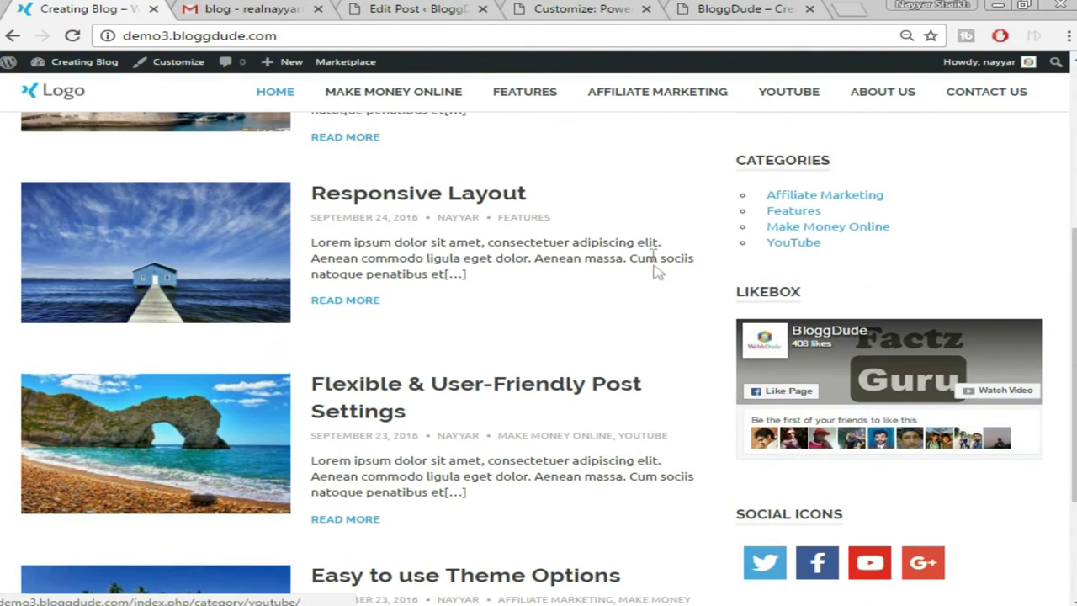
scroll(614, 274, up, 1)
scroll(614, 275, up, 4)
scroll(611, 272, down, 7)
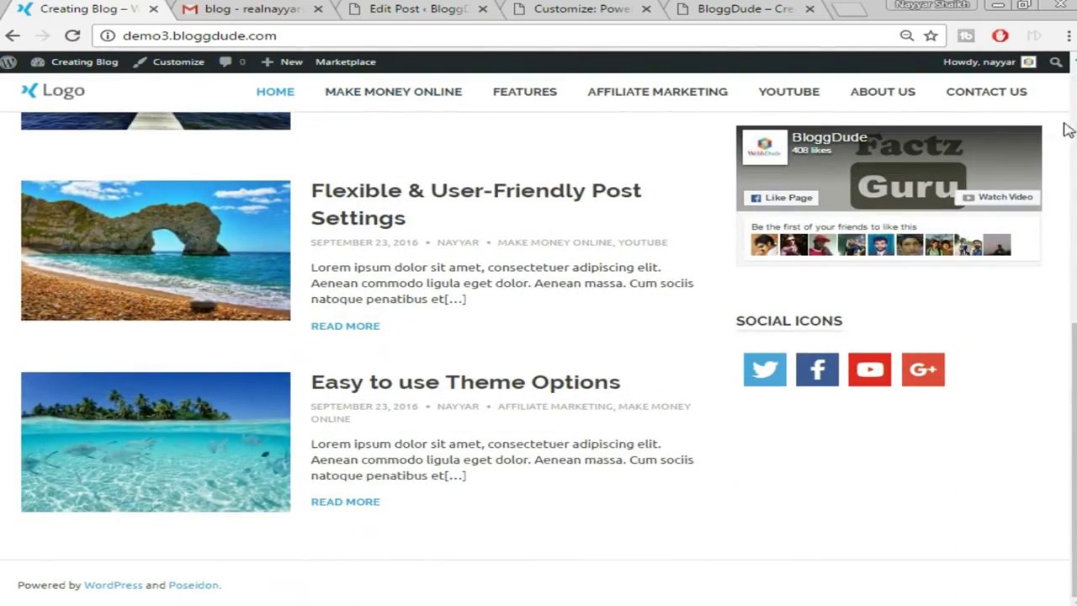
scroll(494, 285, up, 8)
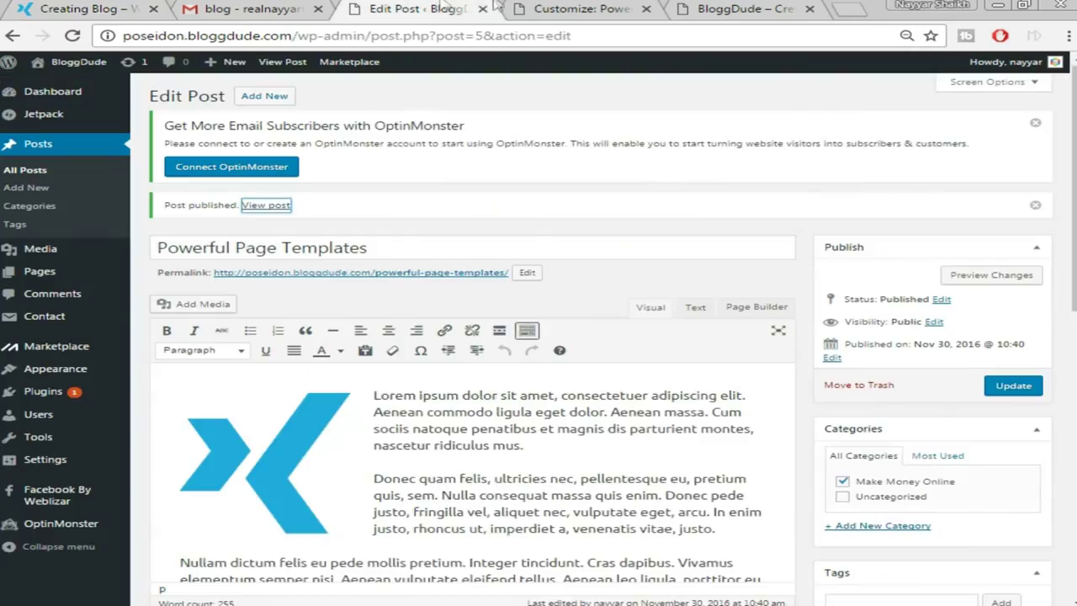
click(618, 7)
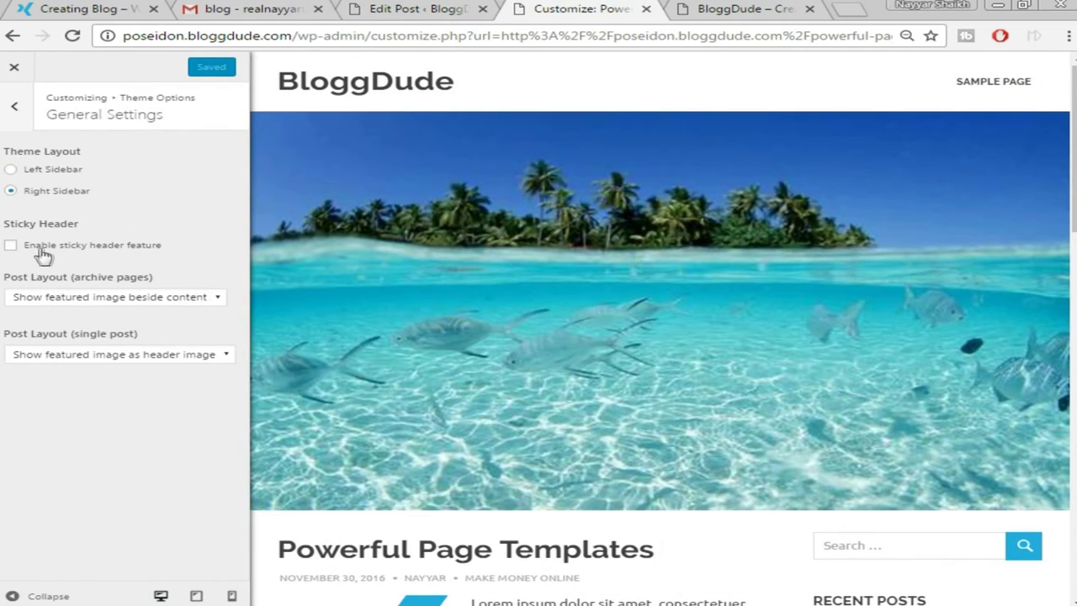
- Turn on the sticky header and set the single-post layout to 'Hide featured image'
click(33, 247)
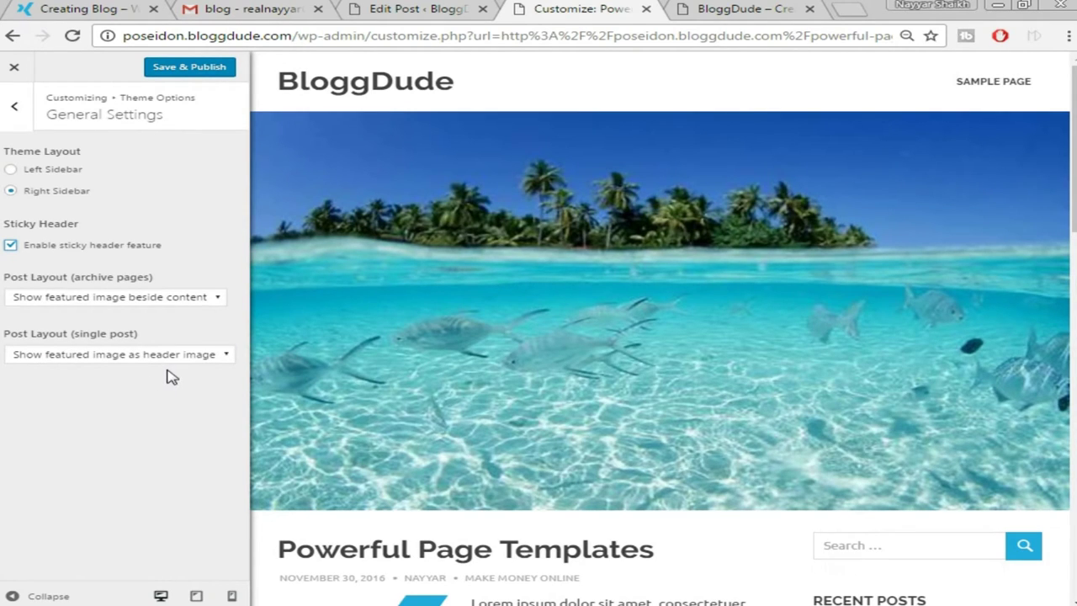
click(215, 358)
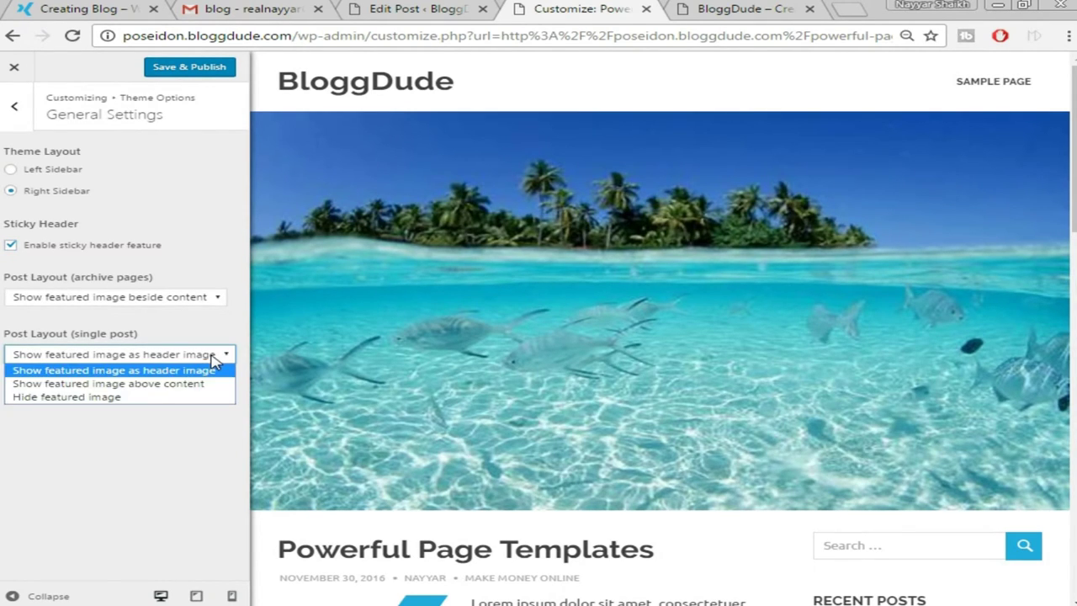
click(142, 398)
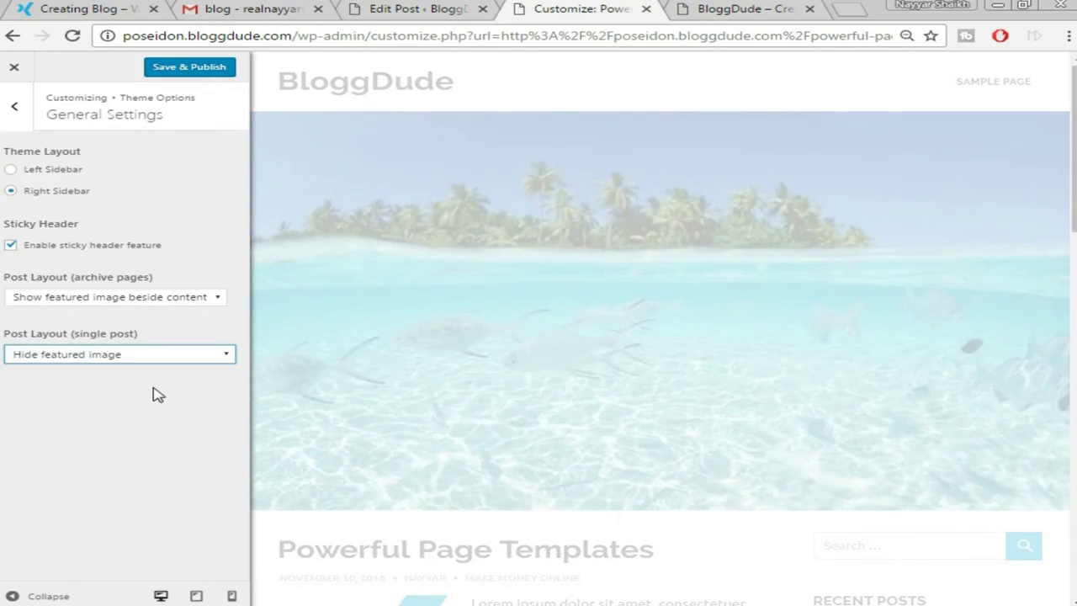
- Save & Publish the theme settings and close the Customizer
scroll(932, 317, down, 5)
scroll(926, 325, down, 4)
scroll(921, 348, up, 10)
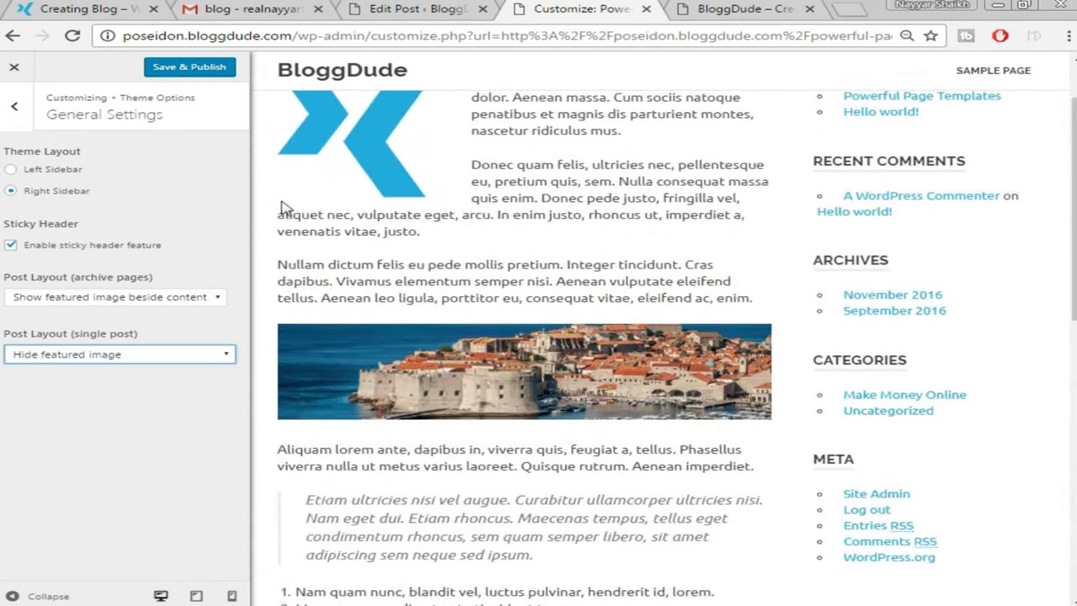
scroll(337, 168, up, 2)
click(184, 71)
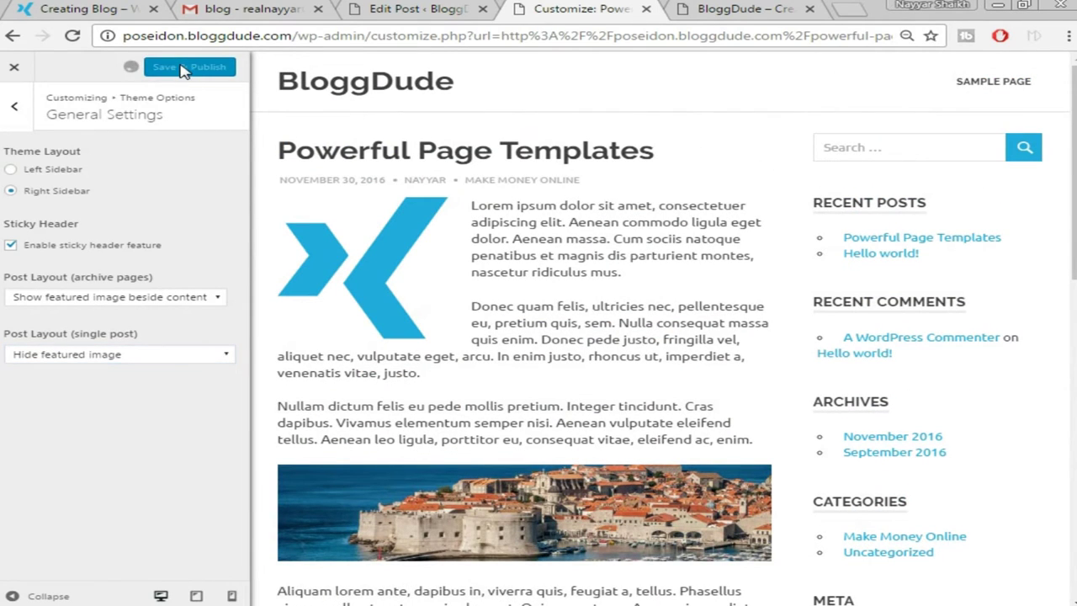
click(13, 67)
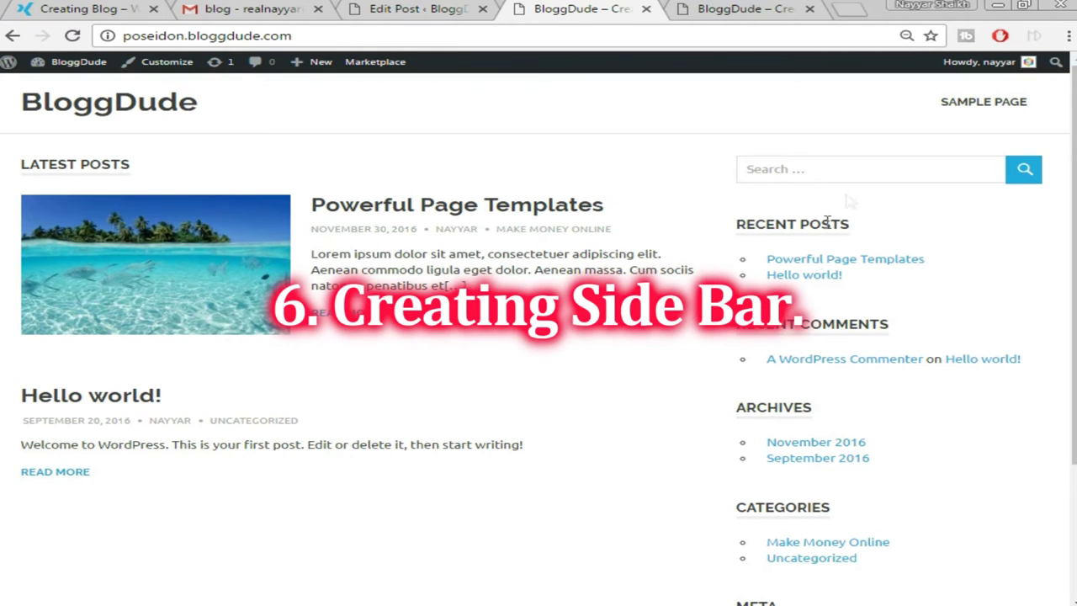
- Compare the demo3 site's sidebar with the blog's front page, then return to the Edit Post tab
click(77, 7)
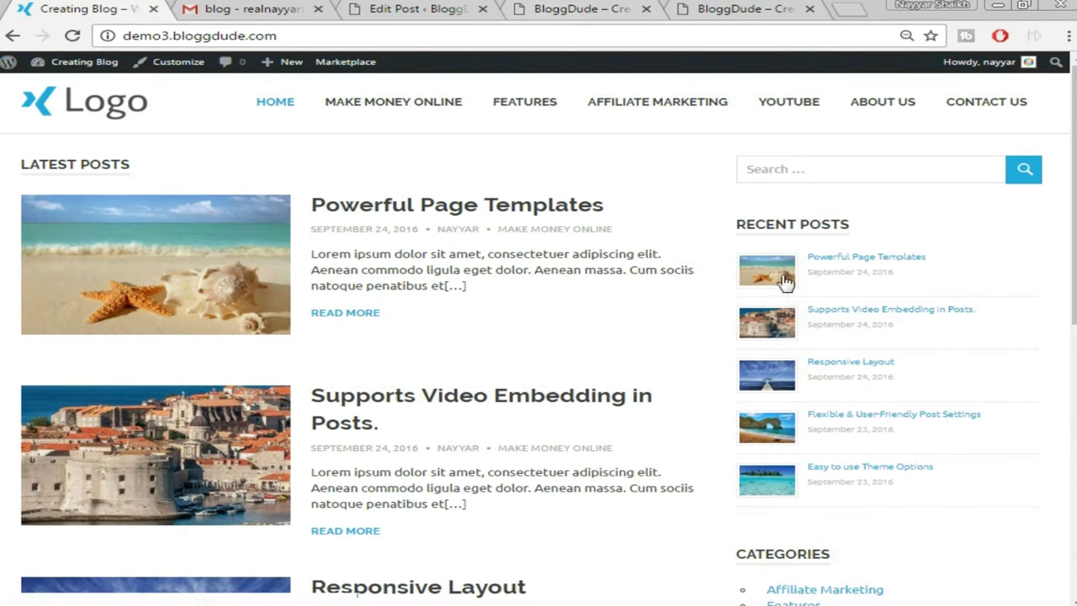
click(640, 8)
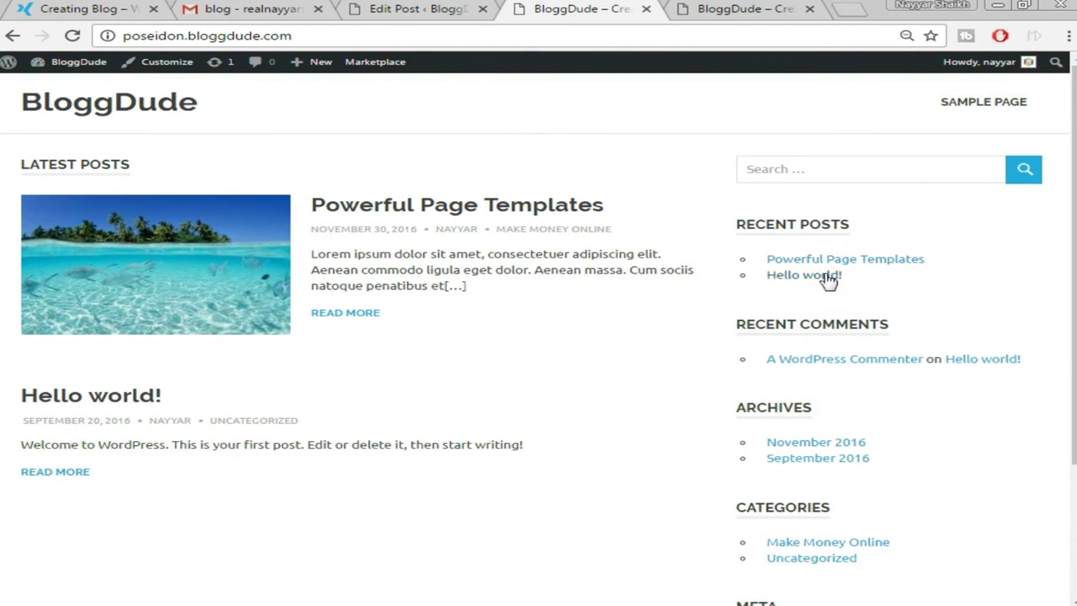
key(ctrl+1)
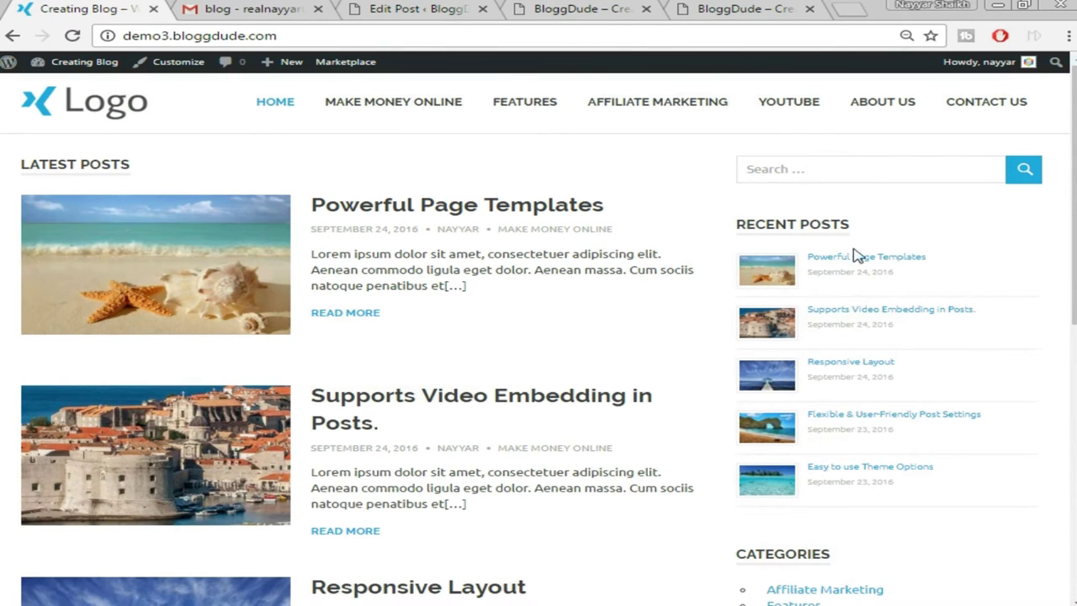
click(556, 7)
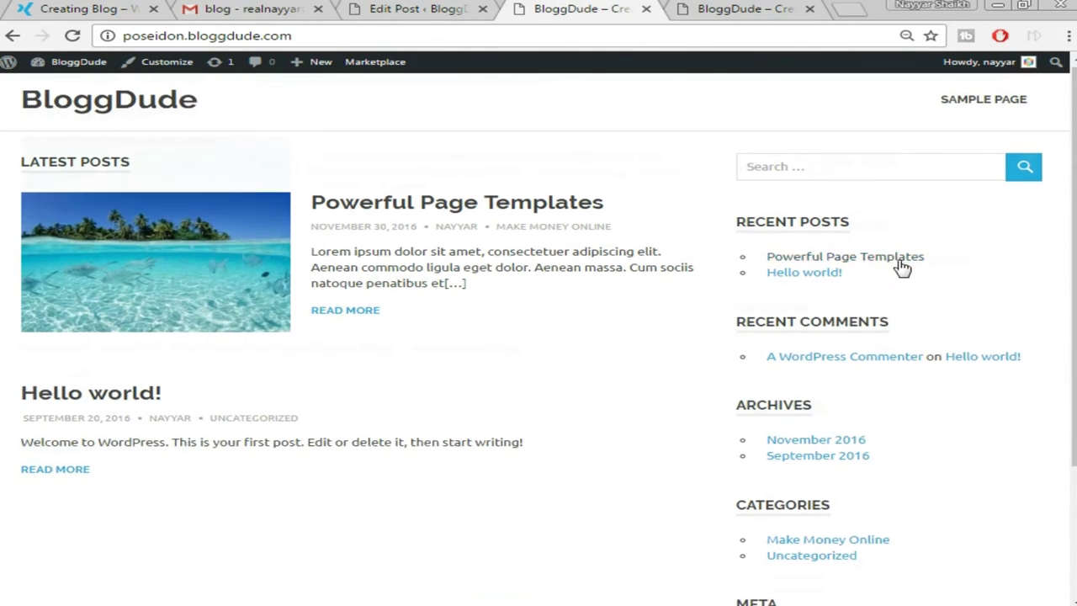
scroll(901, 267, down, 2)
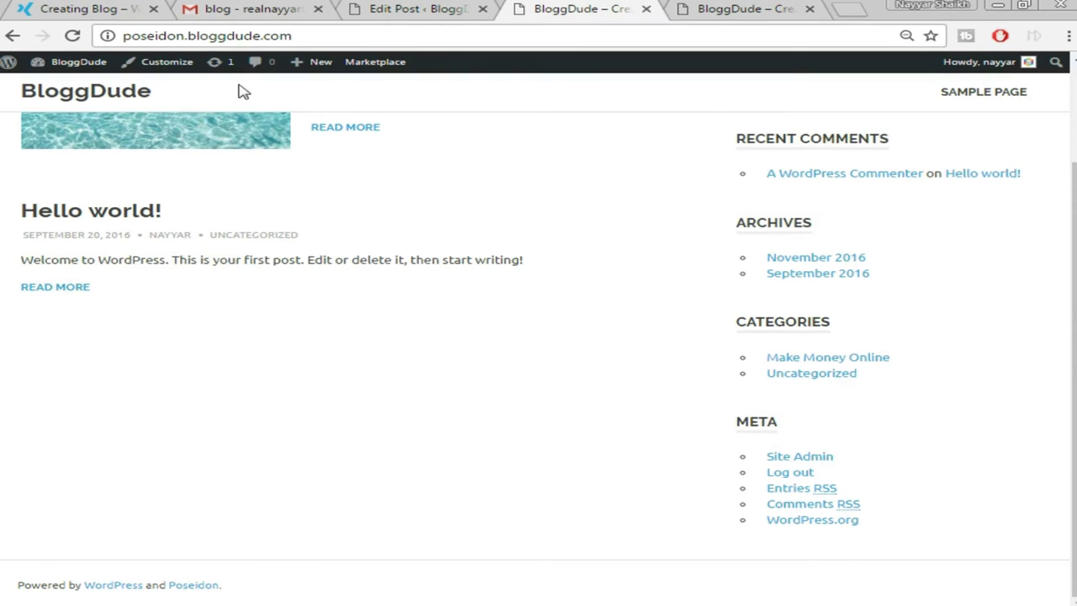
click(64, 8)
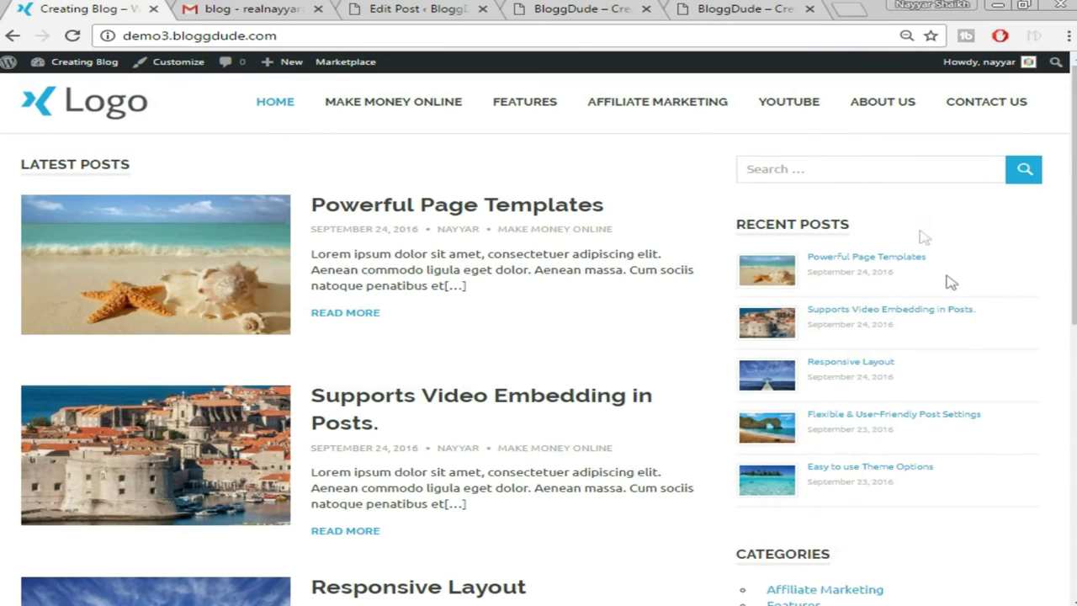
scroll(903, 217, down, 6)
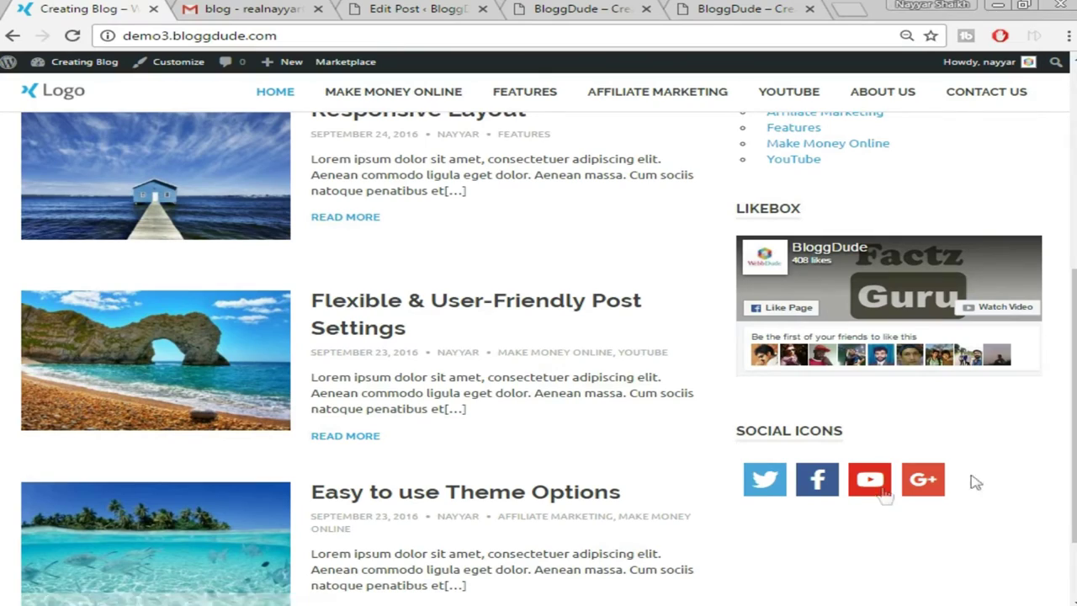
scroll(971, 481, up, 6)
click(511, 8)
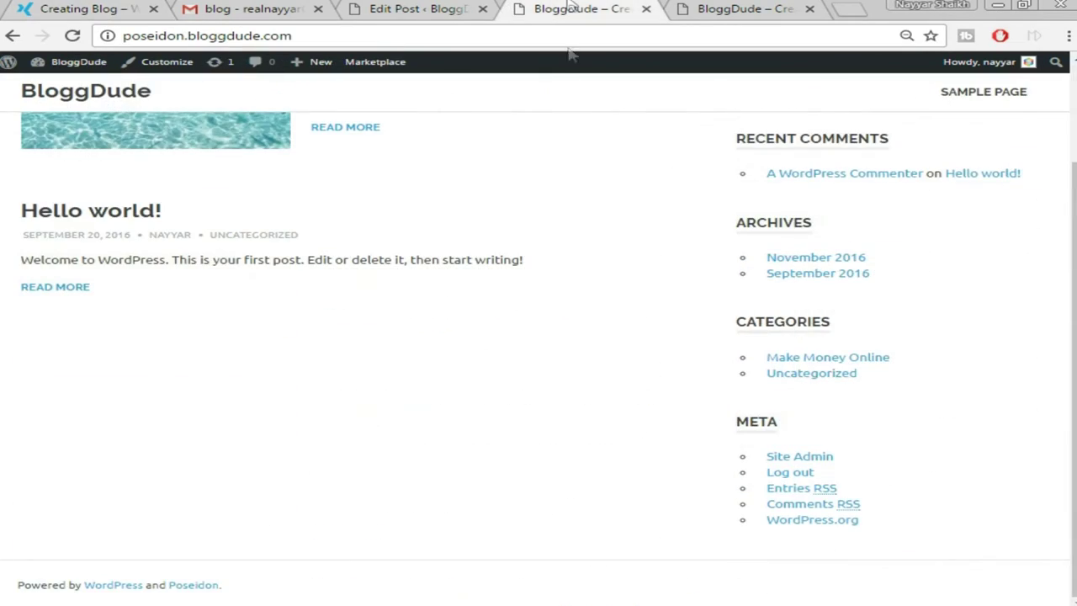
click(409, 9)
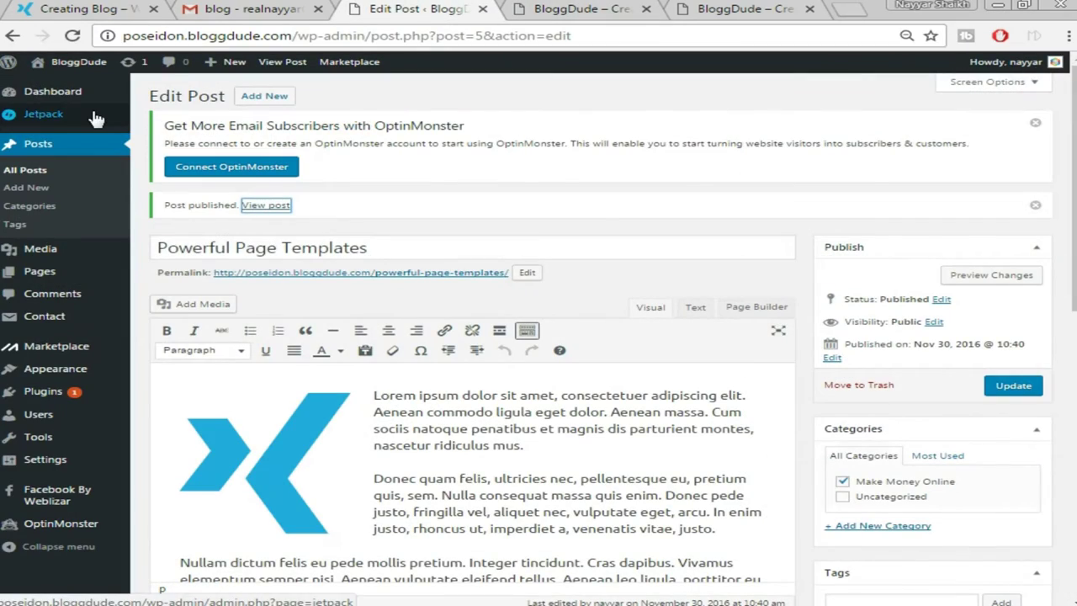
- Go to the Appearance > Widgets page from the admin dashboard
click(97, 119)
mouse_move(59, 336)
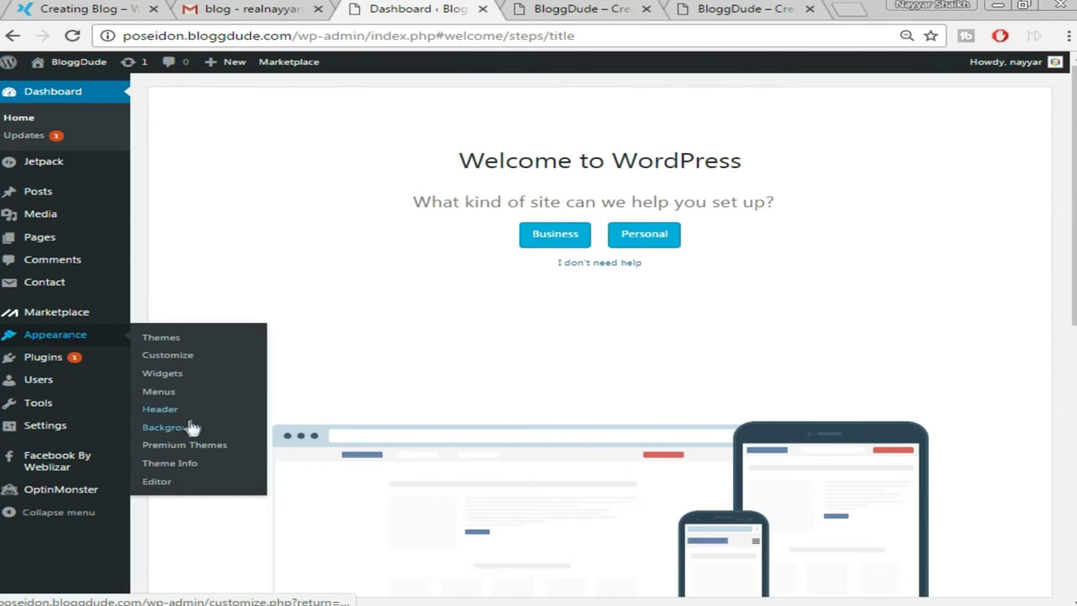
click(181, 379)
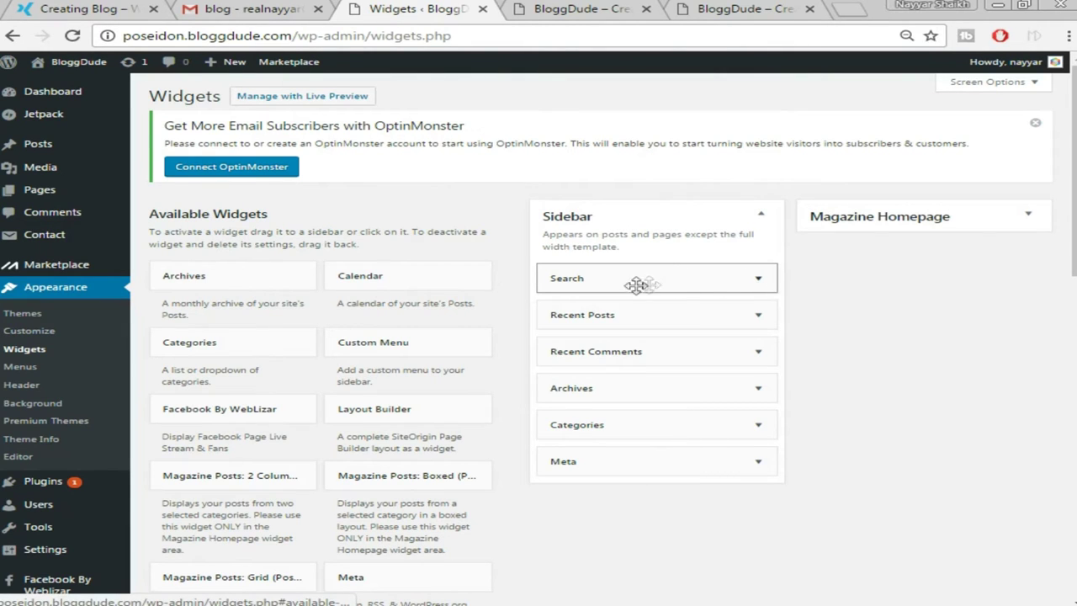
scroll(791, 307, down, 1)
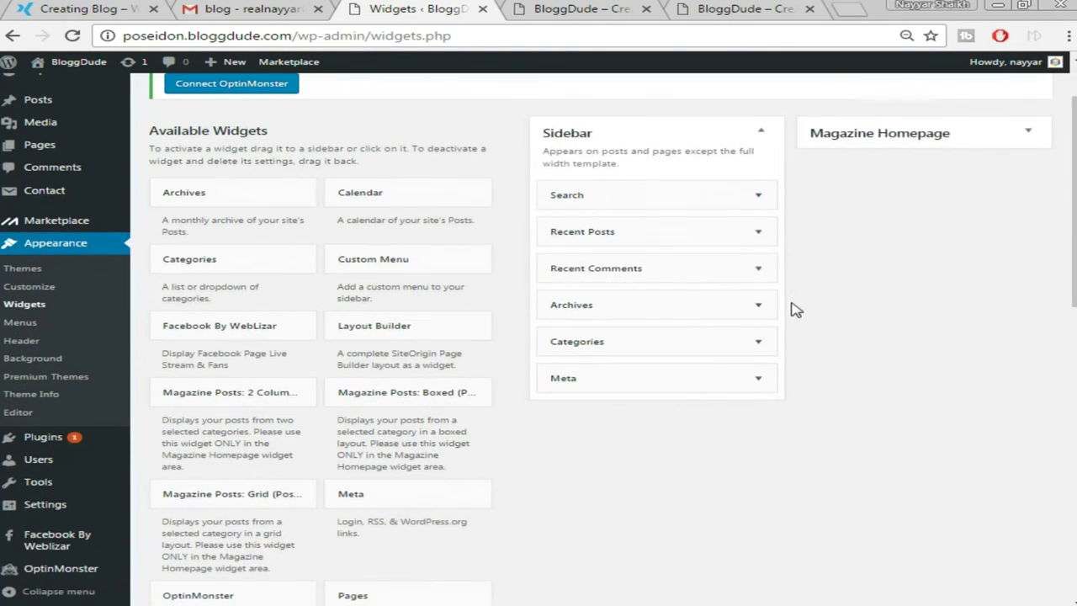
- Delete the Recent Posts, Recent Comments, Archives and Meta widgets from the Sidebar, then view the demo site
click(758, 234)
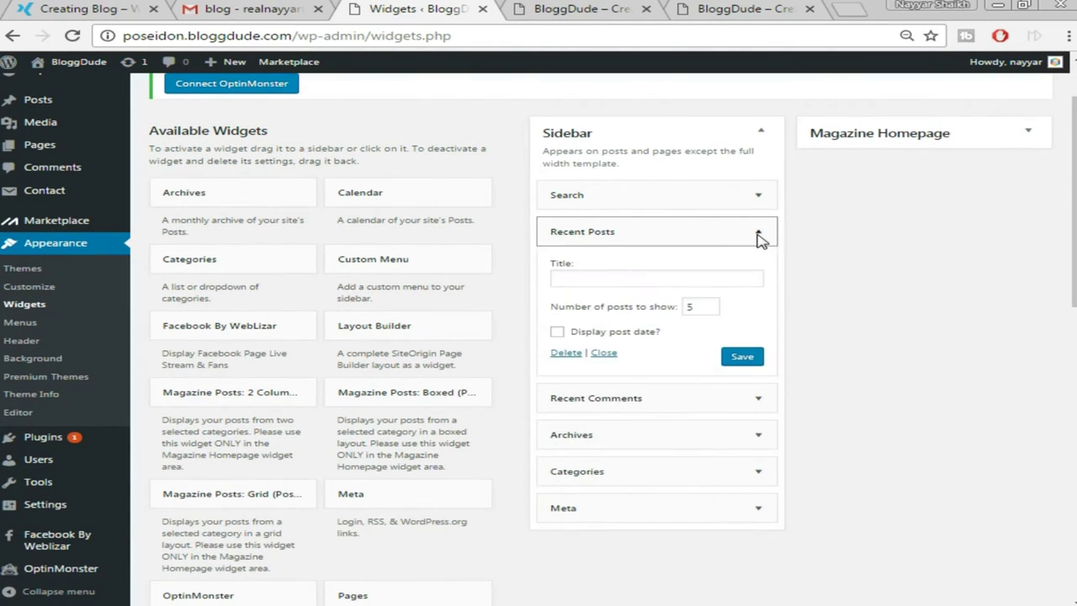
click(565, 352)
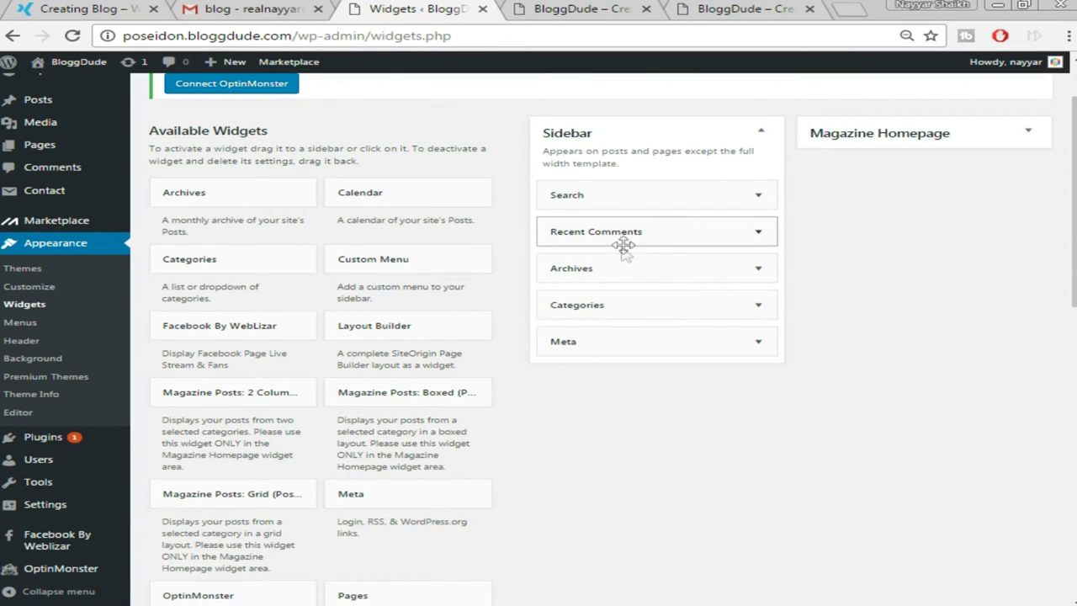
click(758, 234)
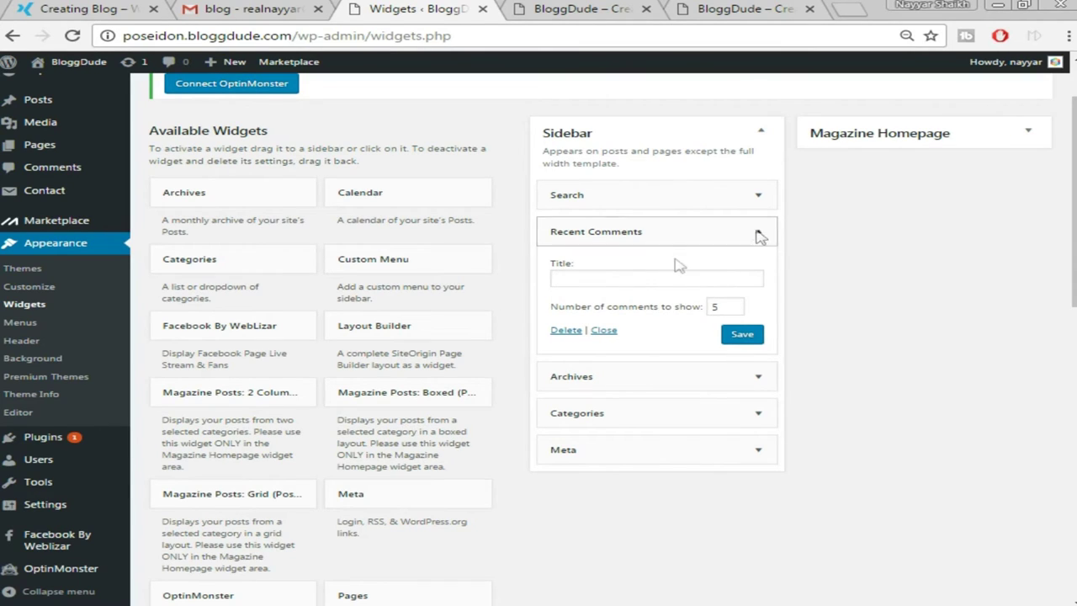
click(570, 331)
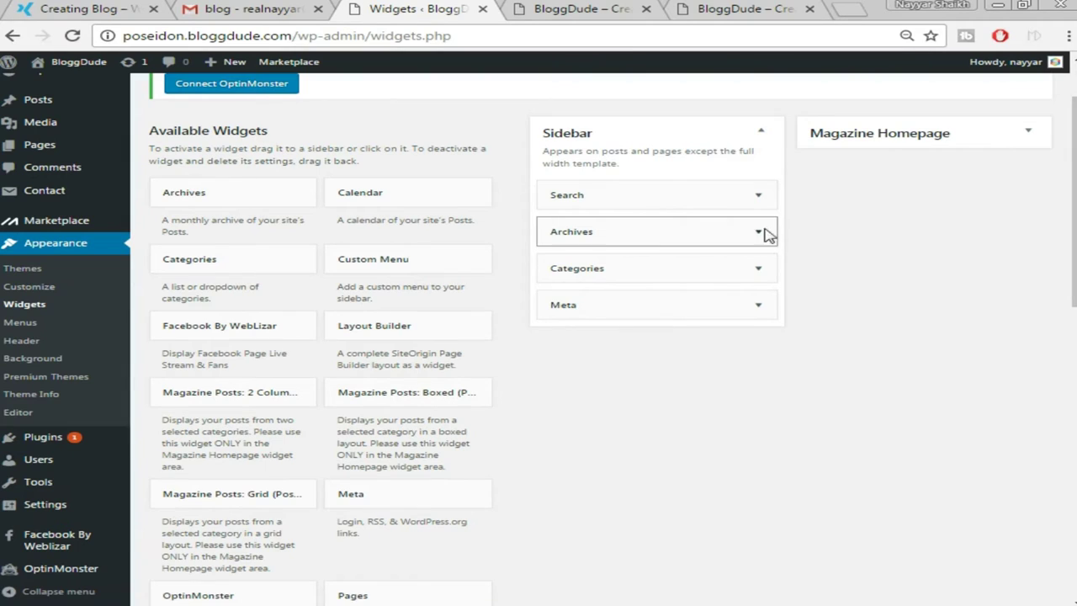
click(765, 233)
click(571, 335)
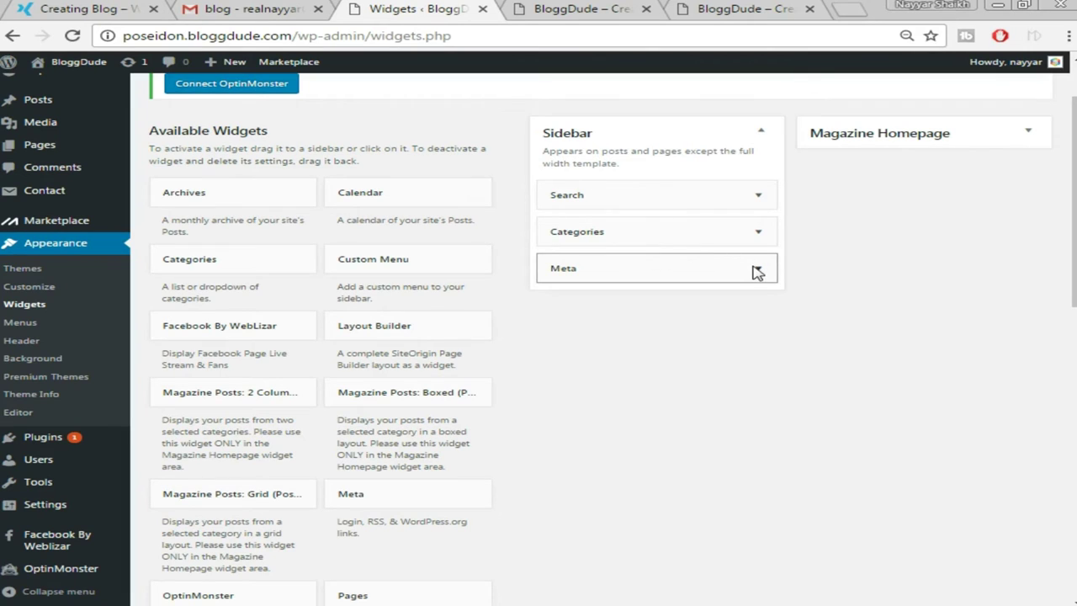
click(758, 269)
click(569, 340)
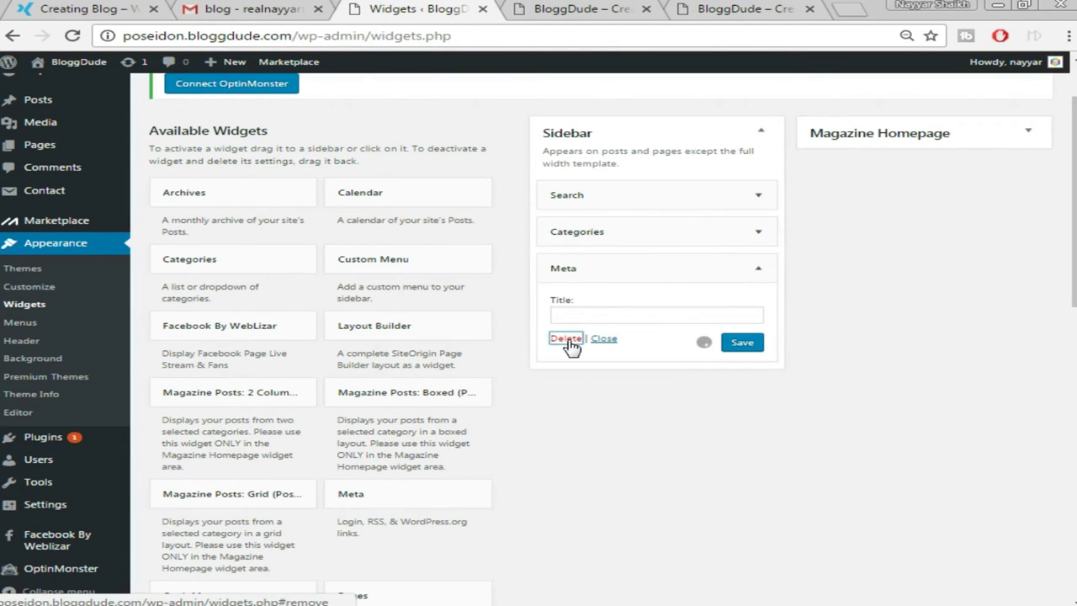
scroll(611, 320, up, 2)
click(572, 12)
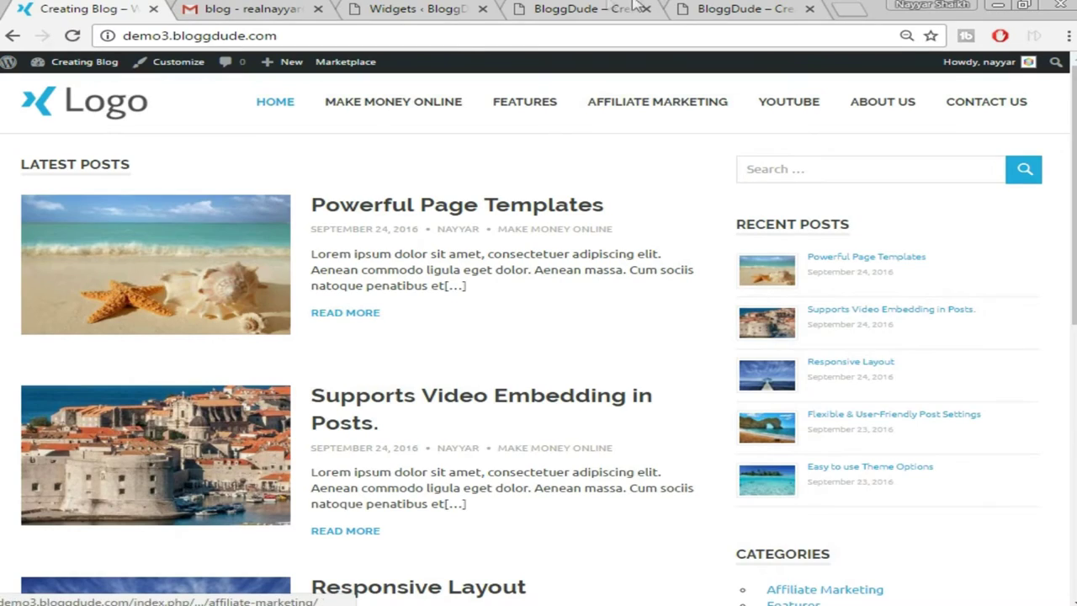
- Back on the Widgets page, pick Recent Posts Extended from Available Widgets, with the Sidebar as its destination
key(ctrl+3)
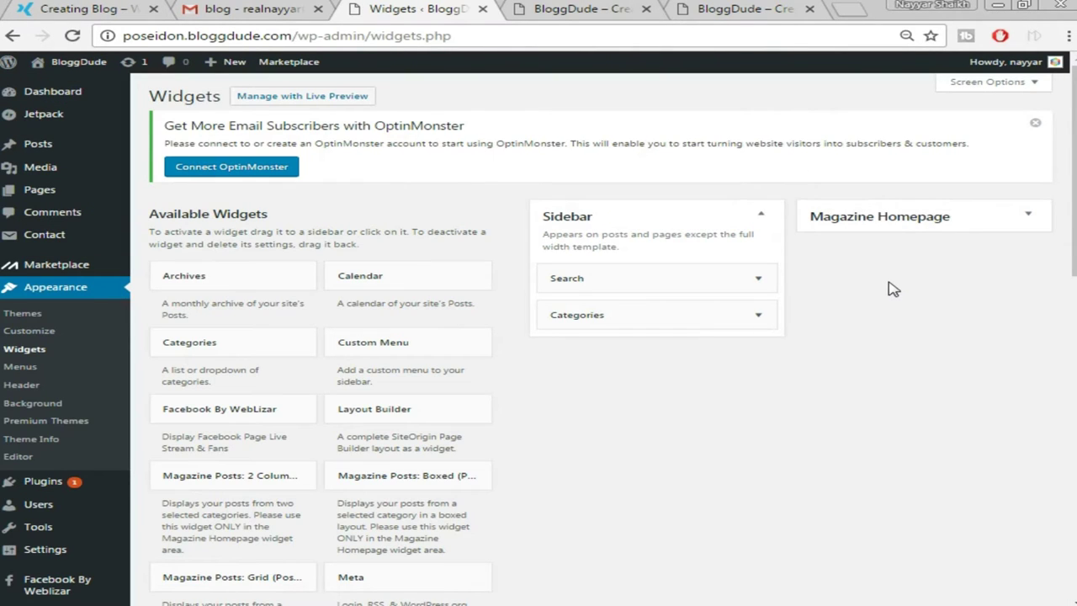
scroll(897, 313, down, 5)
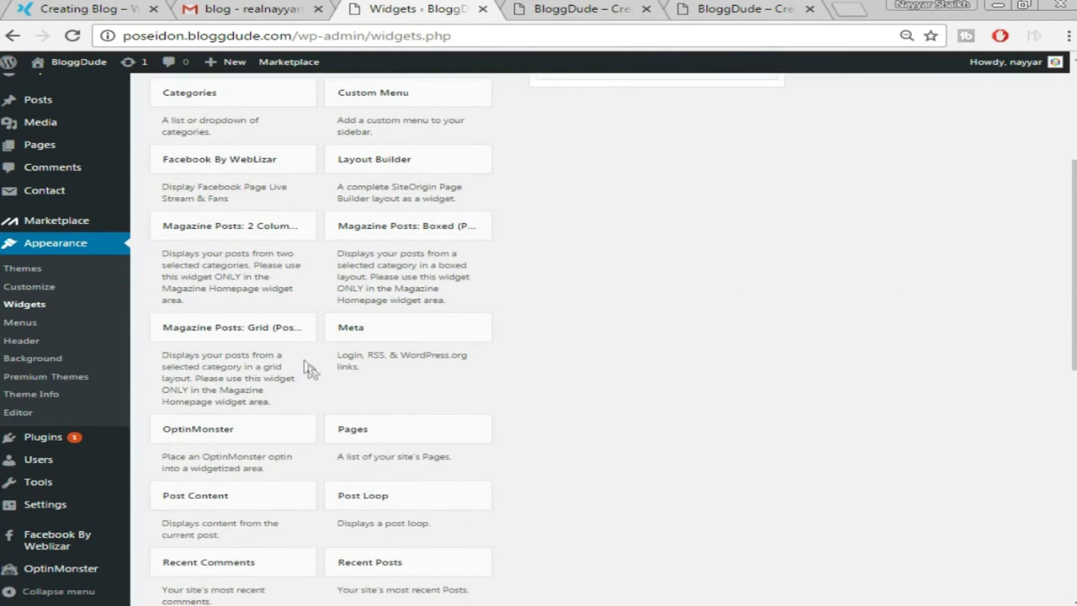
scroll(311, 373, down, 1)
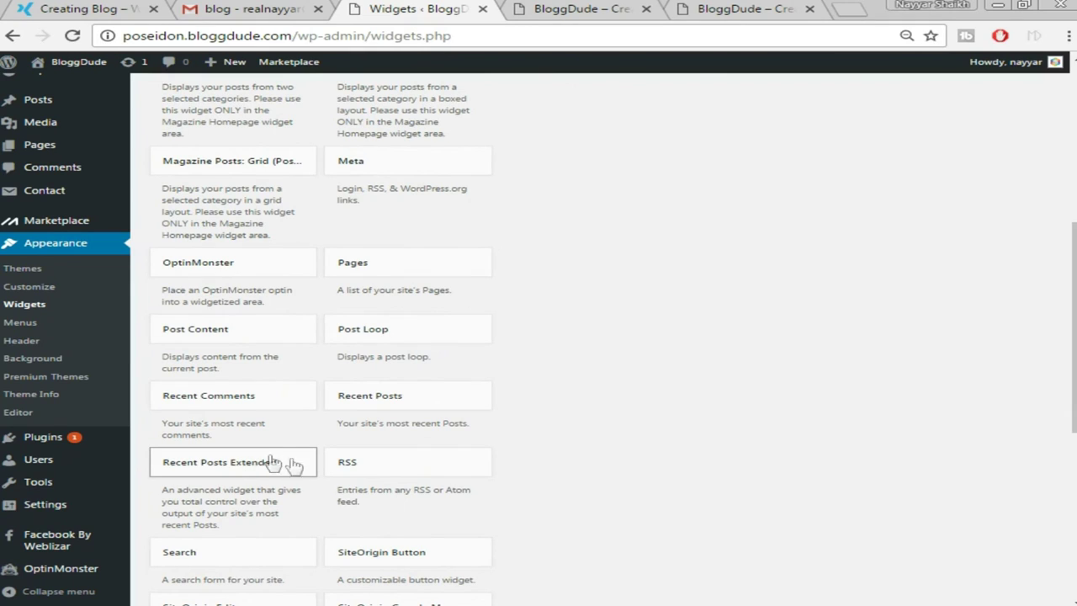
scroll(275, 471, down, 1)
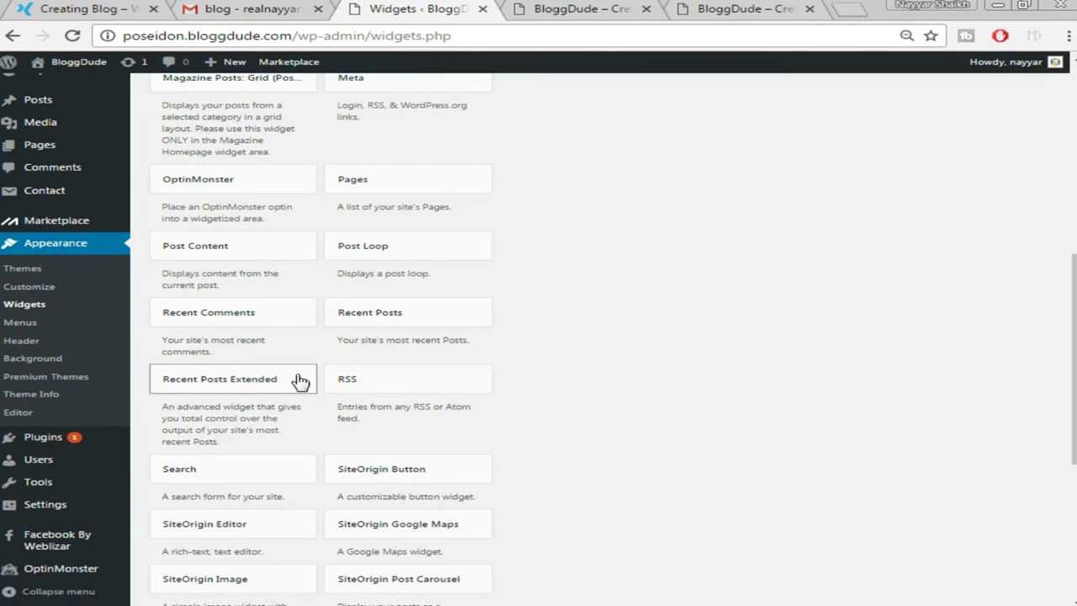
click(301, 381)
scroll(363, 399, down, 1)
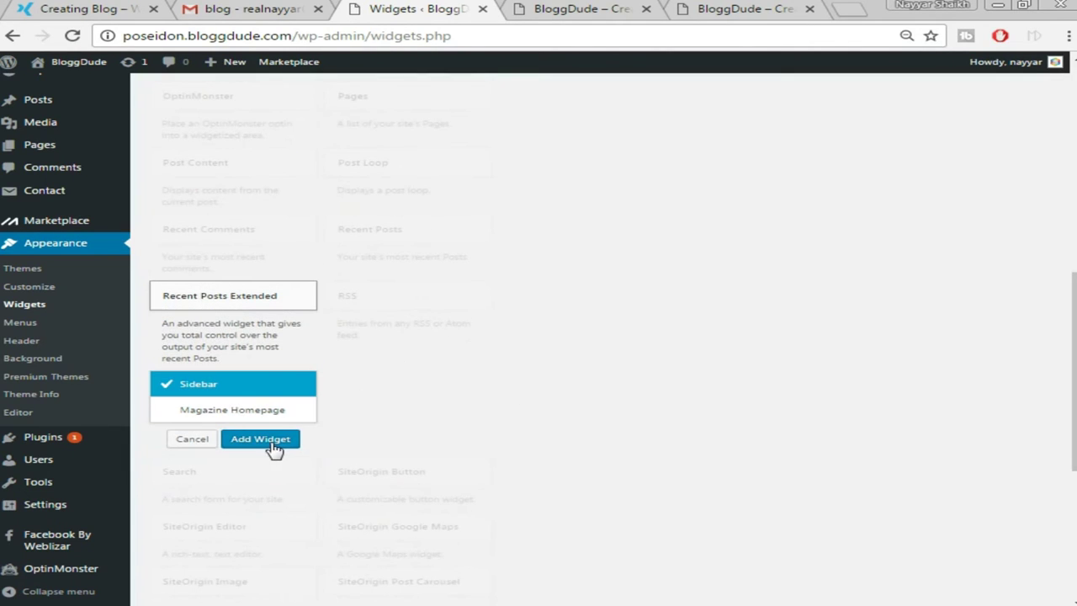
- Add the Recent Posts Extended widget to the Sidebar
click(261, 310)
click(259, 309)
click(261, 444)
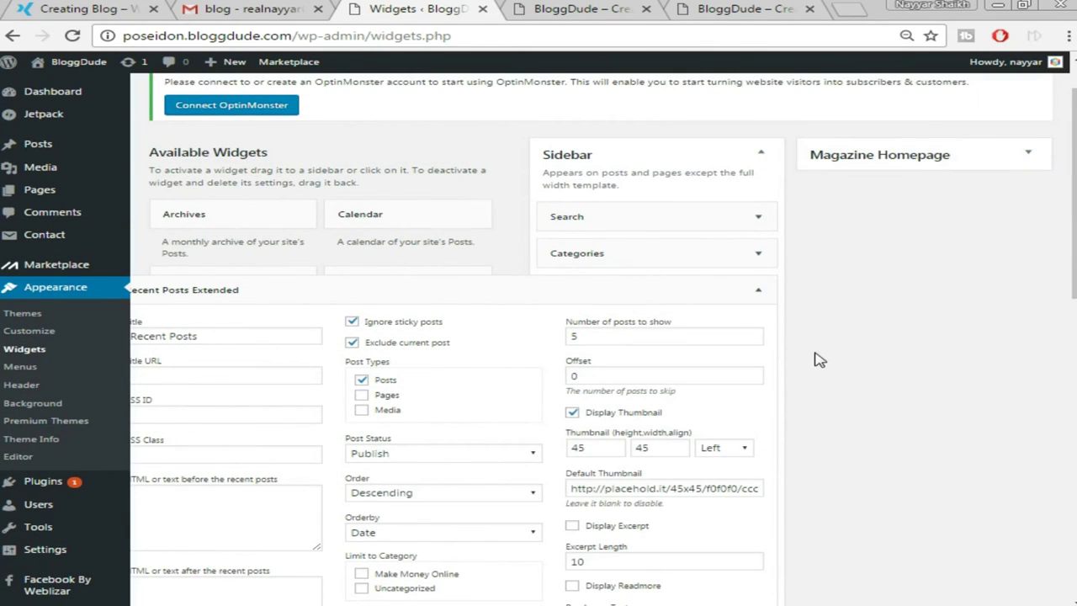
scroll(819, 359, down, 1)
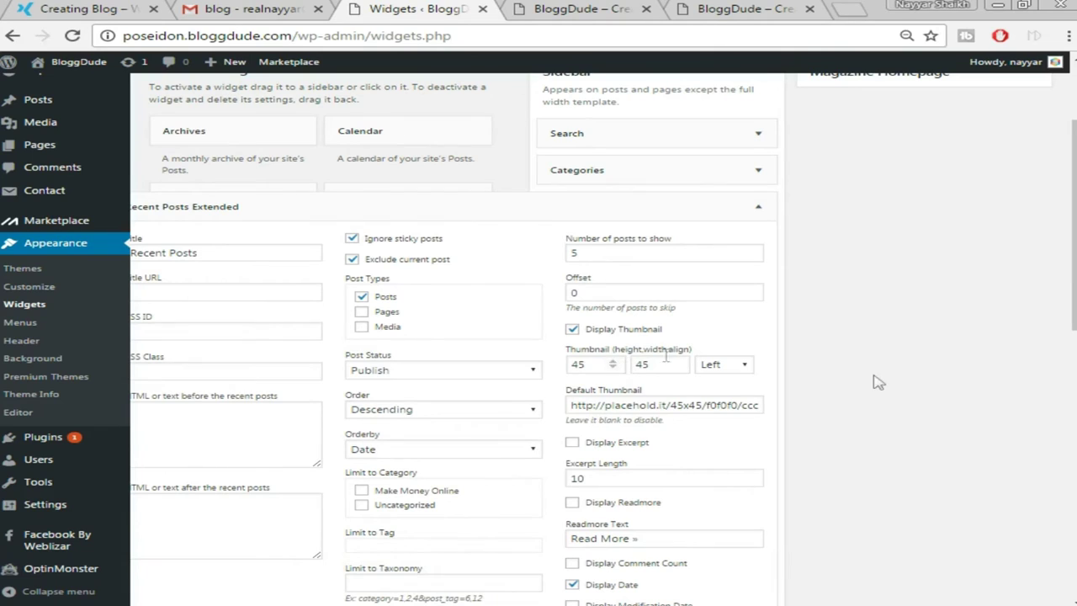
- Set the thumbnail size to 65 wide by 45 high and save the widget
key(Tab)
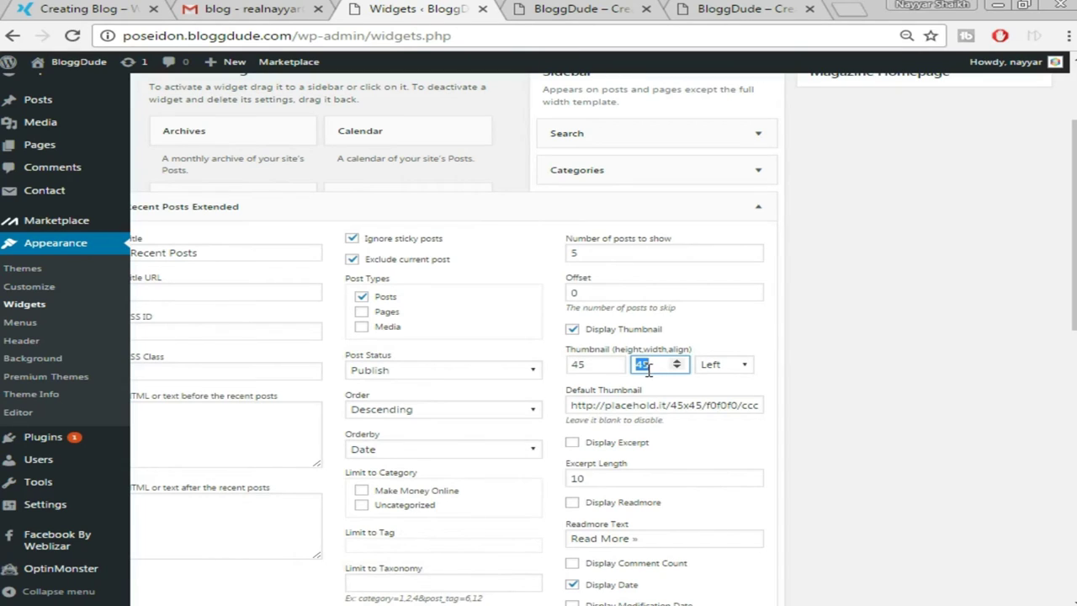
scroll(851, 412, down, 3)
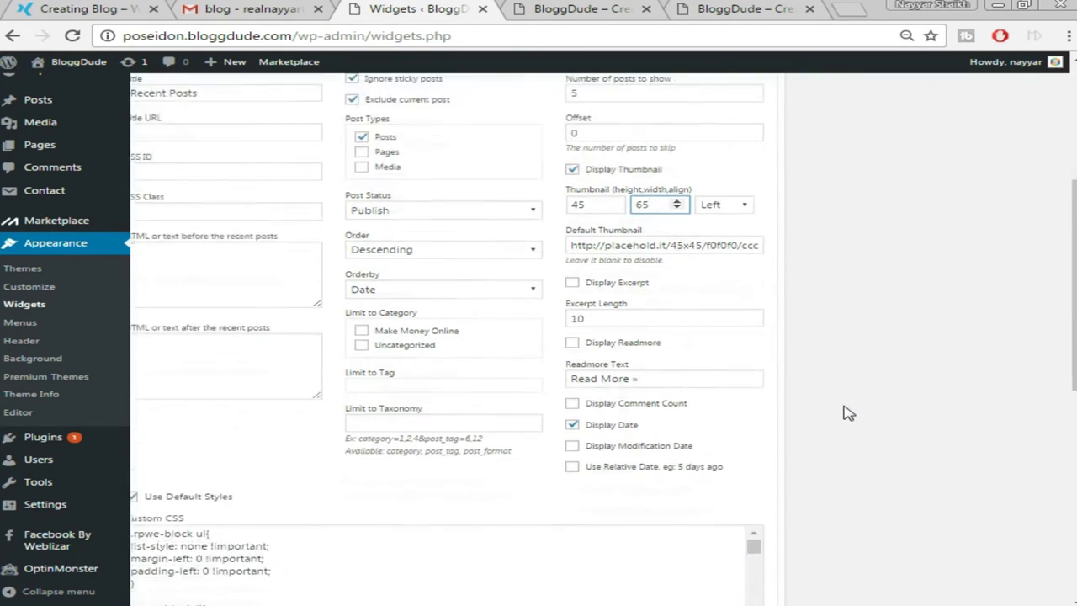
scroll(851, 449, down, 1)
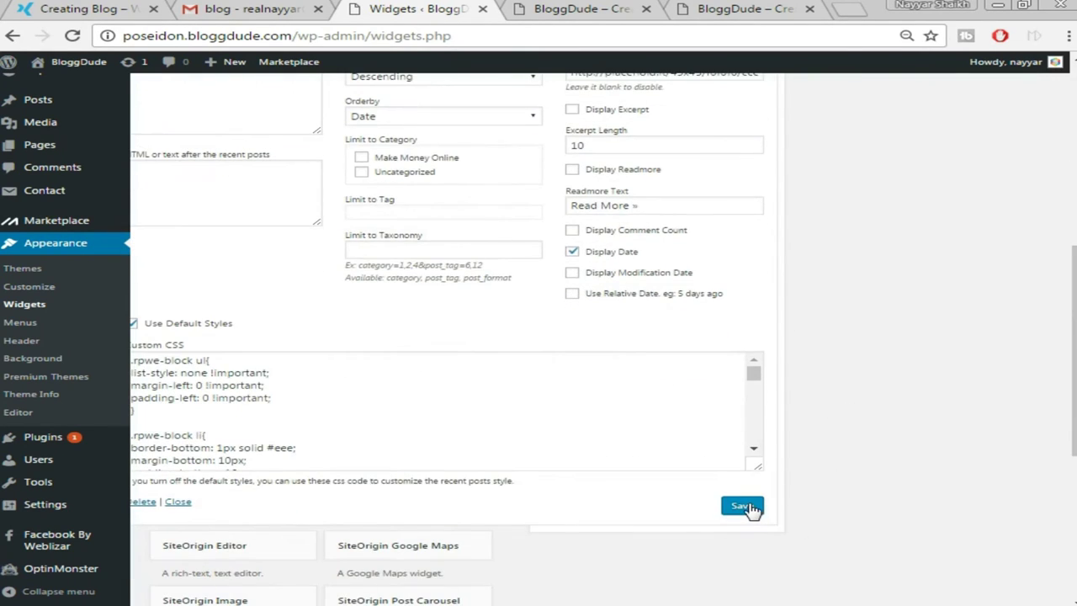
click(742, 507)
scroll(844, 503, up, 6)
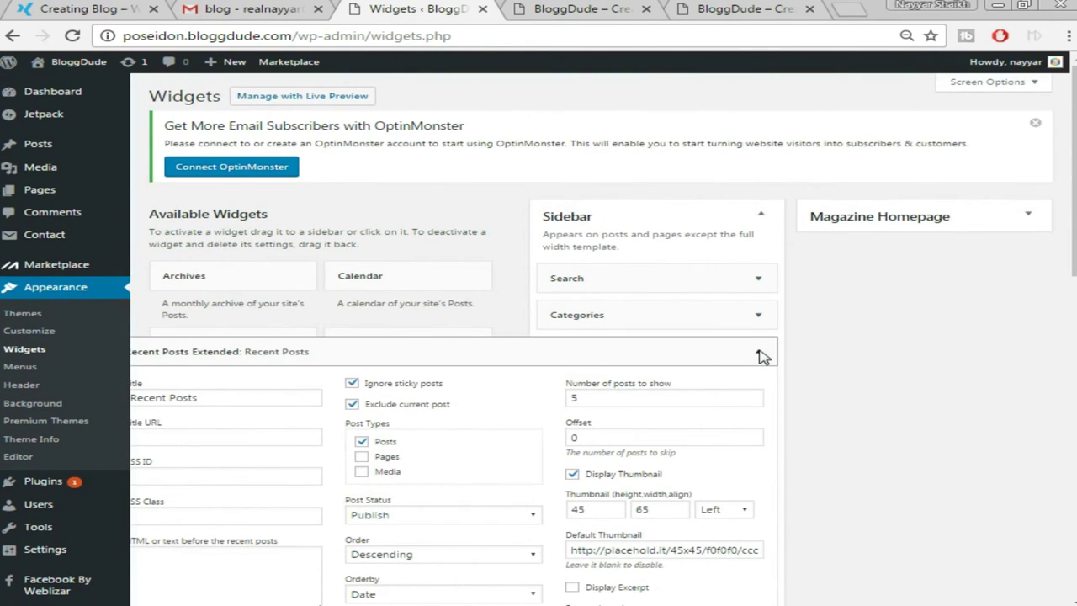
- Collapse Recent Posts Extended and preview the live blog in the other tab
click(760, 356)
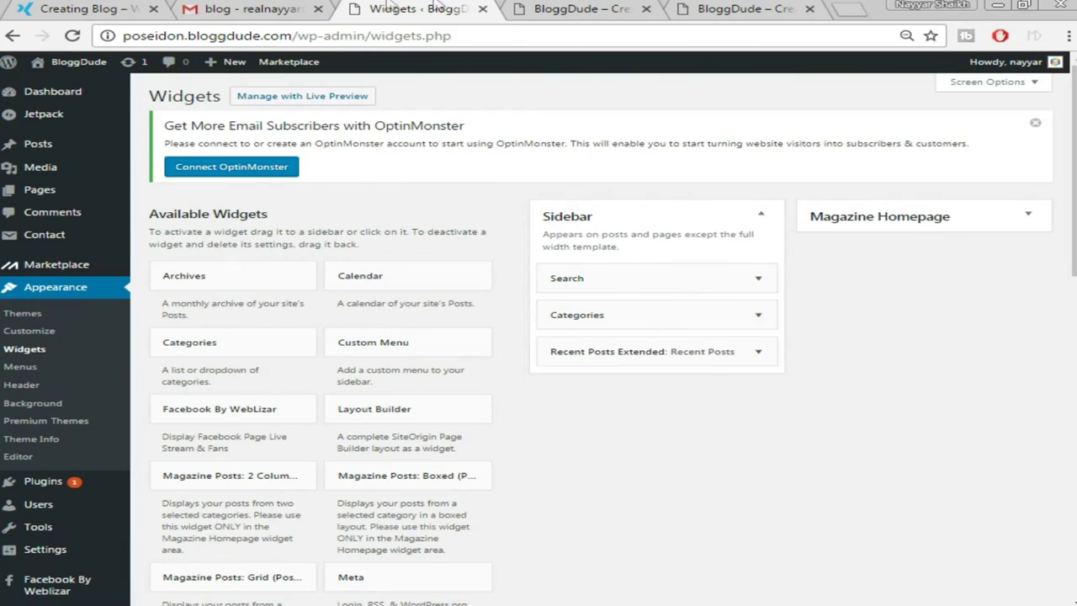
click(99, 6)
scroll(958, 315, down, 4)
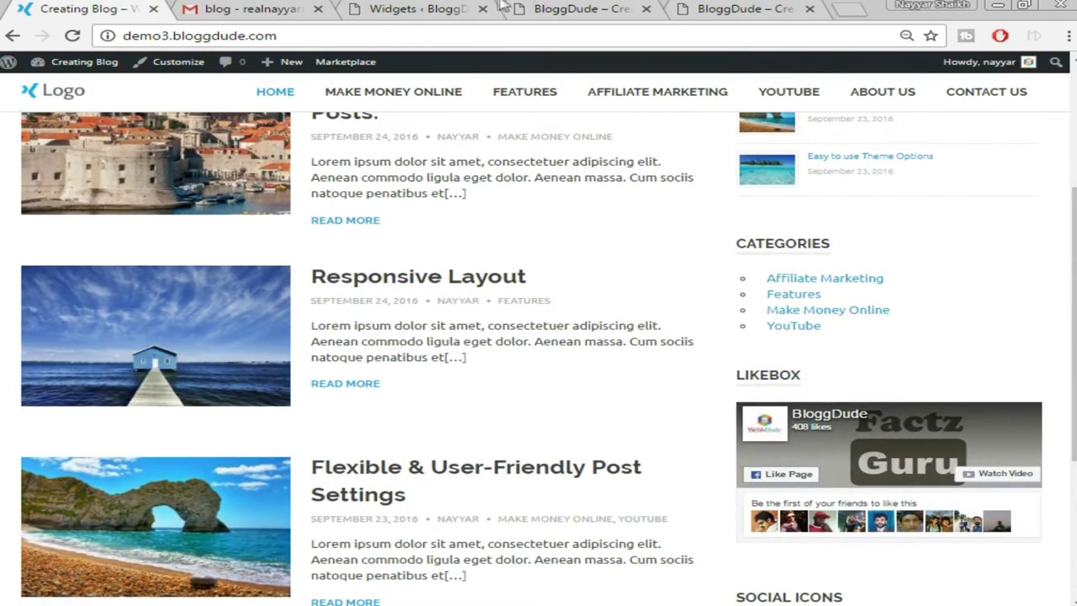
click(545, 7)
click(411, 9)
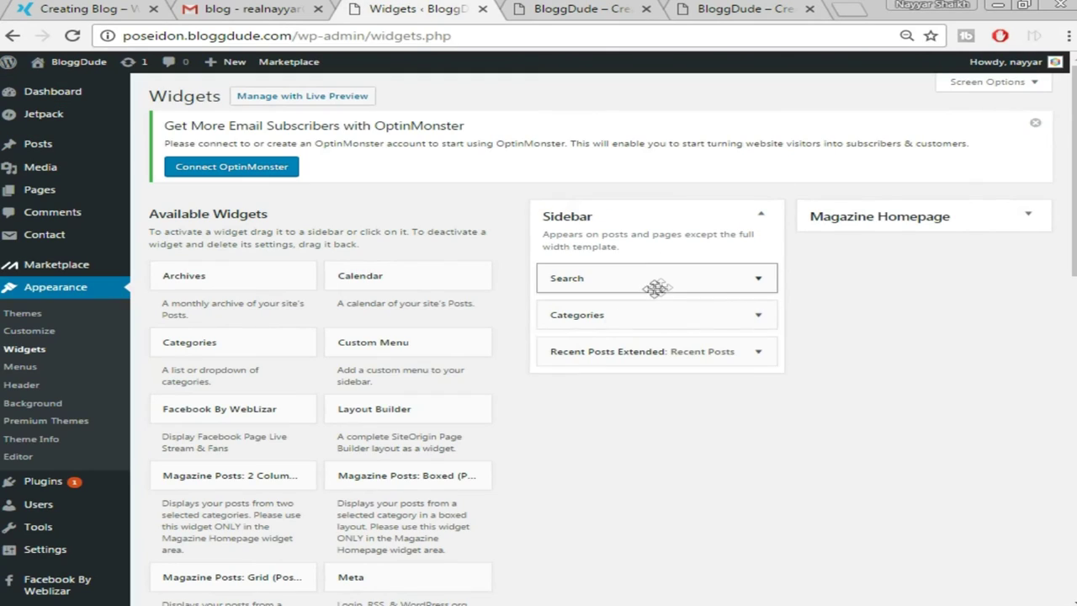
- Drag the Categories widget below Recent Posts Extended in the Sidebar
click(646, 316)
click(669, 318)
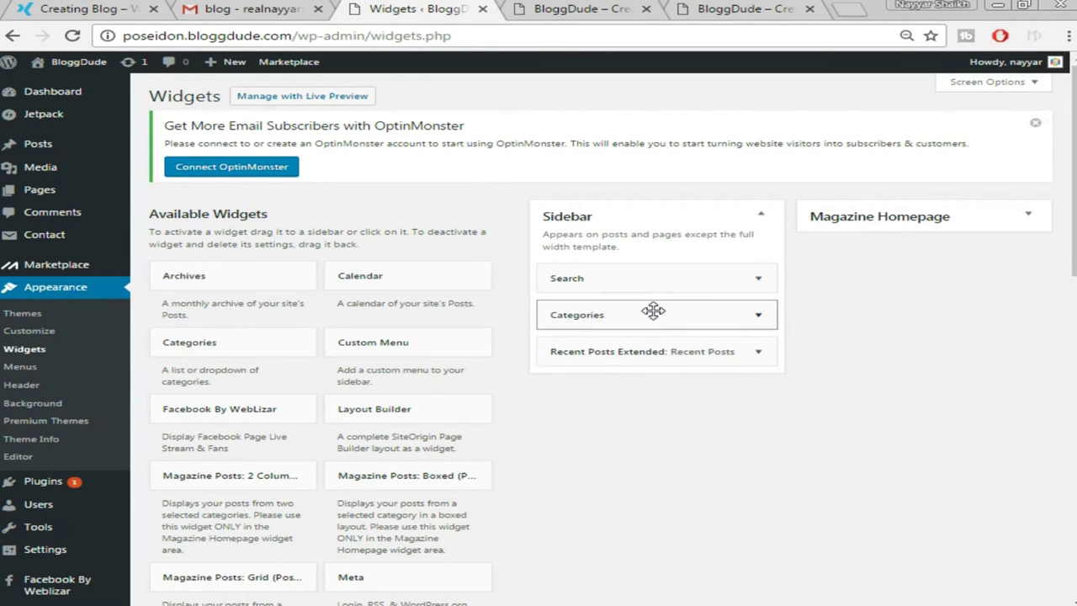
drag(654, 310, 651, 356)
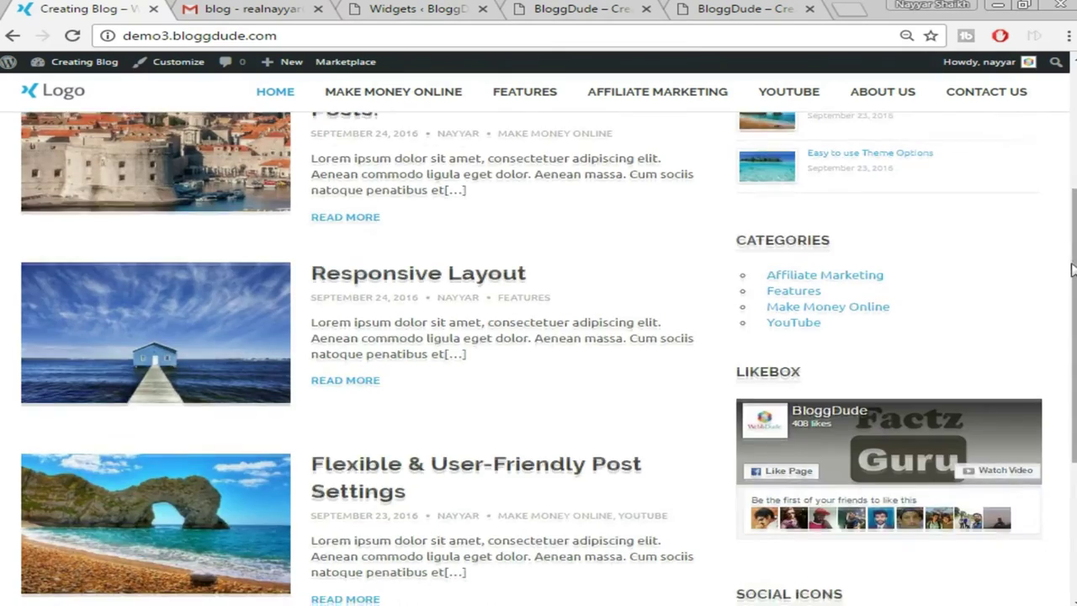
scroll(670, 262, down, 2)
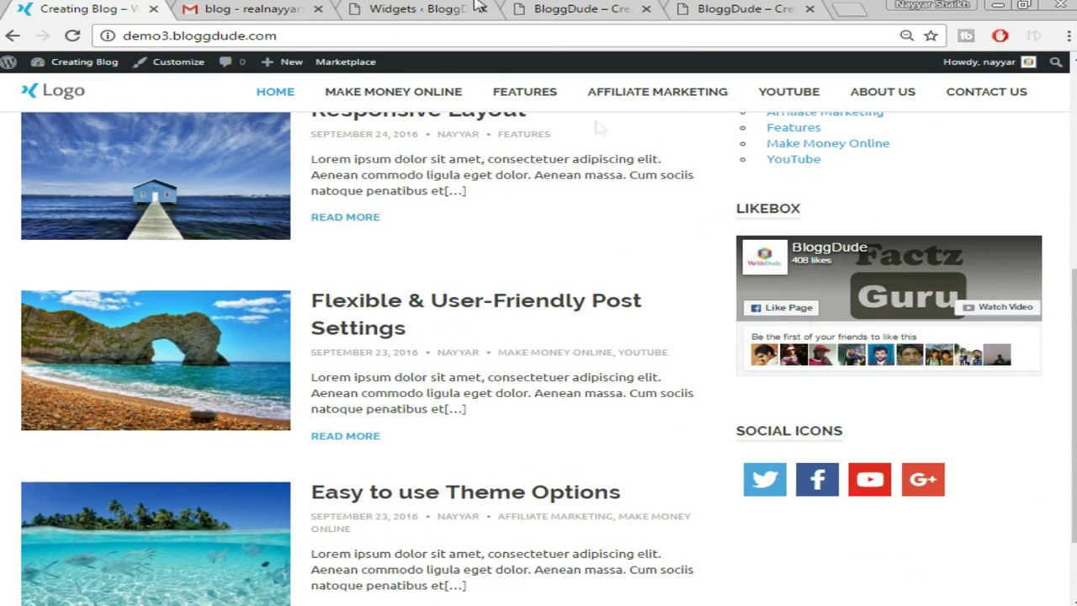
click(558, 9)
click(444, 7)
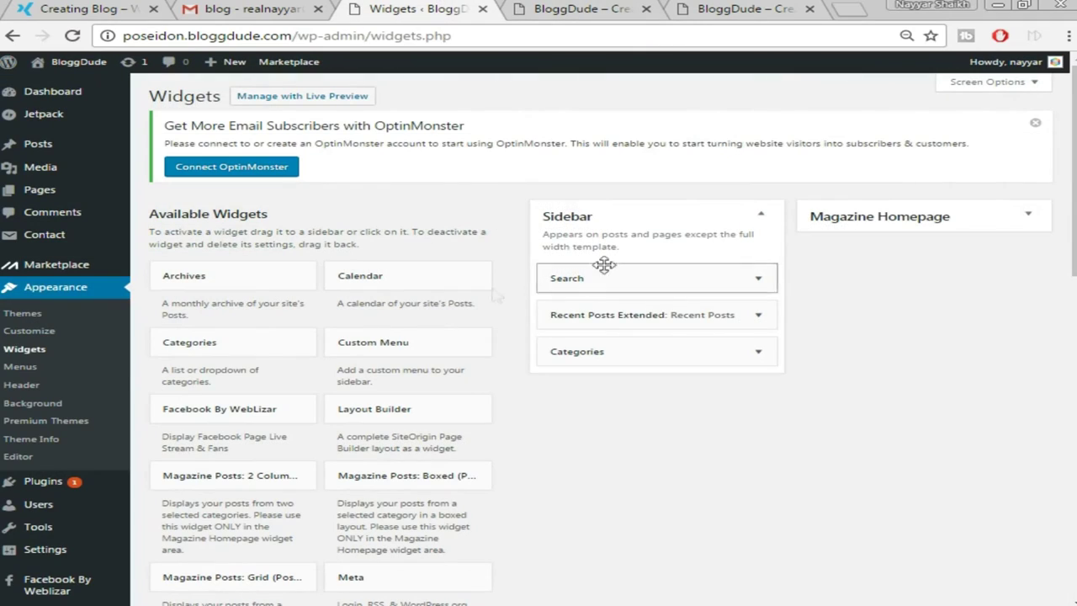
scroll(517, 429, down, 1)
scroll(614, 421, down, 4)
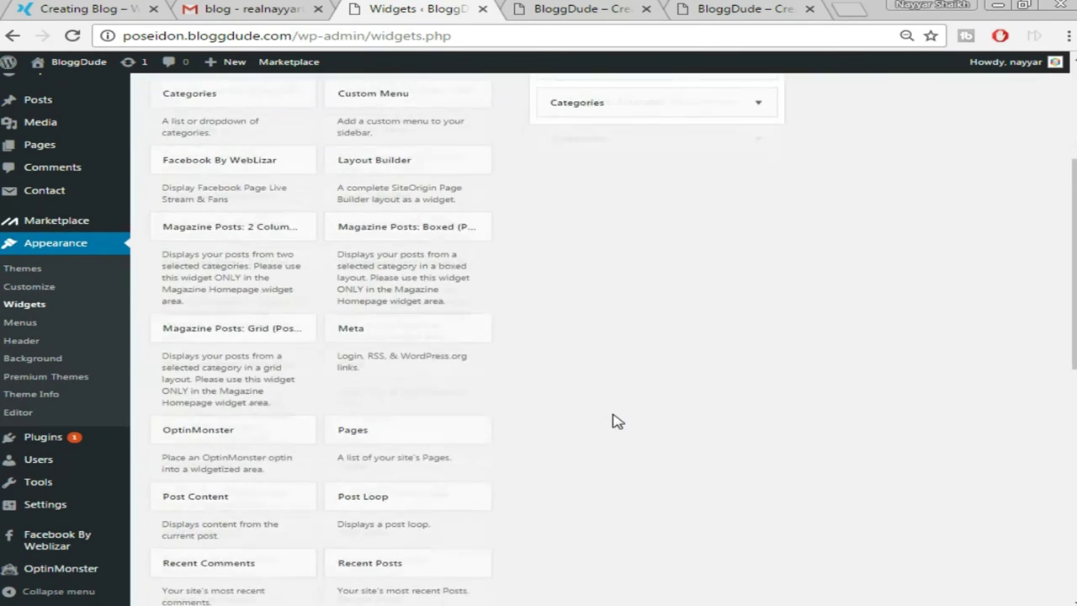
scroll(580, 416, up, 3)
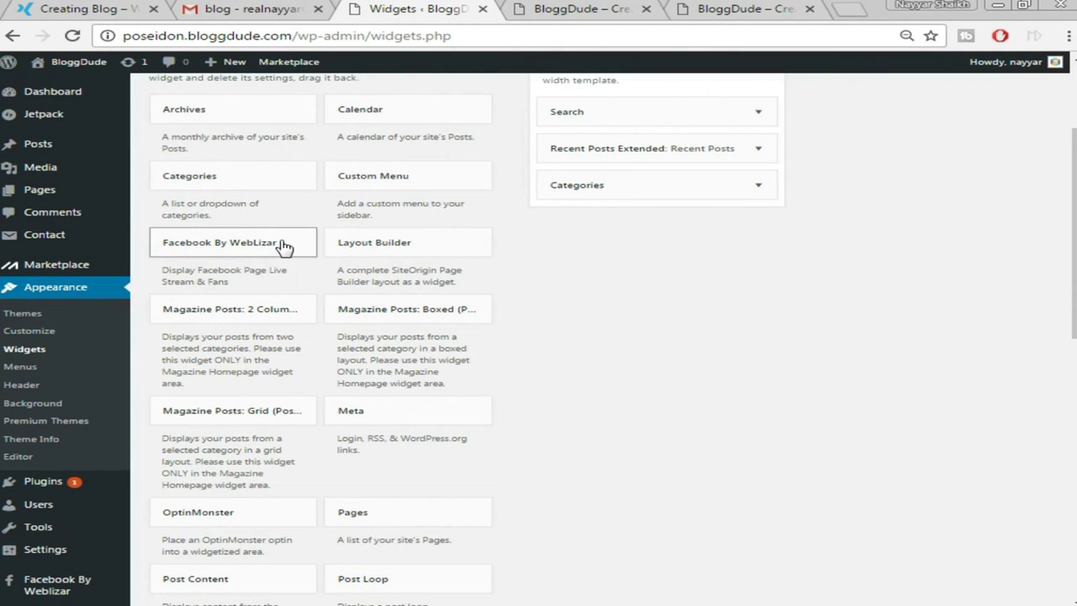
- Add the Facebook By WebLizar widget to the Sidebar, comparing with the live Likebox
click(283, 244)
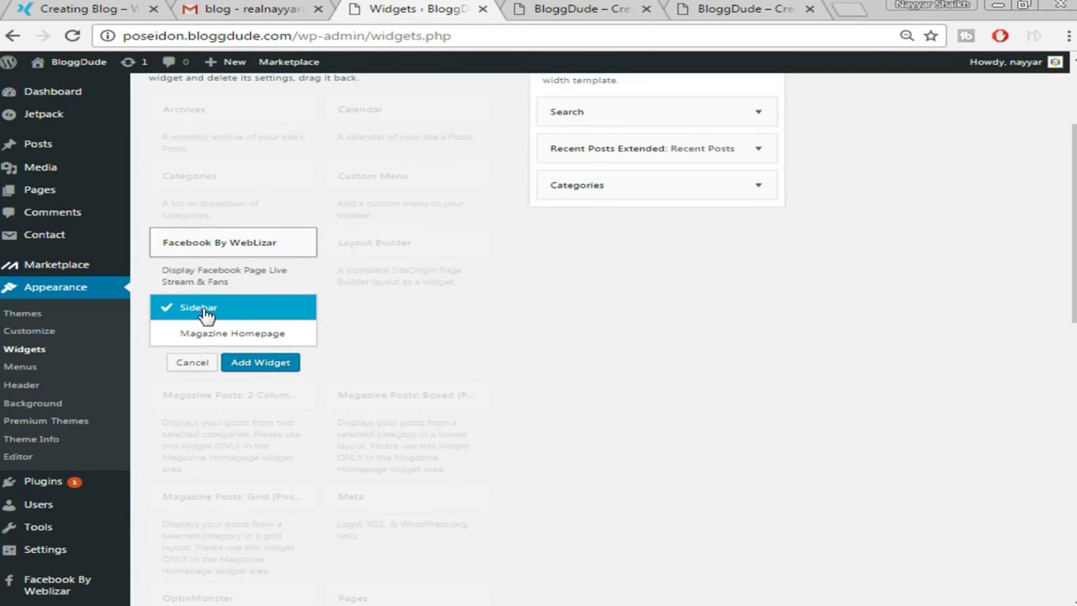
click(262, 367)
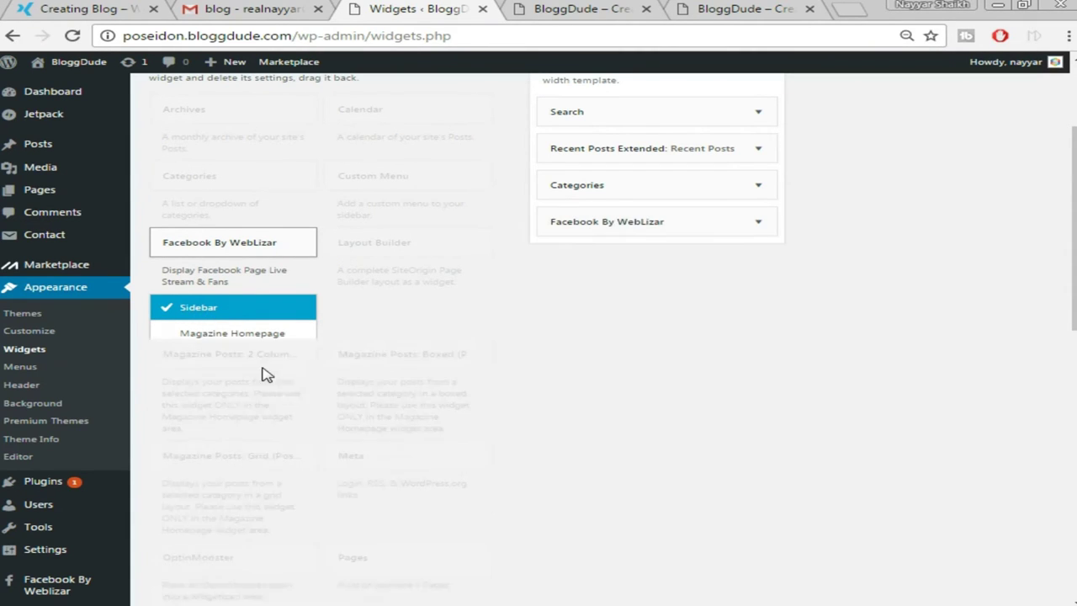
scroll(839, 259, down, 1)
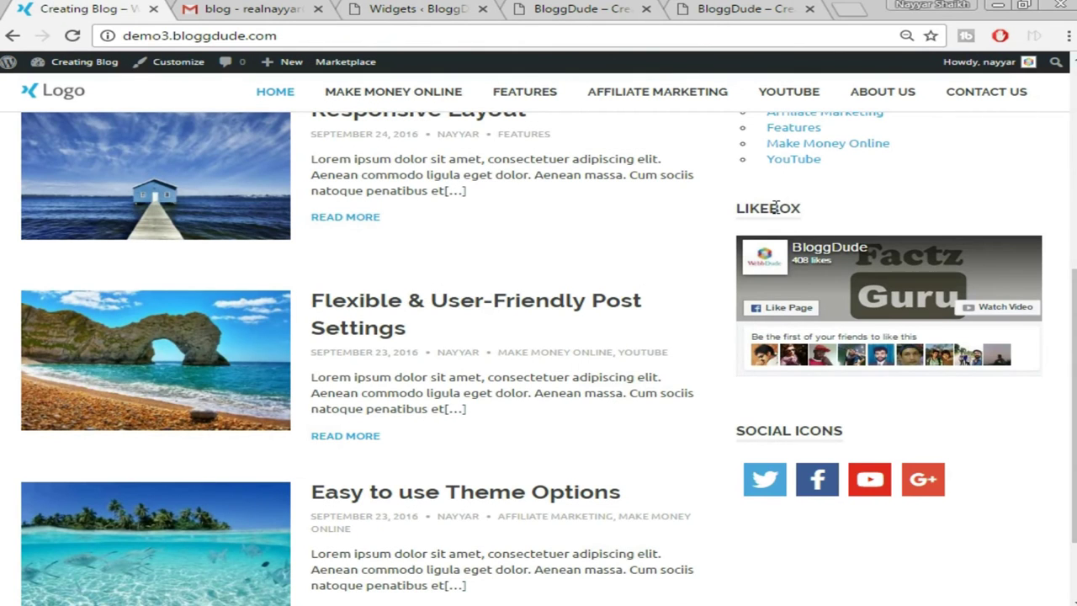
double_click(772, 208)
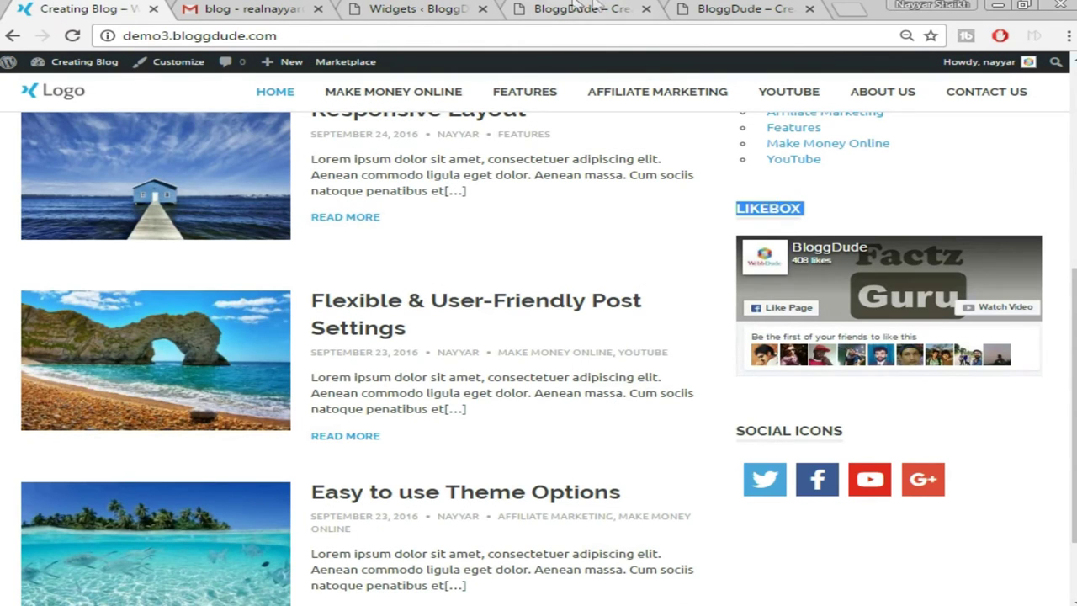
click(578, 6)
click(417, 4)
- Title the widget 'Like us on FB!' and point its page URL to facebook.com/bloggdude
double_click(613, 182)
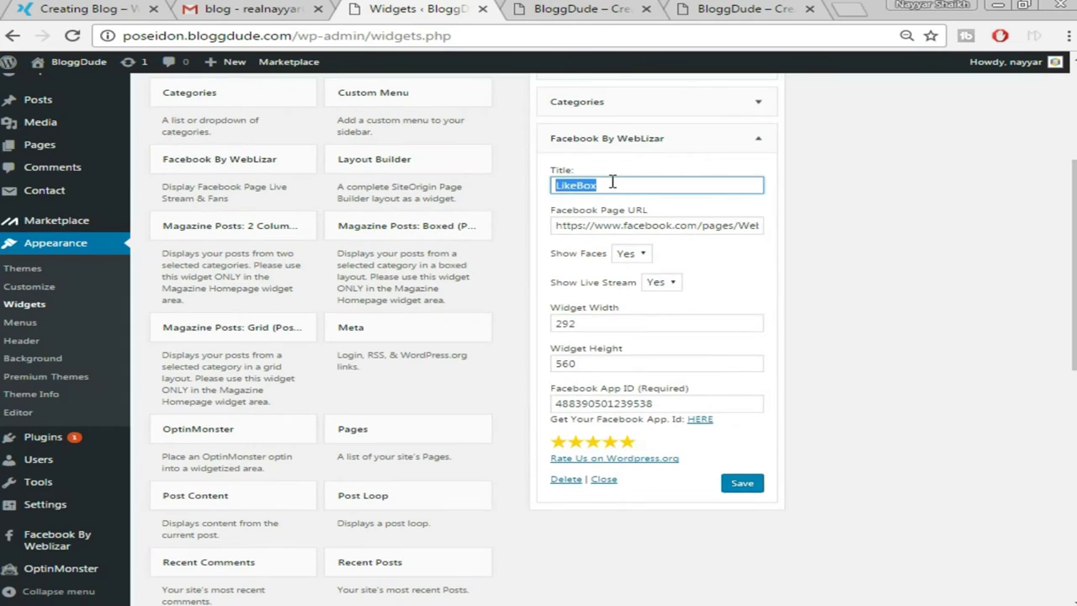
text(Like us on FB!)
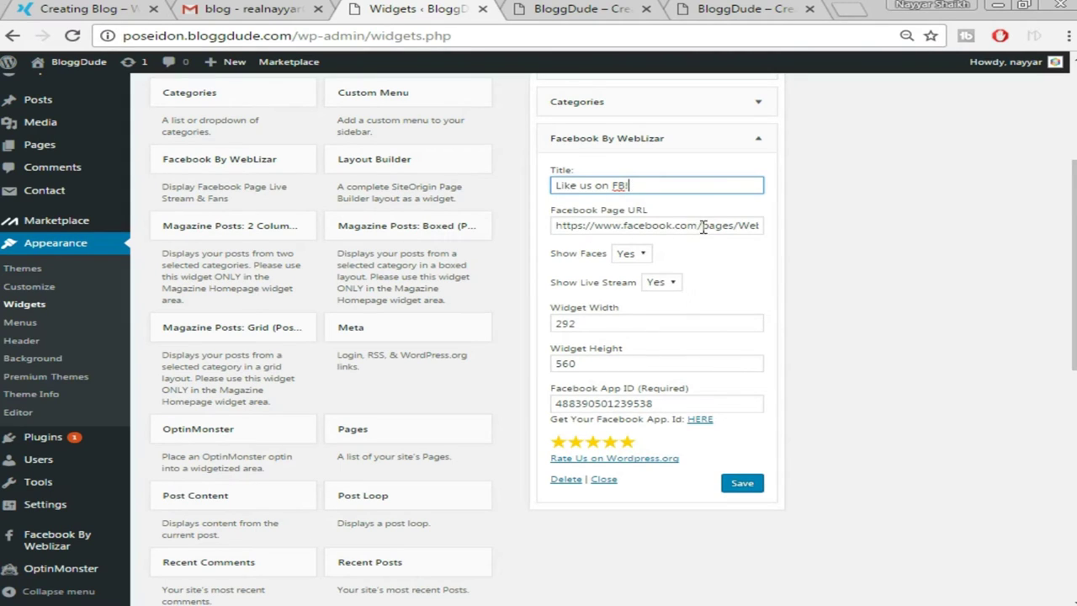
drag(703, 225, 762, 225)
text(blo)
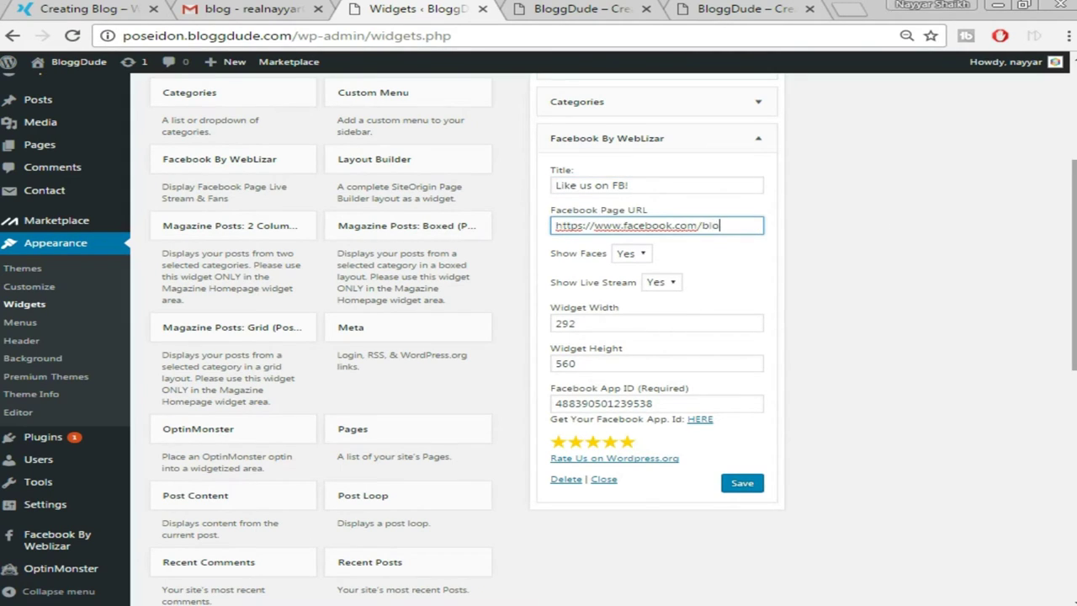
text(ggdude)
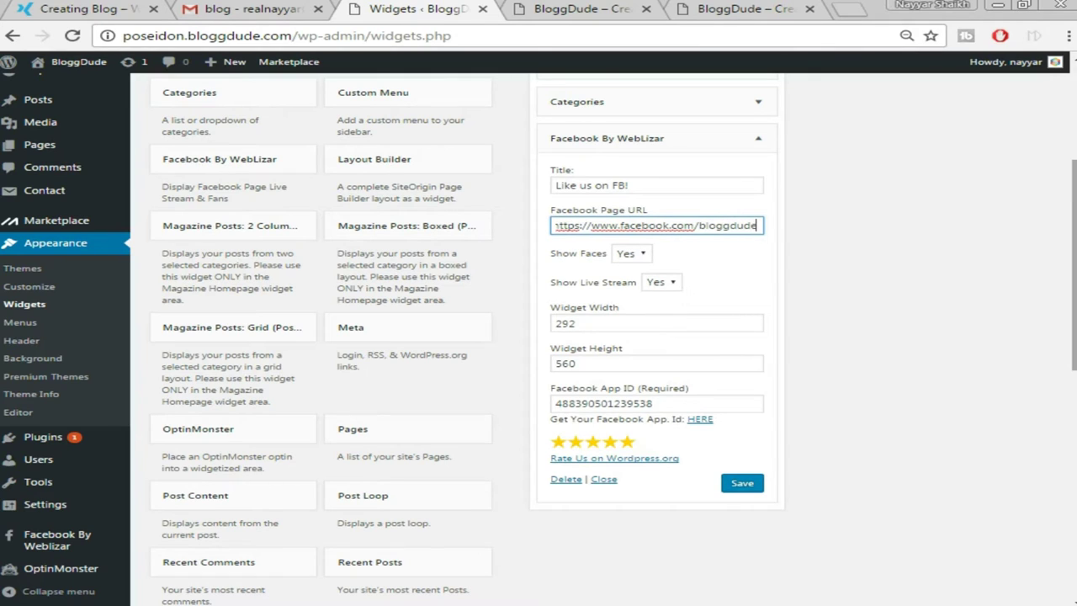
- Keep Show Faces on Yes, set Show Live Stream to No and widget width to 364
click(633, 254)
click(630, 269)
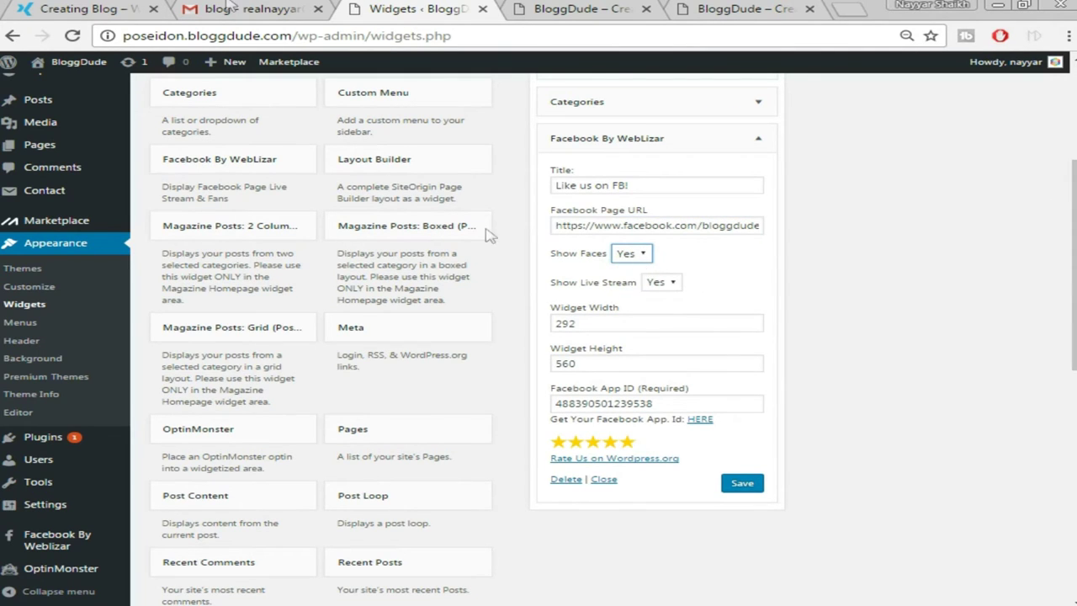
click(94, 9)
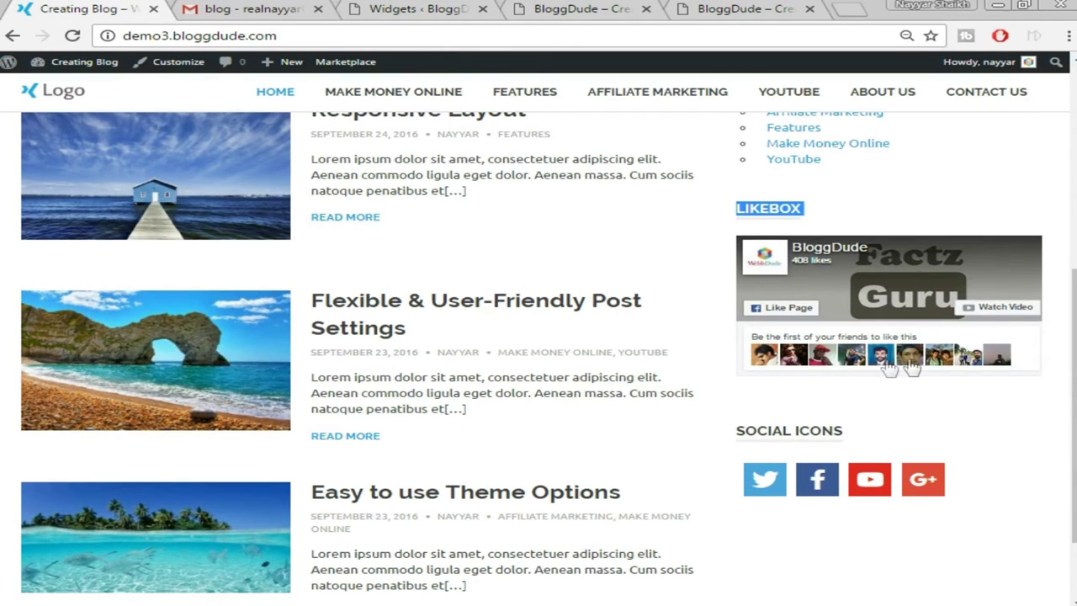
click(493, 7)
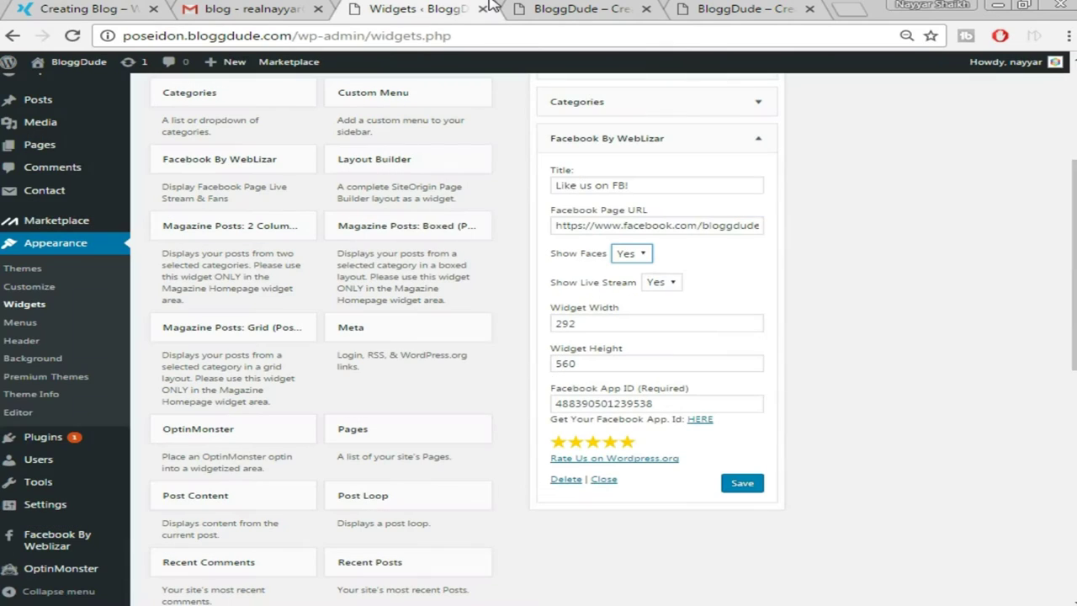
click(672, 286)
click(656, 313)
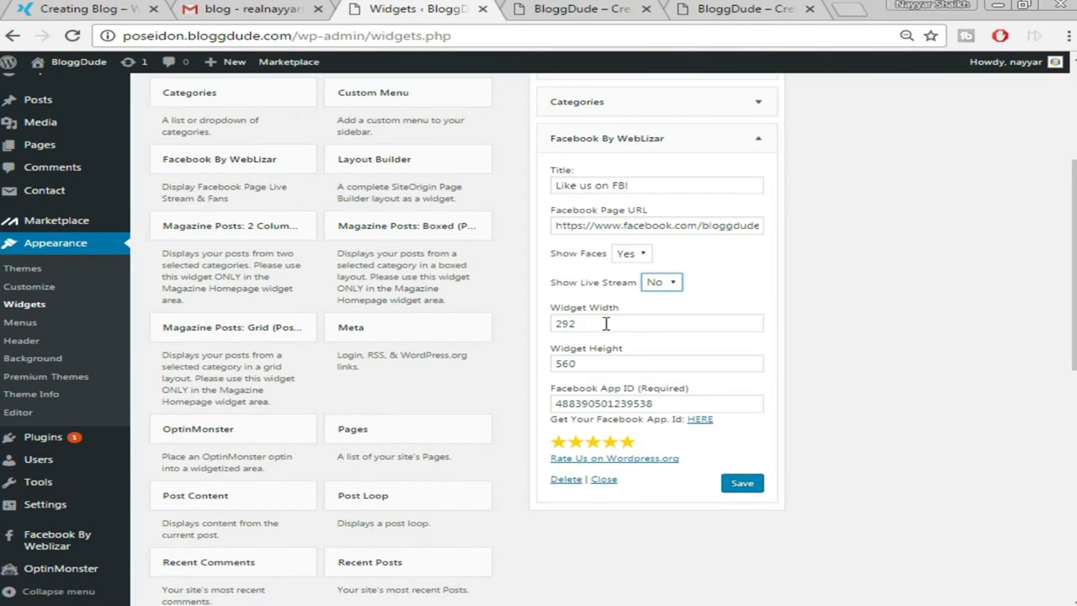
drag(605, 324, 445, 323)
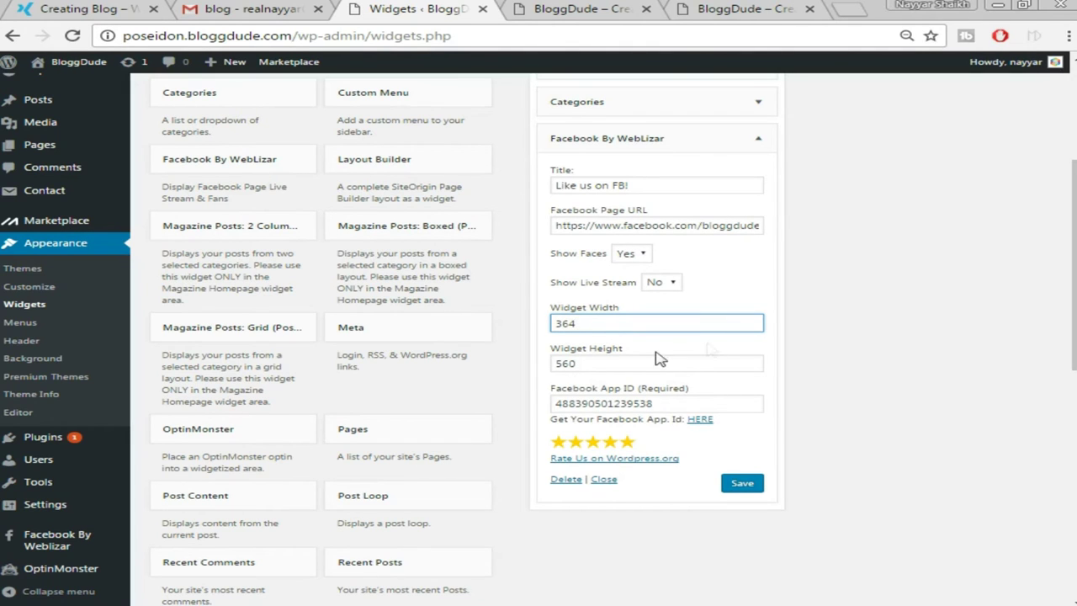
scroll(887, 378, down, 1)
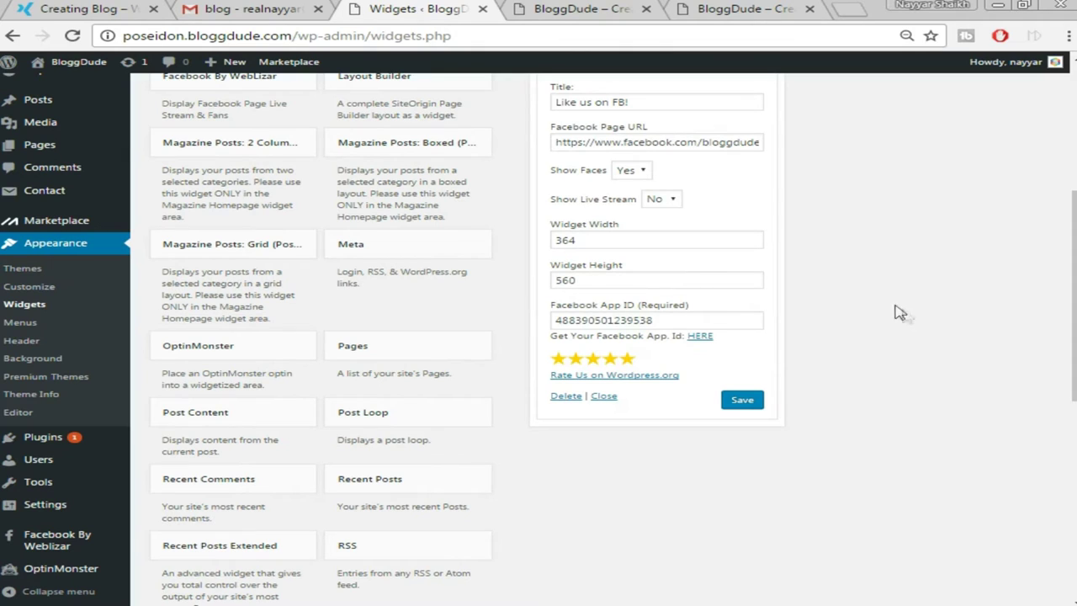
- Create a new Facebook app named BloggDude in the Education category
click(700, 336)
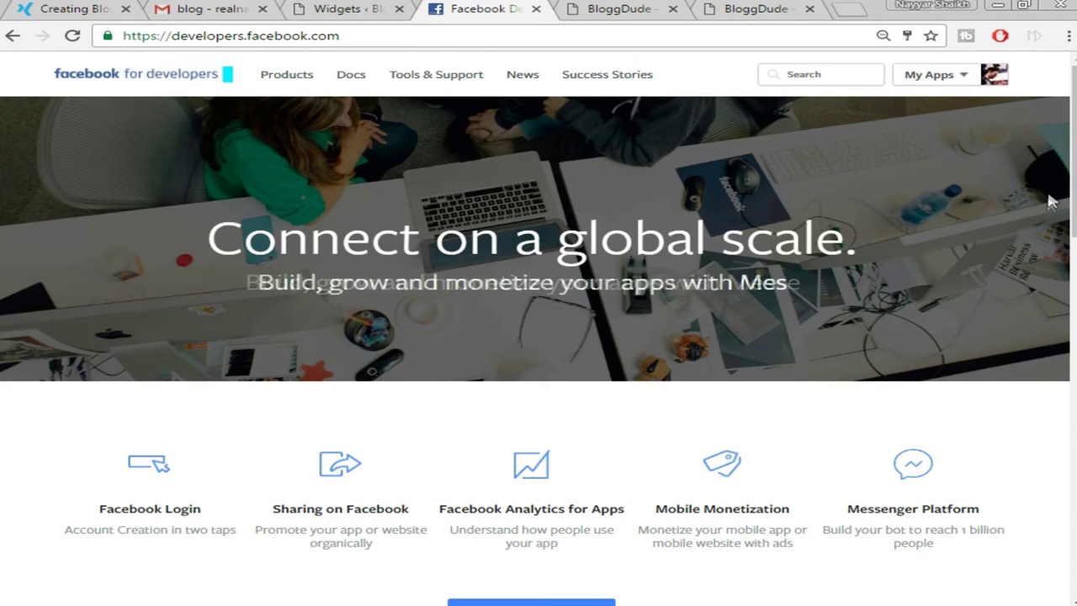
mouse_move(968, 83)
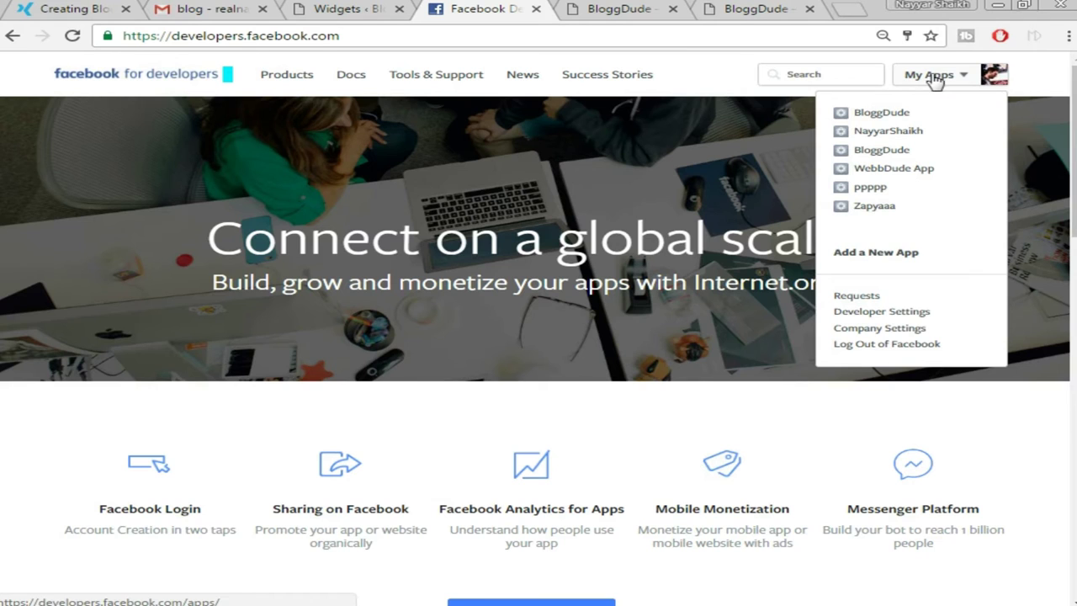
click(890, 255)
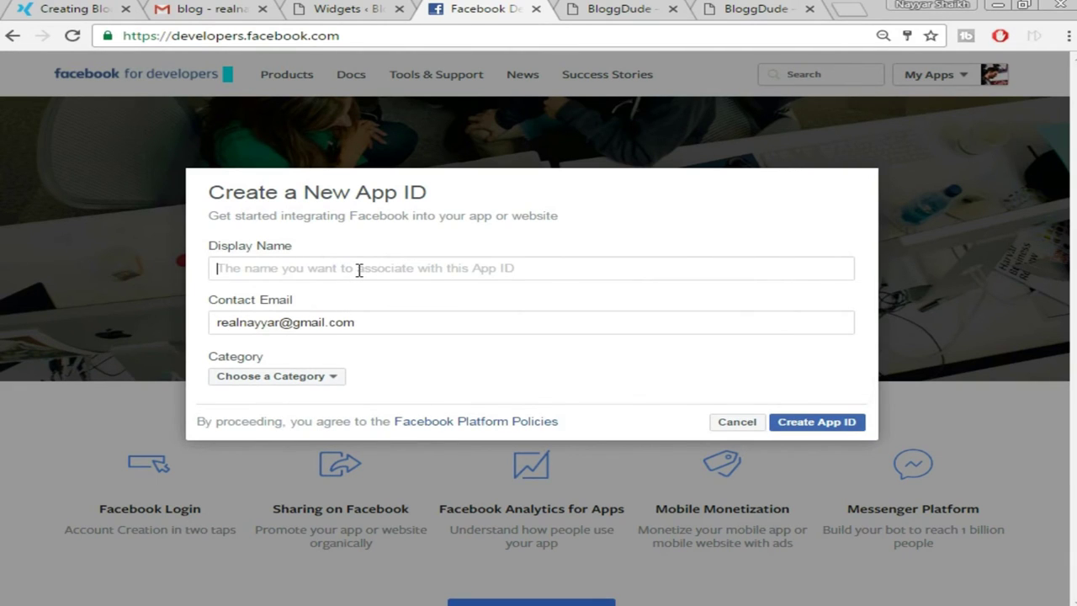
text(Blogg)
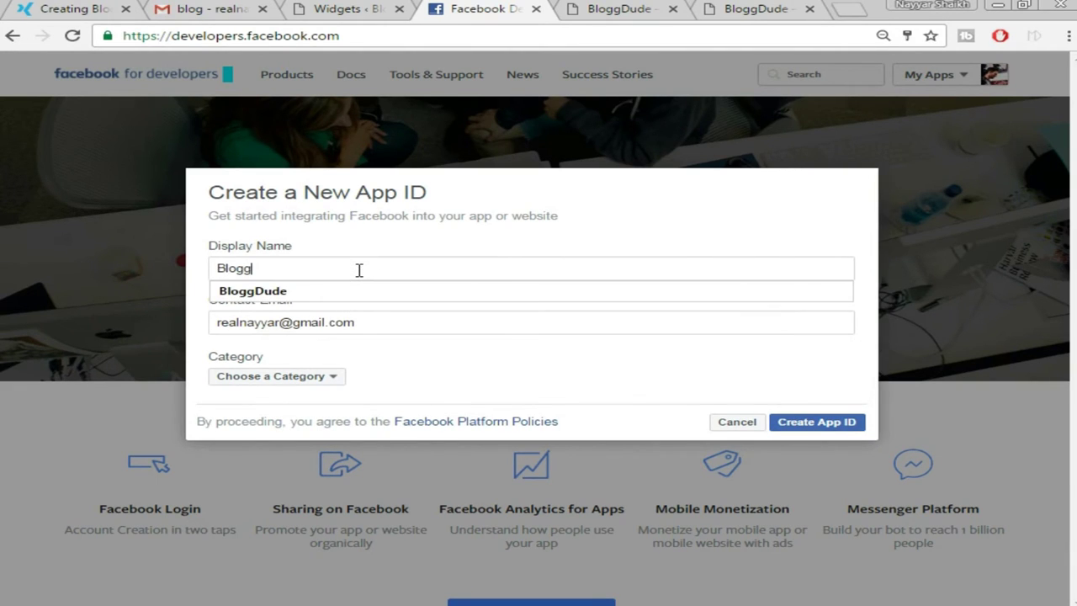
text(Dudew)
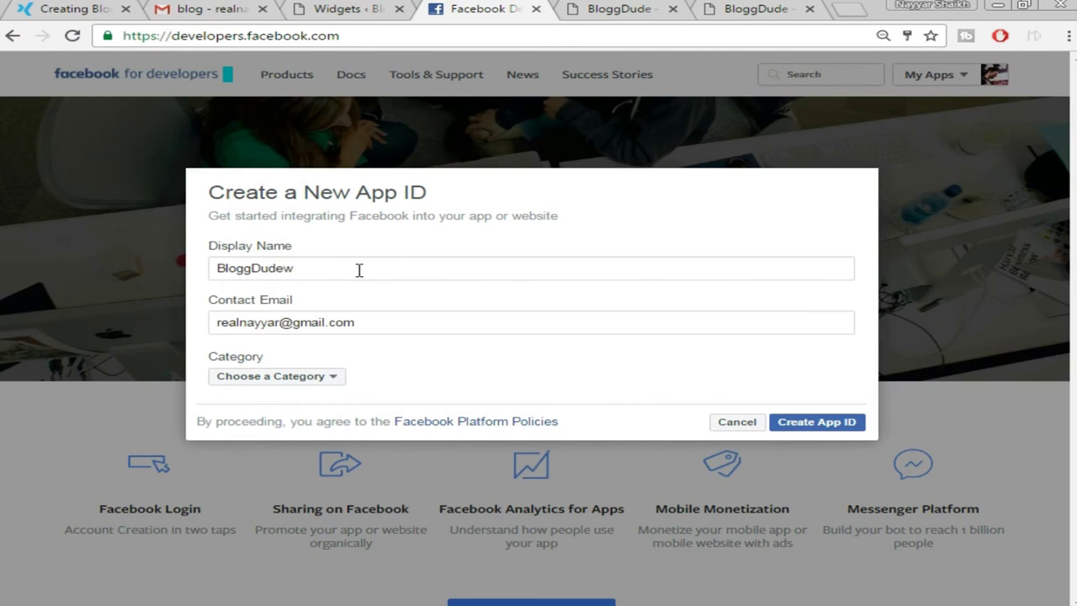
key(BackSpace)
click(384, 292)
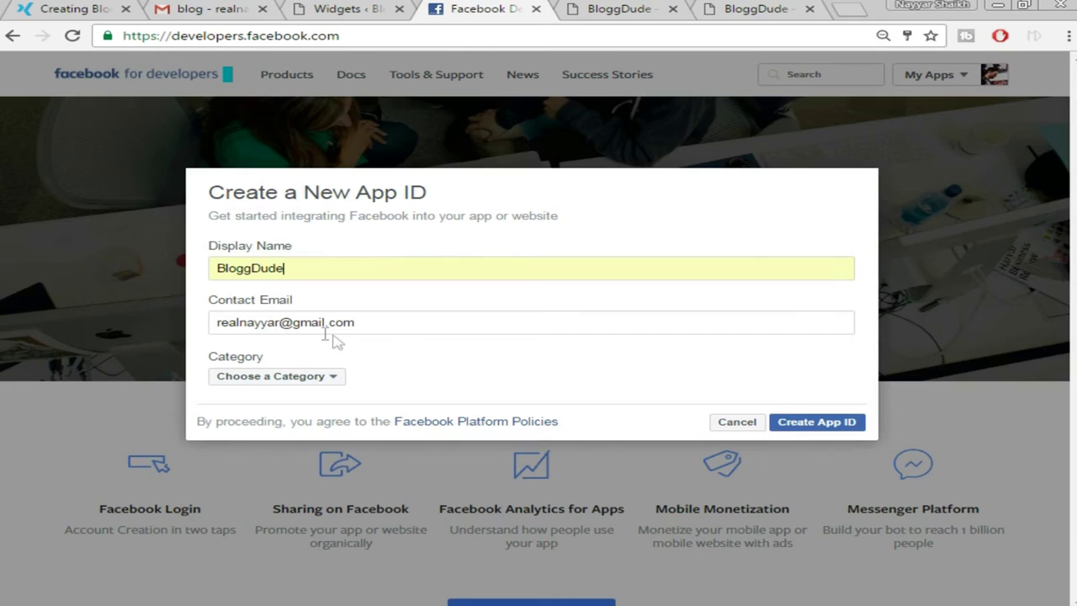
click(313, 378)
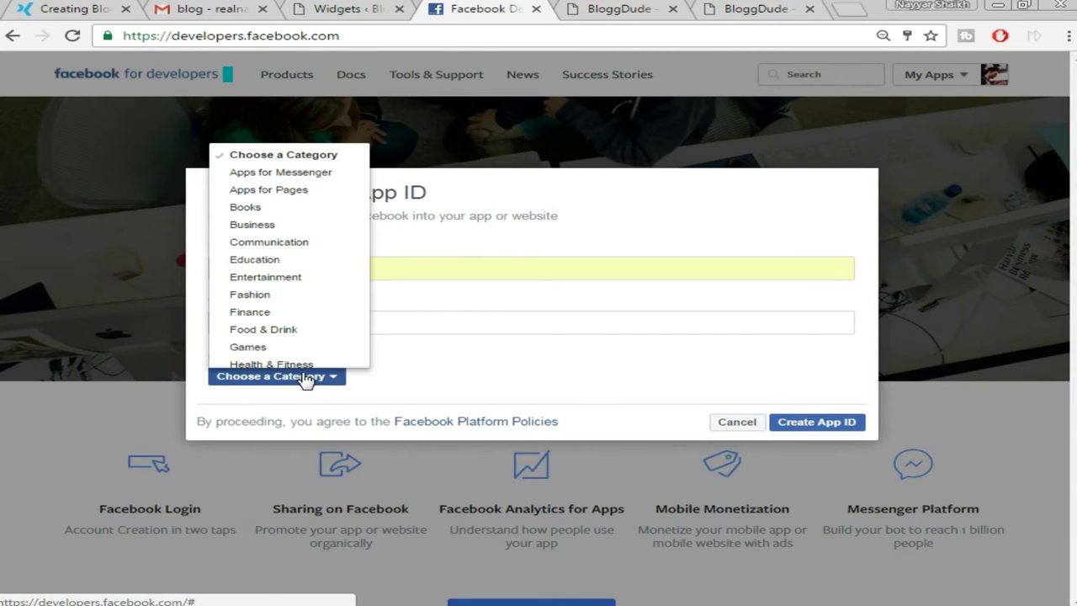
click(293, 268)
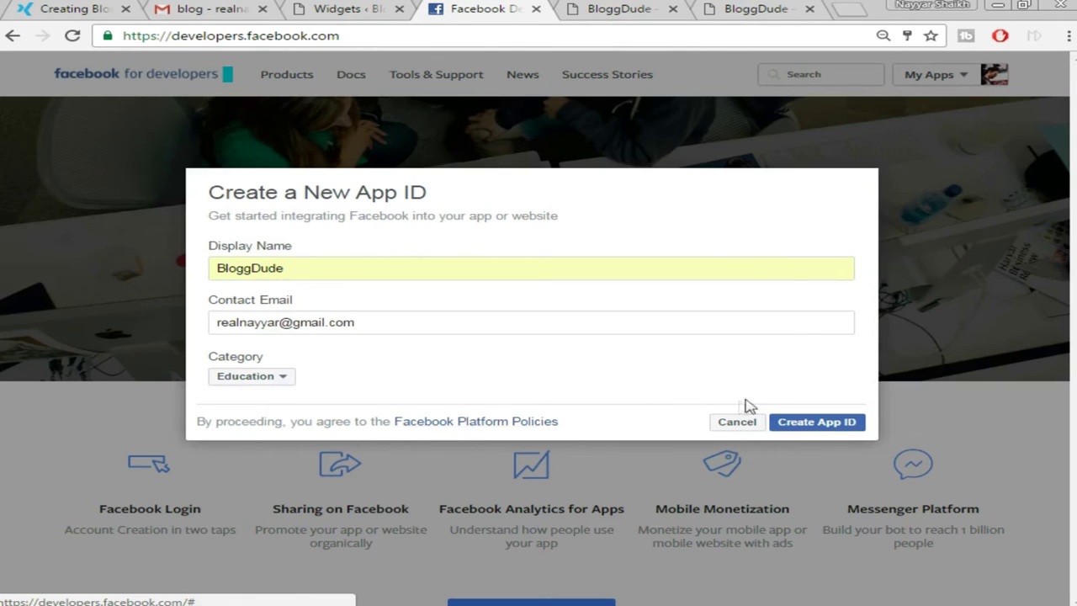
click(814, 423)
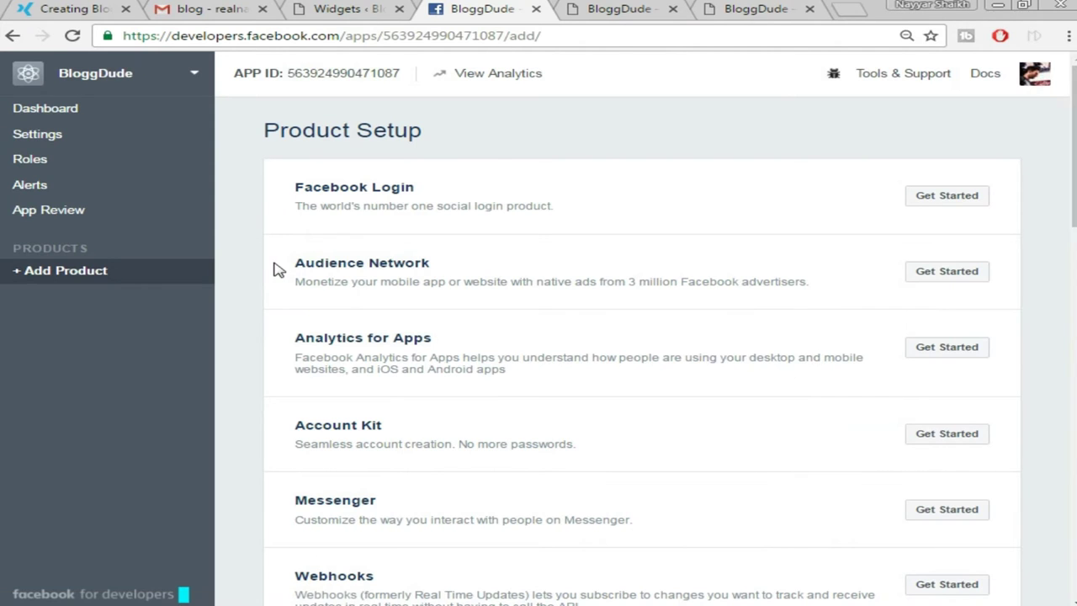
- Copy the BloggDude app's App ID from its dashboard and return to WordPress
click(66, 113)
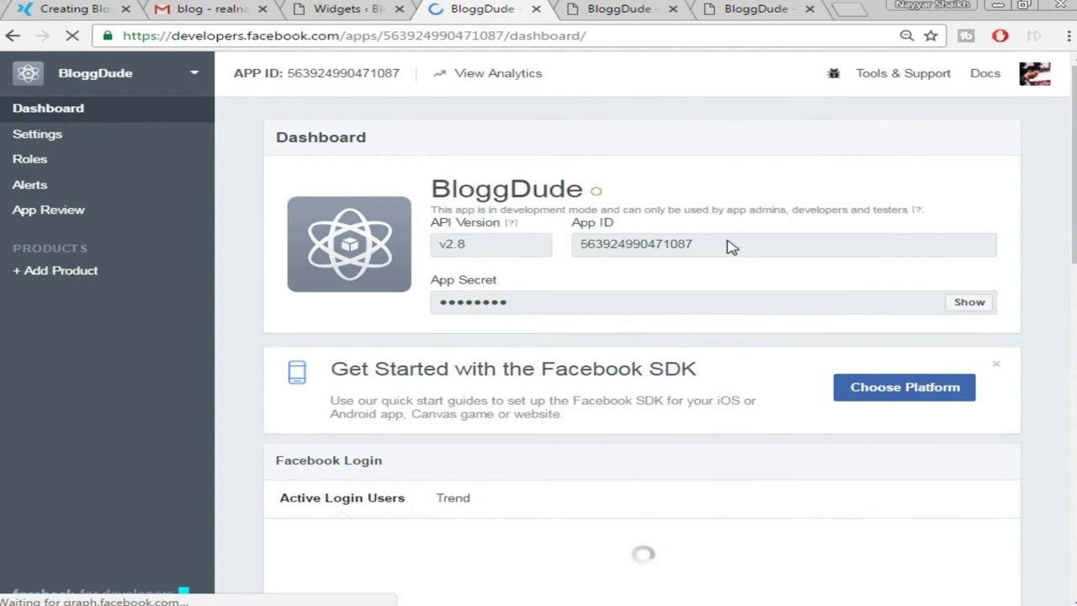
double_click(674, 244)
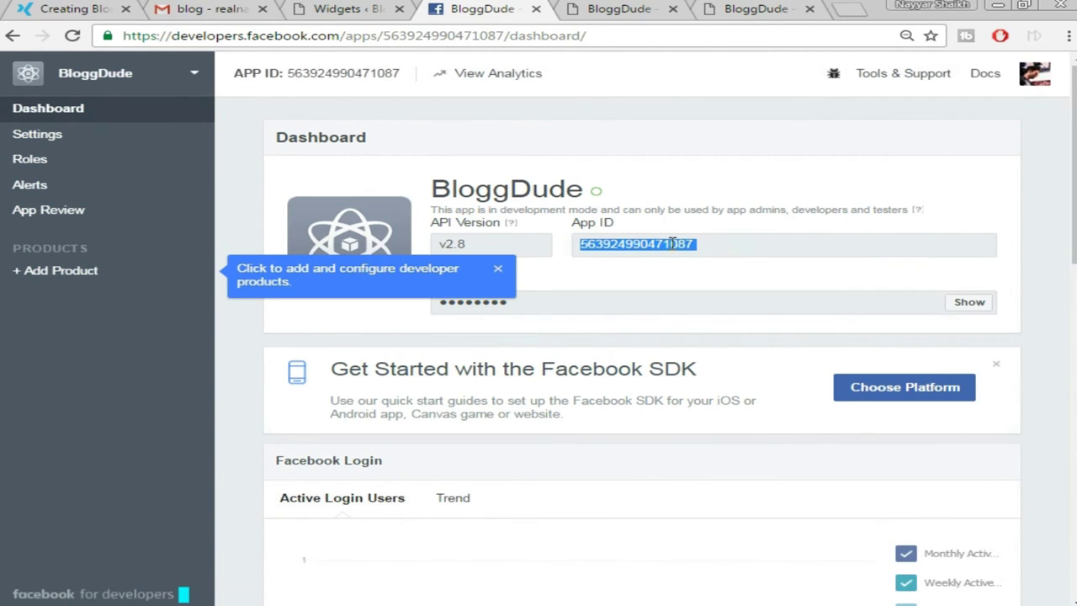
right_click(689, 249)
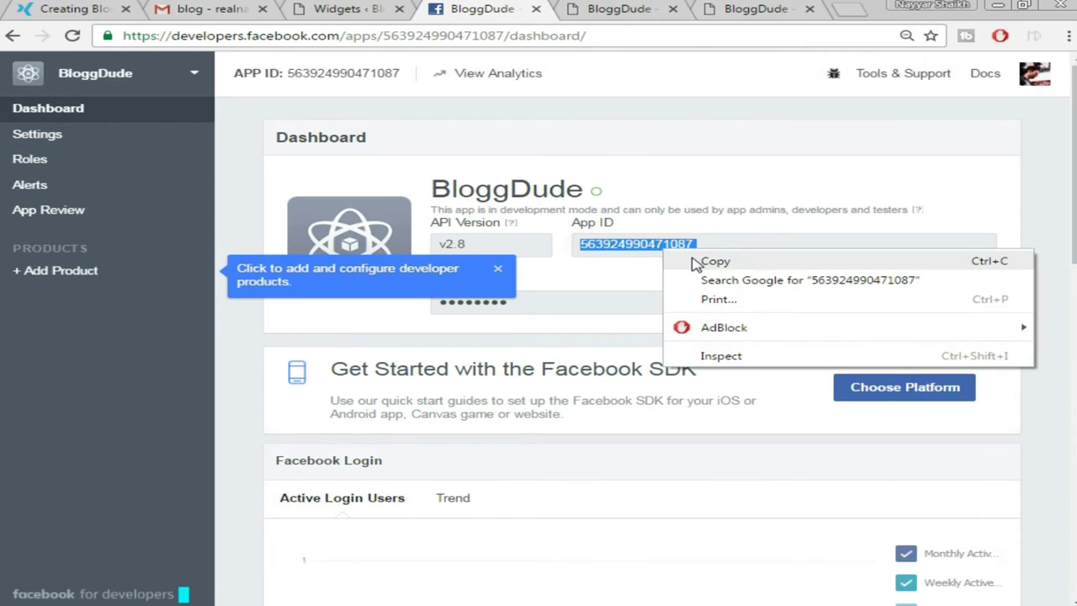
click(699, 262)
click(332, 8)
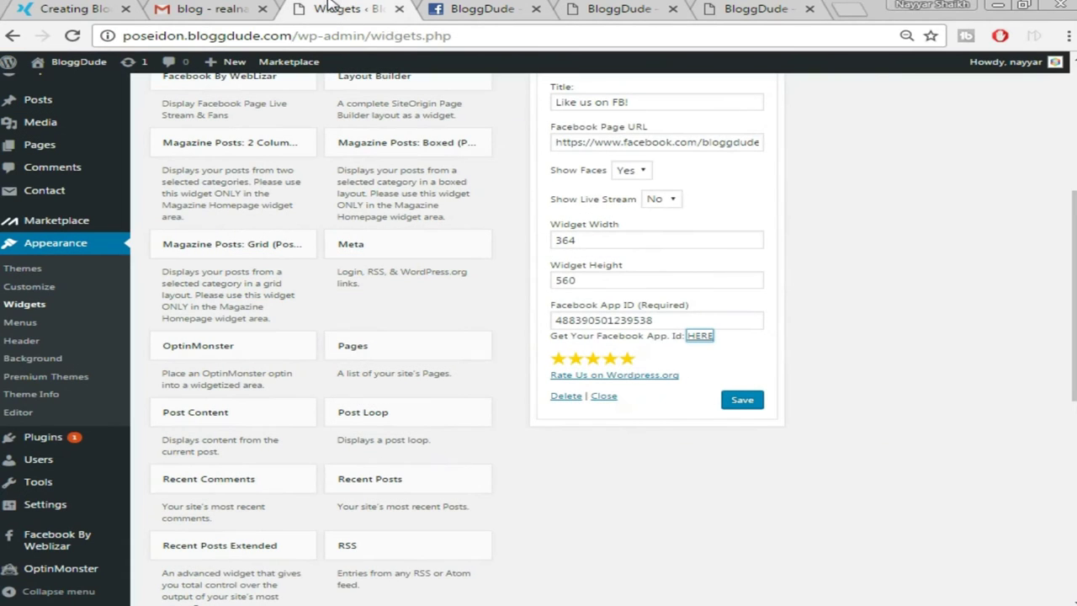
- Replace the Facebook App ID with the new app's ID, save, and collapse the widget
double_click(663, 320)
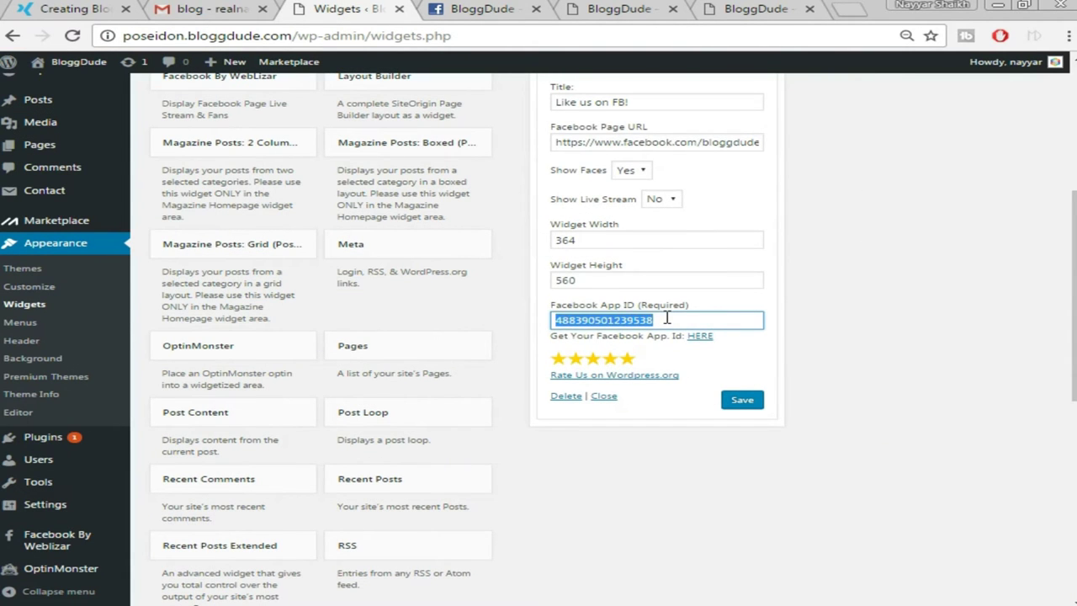
key(BackSpace)
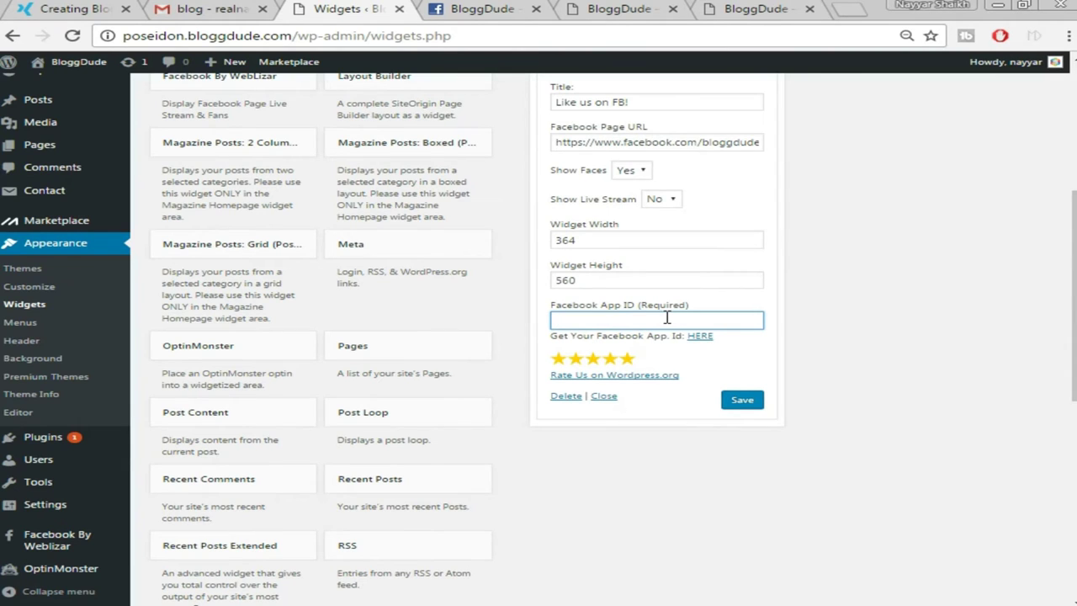
key(ctrl+v)
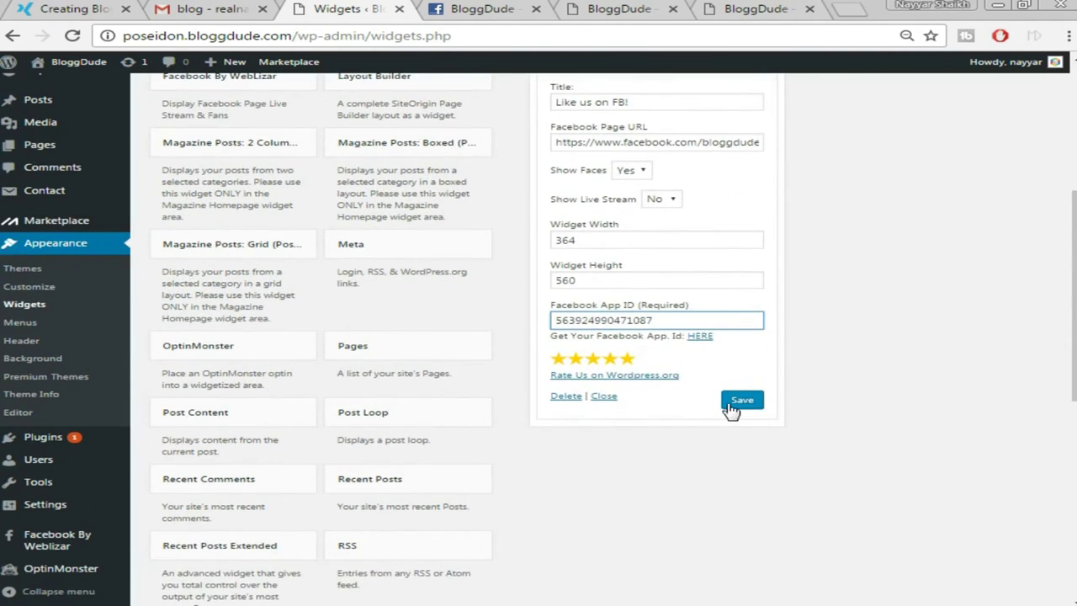
click(731, 404)
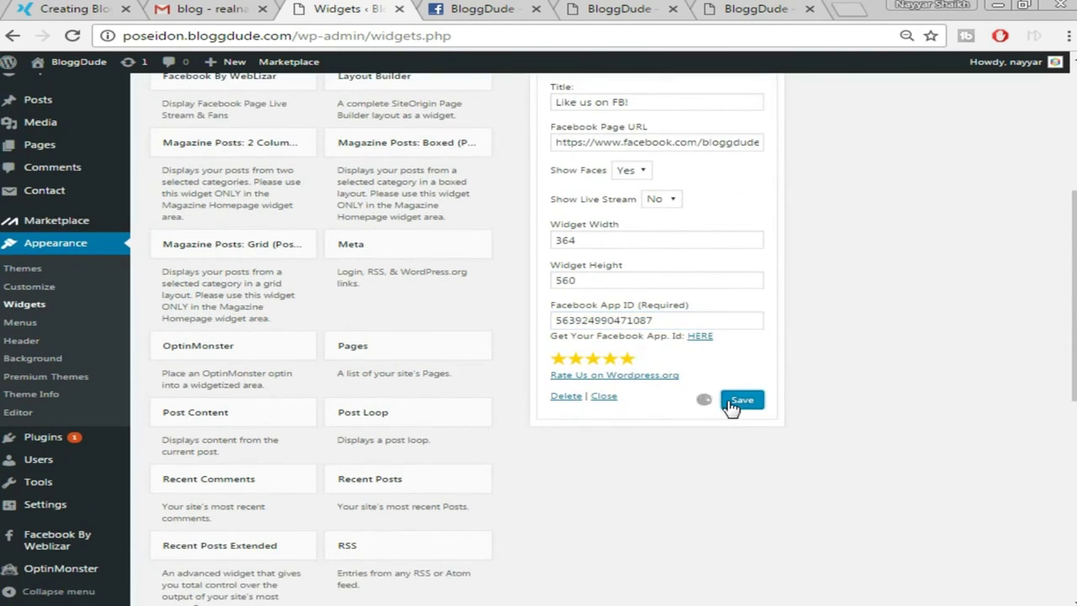
scroll(902, 361, up, 1)
click(734, 141)
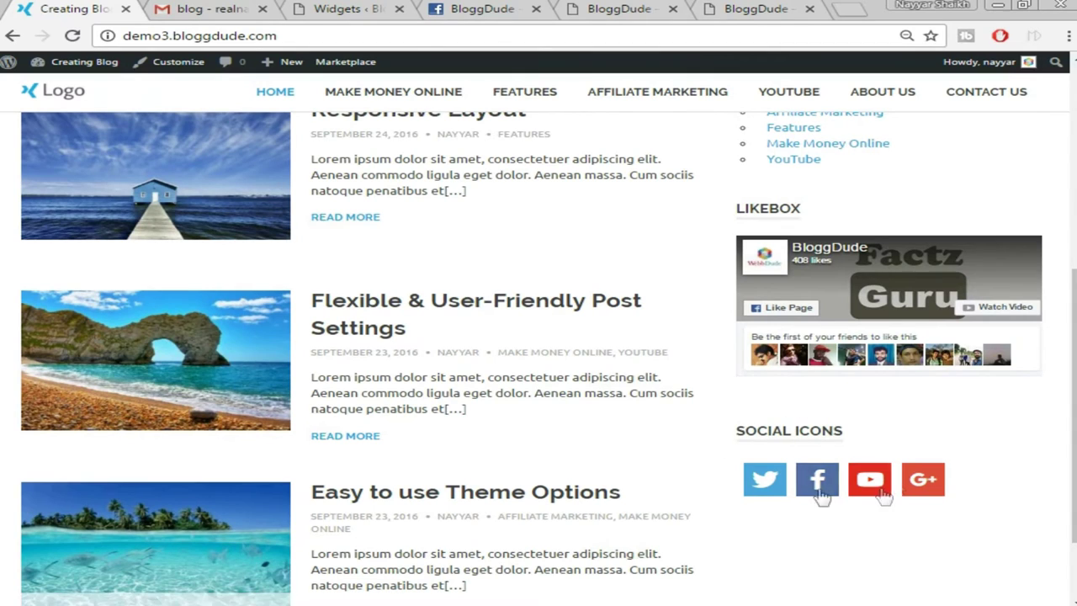
- Add the Social Icons widget to the Sidebar below the Facebook widget
click(388, 8)
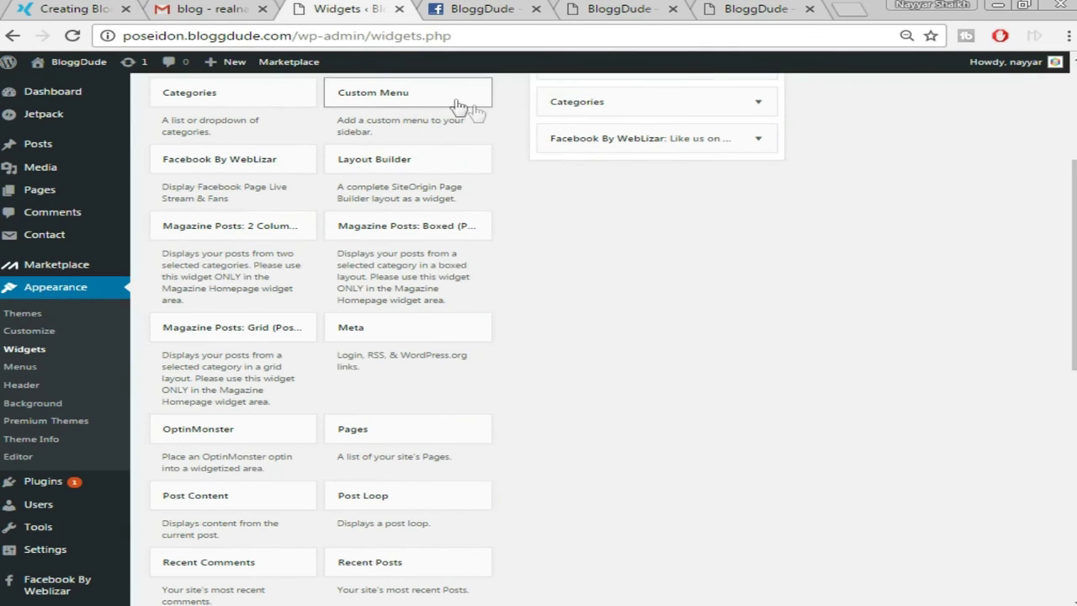
scroll(442, 221, down, 2)
scroll(442, 221, down, 3)
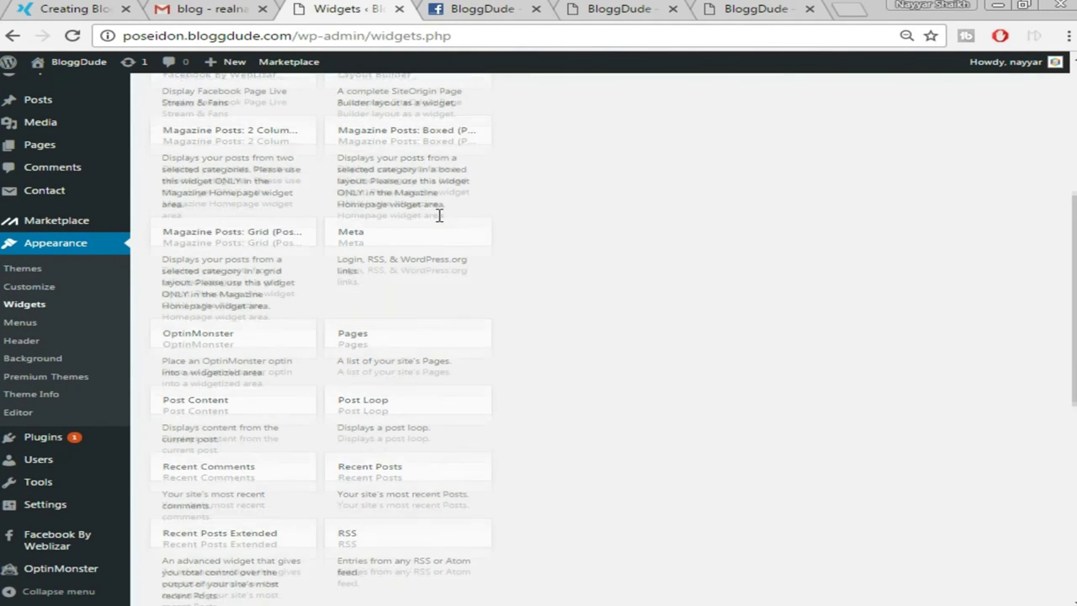
scroll(539, 236, down, 1)
scroll(654, 391, down, 1)
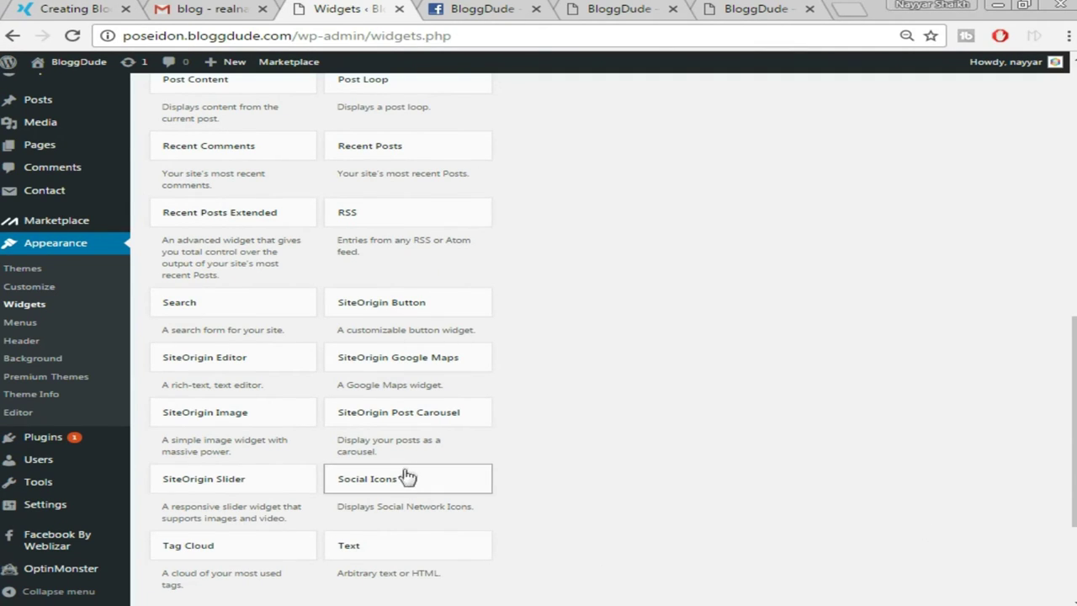
click(409, 476)
scroll(488, 501, down, 1)
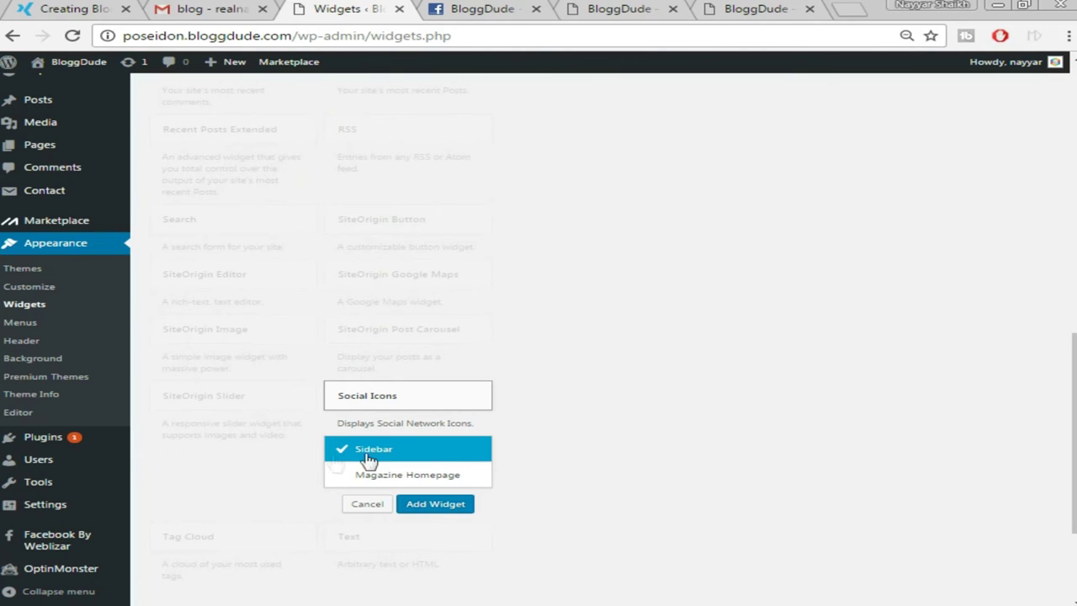
click(434, 505)
scroll(888, 414, down, 3)
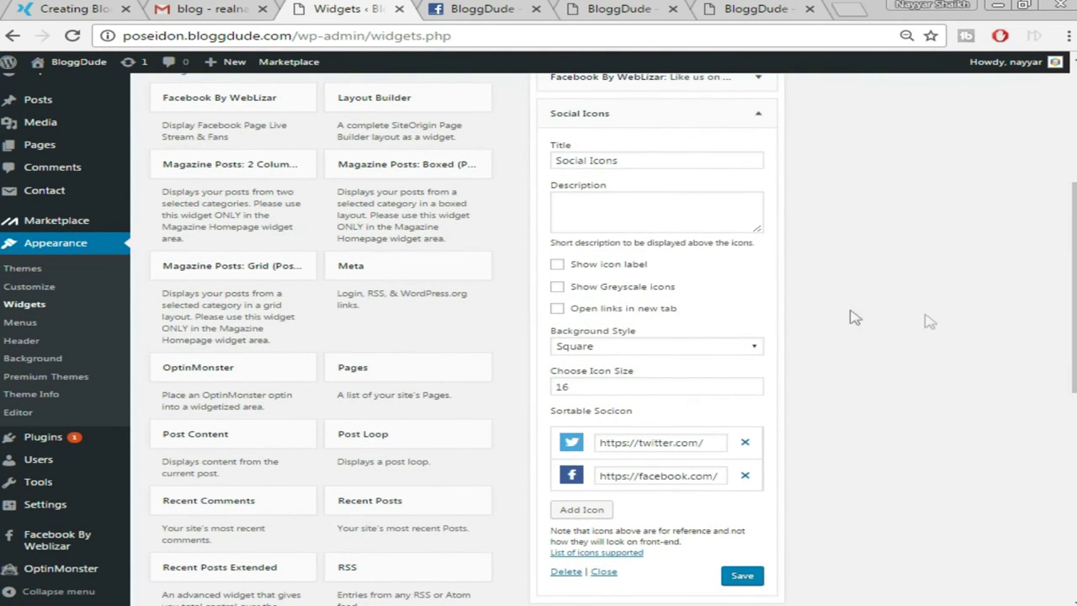
- Set the Social Icons widget's icon size to 32
scroll(850, 311, up, 1)
triple_click(626, 243)
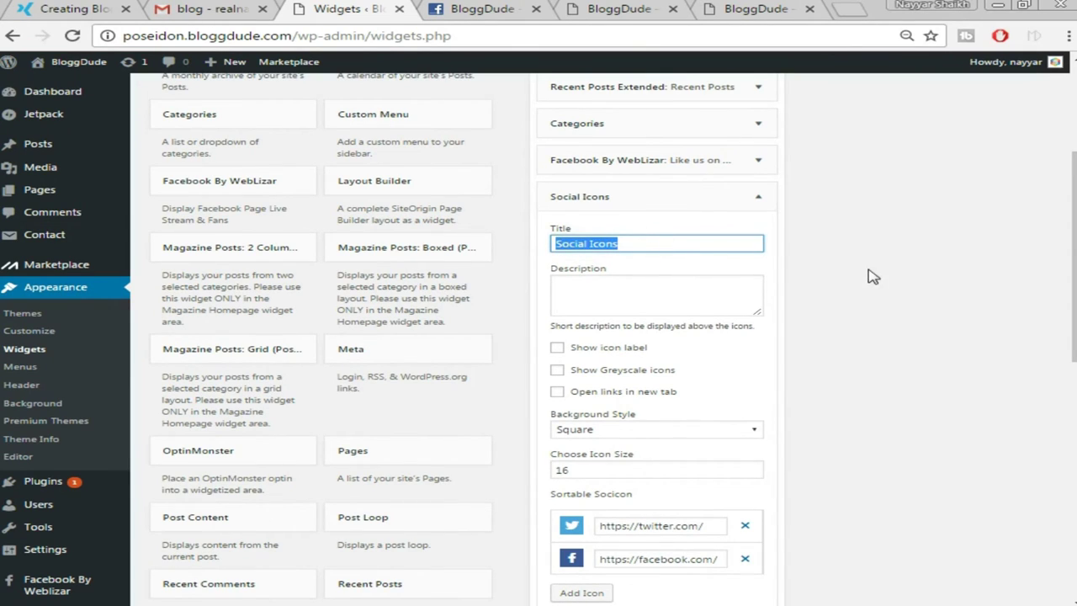
scroll(871, 276, down, 1)
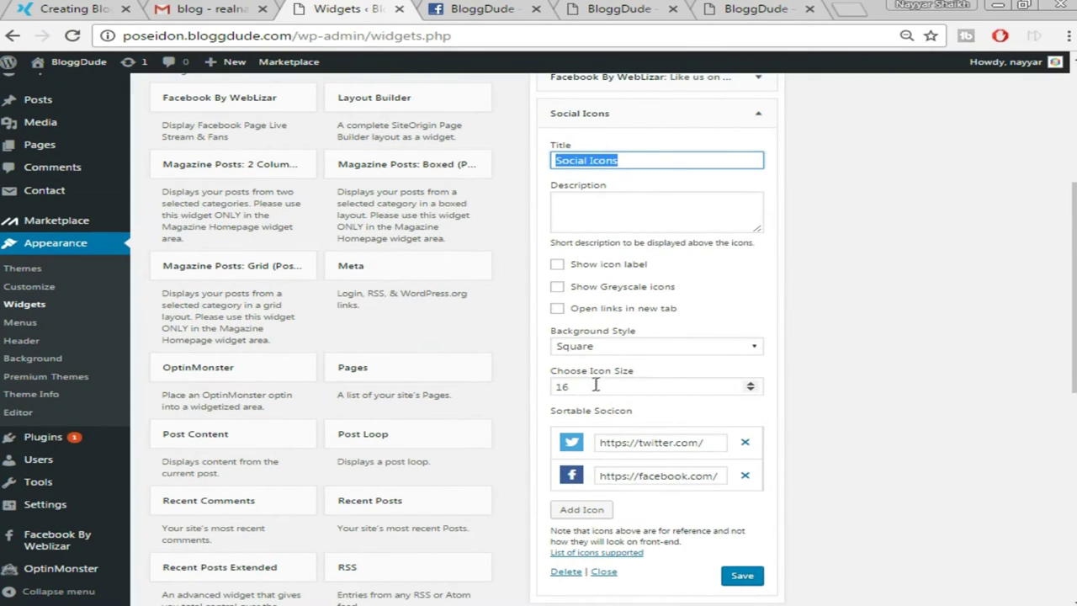
click(566, 386)
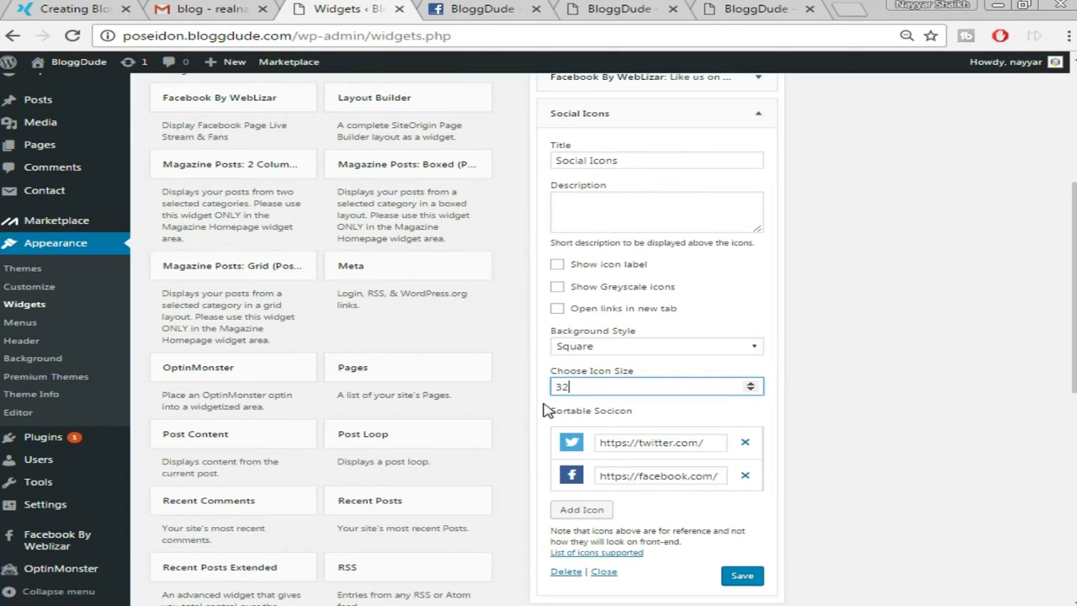
text(32)
- Complete the Twitter link with the profile handle and the Facebook link with 'bloggdude'
scroll(803, 444, down, 1)
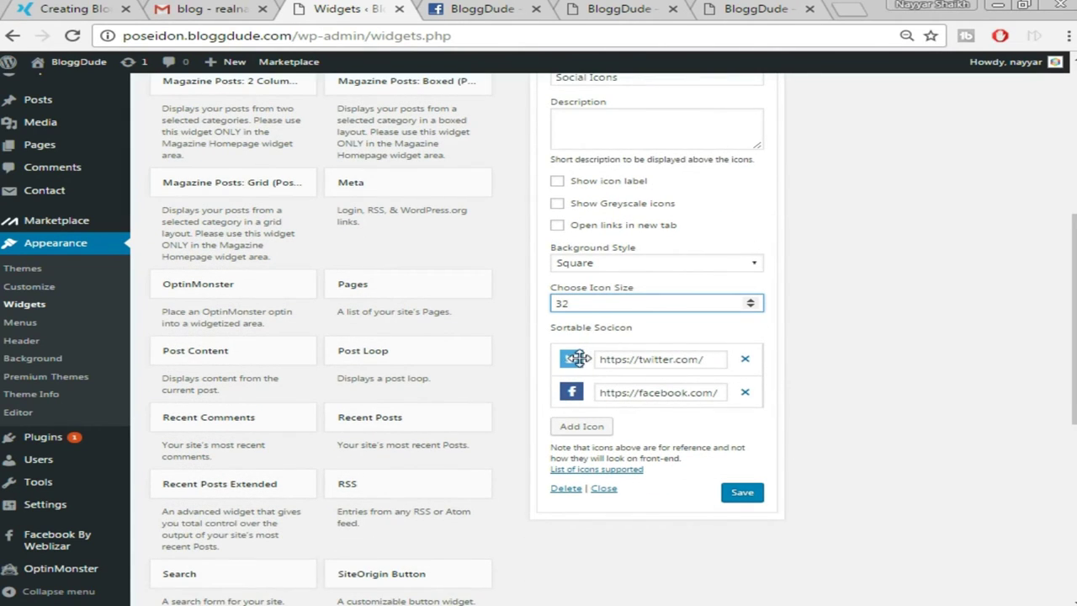
click(709, 359)
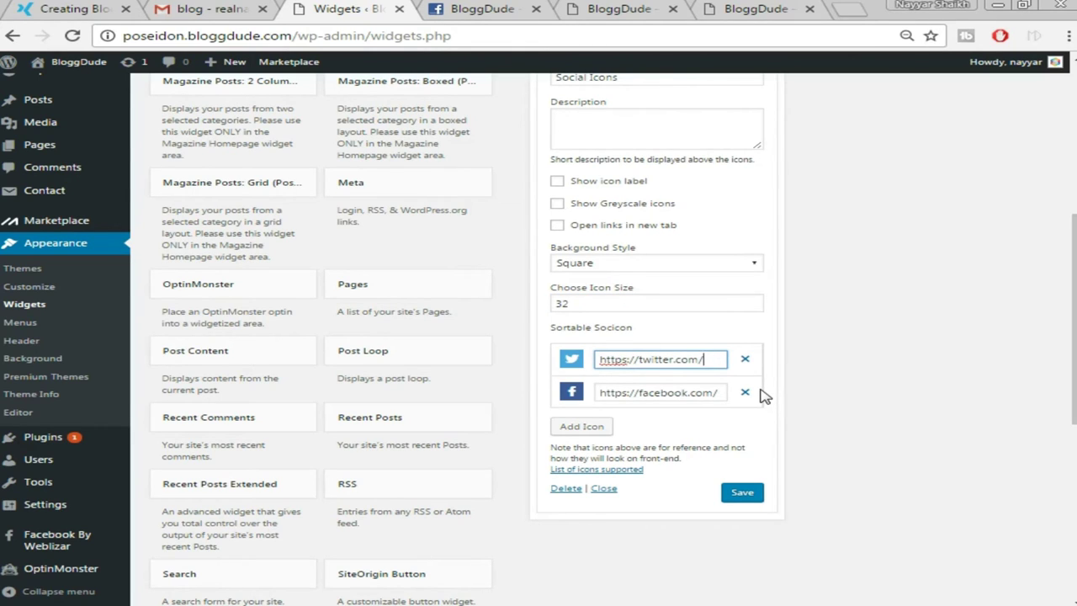
text(realn)
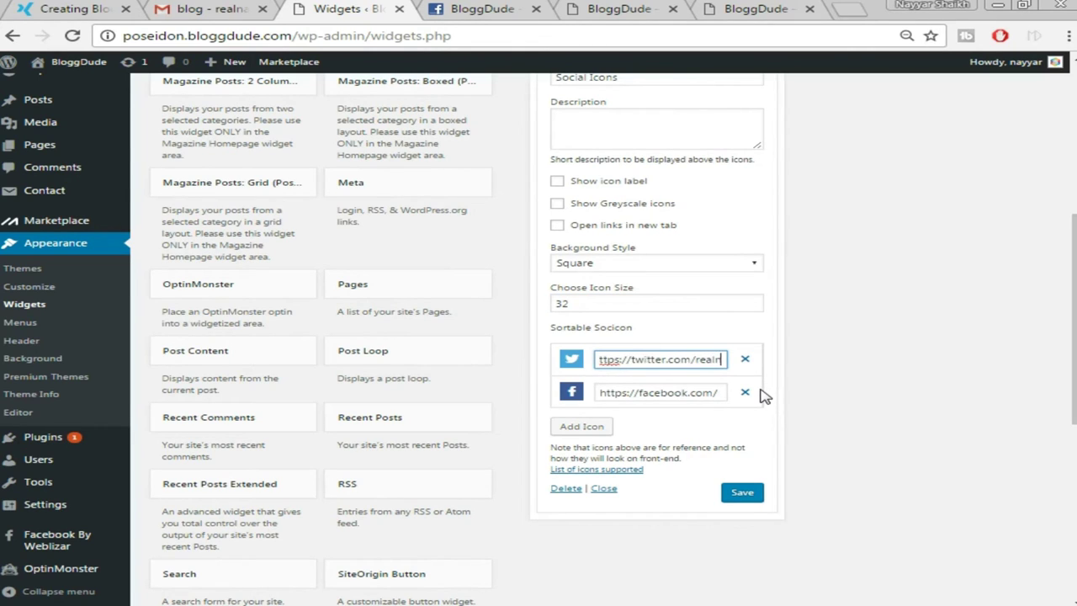
text(ayyar)
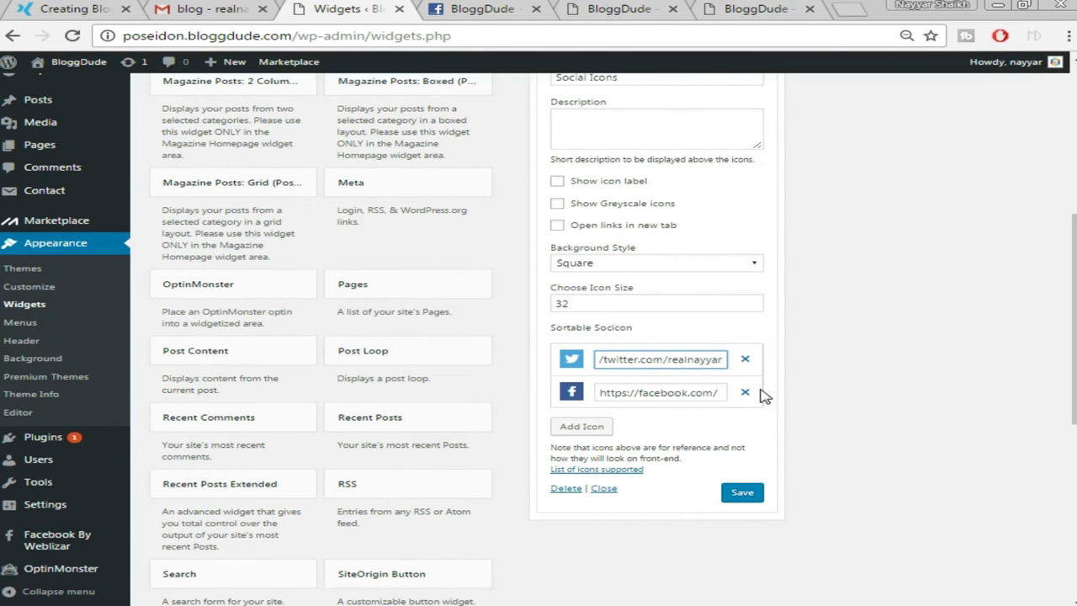
click(720, 396)
text(bloggdude)
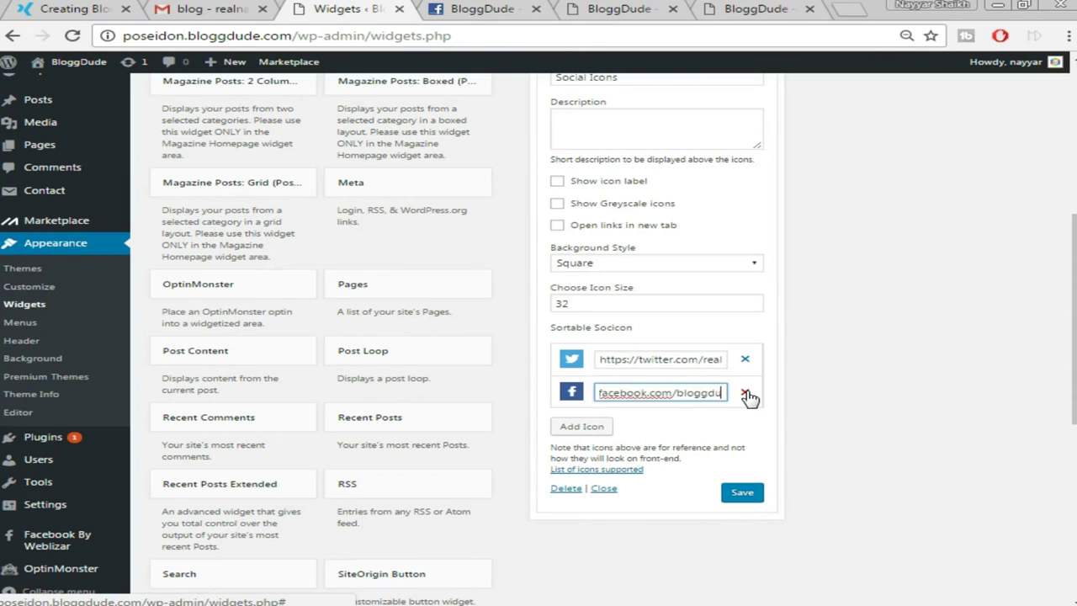
click(643, 432)
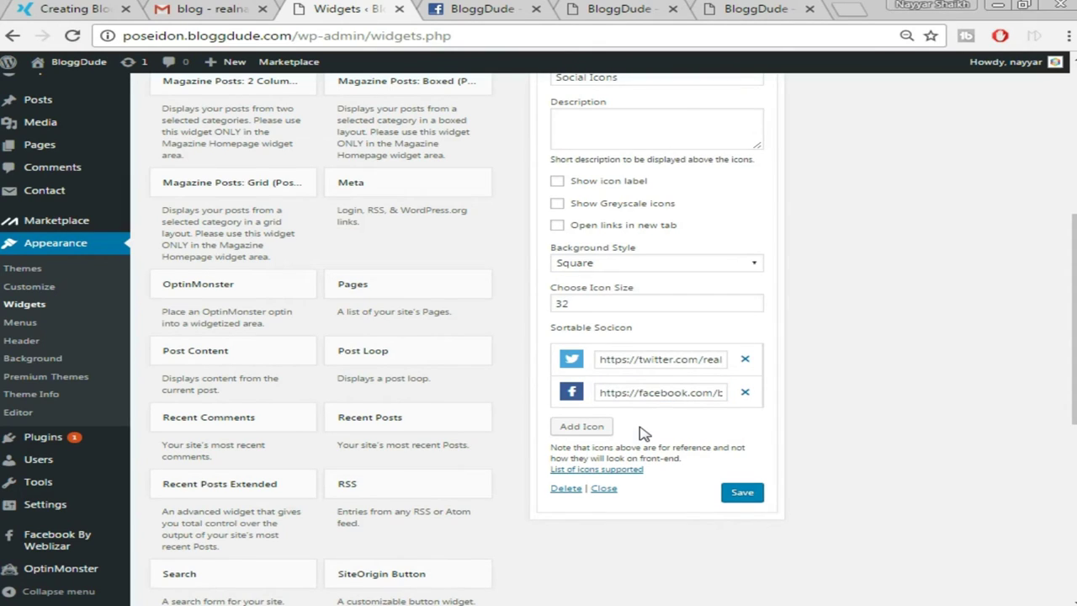
- Add a third icon row with the YouTube channel URL, save, and collapse the widget
click(596, 429)
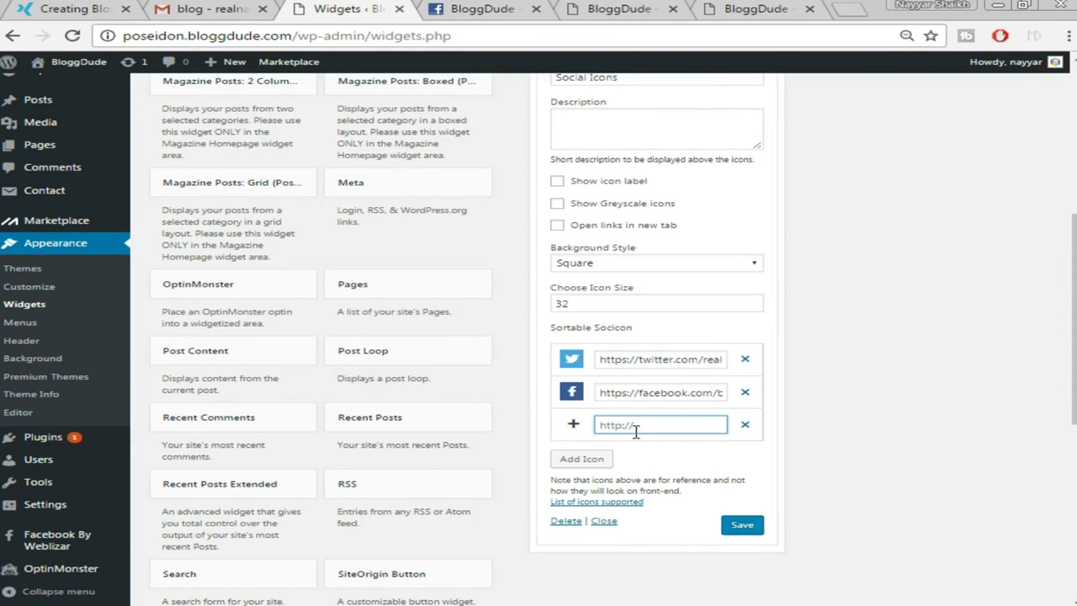
click(809, 10)
click(677, 423)
key(ctrl+v)
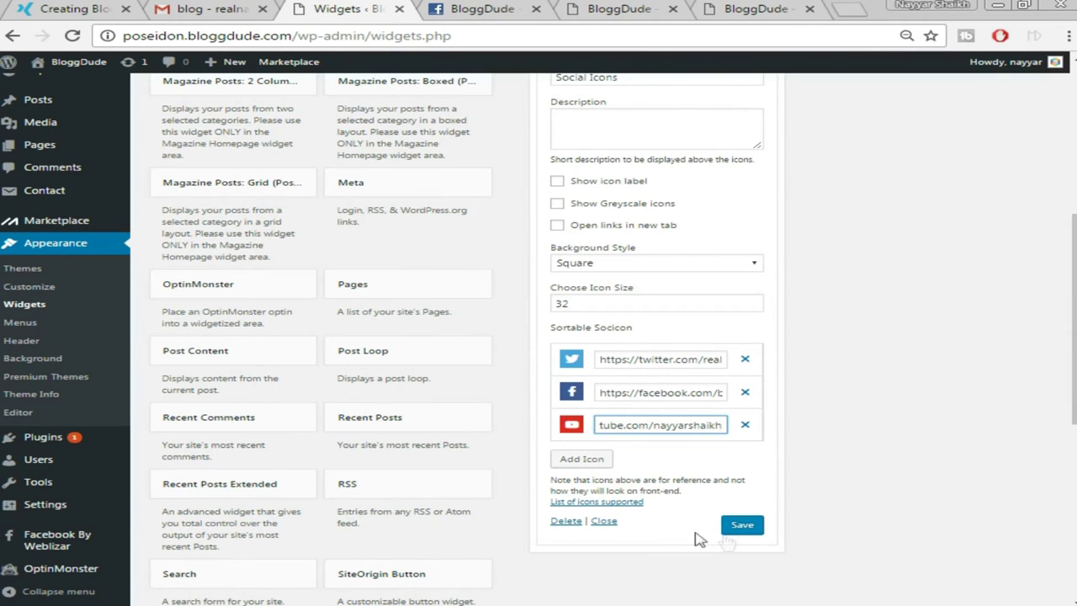
click(743, 526)
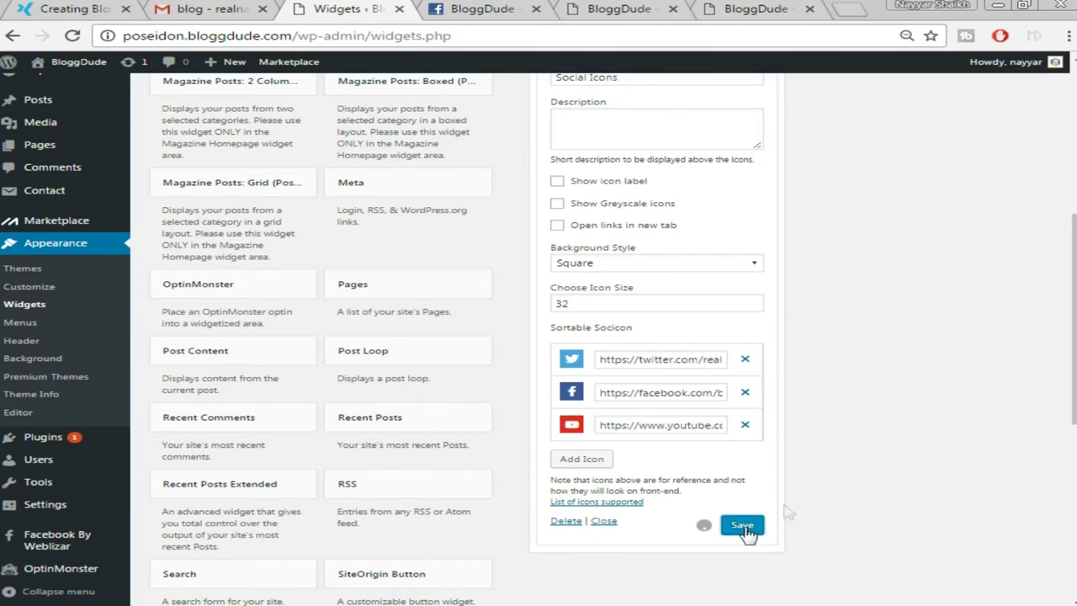
scroll(861, 486, up, 4)
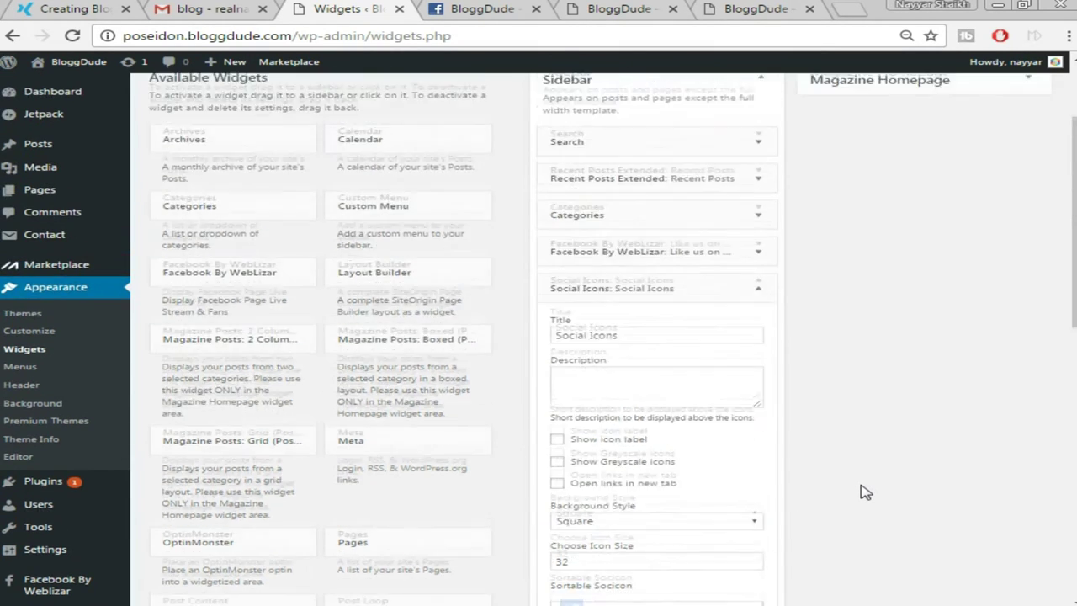
click(760, 364)
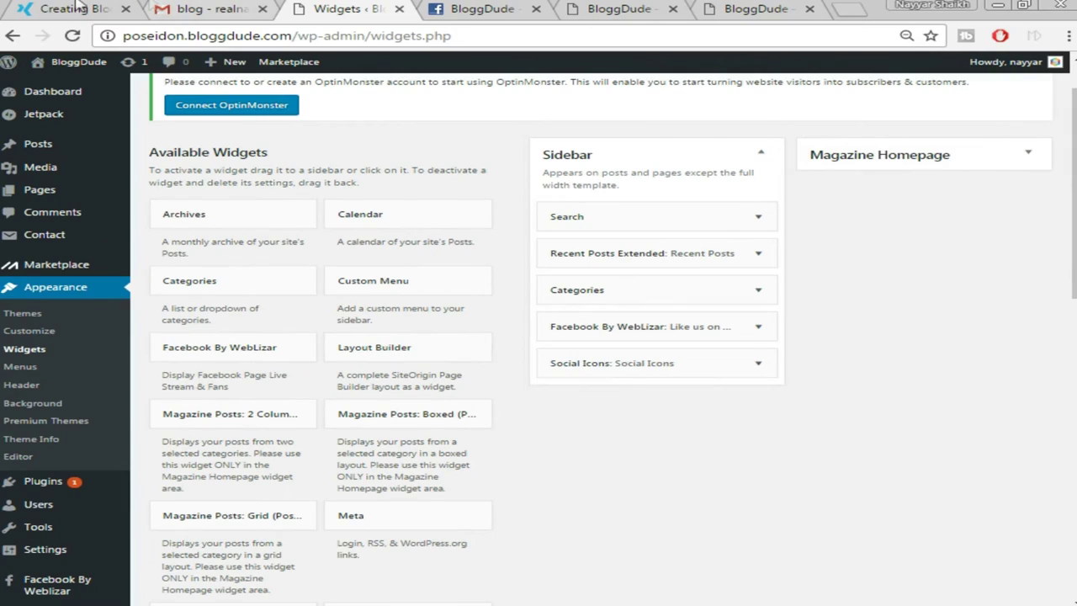
click(78, 8)
- Reload the live BloggDude site and check its sidebar's Facebook box and social icons
scroll(967, 227, up, 6)
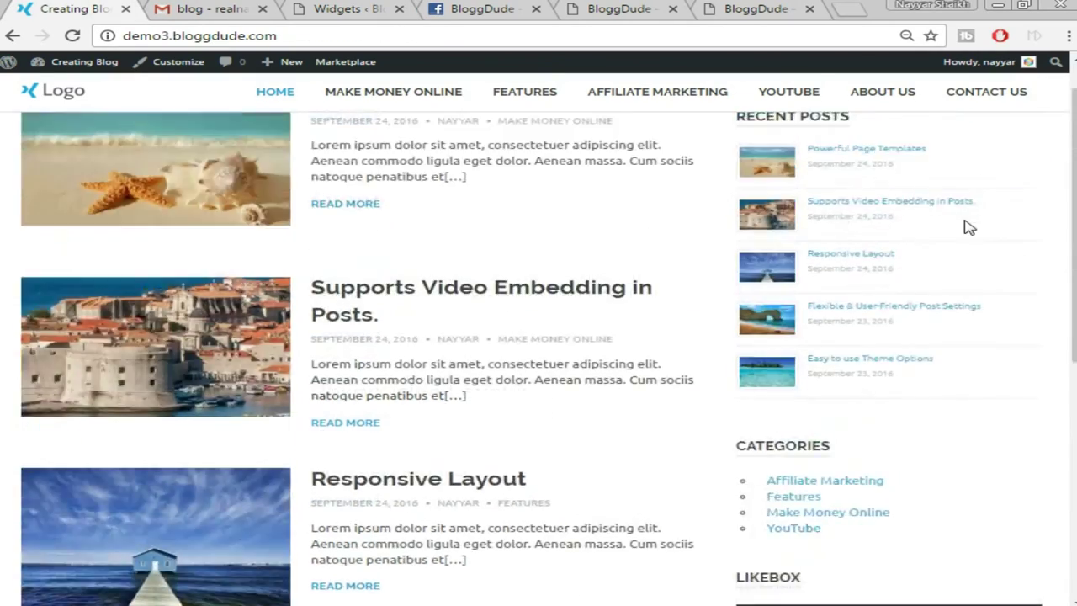
click(314, 5)
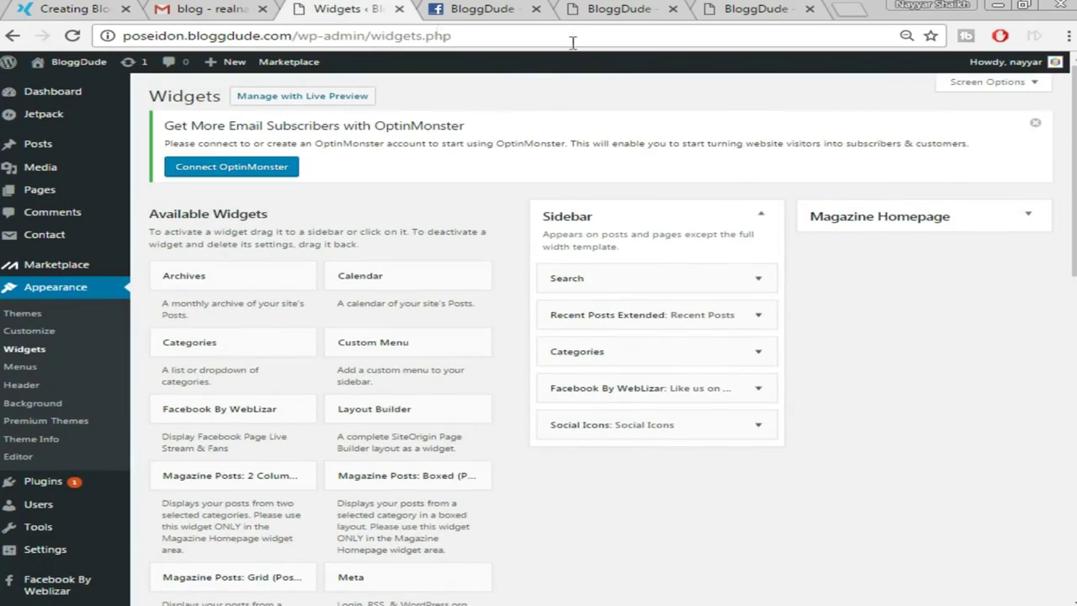
click(562, 8)
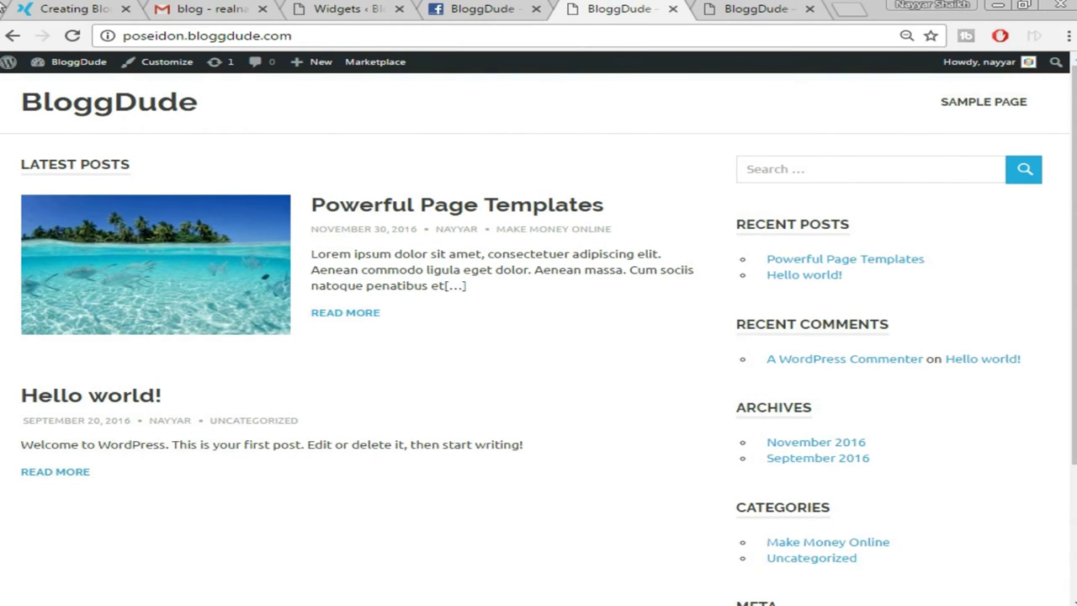
click(73, 37)
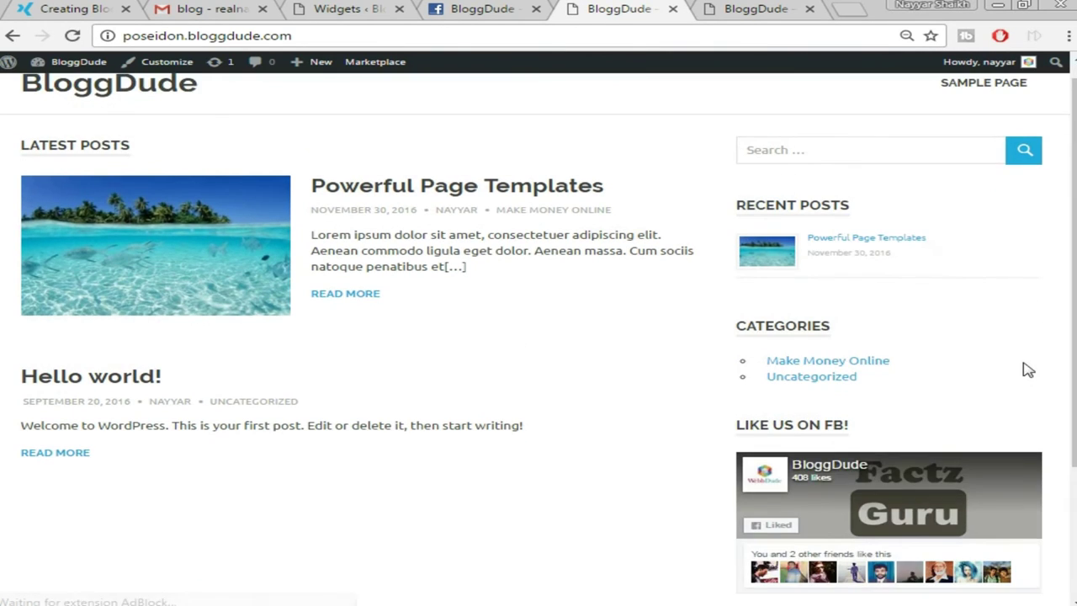
scroll(1026, 370, down, 3)
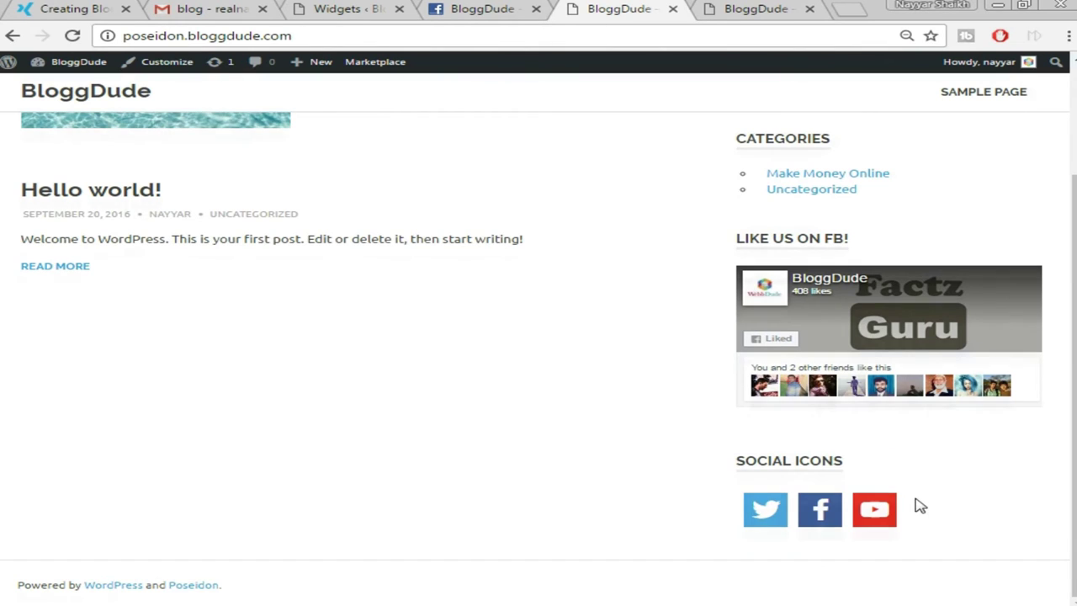
scroll(920, 505, up, 3)
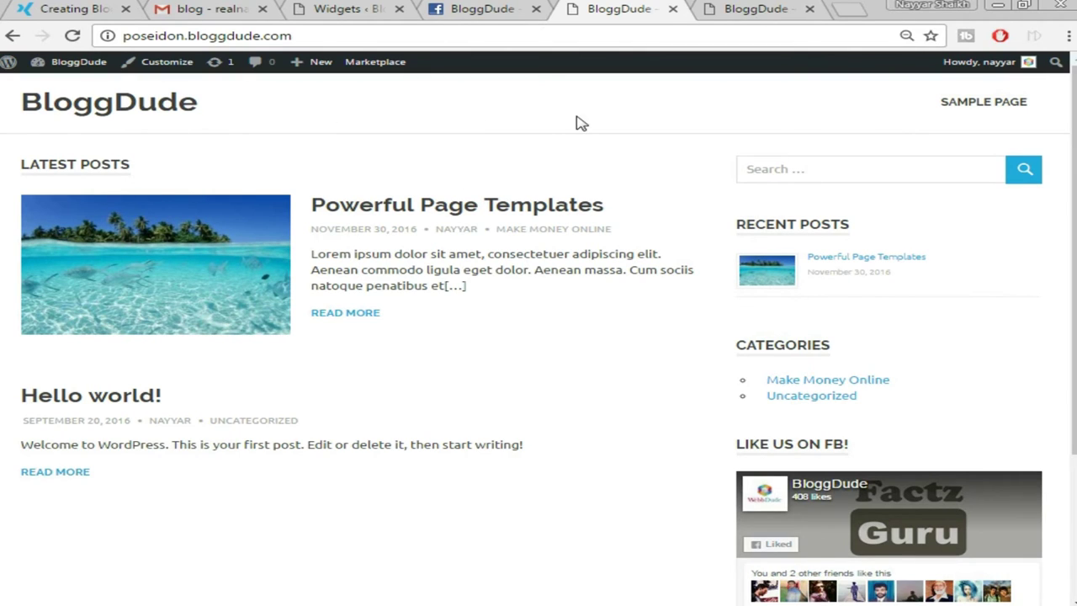
key(ctrl+Tab)
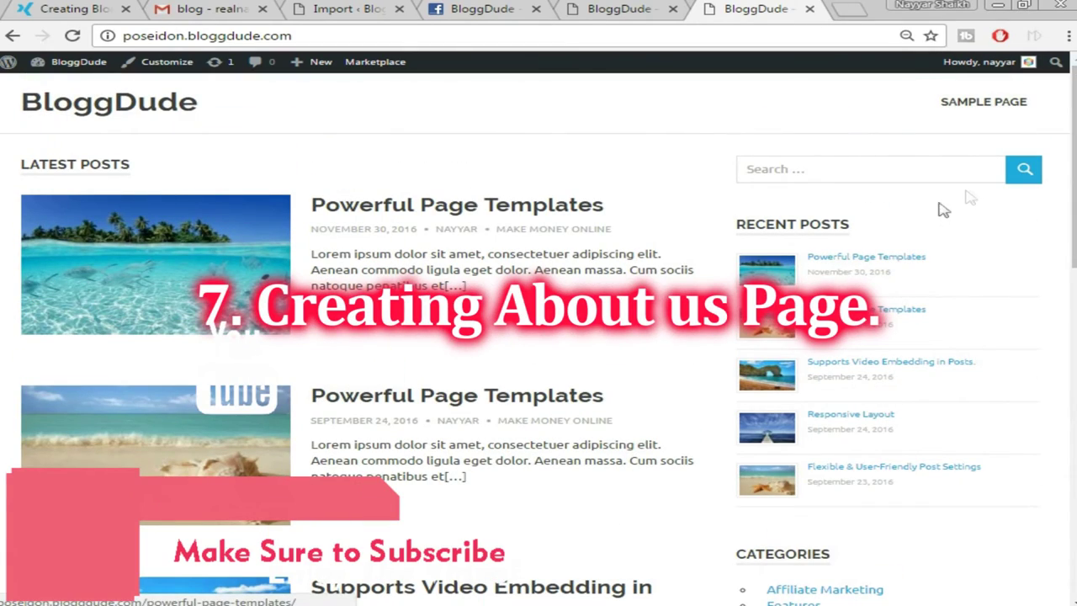
- View the demo site's About Us page, then head back to the BloggDude admin Dashboard
click(84, 10)
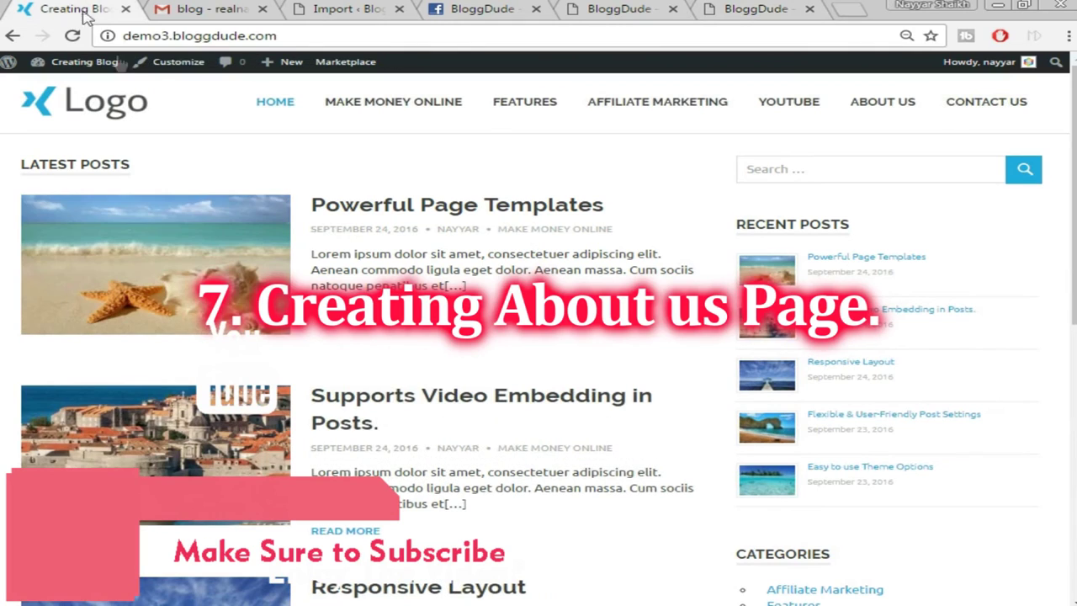
click(904, 111)
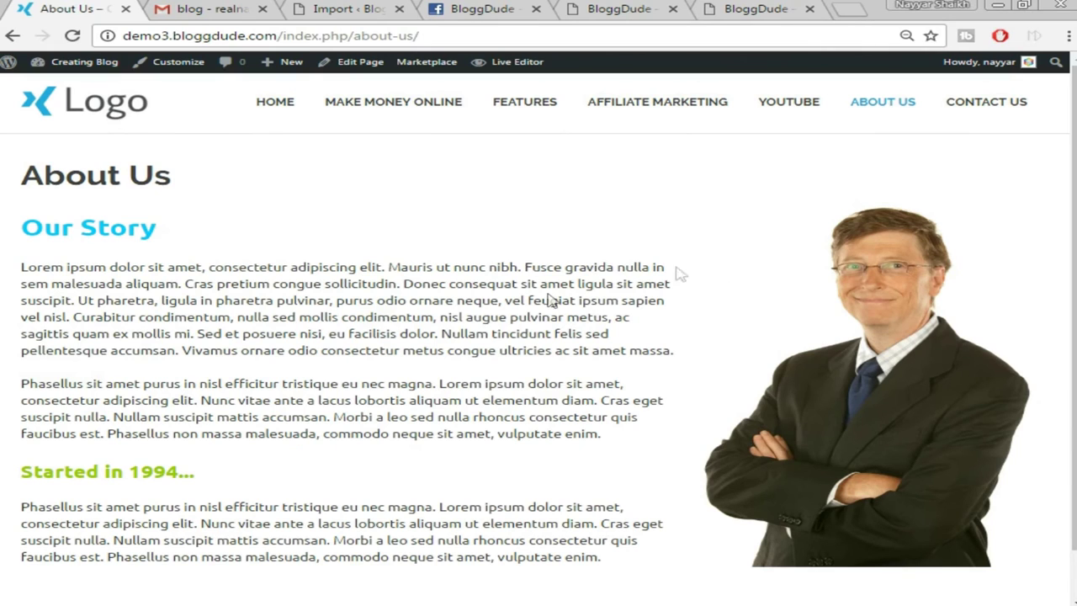
click(749, 9)
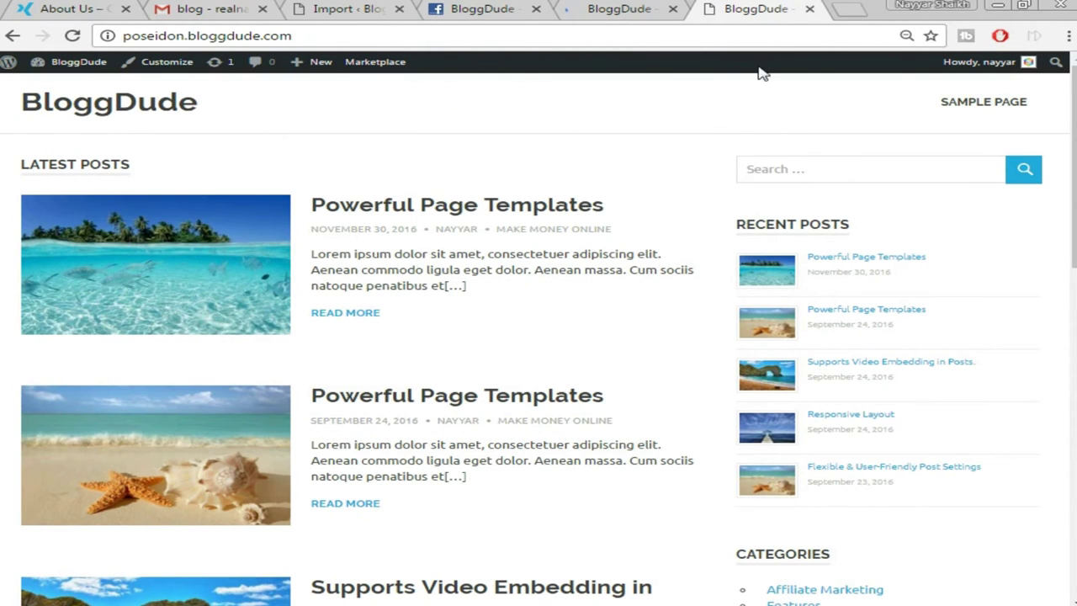
mouse_move(317, 68)
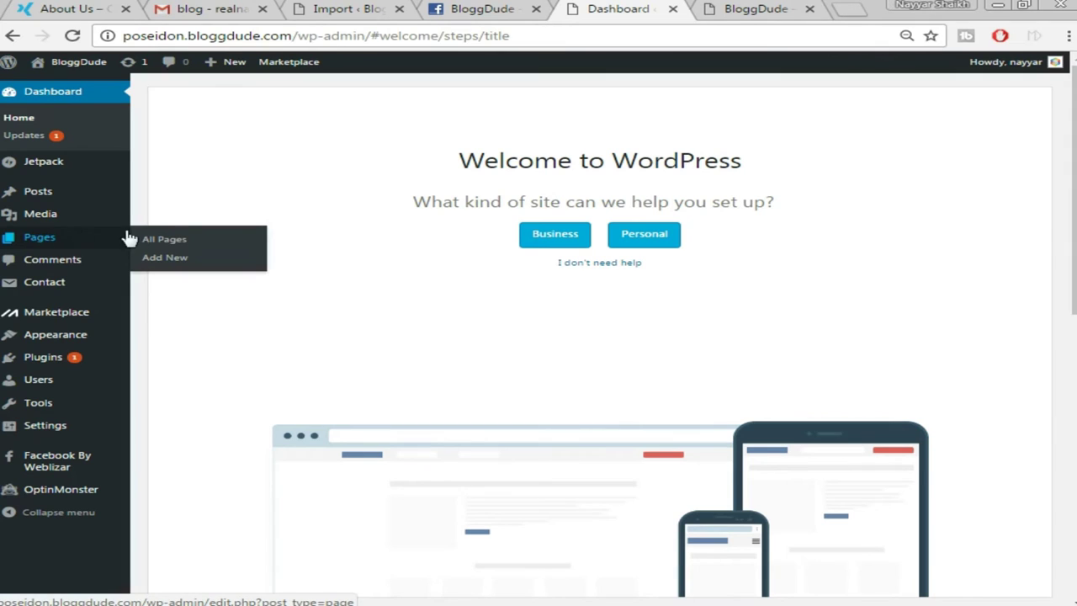
- Start a new page titled 'About us', checking the demo About Us page for reference
click(168, 265)
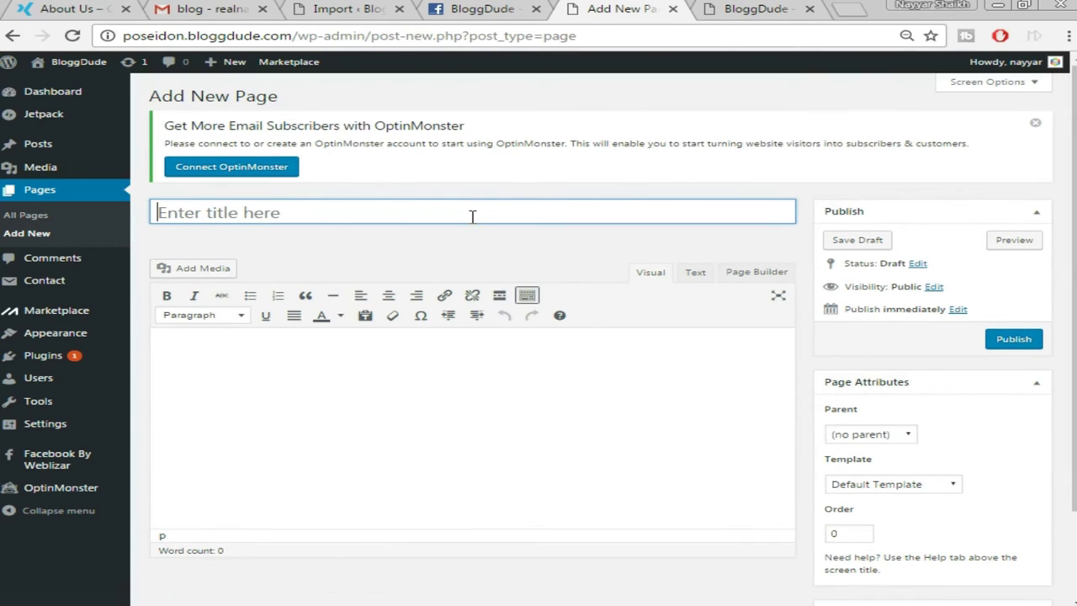
text(About us)
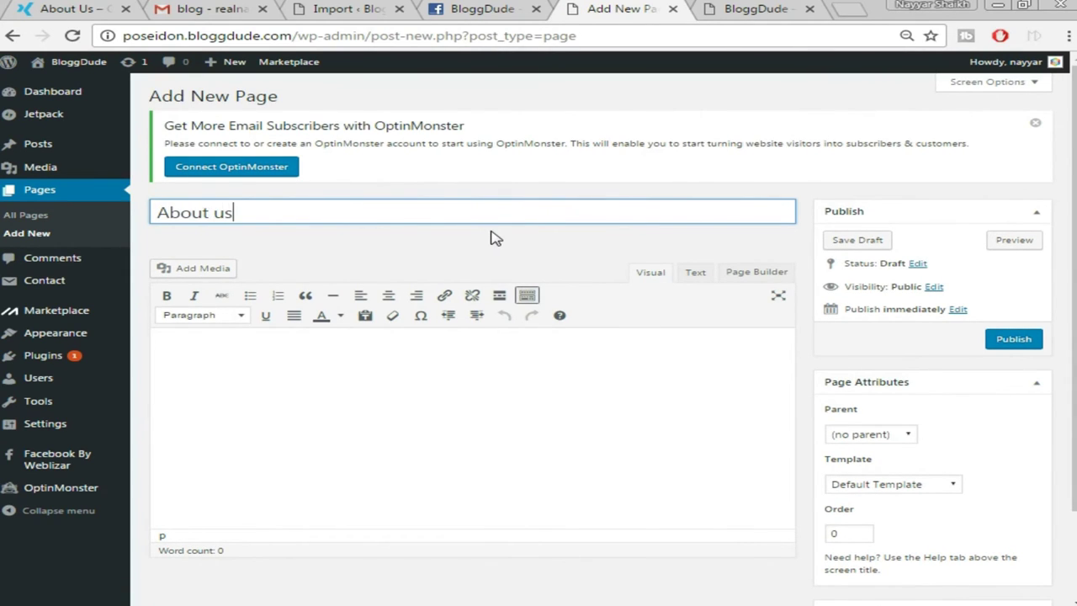
scroll(579, 330, down, 1)
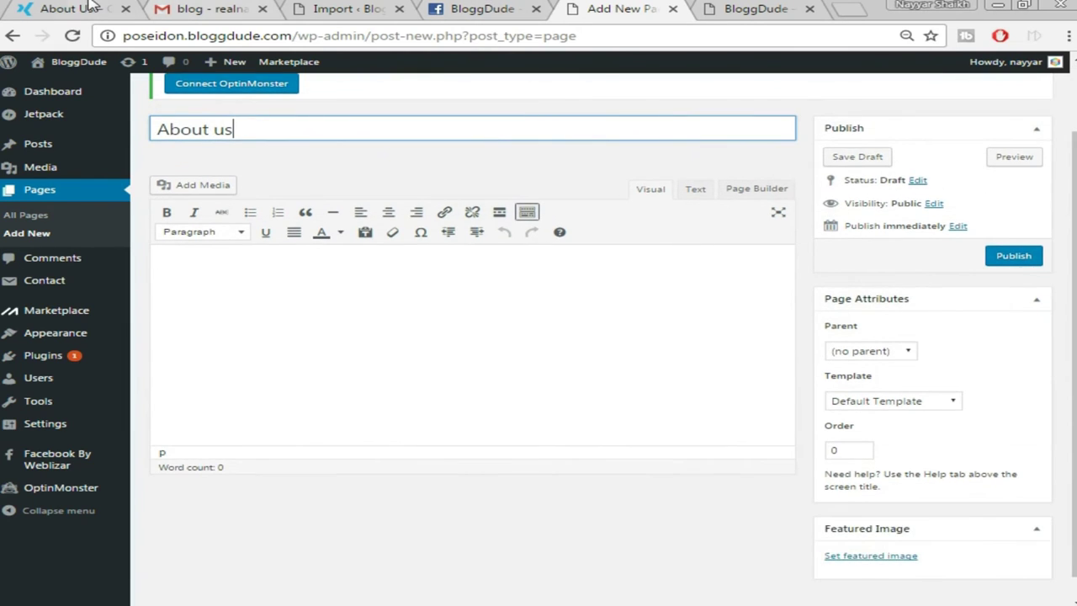
key(ctrl+1)
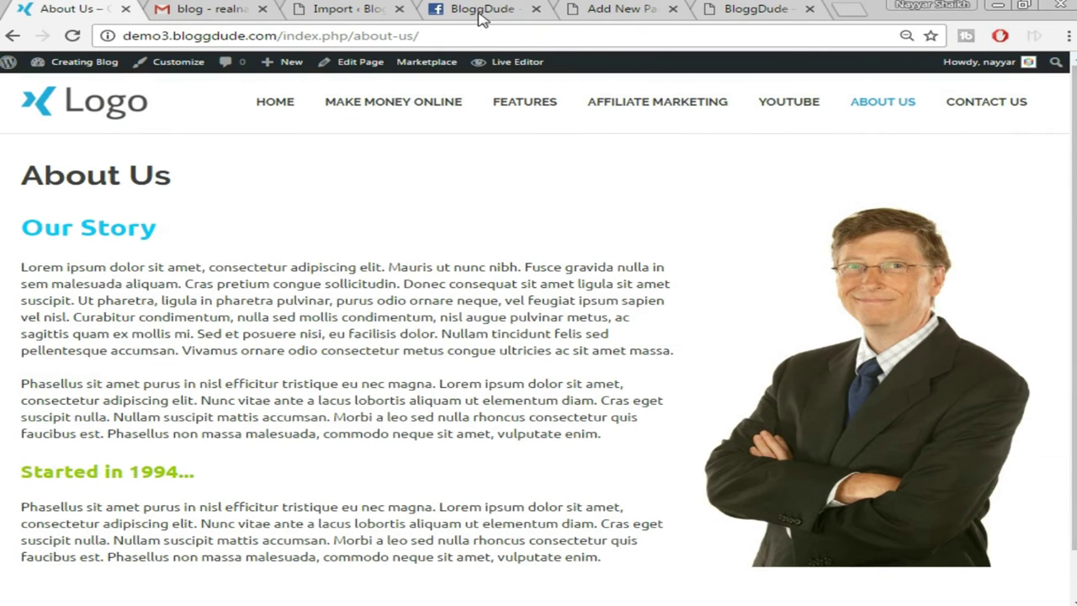
click(650, 11)
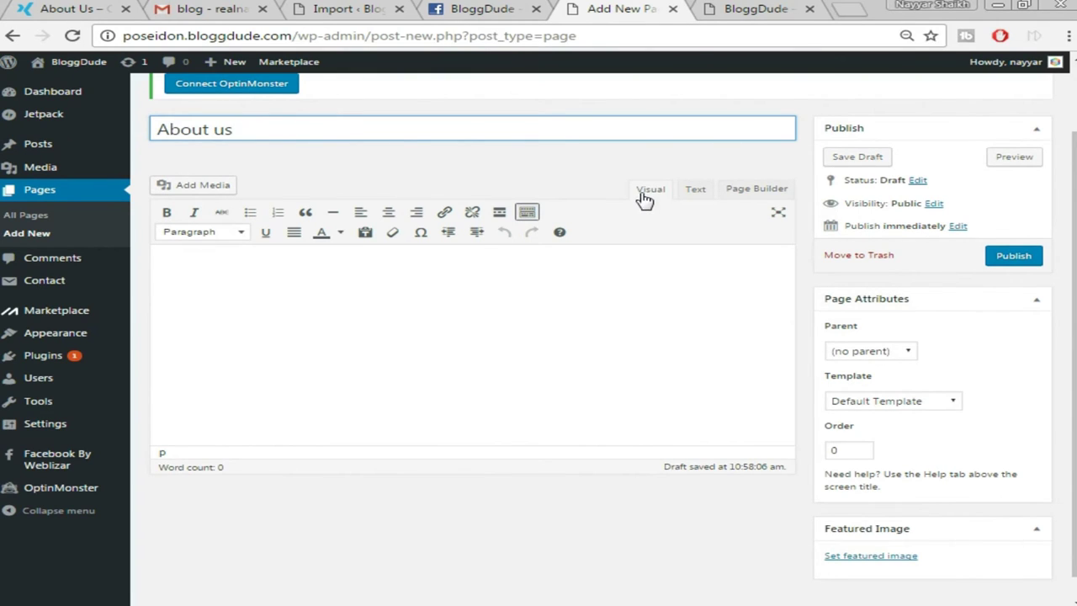
- Switch the About us page to Page Builder and insert a two-column row split about 65/35
click(757, 190)
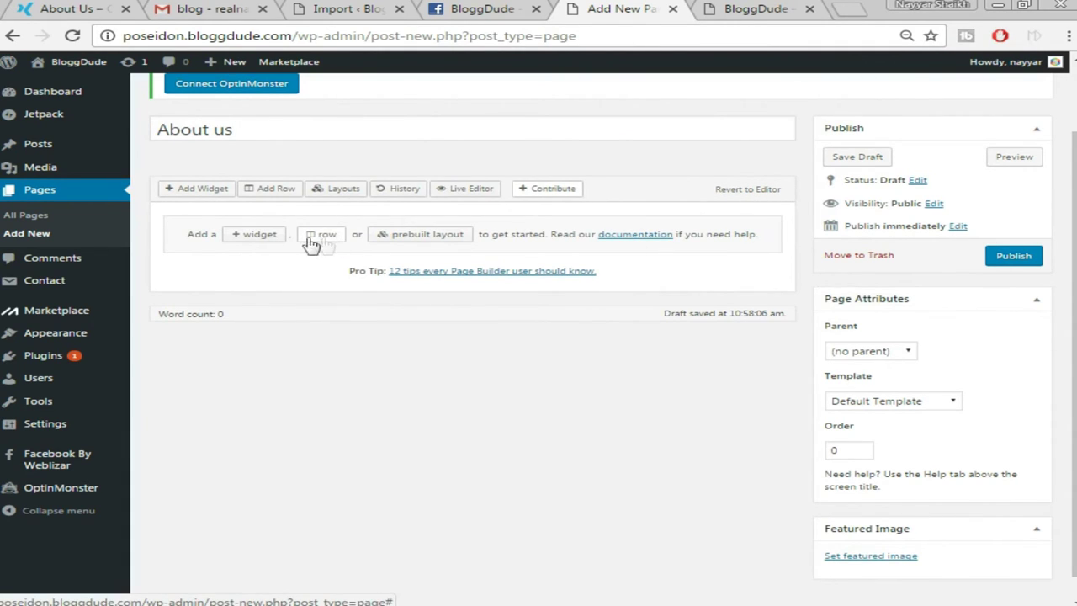
click(327, 244)
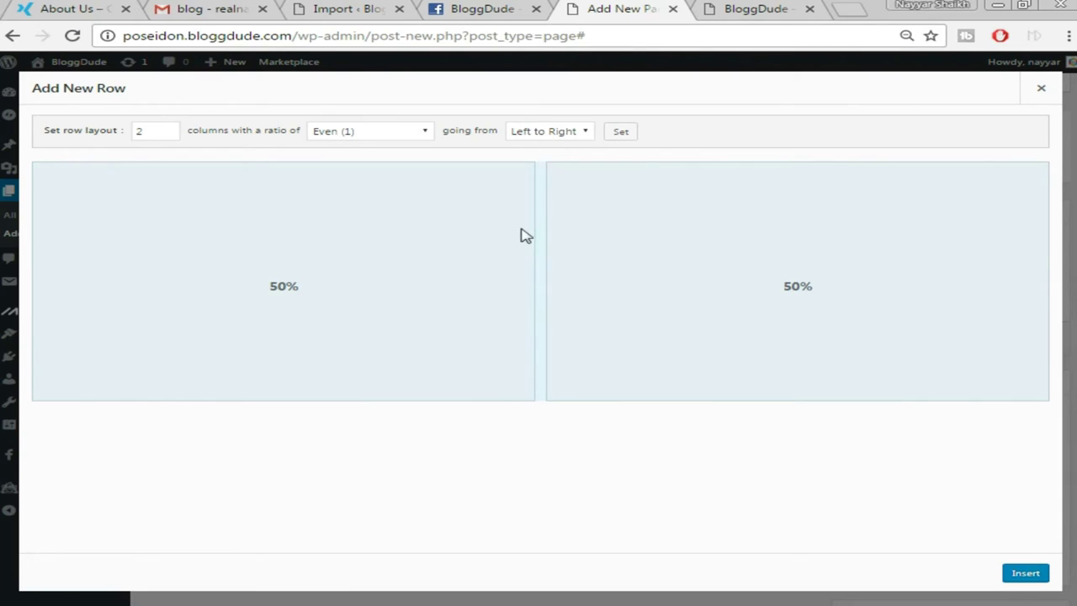
drag(539, 226, 693, 227)
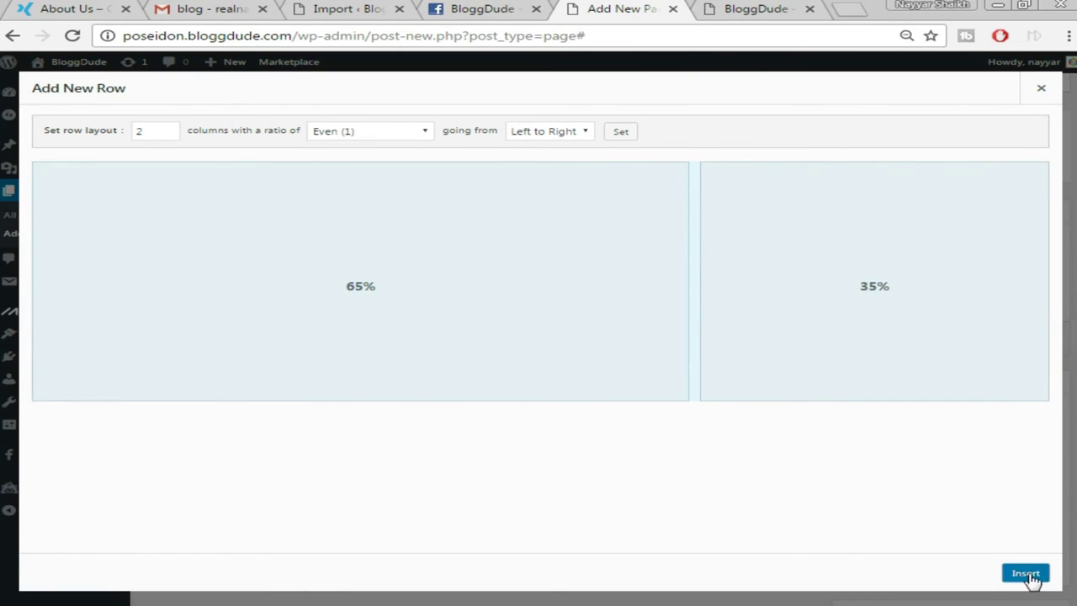
click(1019, 574)
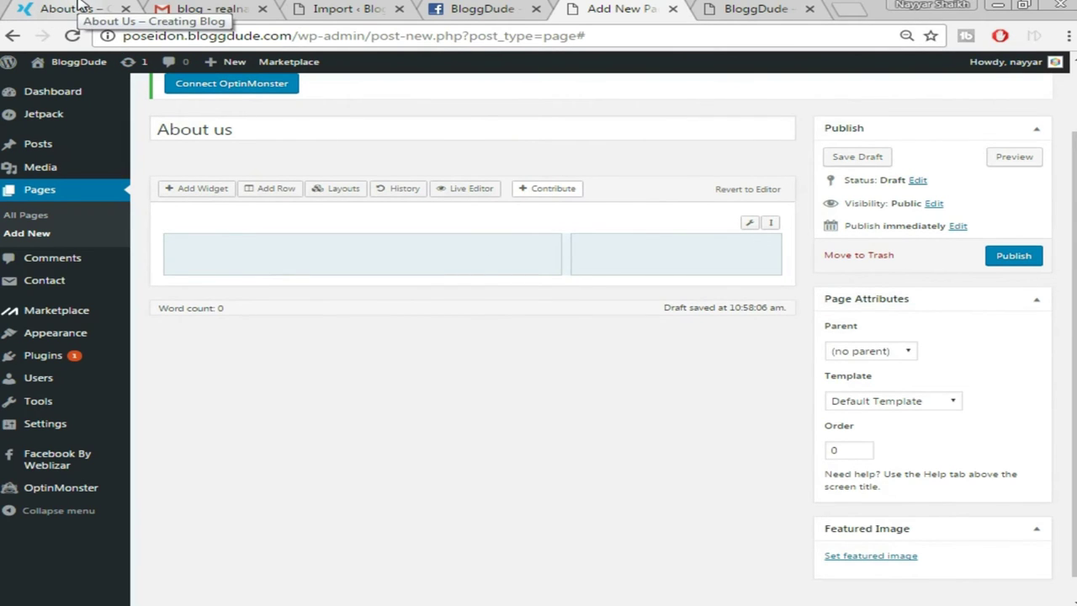
click(80, 6)
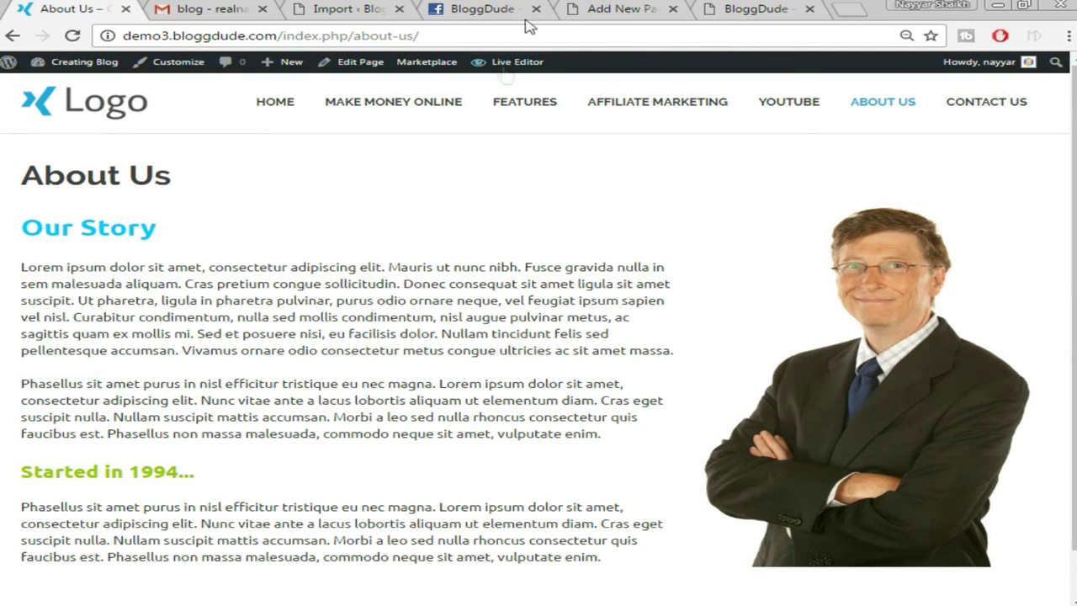
click(620, 8)
click(431, 262)
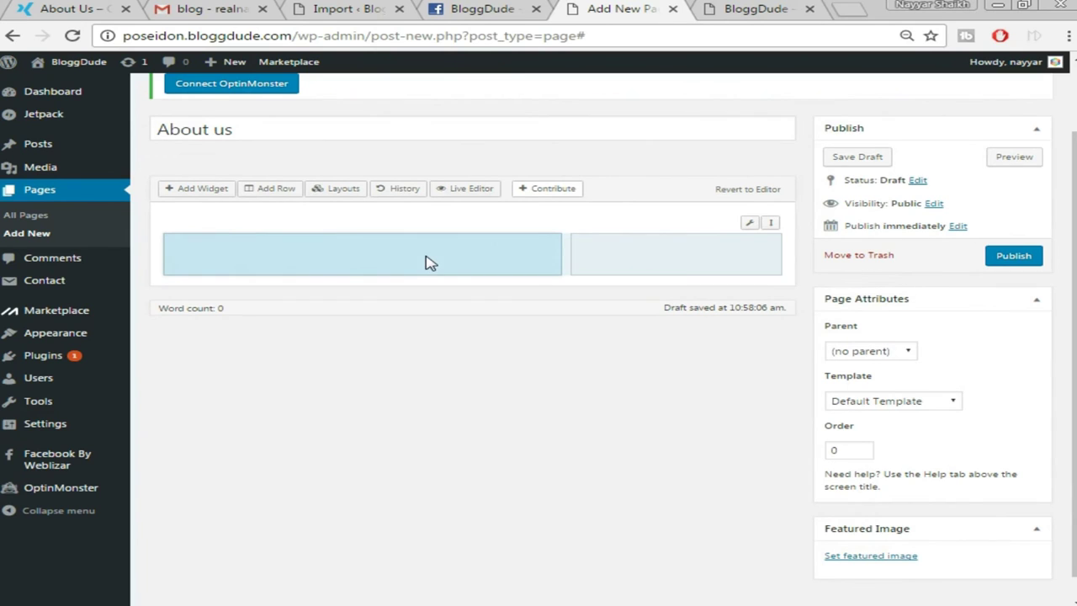
- Add a SiteOrigin Editor widget to the left column and open its content settings
click(202, 188)
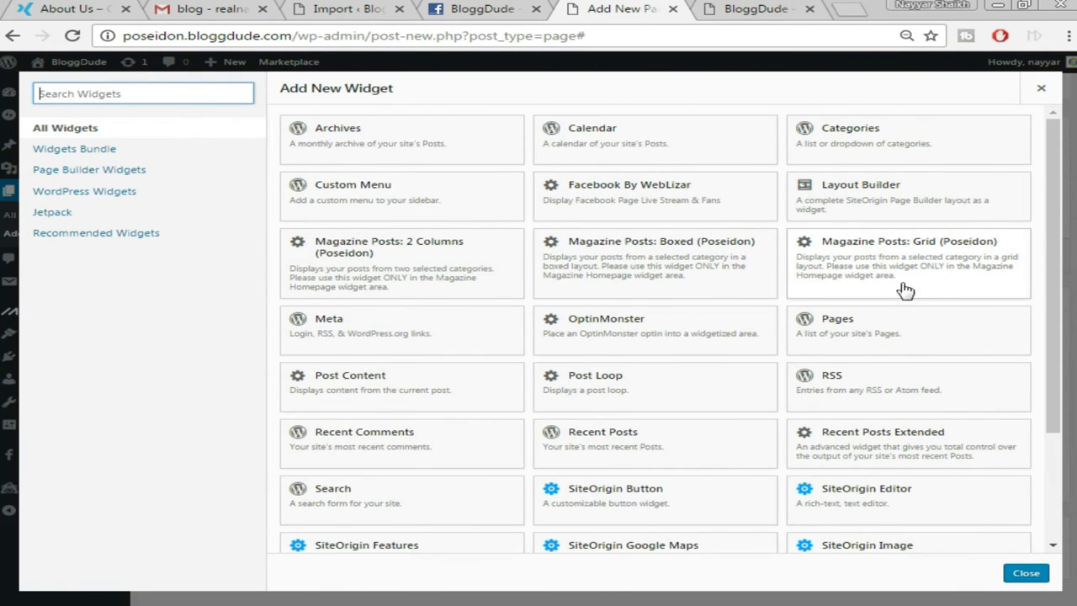
scroll(926, 293, down, 2)
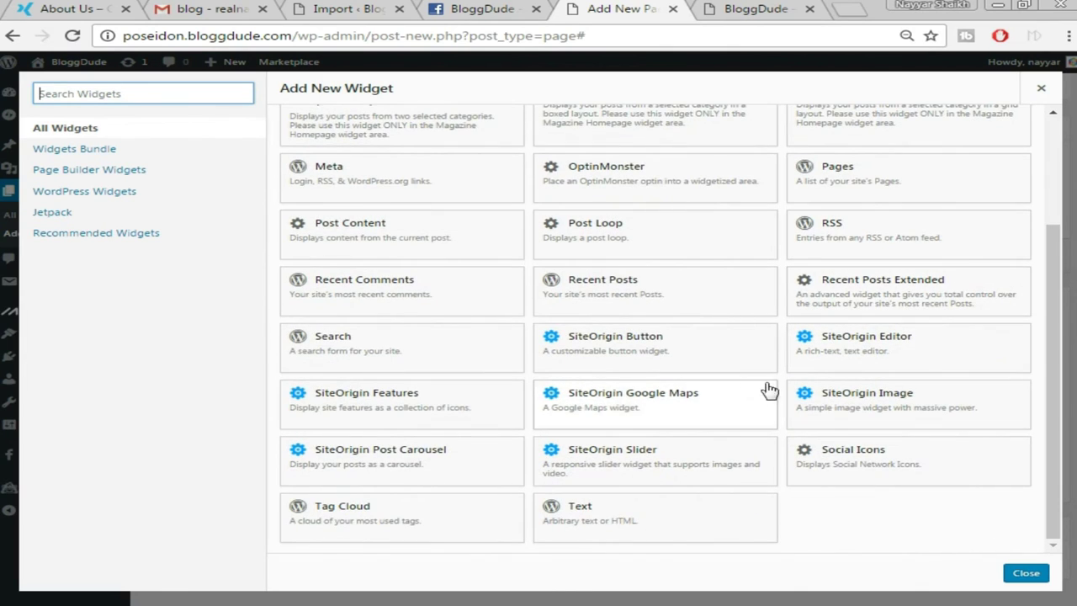
click(902, 348)
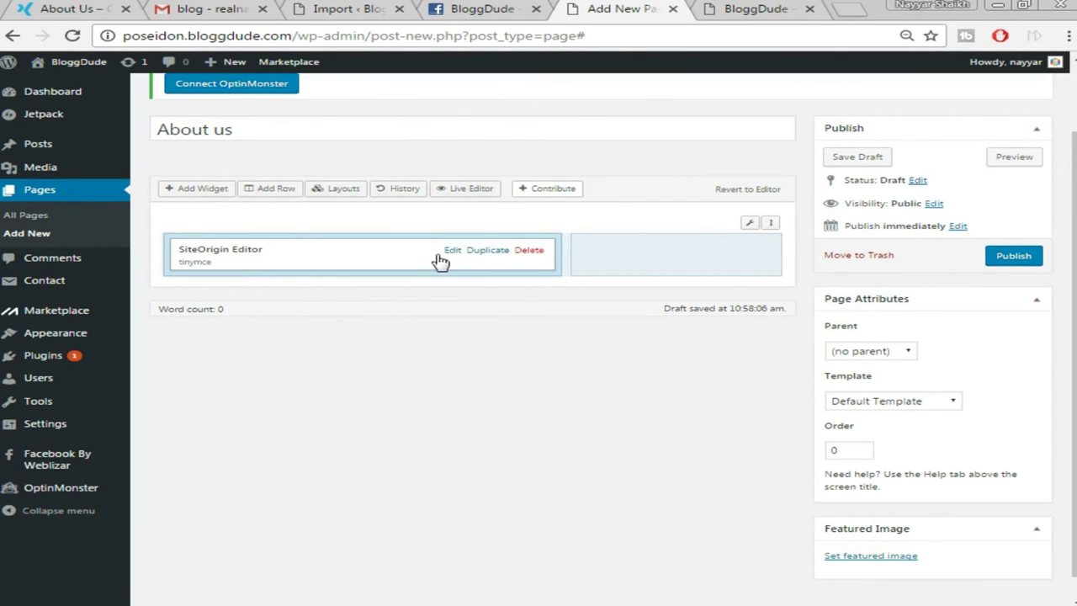
click(453, 250)
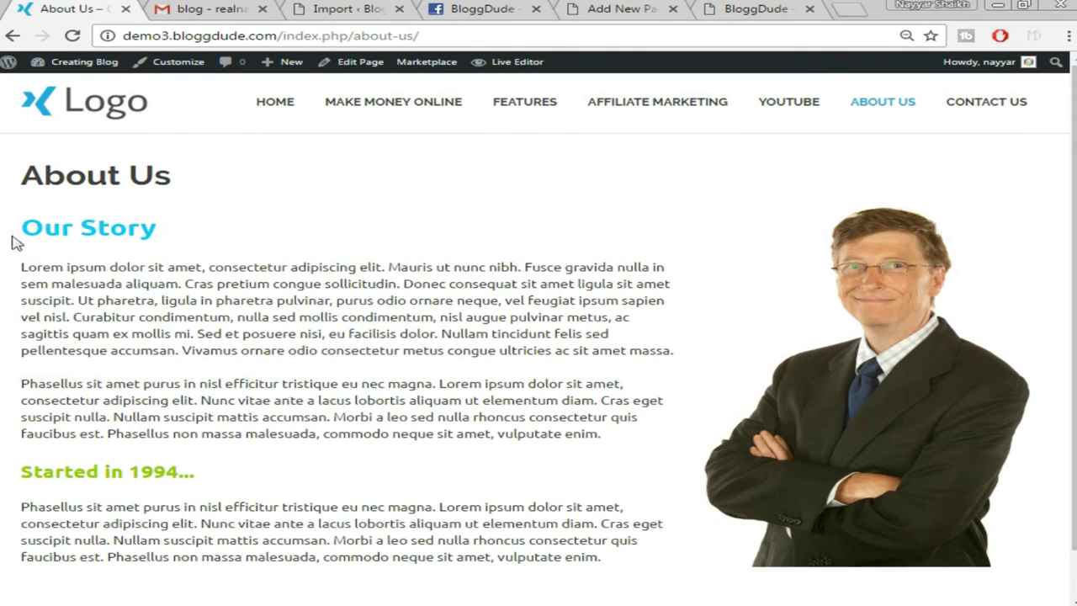
- Copy the Our Story text from the demo About Us page and paste it into the editor widget
drag(22, 227, 604, 566)
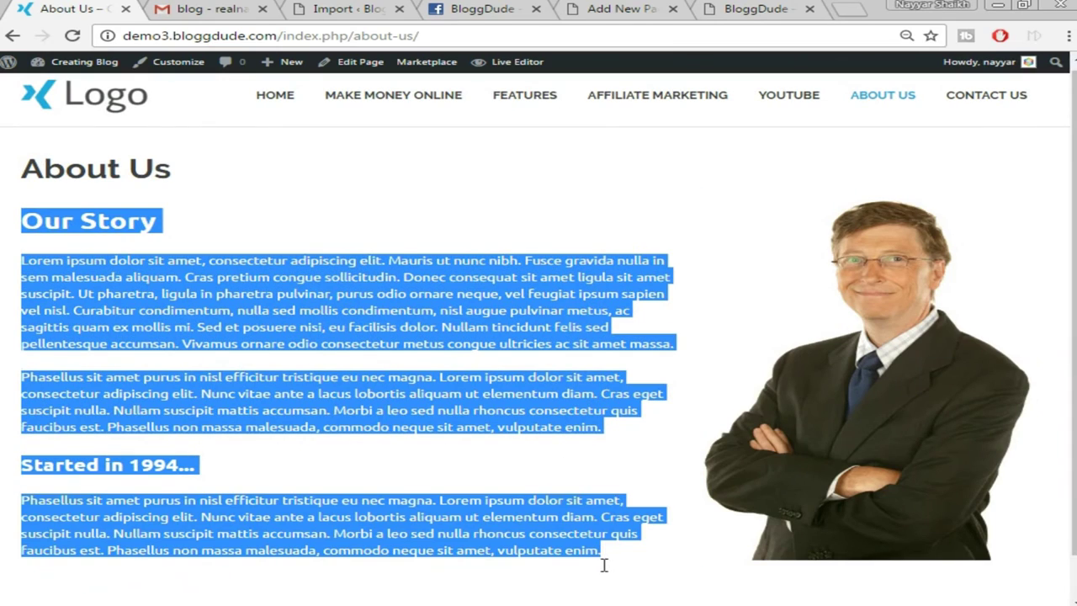
right_click(572, 516)
click(594, 413)
click(746, 6)
click(639, 9)
right_click(361, 308)
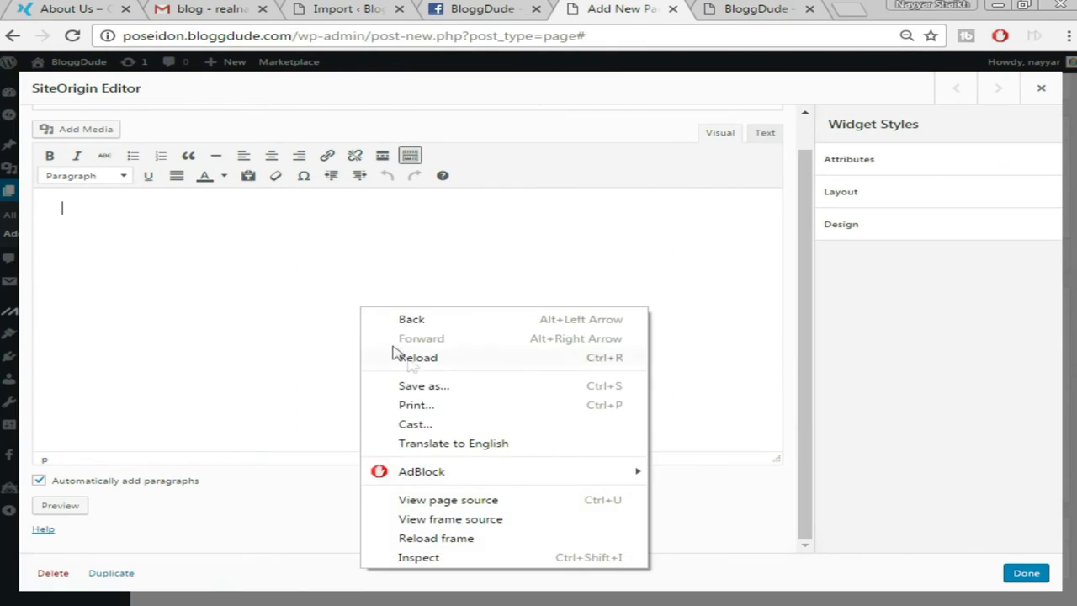
click(635, 310)
key(ctrl+v)
scroll(633, 310, up, 3)
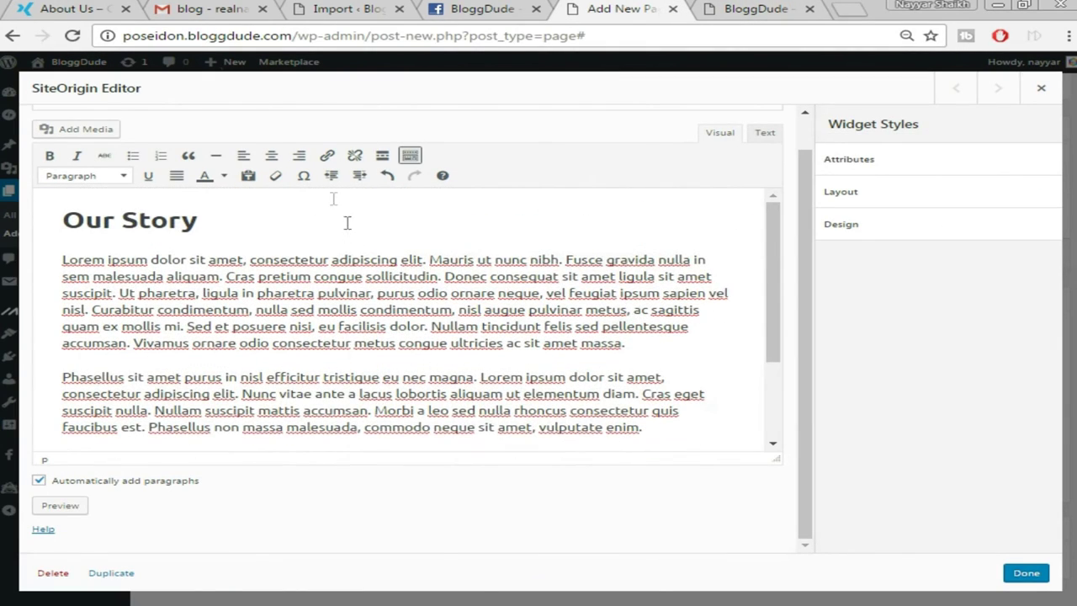
click(93, 10)
click(232, 205)
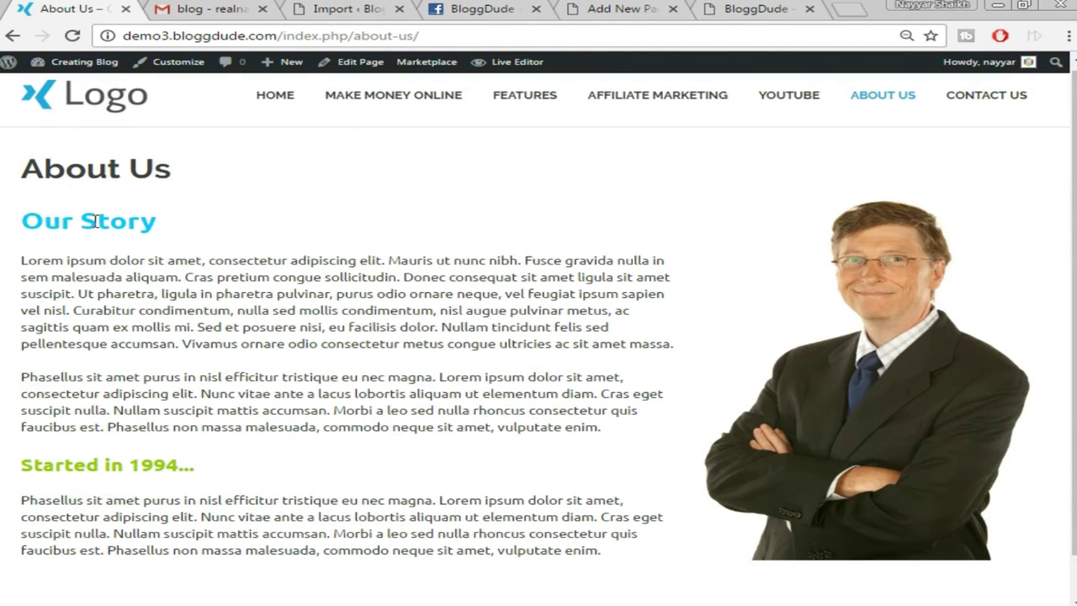
click(623, 8)
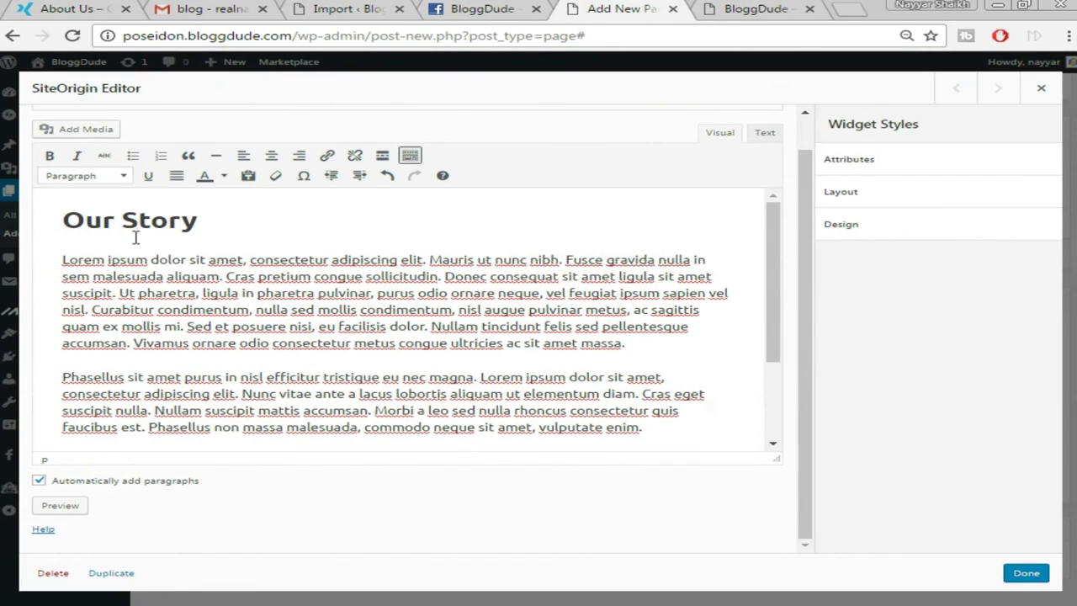
- Colour the Our Story heading teal and the Started in 1994... heading green
triple_click(132, 226)
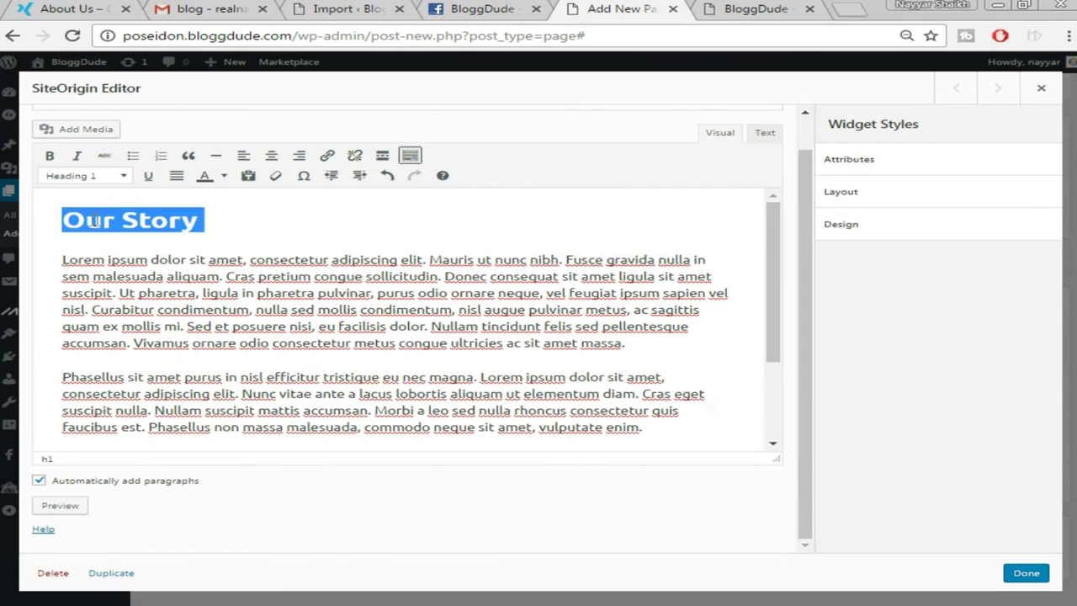
click(223, 176)
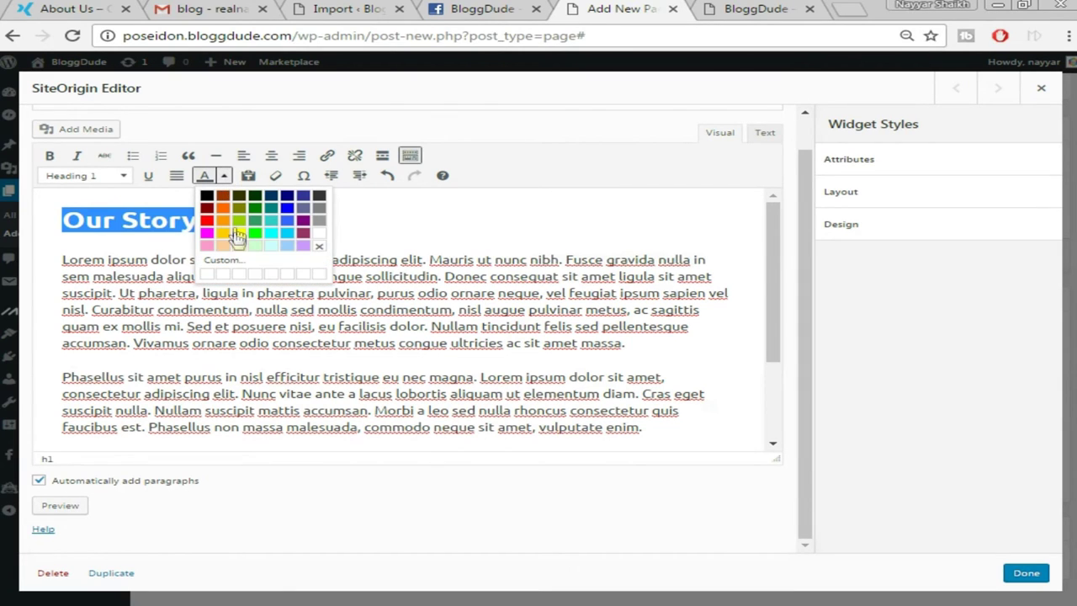
click(278, 220)
key(Right)
scroll(210, 319, down, 3)
triple_click(184, 335)
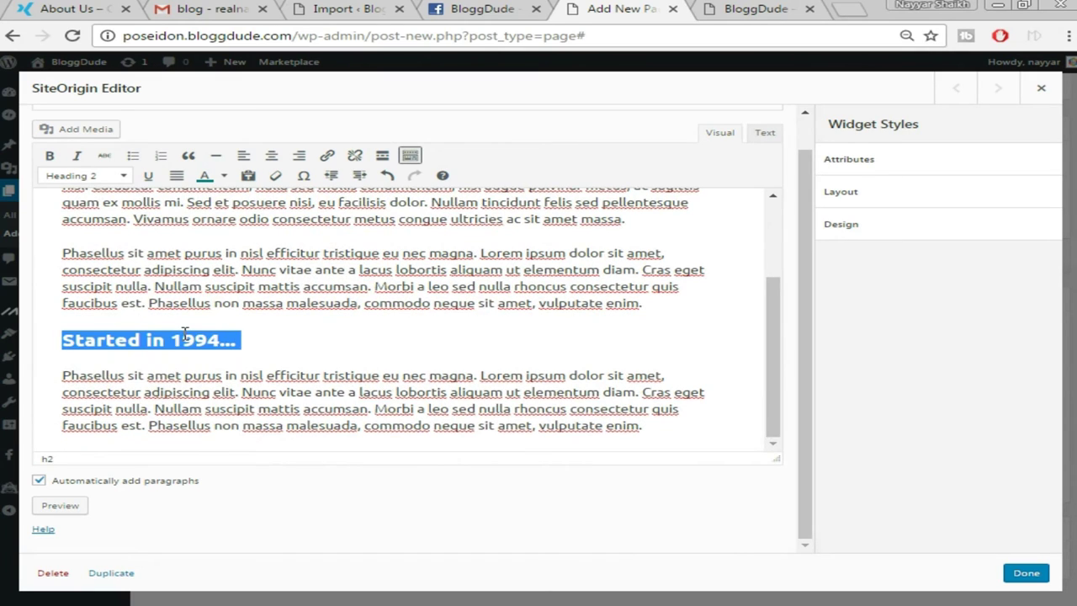
click(223, 176)
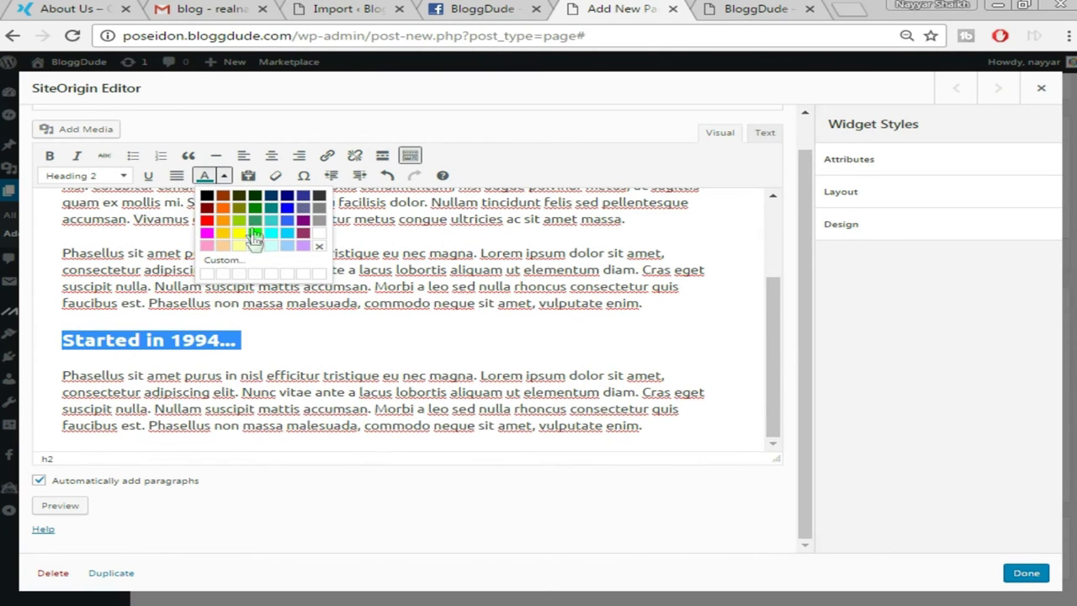
click(259, 207)
click(225, 340)
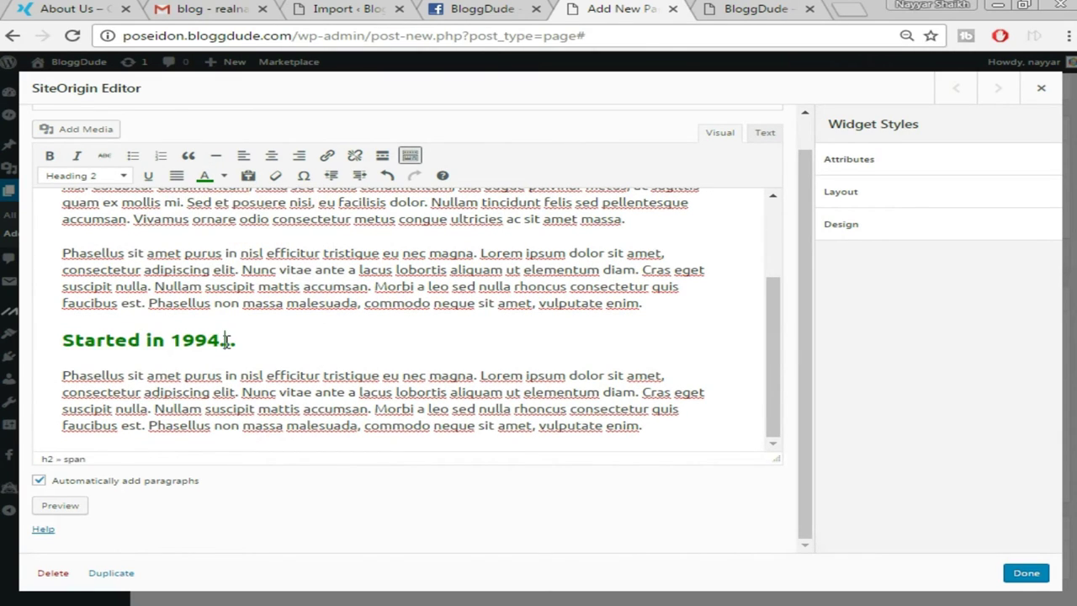
scroll(185, 345, up, 3)
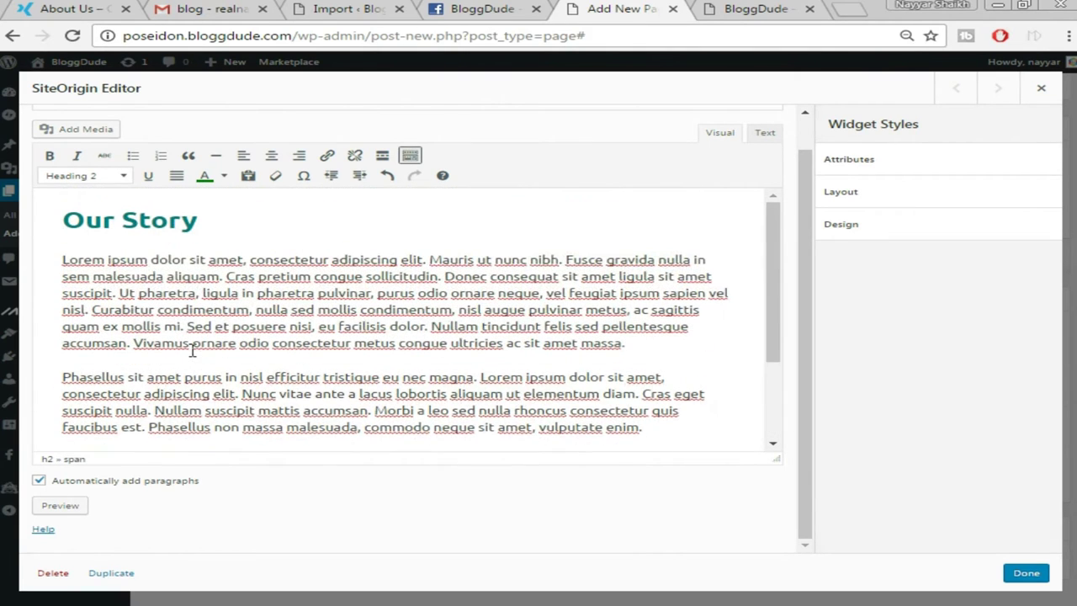
- Set the Our Story heading's format to Heading 1
click(175, 271)
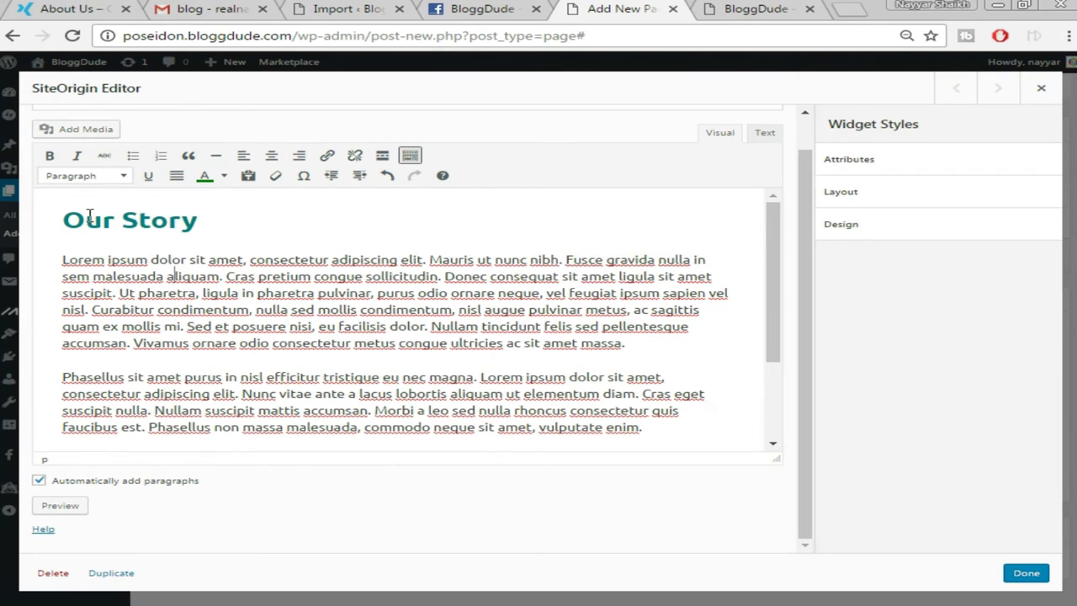
drag(61, 218, 215, 220)
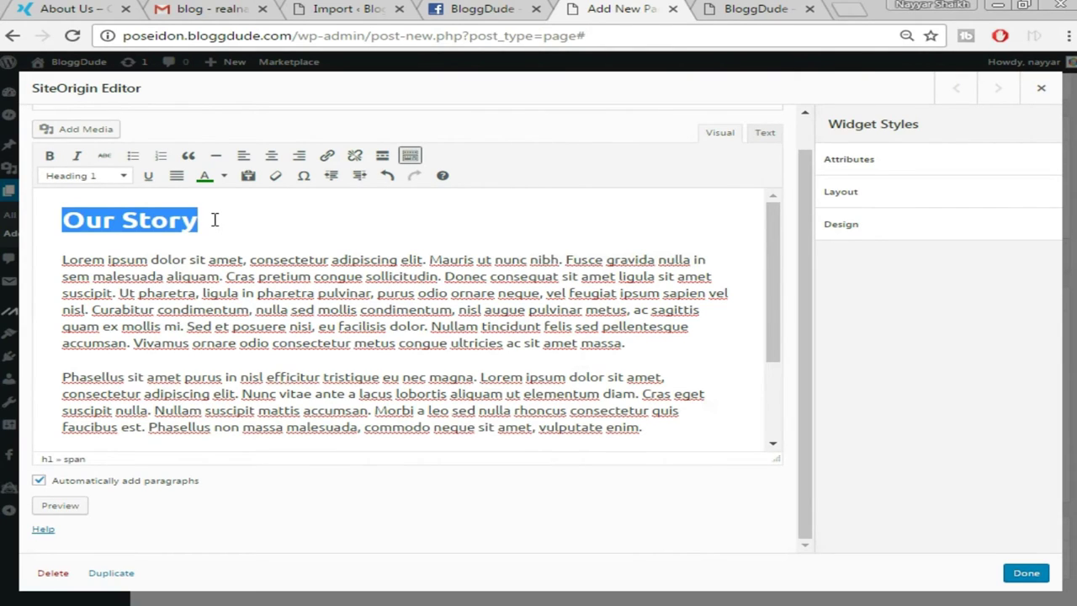
click(124, 176)
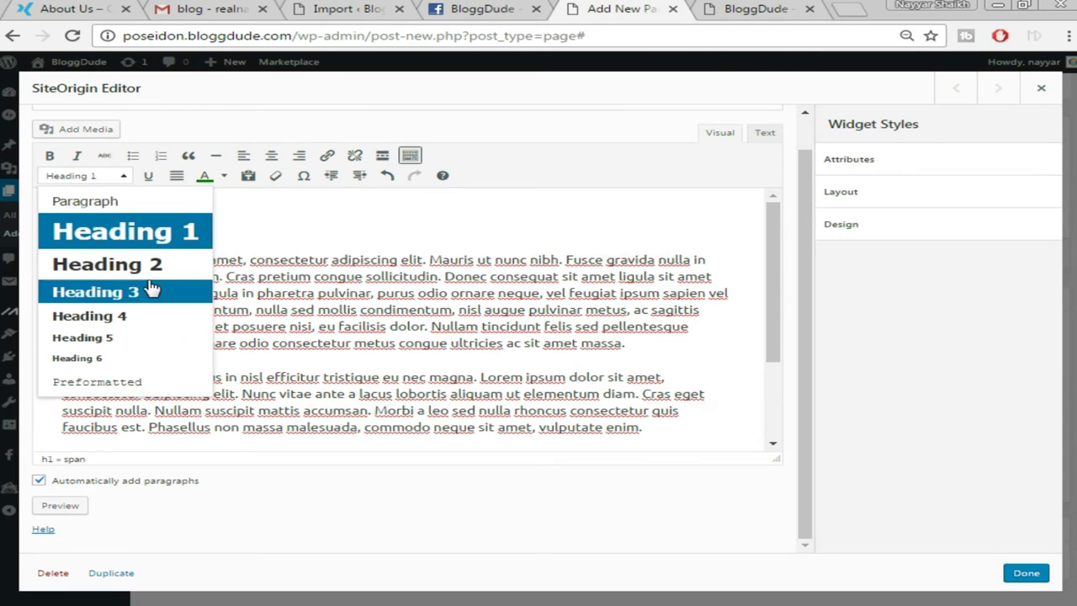
click(137, 204)
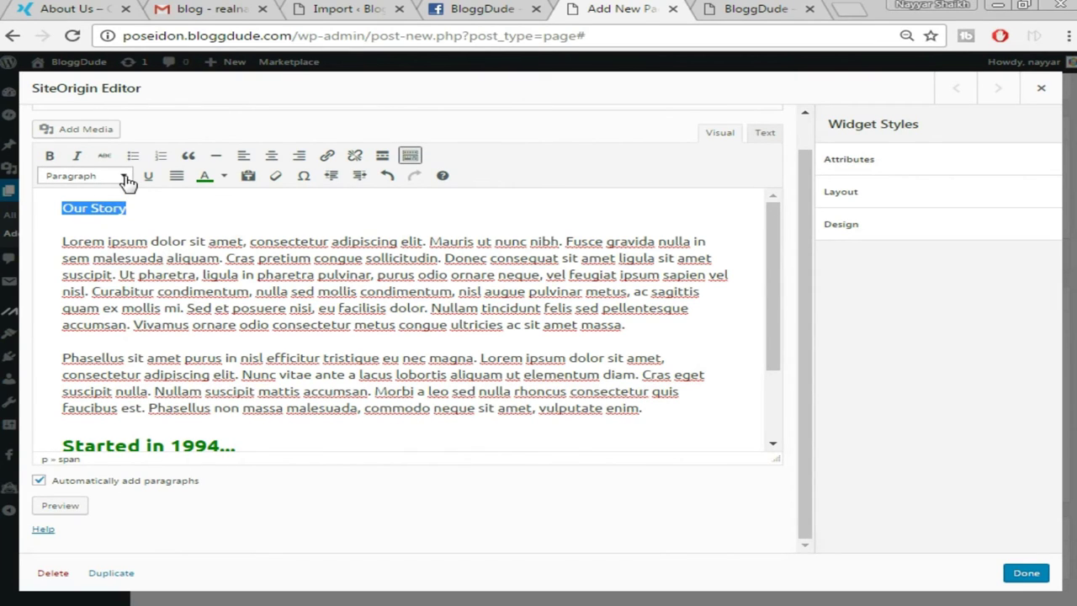
click(125, 177)
click(133, 244)
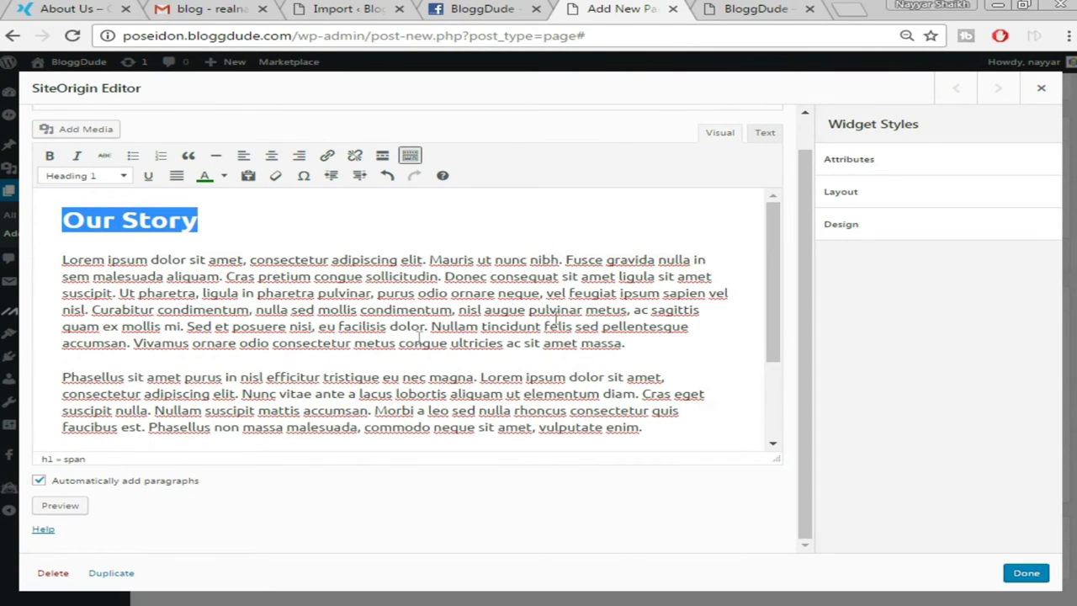
- Close the text widget and add a SiteOrigin Image widget to the empty right column
click(1027, 572)
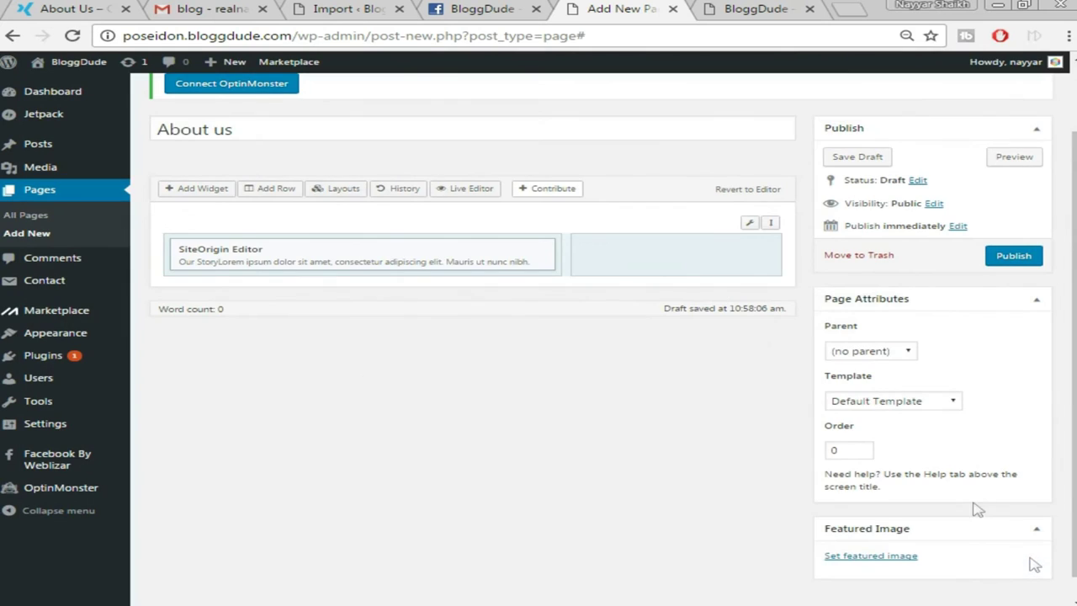
click(638, 262)
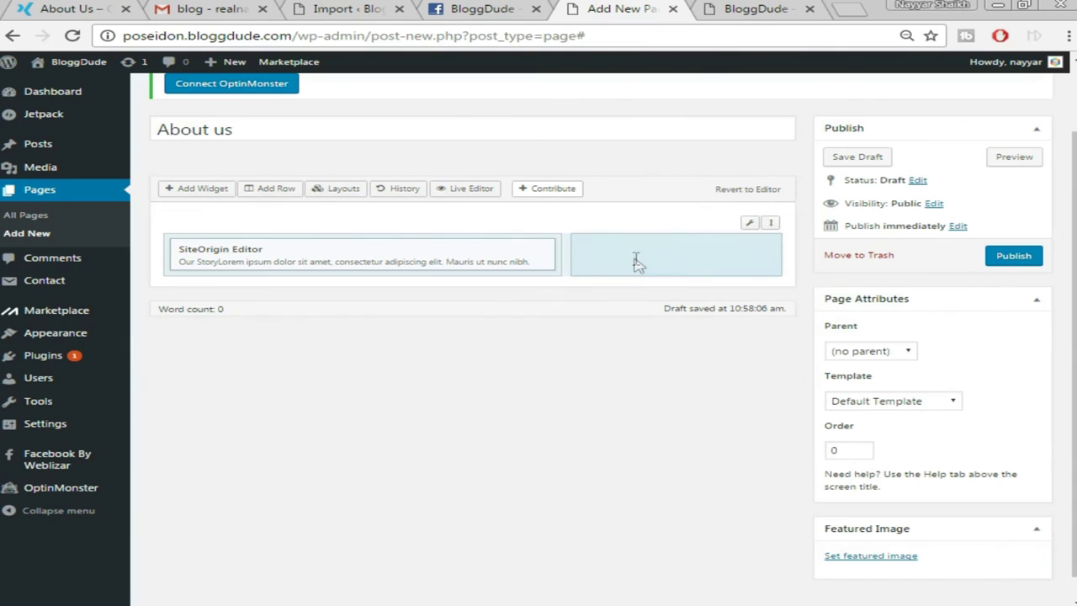
click(202, 191)
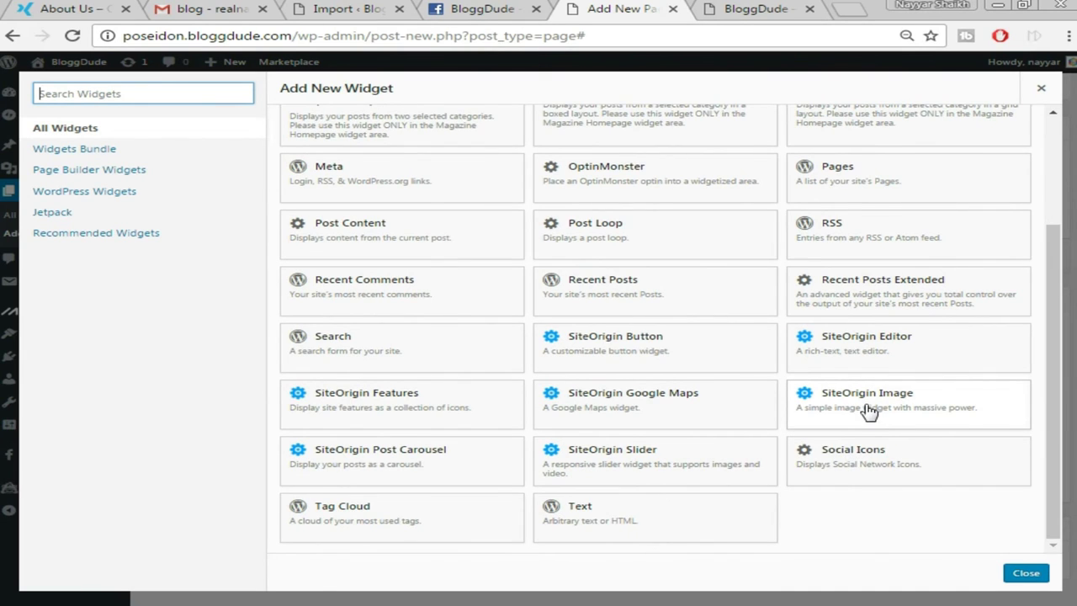
click(869, 408)
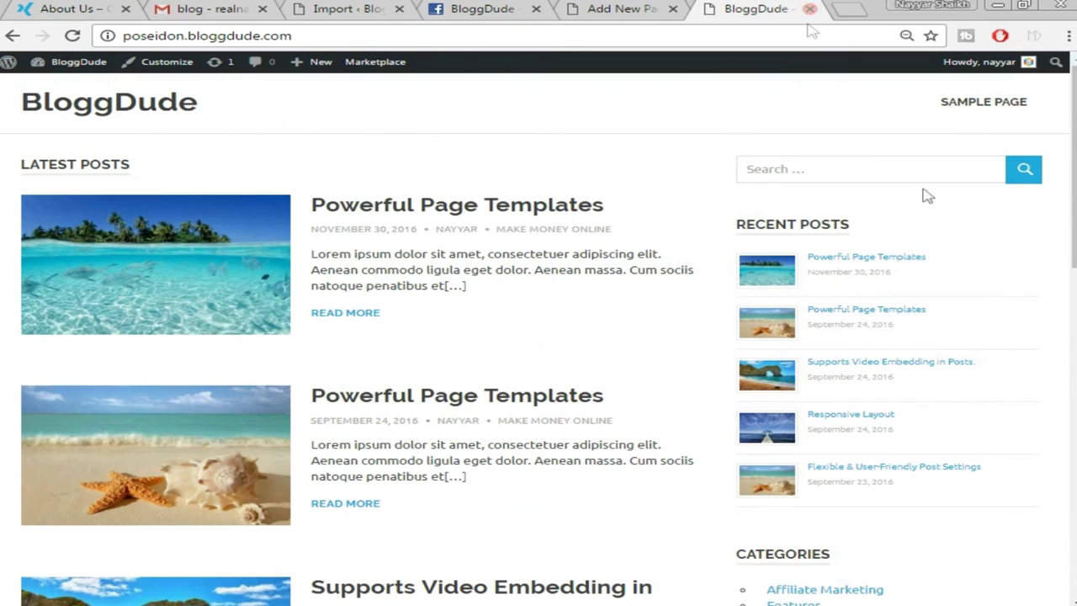
click(620, 10)
- Upload asa.png and set it as the image widget's picture
mouse_move(716, 265)
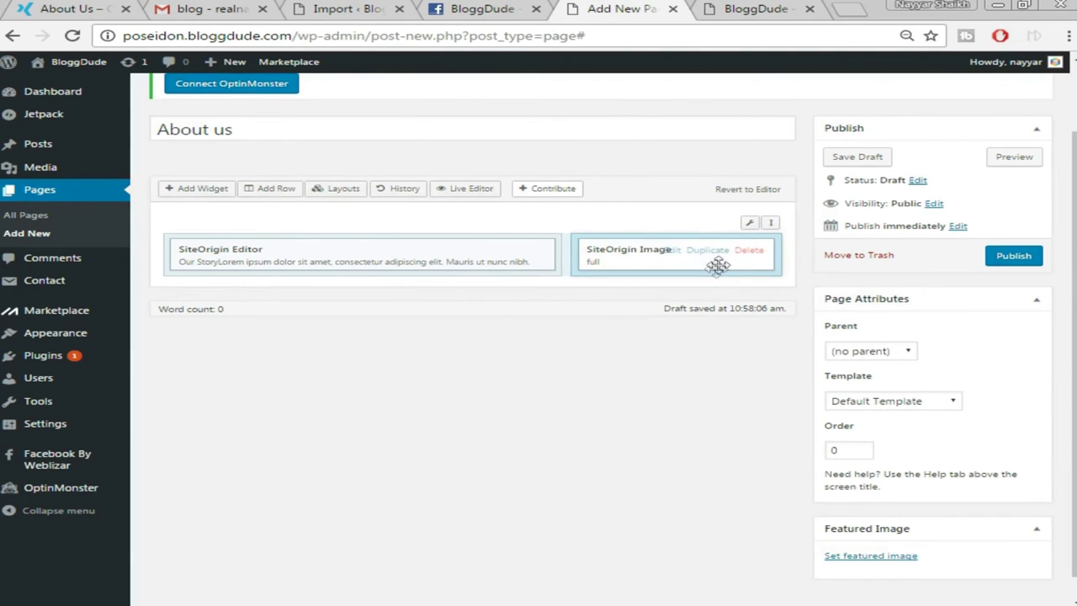
click(672, 252)
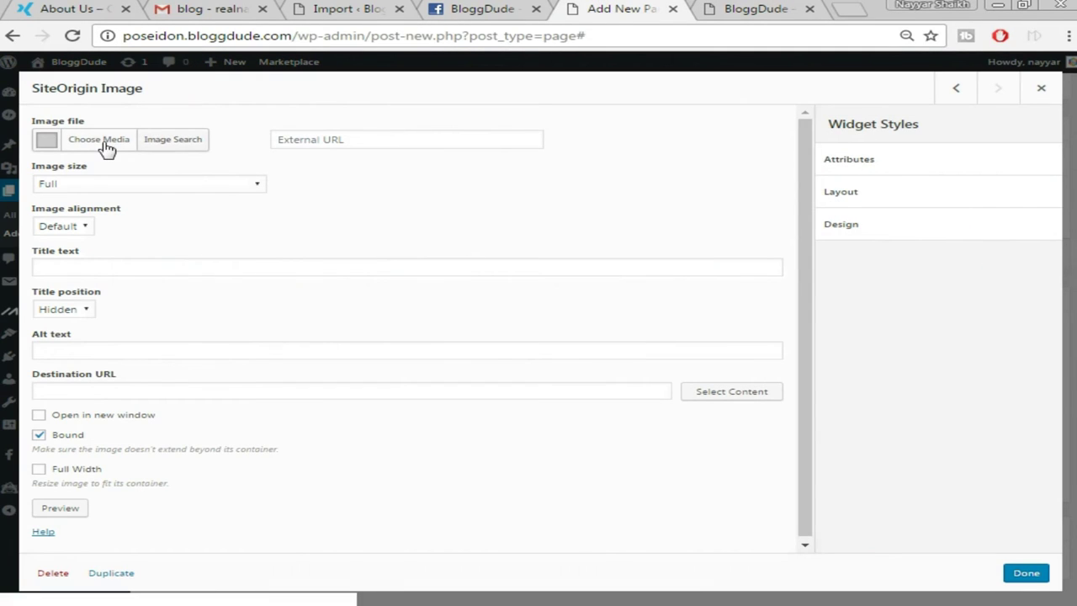
click(106, 143)
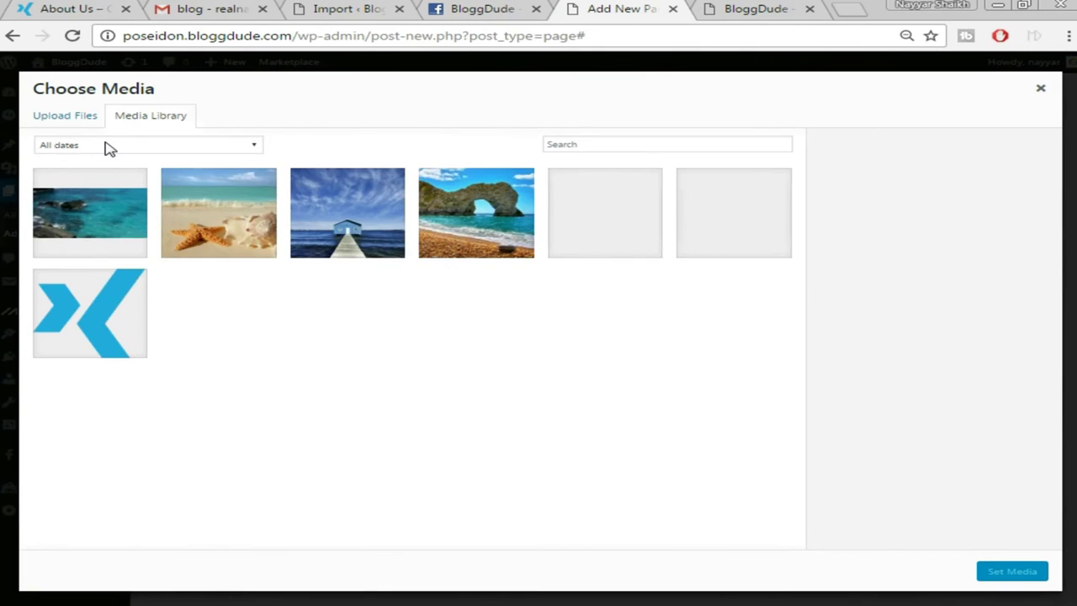
click(65, 117)
click(569, 329)
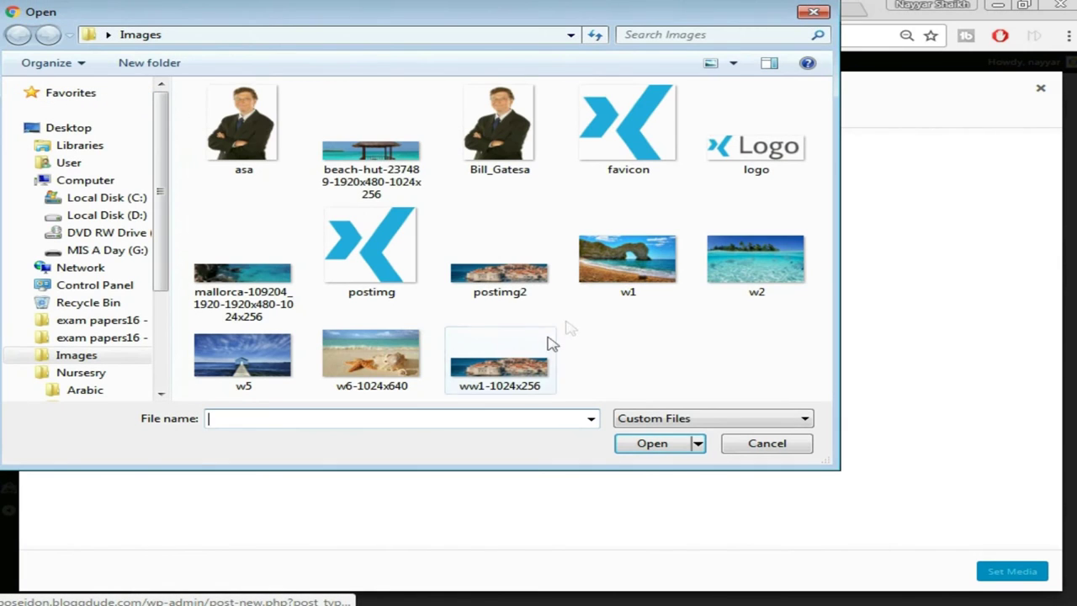
click(239, 125)
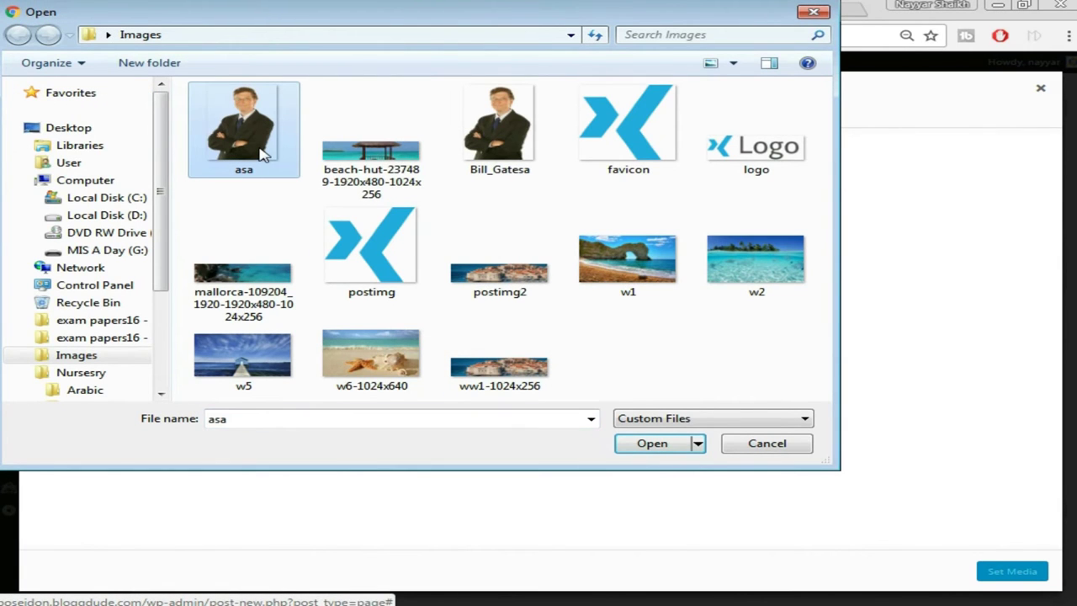
click(646, 443)
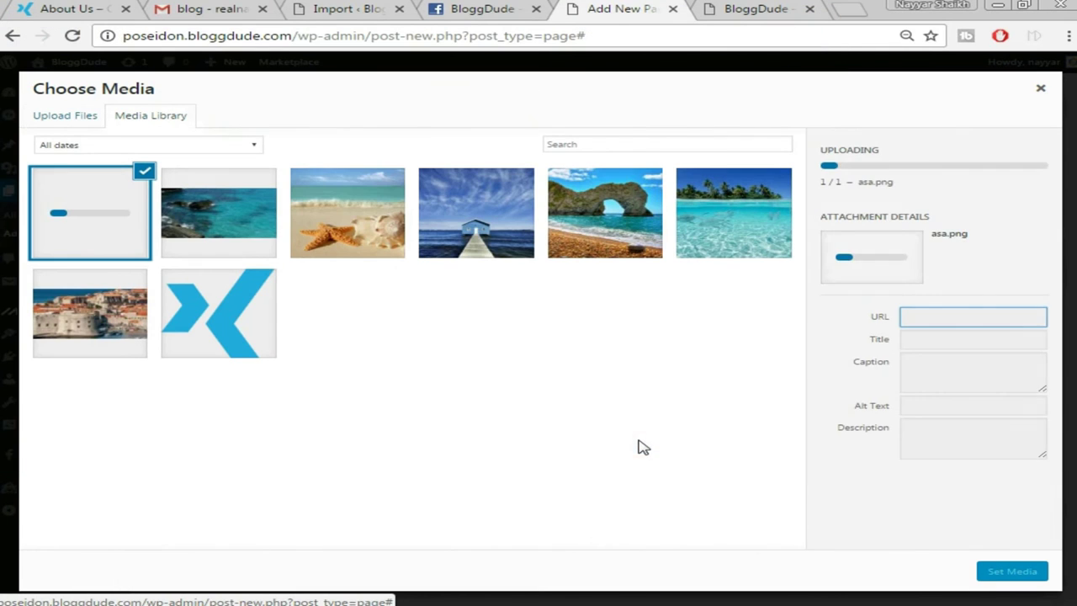
click(998, 571)
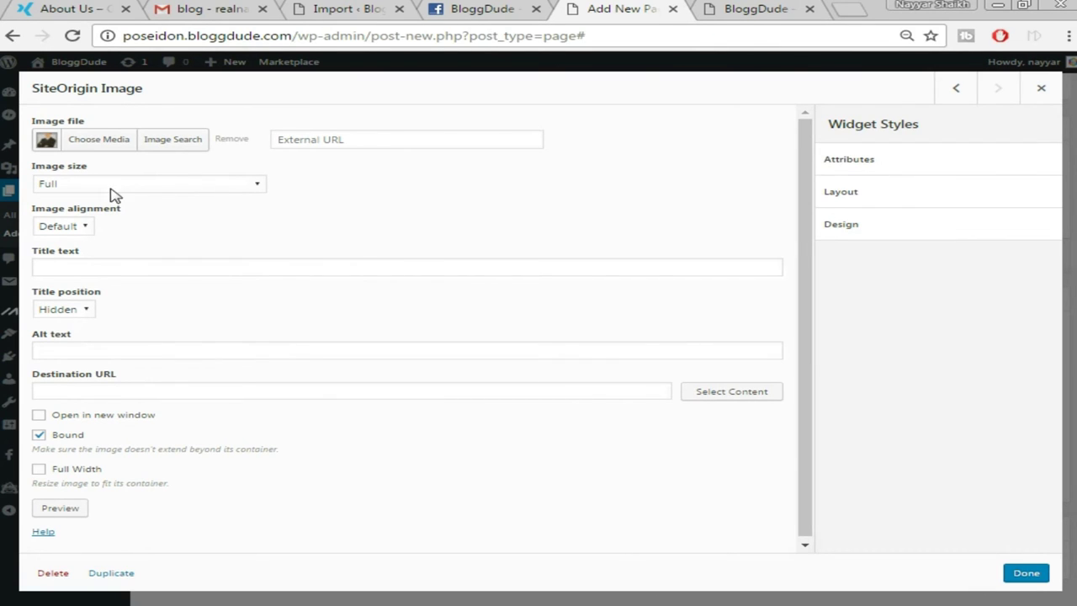
click(1032, 575)
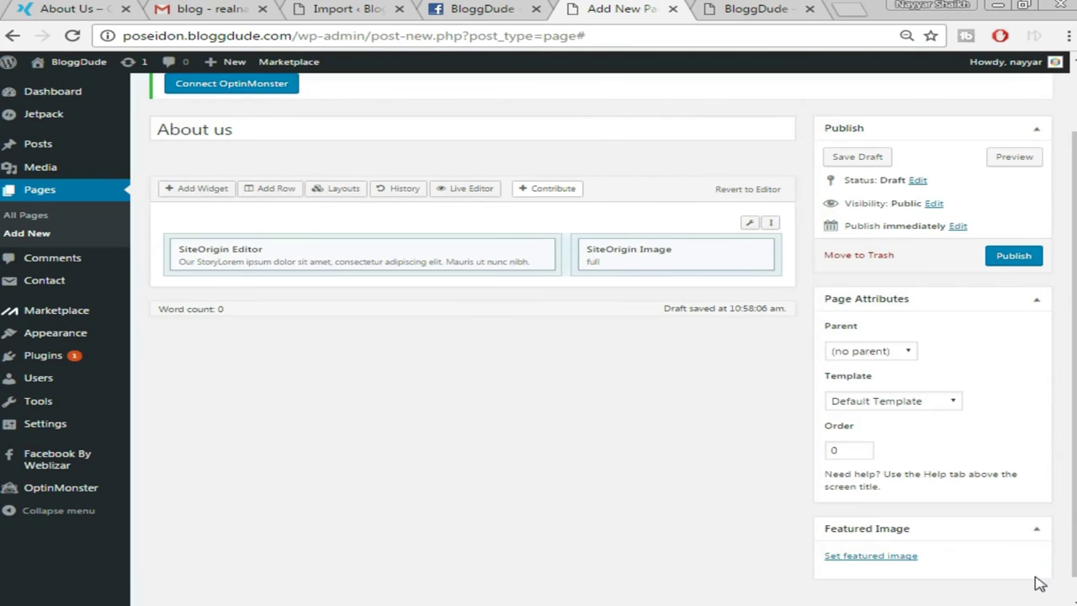
scroll(589, 324, up, 1)
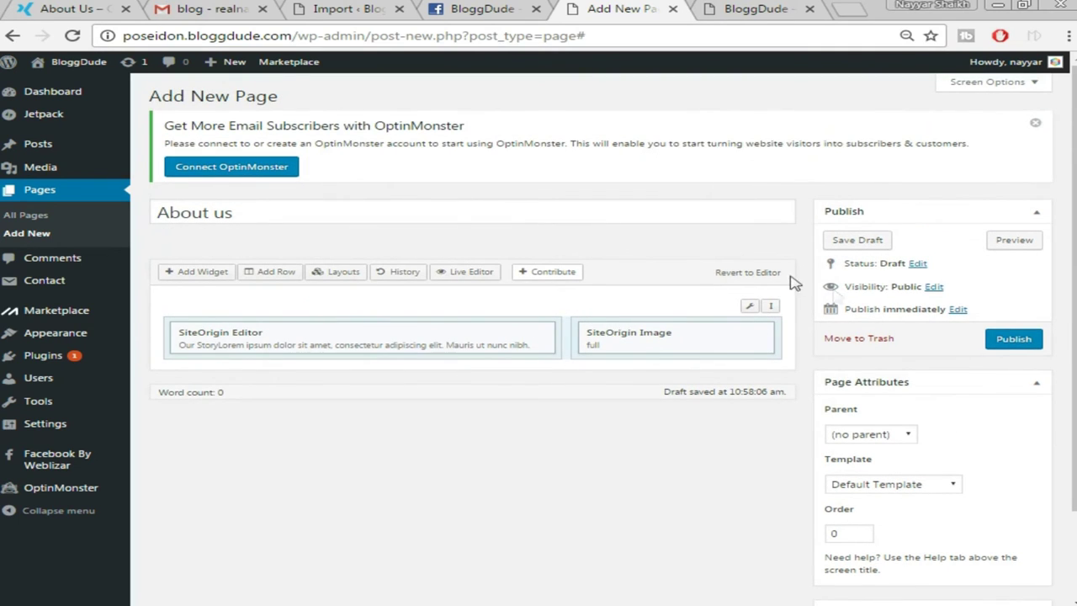
- Publish the About us page and open the live page in a new tab
click(1015, 340)
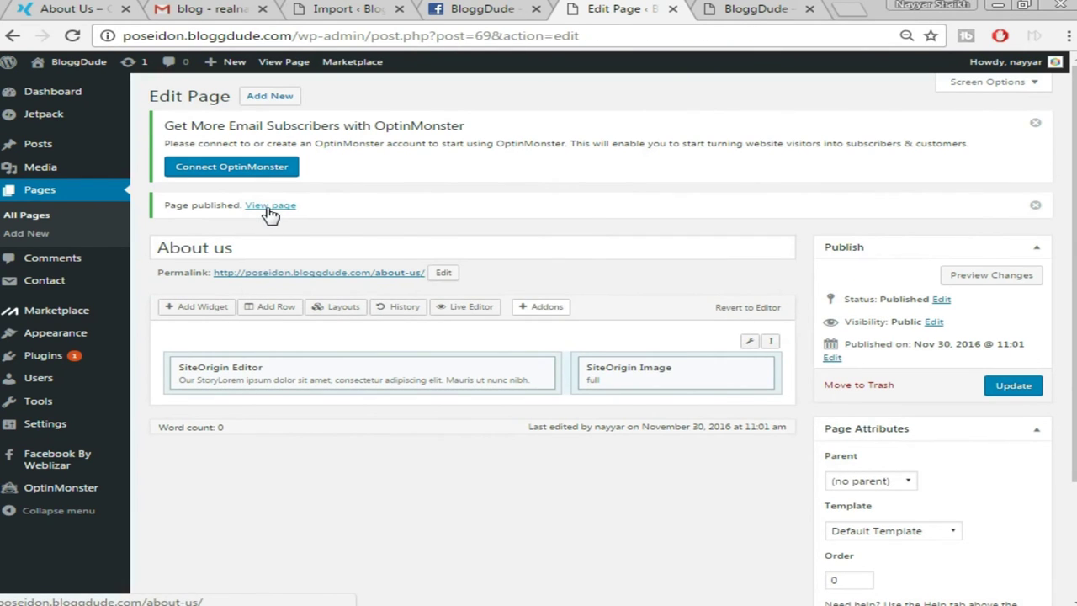
right_click(288, 208)
click(299, 218)
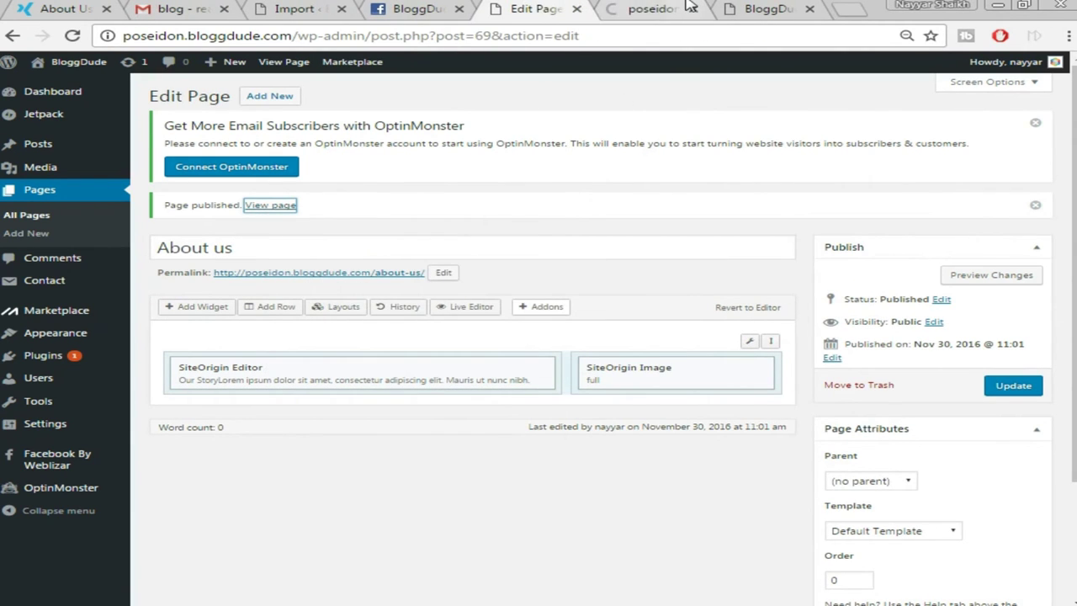
click(688, 9)
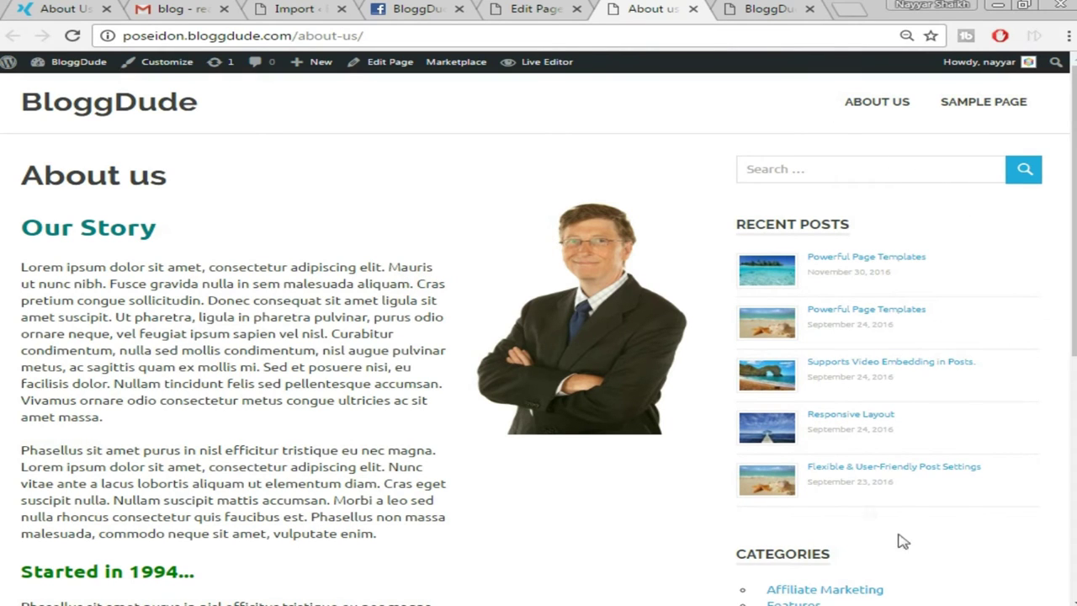
- Compare the live About us page with the demo's About Us page, then resume editing
click(73, 36)
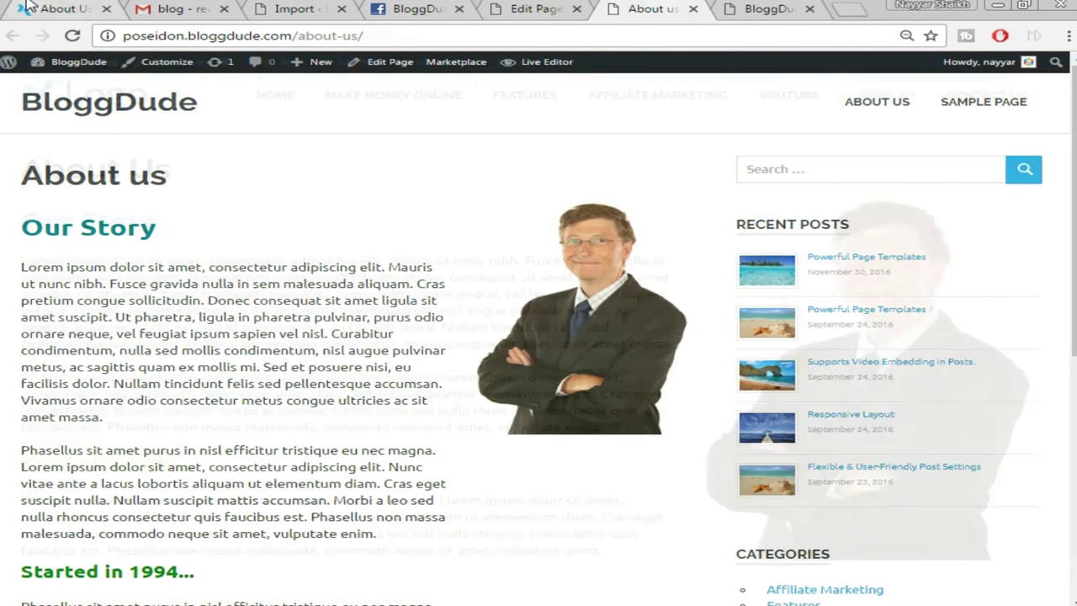
click(683, 7)
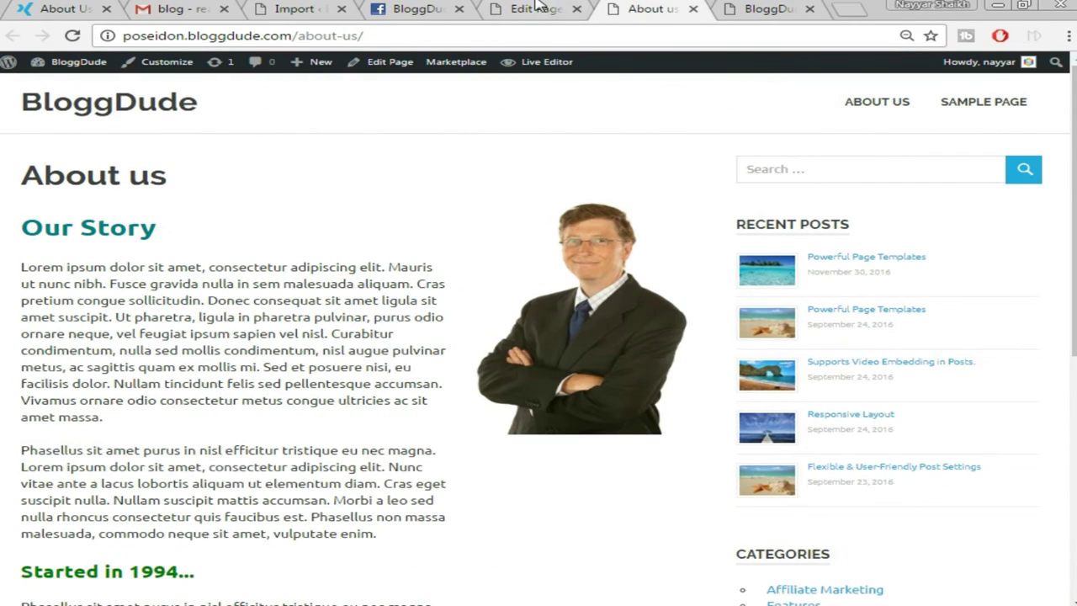
click(539, 8)
scroll(953, 343, down, 2)
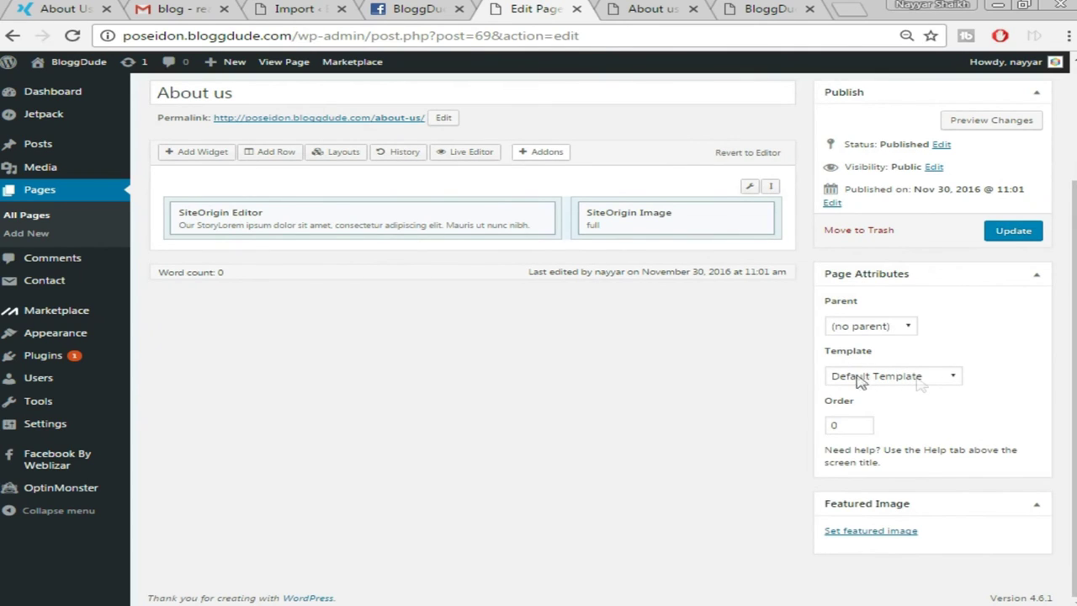
- Apply the Full-width Page template, update the page, and reload the live About us page
click(906, 383)
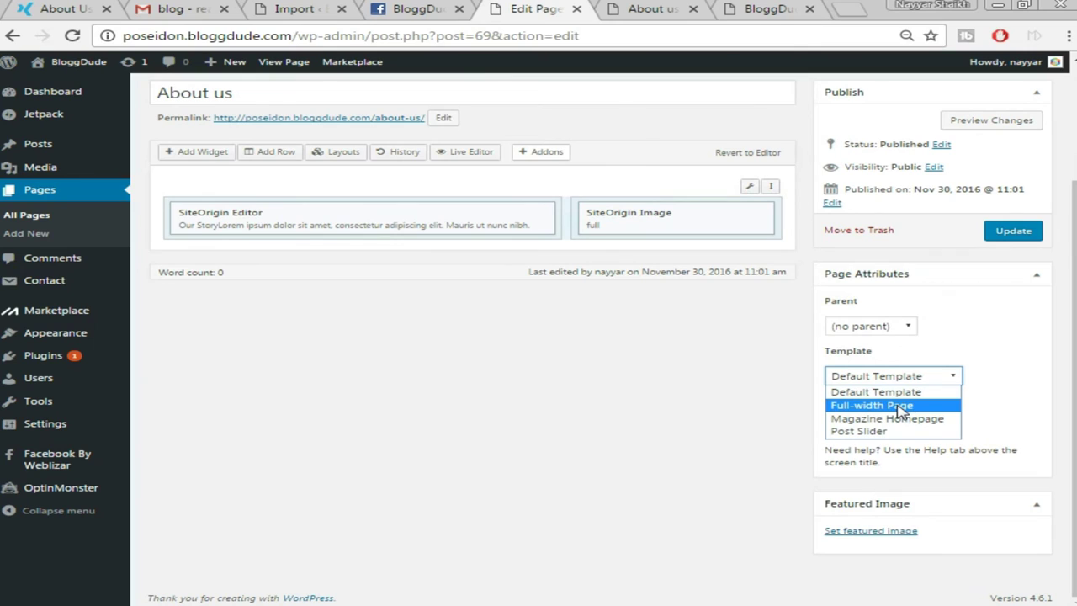
click(897, 407)
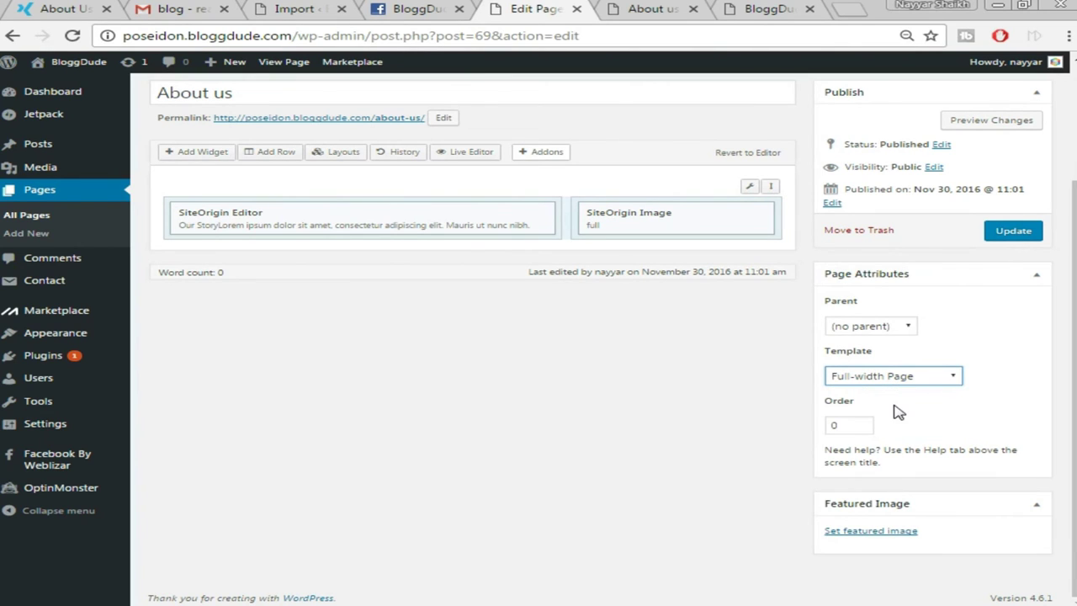
click(1015, 239)
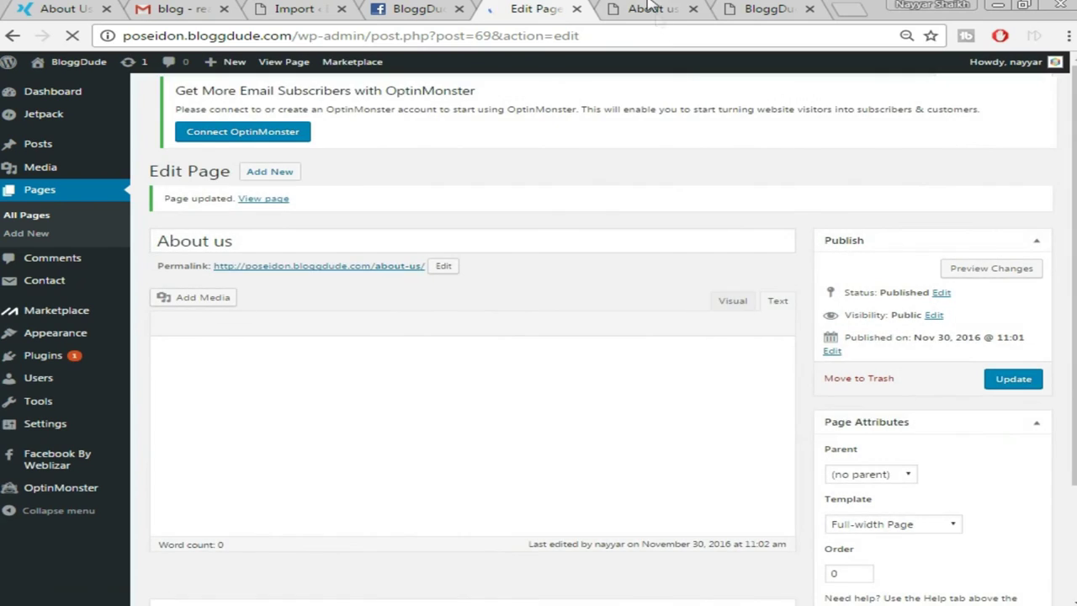
click(653, 9)
click(653, 32)
key(Return)
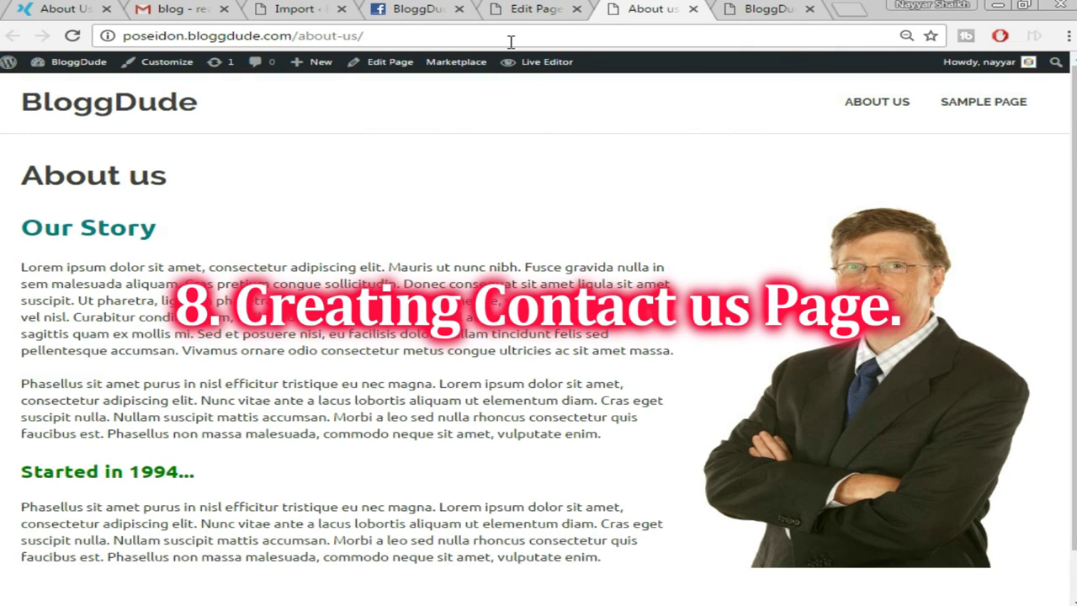
click(539, 8)
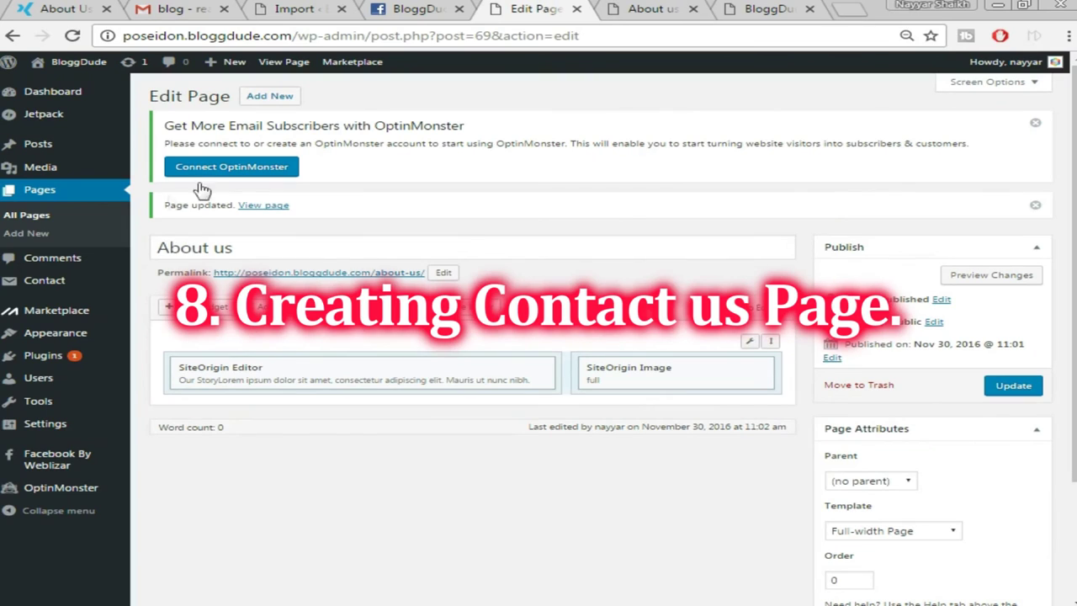
- Select the Contact form 1 shortcode [contact-form-7 id="4"] in the Contact Forms list for copying
mouse_move(48, 289)
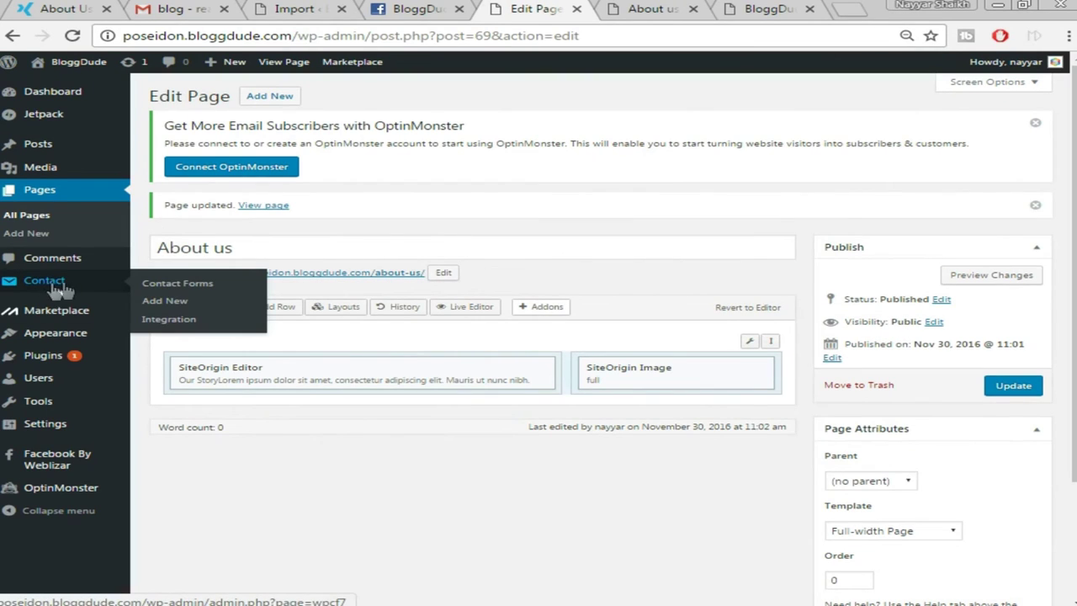
click(41, 288)
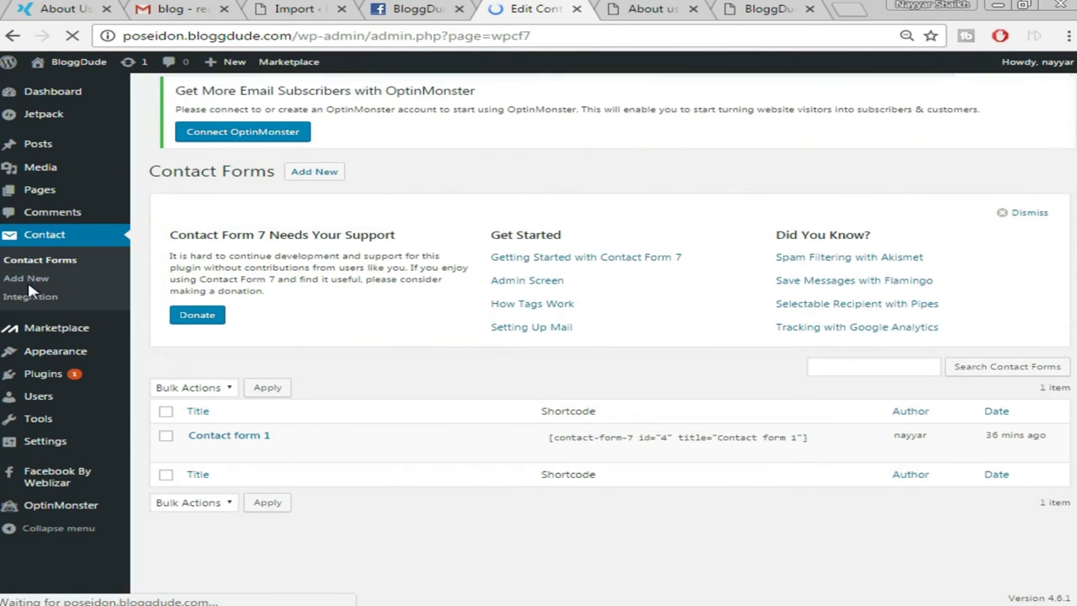
mouse_move(219, 454)
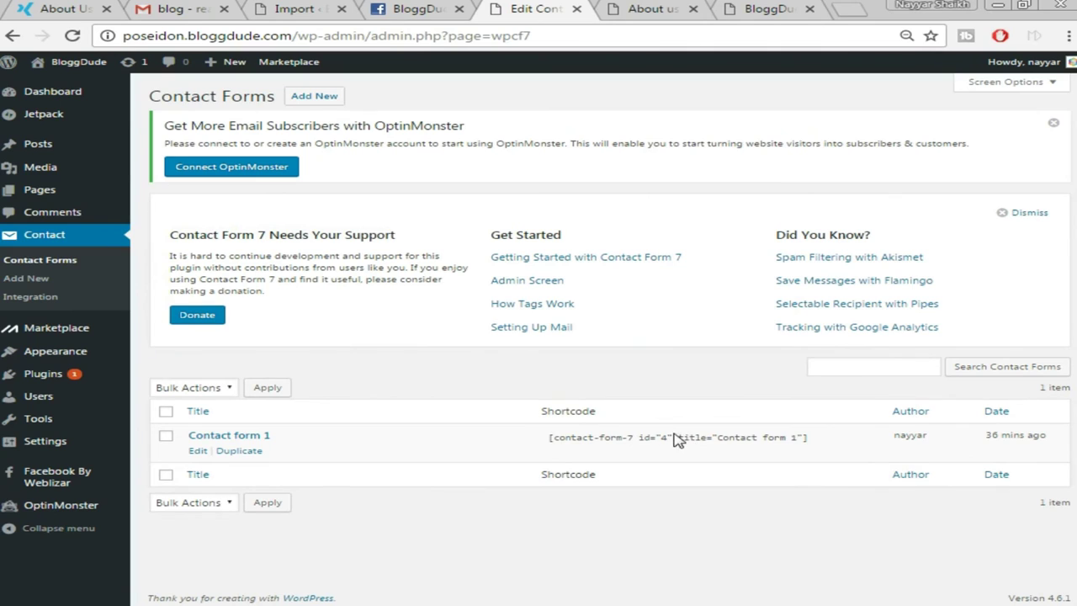
click(599, 441)
key(ctrl+c)
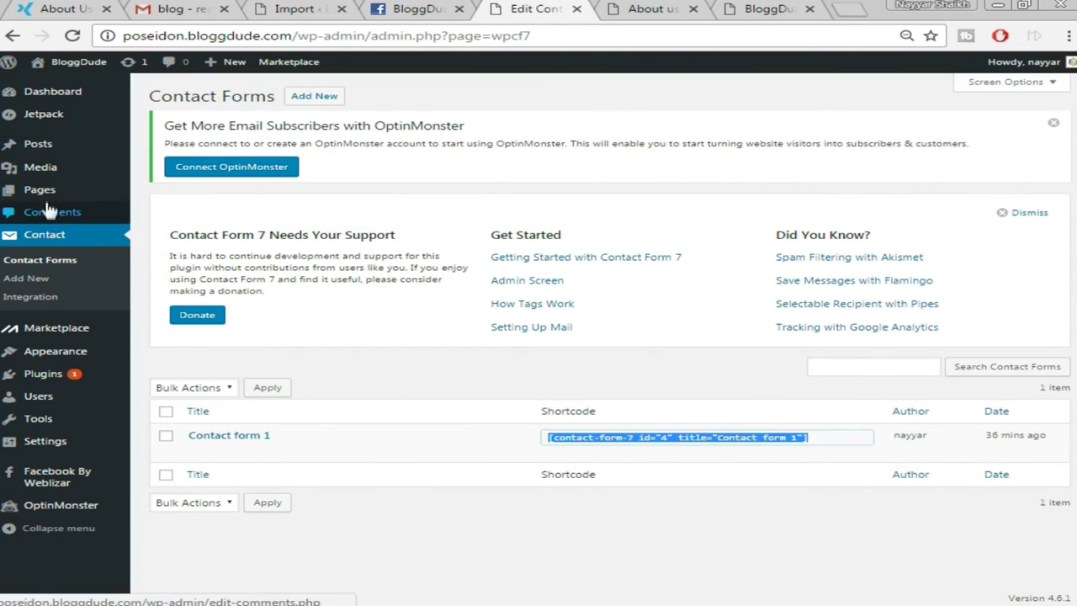
mouse_move(47, 192)
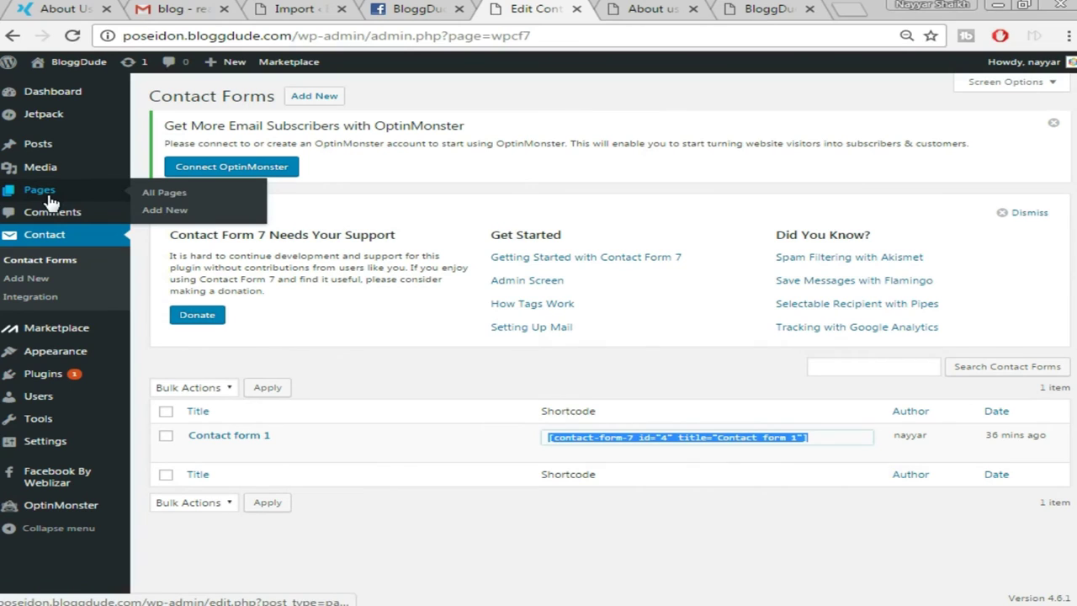
- Start a new page titled 'Contact us'
click(177, 214)
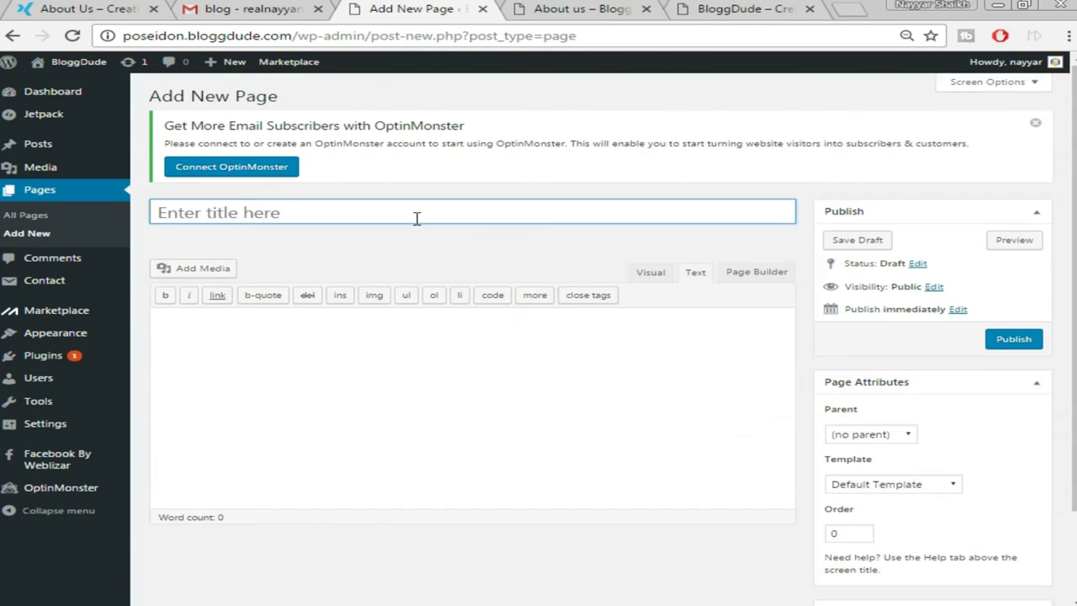
click(417, 218)
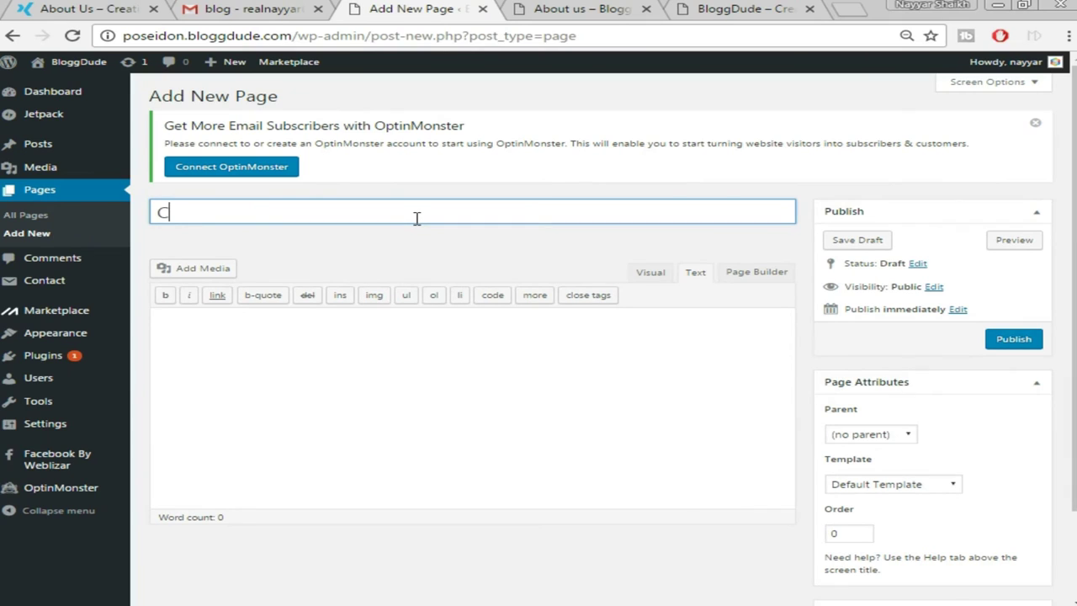
text(Contact us)
- Insert a two equal-column builder row and add a SiteOrigin Editor widget to its left column
click(735, 281)
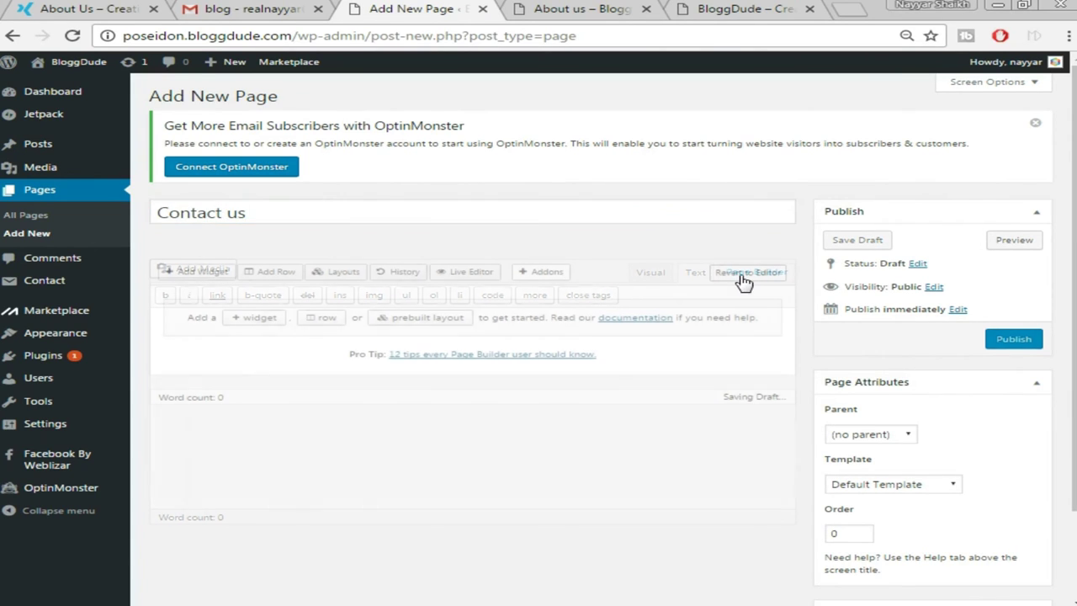
click(280, 275)
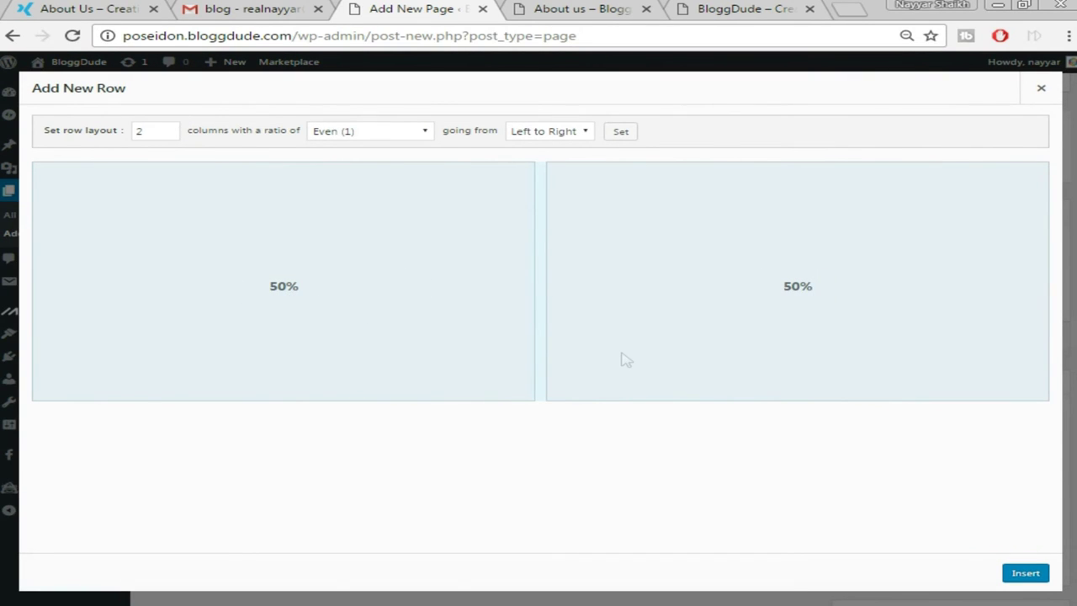
click(1026, 573)
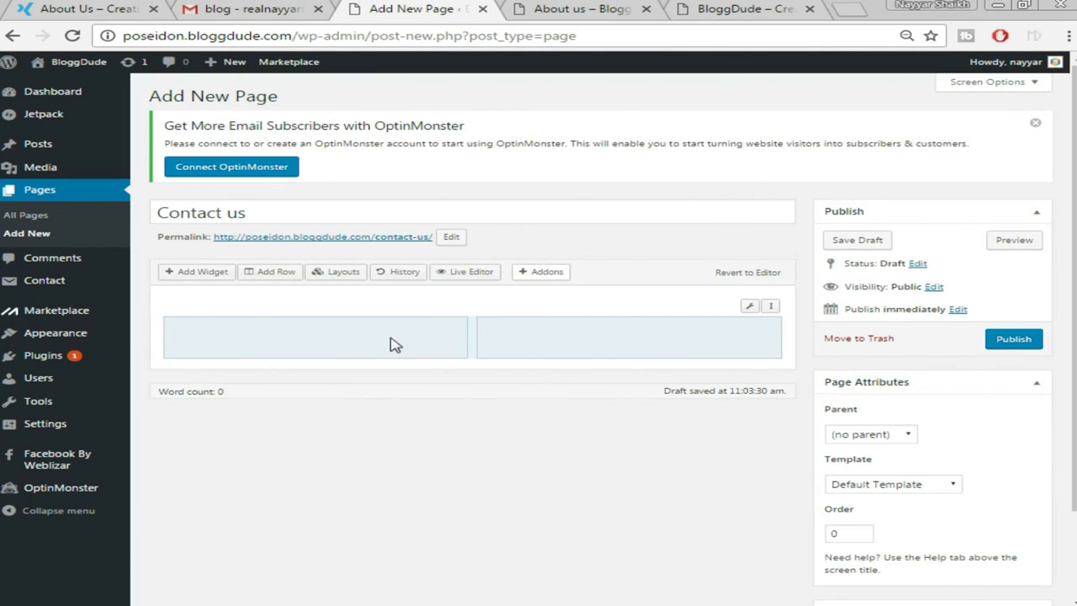
click(200, 273)
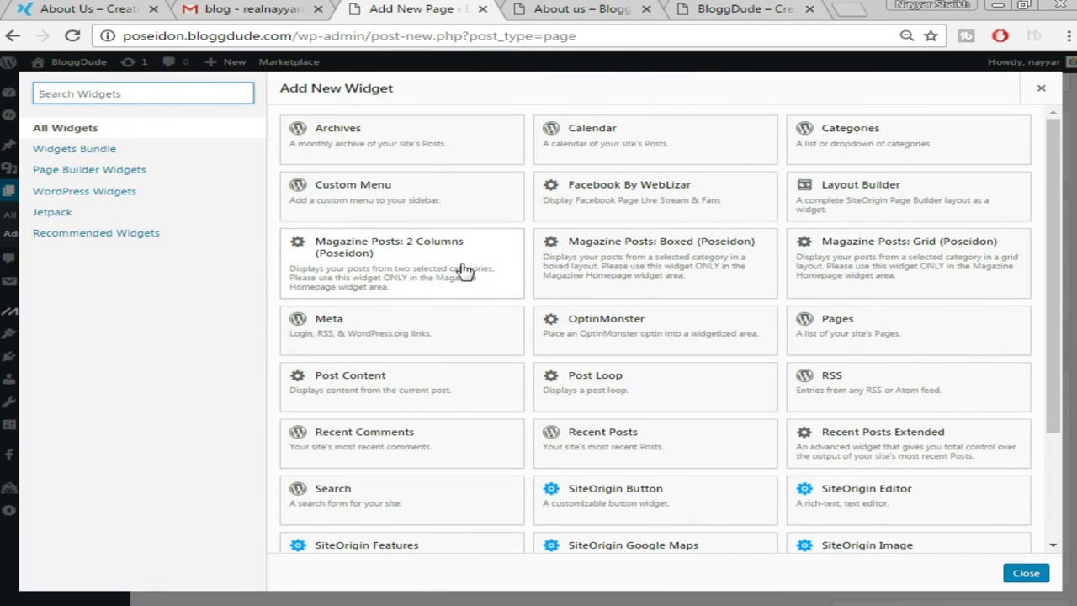
scroll(630, 435, down, 2)
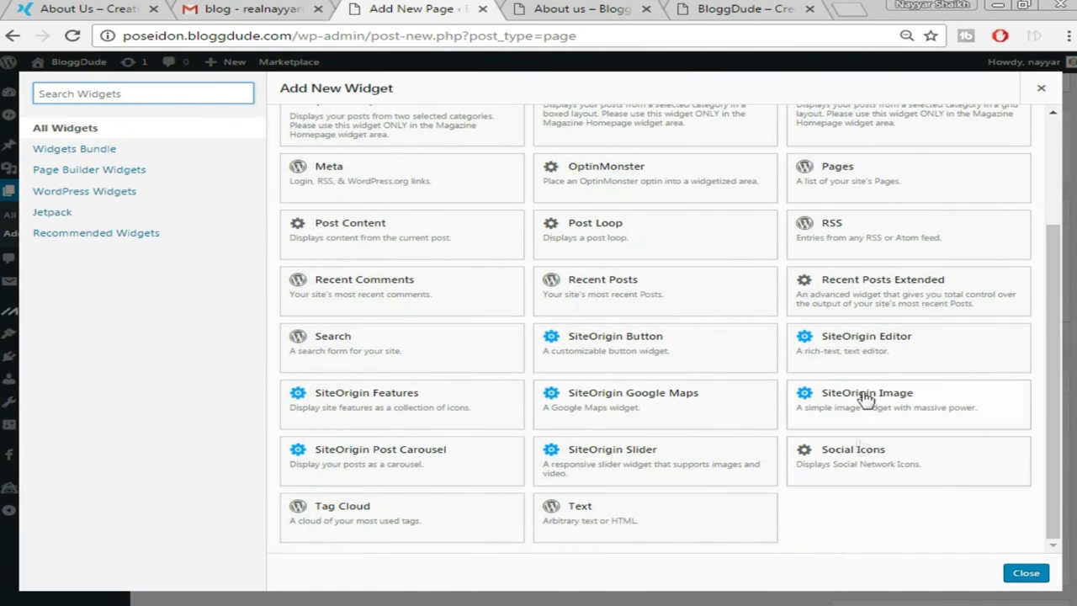
click(876, 343)
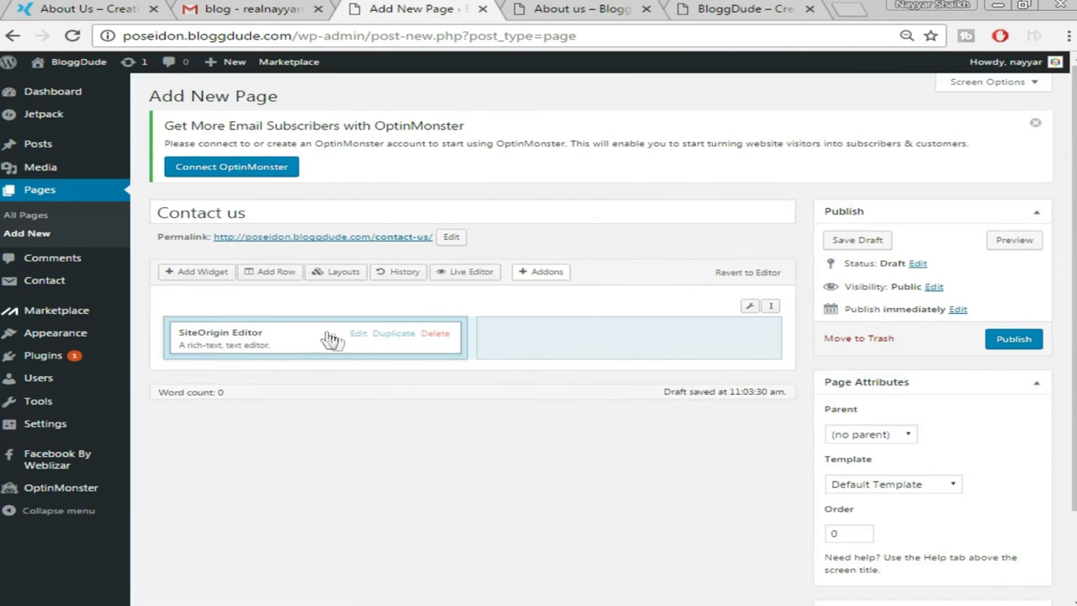
- Paste the Contact form 1 shortcode into the left editor widget, referencing the demo Contact Us page
click(358, 335)
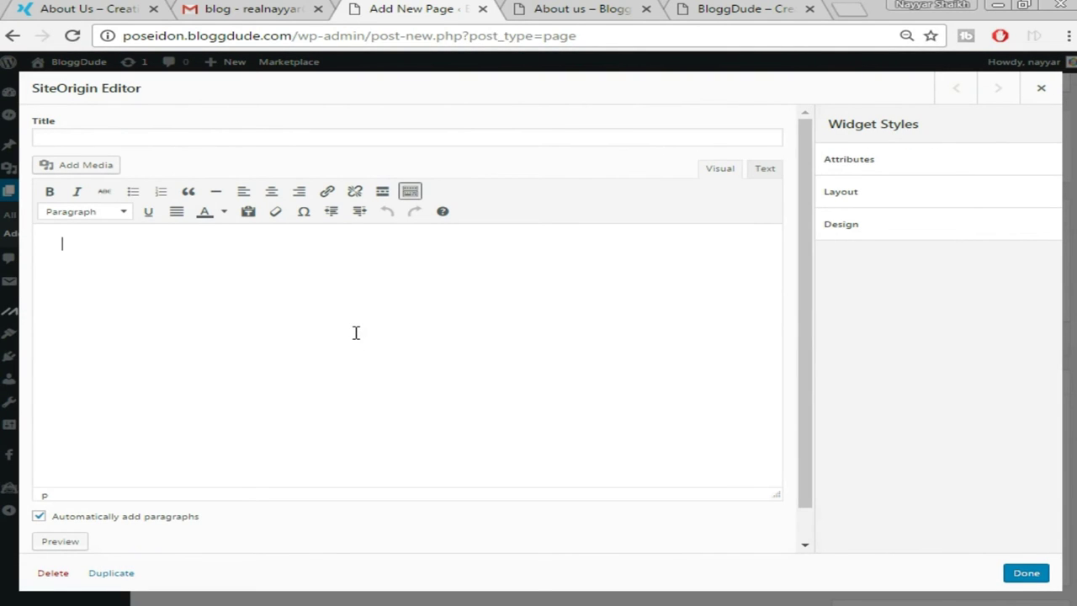
key(ctrl+v)
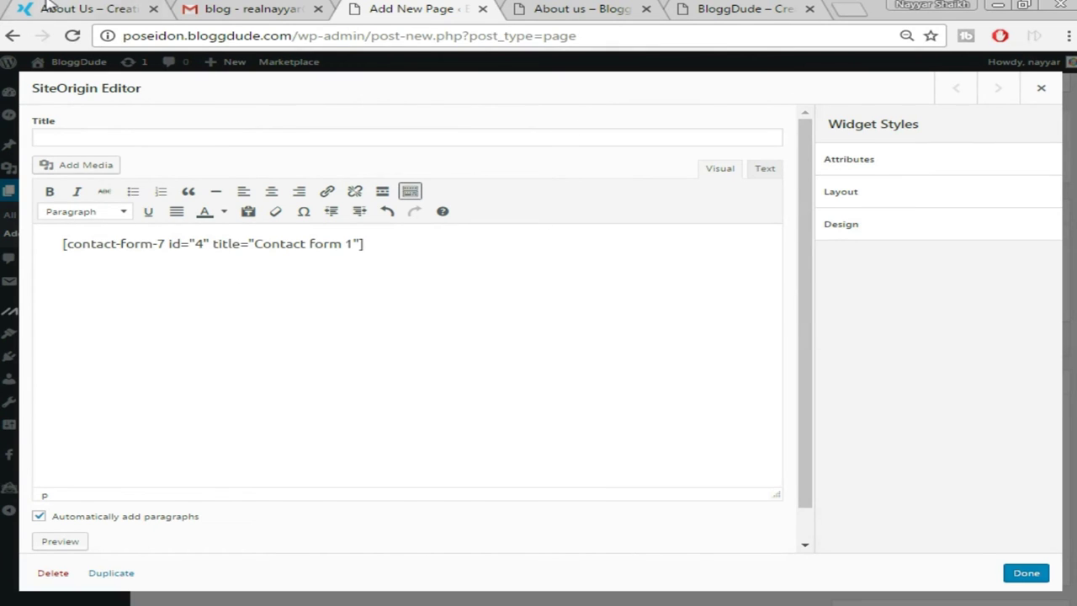
click(47, 8)
click(1006, 105)
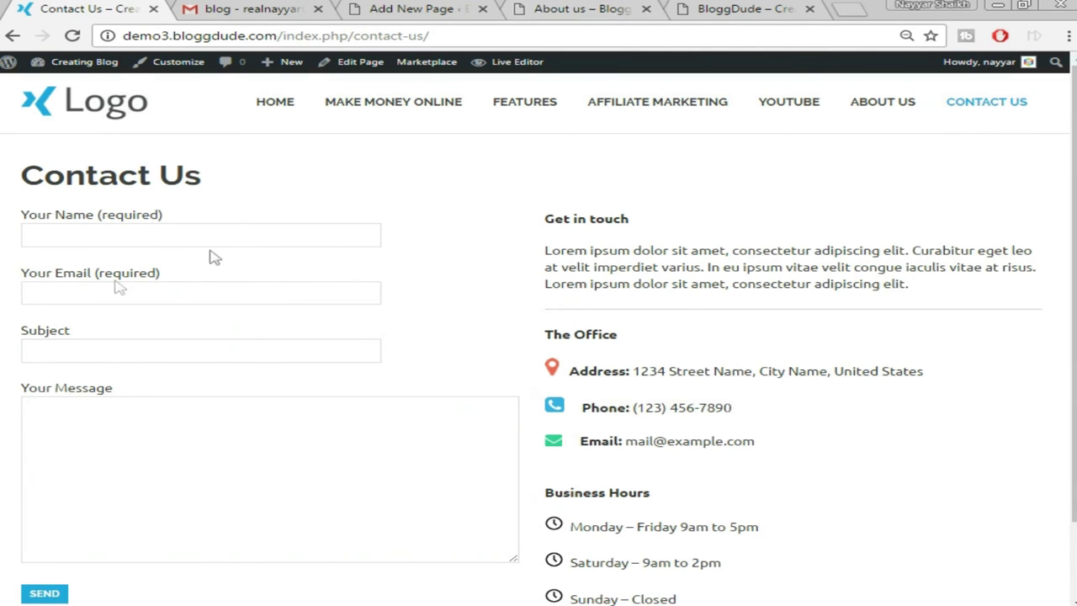
click(624, 9)
click(439, 7)
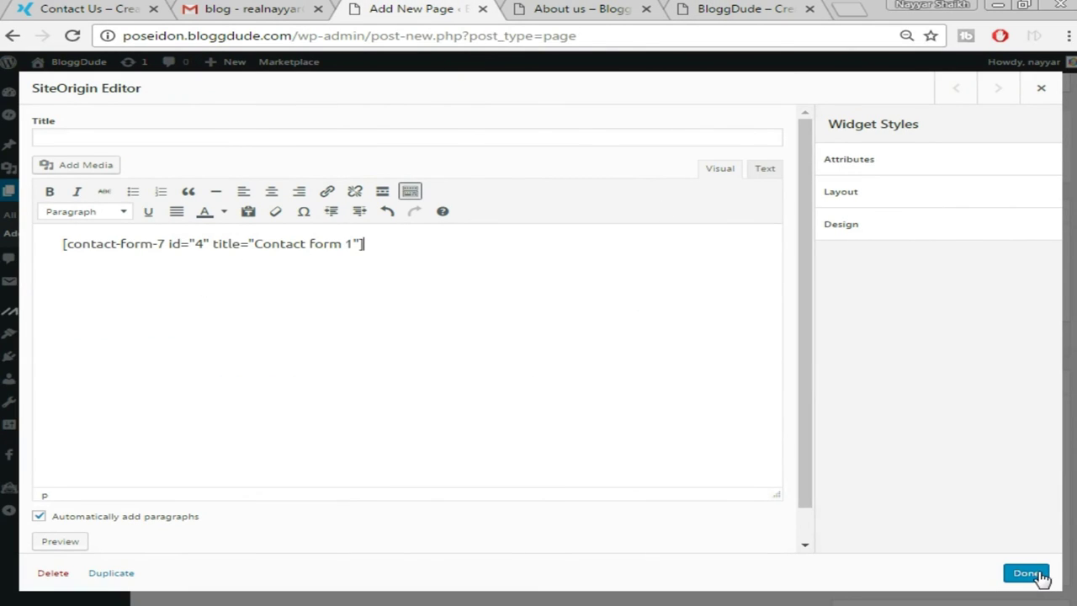
click(1040, 574)
click(585, 344)
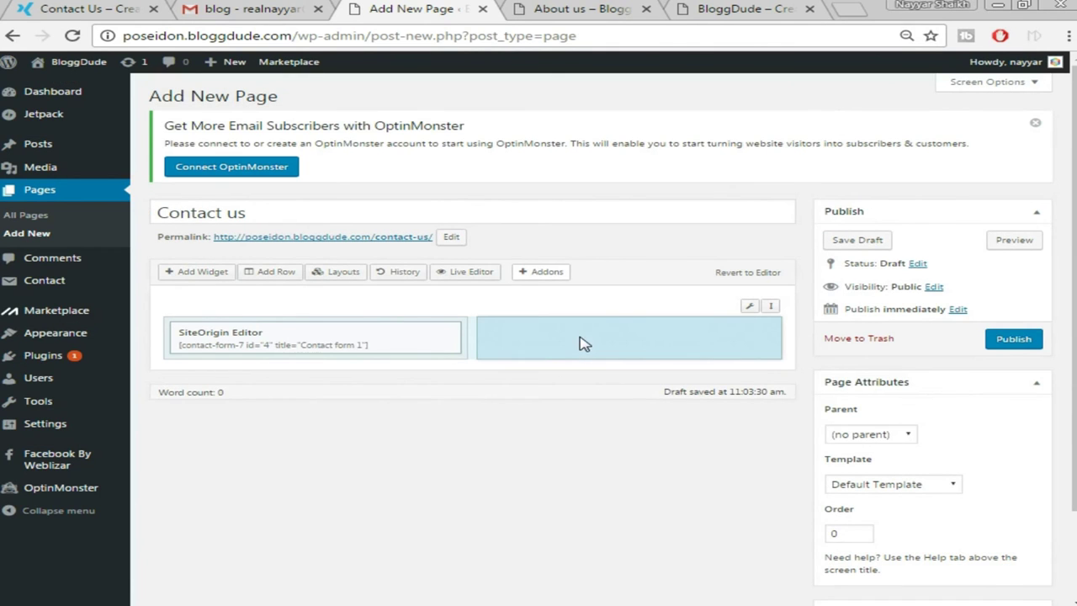
- Add a second SiteOrigin Editor widget to the right column and start editing it
click(204, 275)
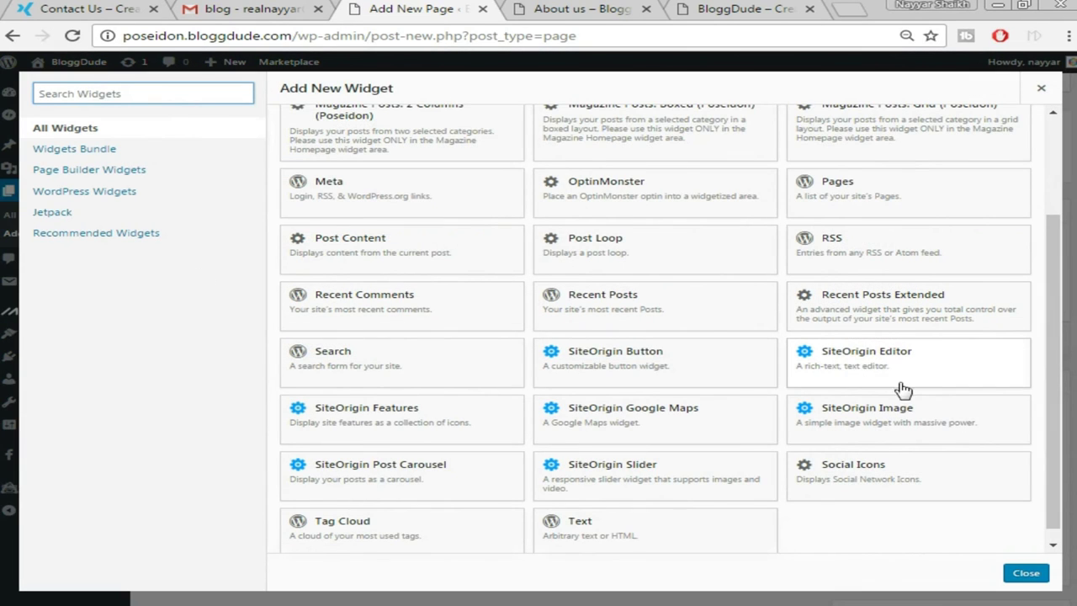
click(867, 369)
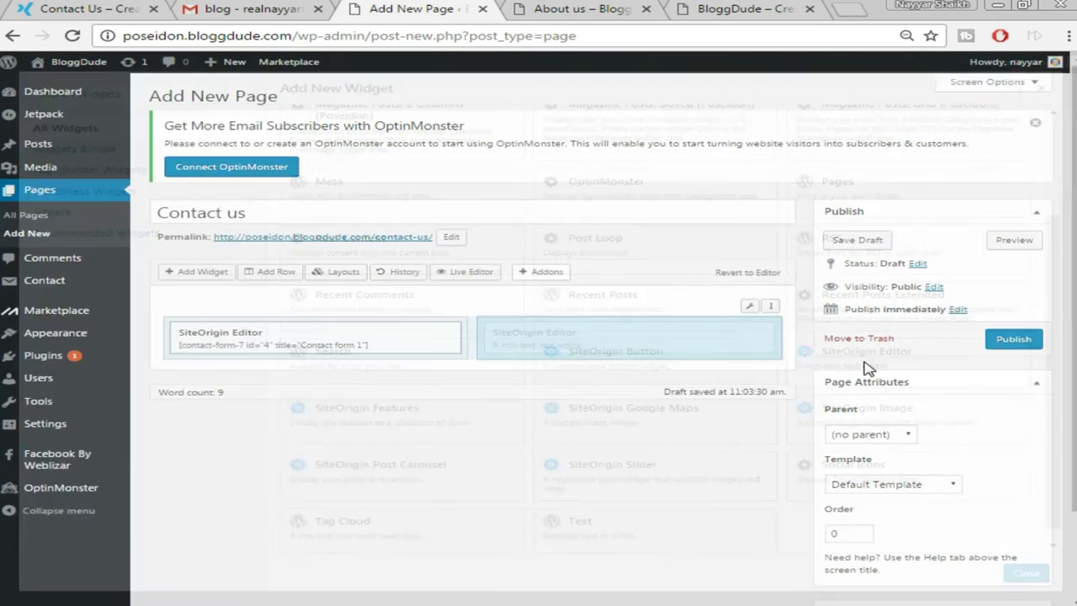
click(674, 334)
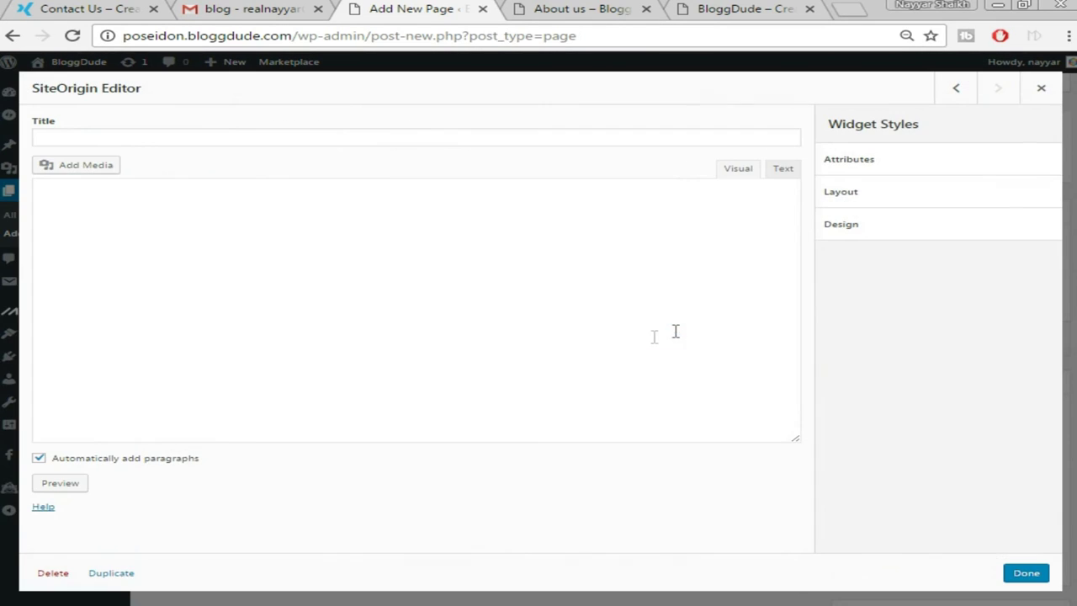
- Copy the contact details and business hours text from the demo Contact Us page
click(97, 8)
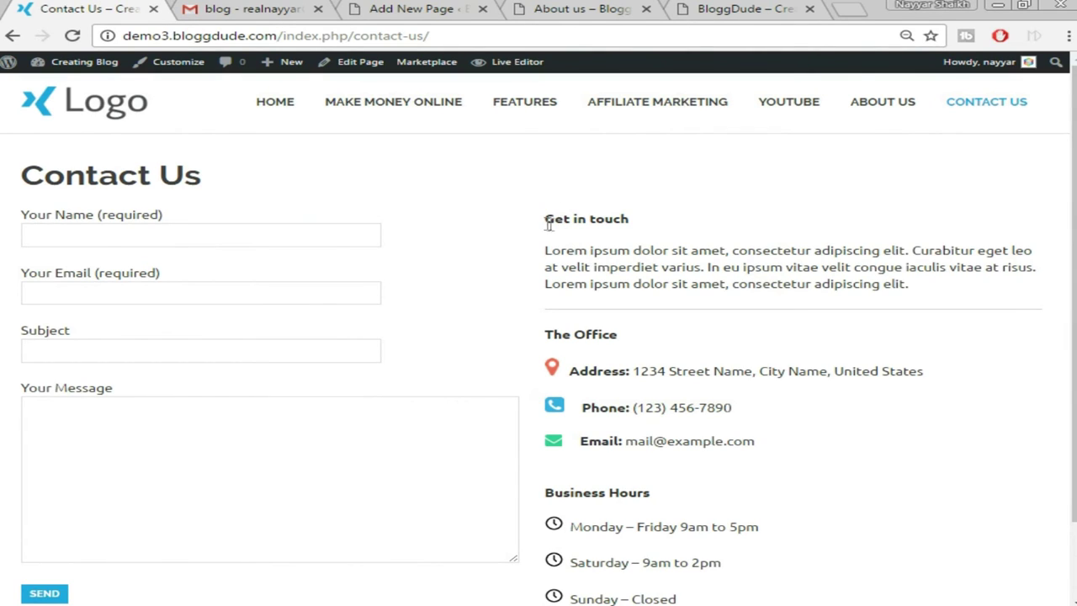
drag(546, 221, 713, 505)
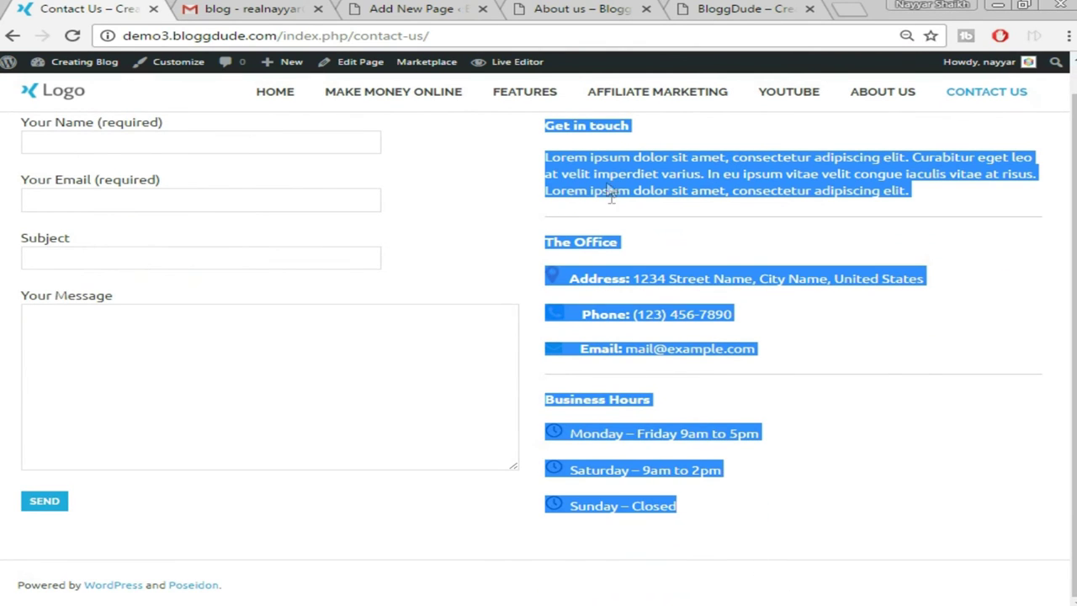
right_click(578, 170)
click(627, 181)
- Paste the copied Get in touch, office details and hours text into the editor widget
click(580, 8)
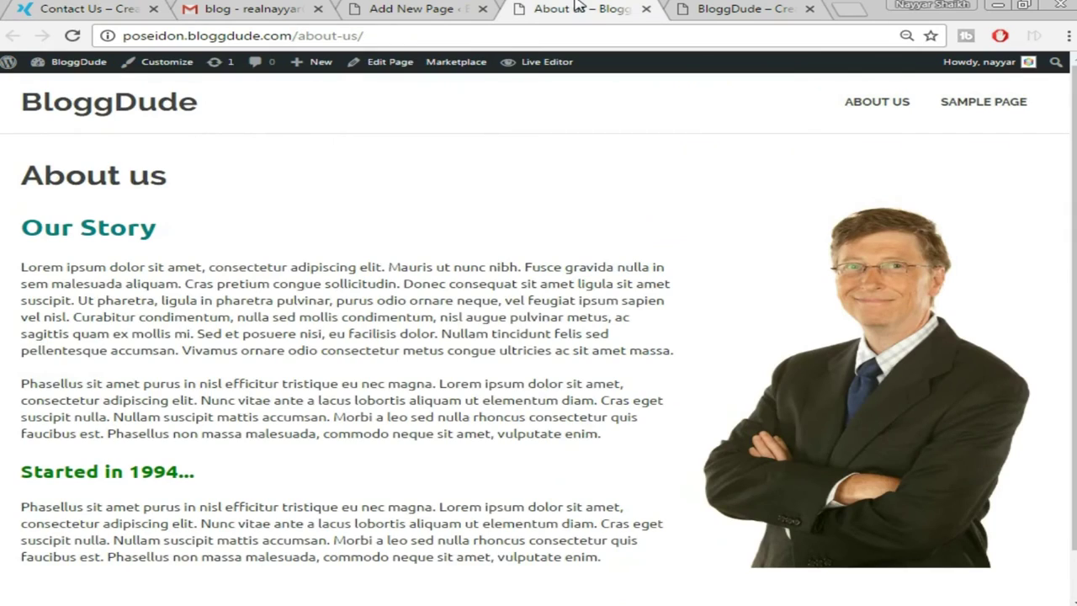
click(395, 9)
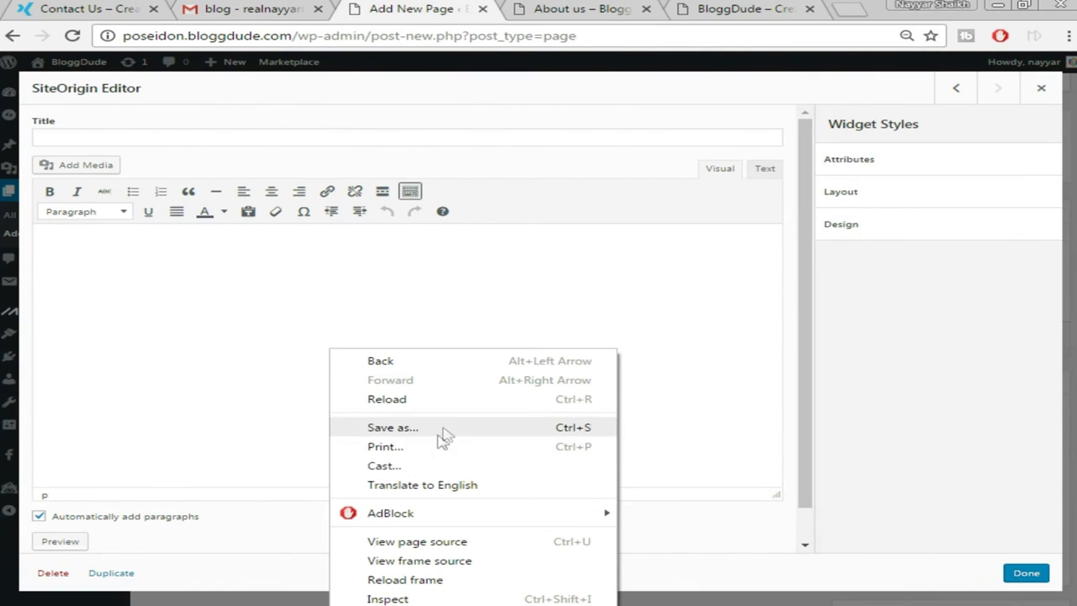
click(263, 291)
key(ctrl+v)
scroll(264, 294, up, 3)
scroll(253, 303, down, 2)
scroll(191, 313, up, 2)
- Check the pasted paragraph and the address, phone and email icons, then save the widget
drag(57, 269, 183, 313)
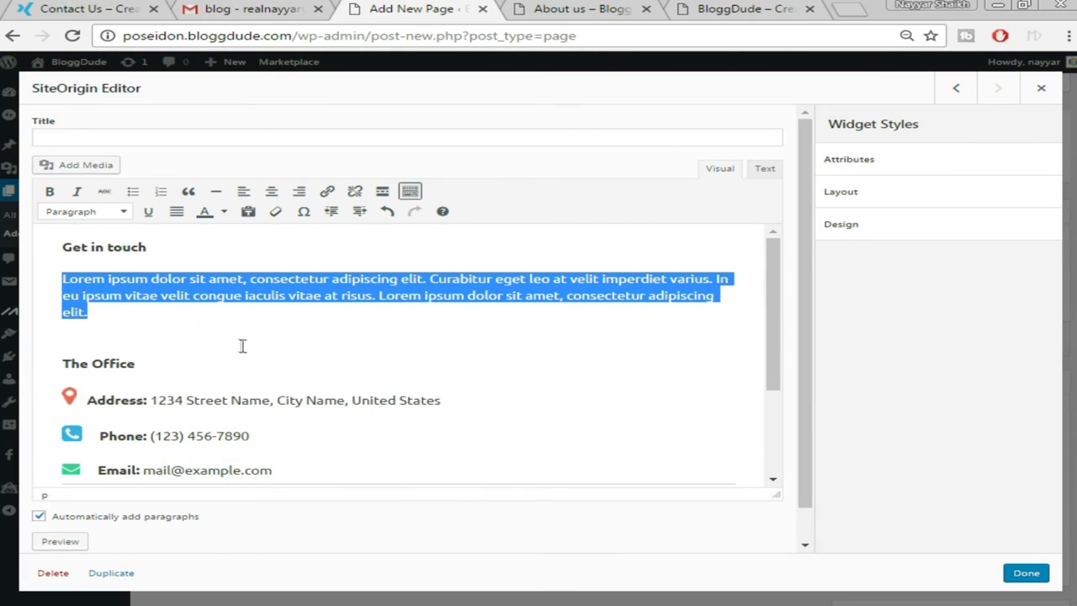
scroll(72, 337, down, 2)
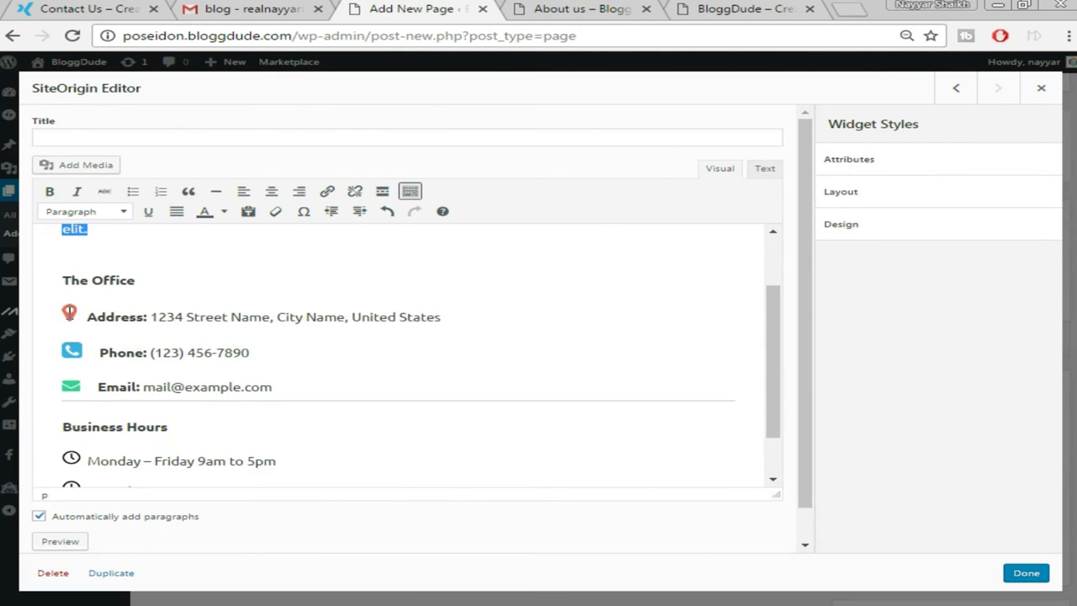
click(69, 314)
click(72, 356)
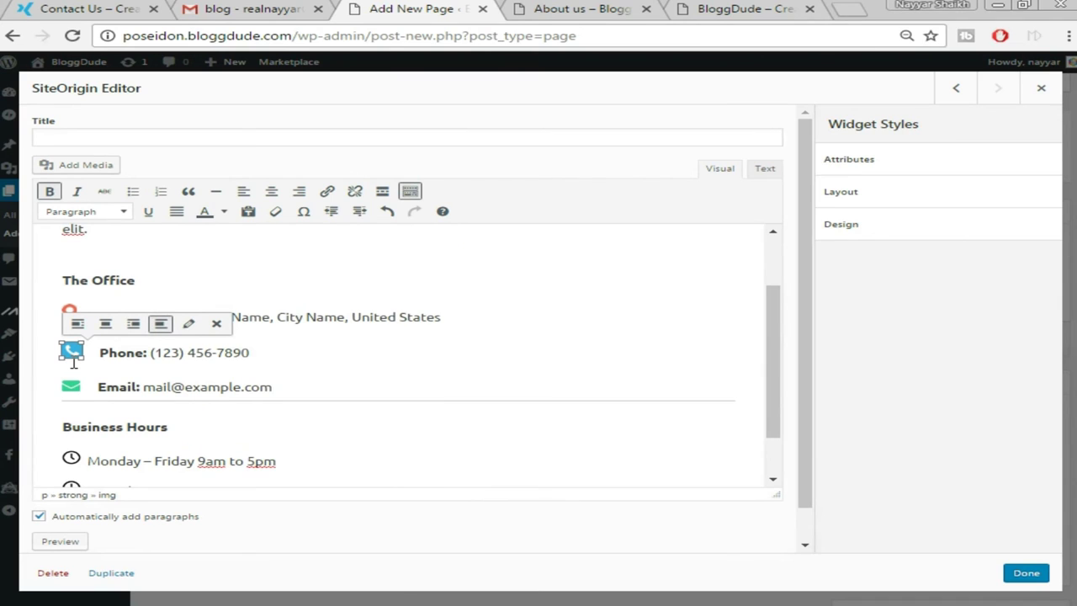
click(73, 388)
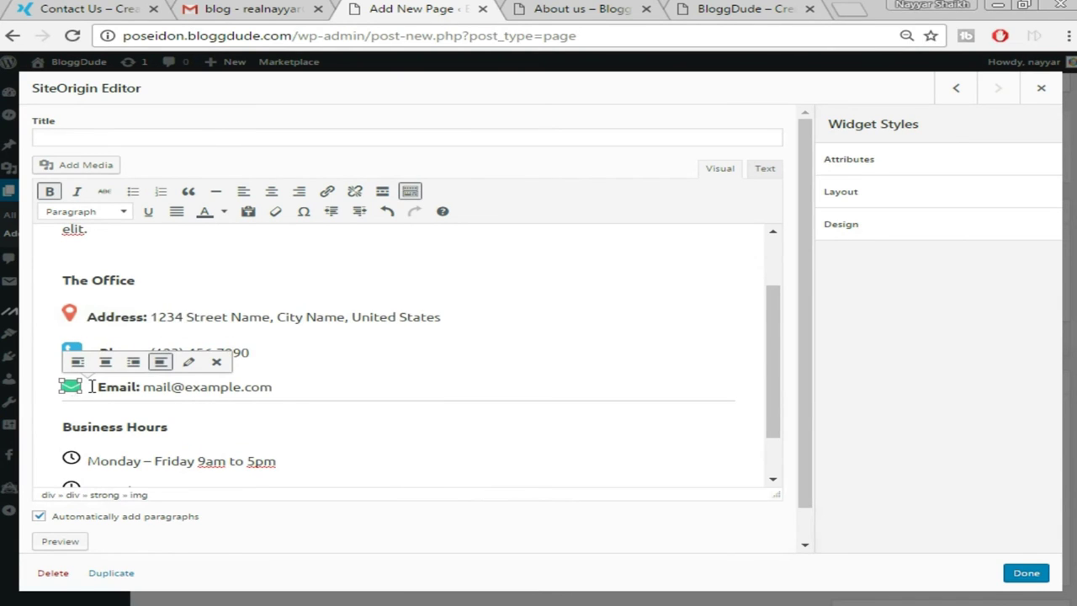
click(484, 385)
scroll(430, 367, down, 1)
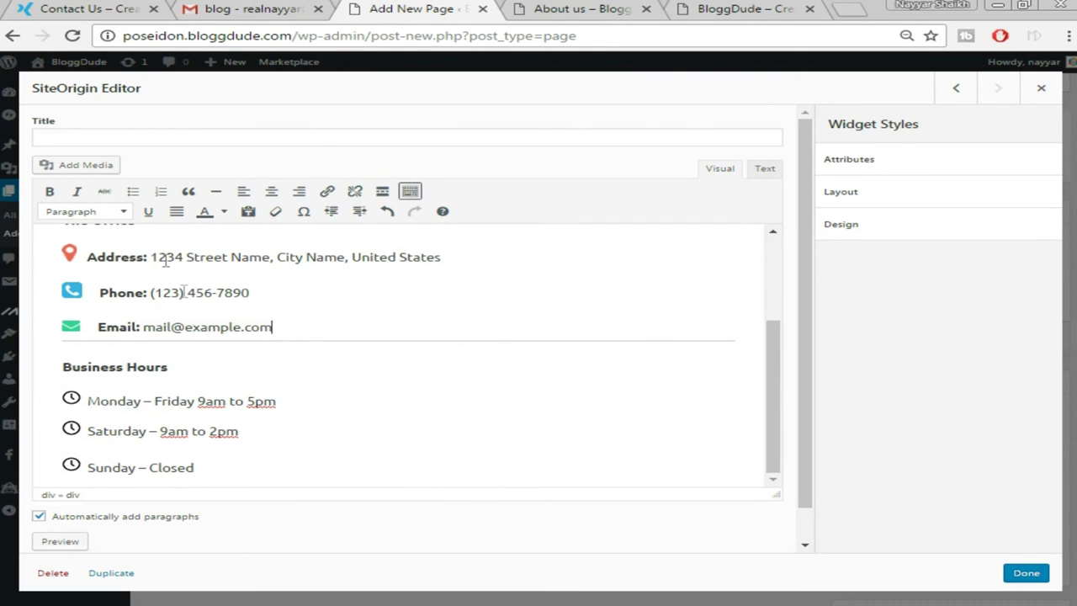
scroll(325, 368, up, 3)
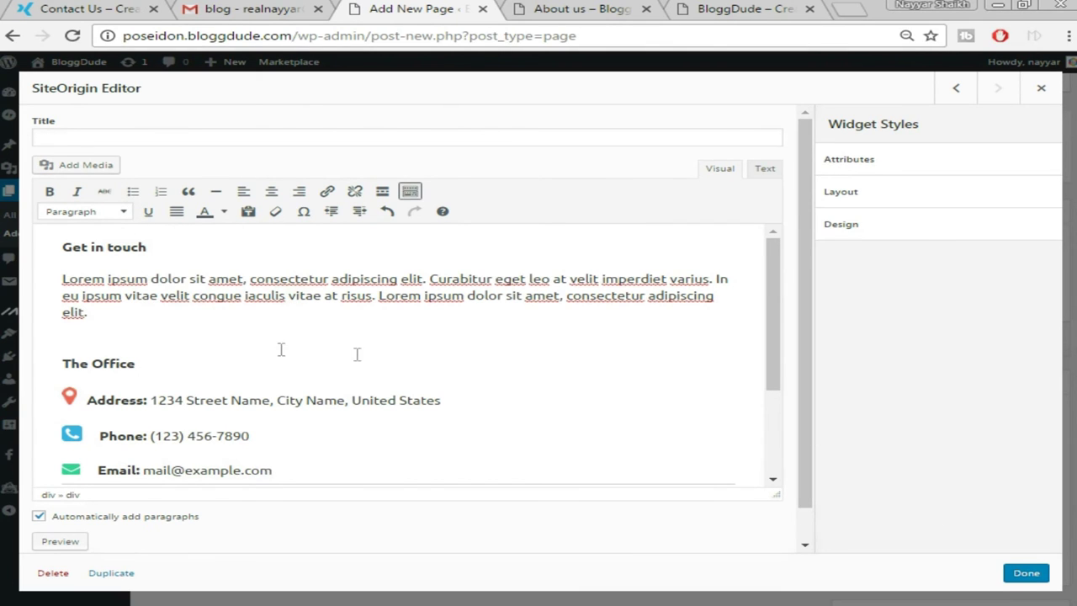
scroll(180, 380, down, 5)
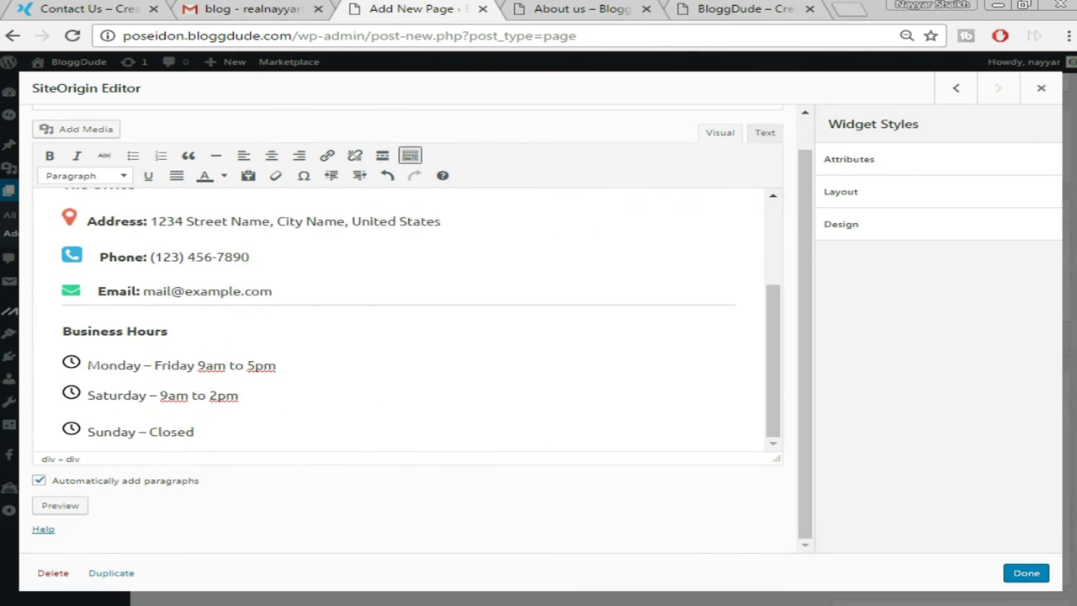
click(1026, 573)
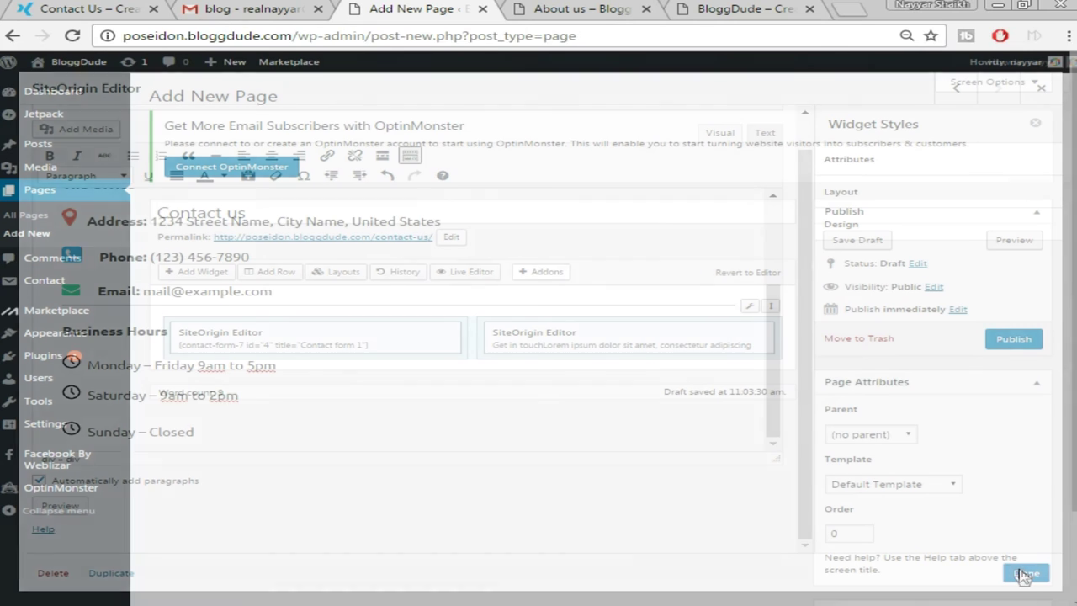
- Set the page template to Full-width Page and publish the Contact us page
scroll(854, 378, down, 2)
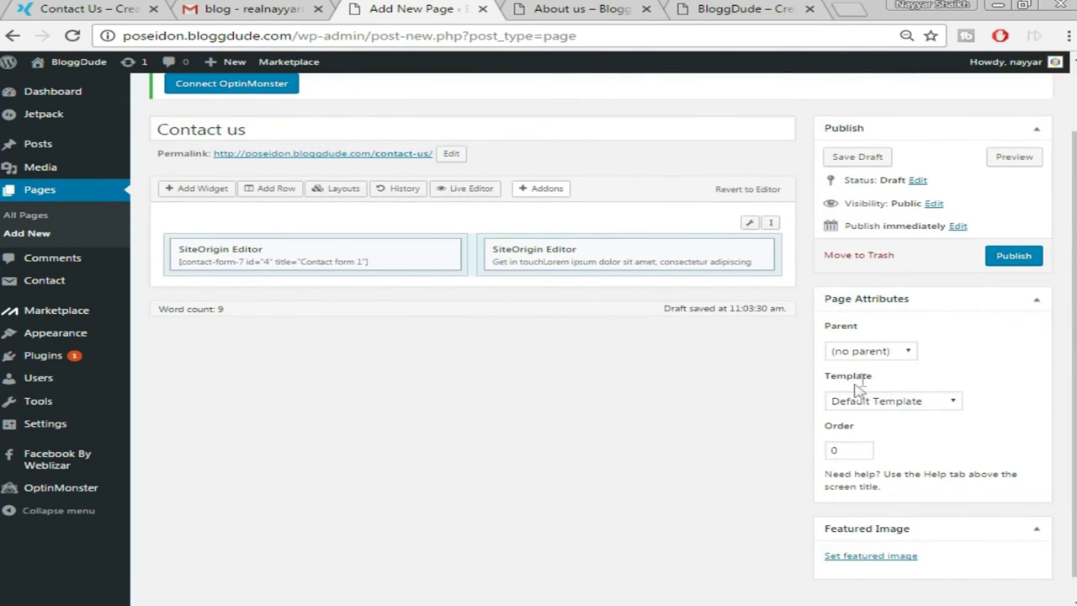
click(890, 401)
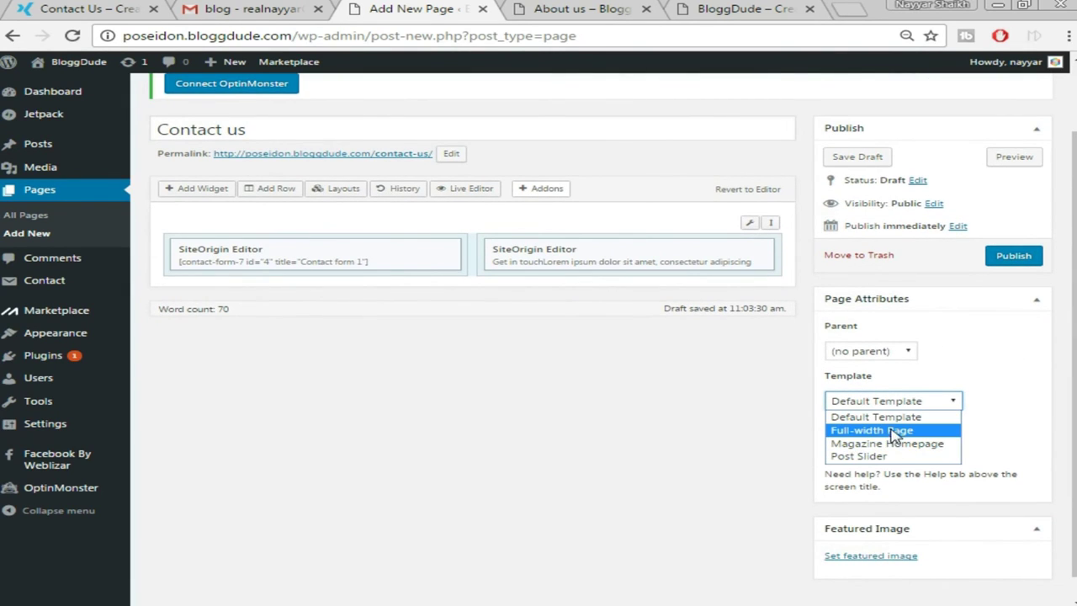
click(853, 431)
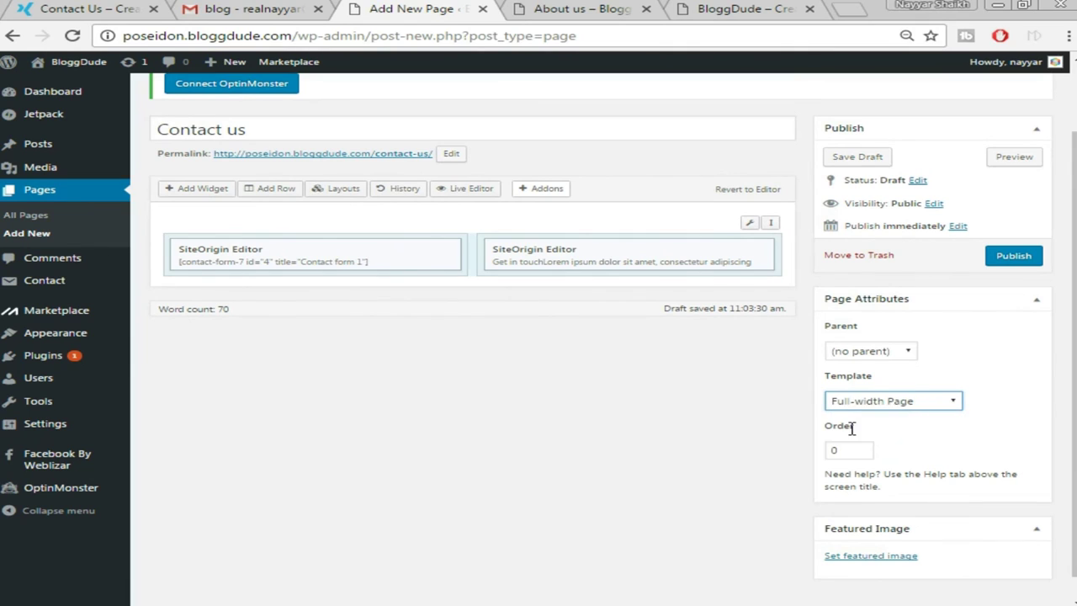
scroll(1065, 347, up, 2)
click(1031, 341)
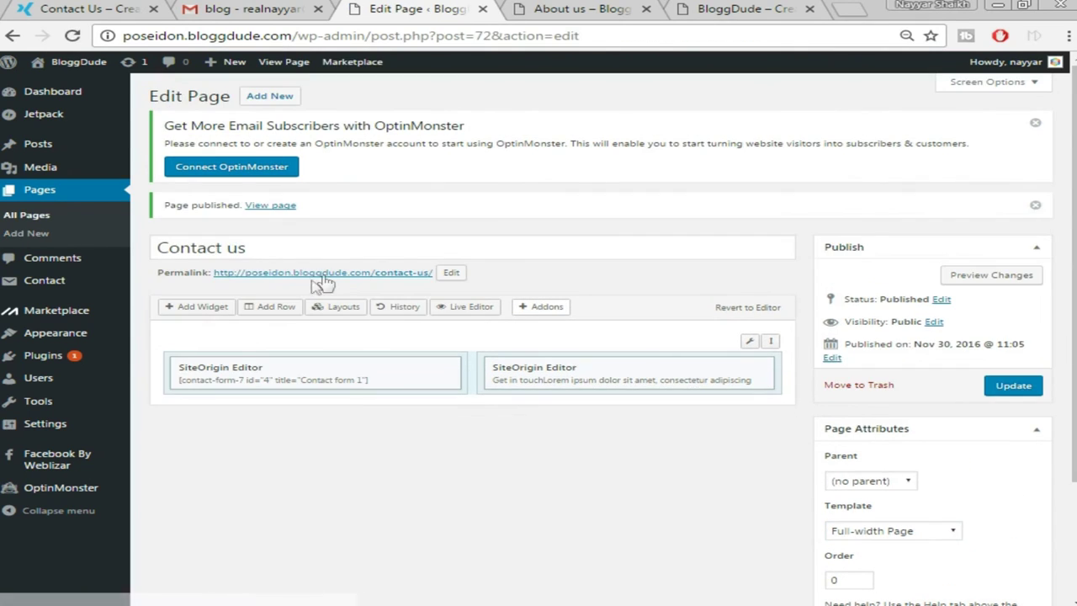
- Open the published Contact us page in a new tab, review it, and return to the editor
right_click(272, 205)
click(296, 214)
click(498, 10)
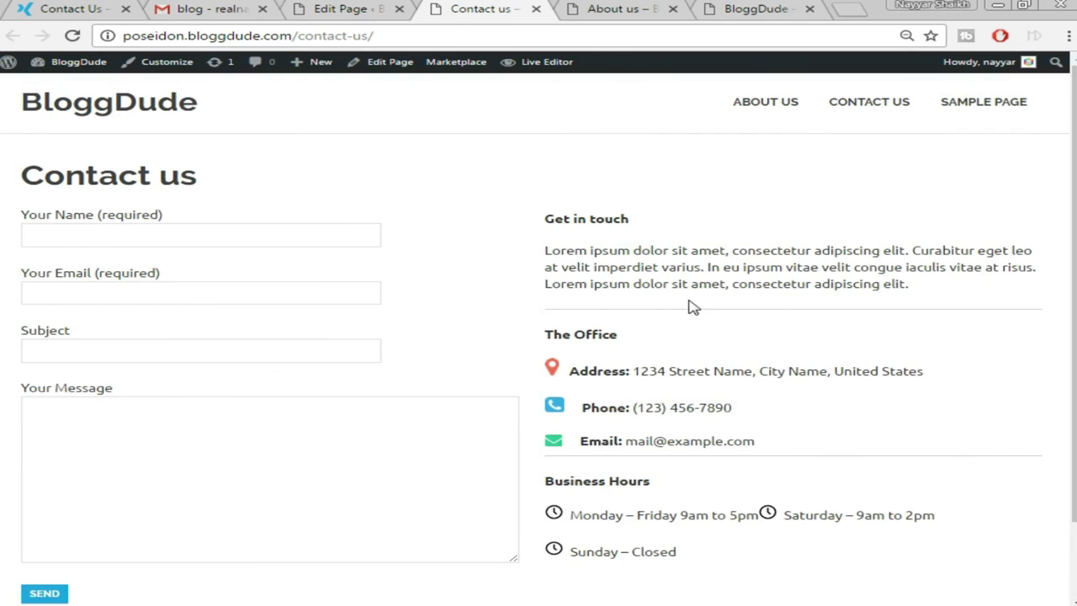
scroll(699, 310, down, 2)
scroll(716, 320, up, 2)
click(328, 9)
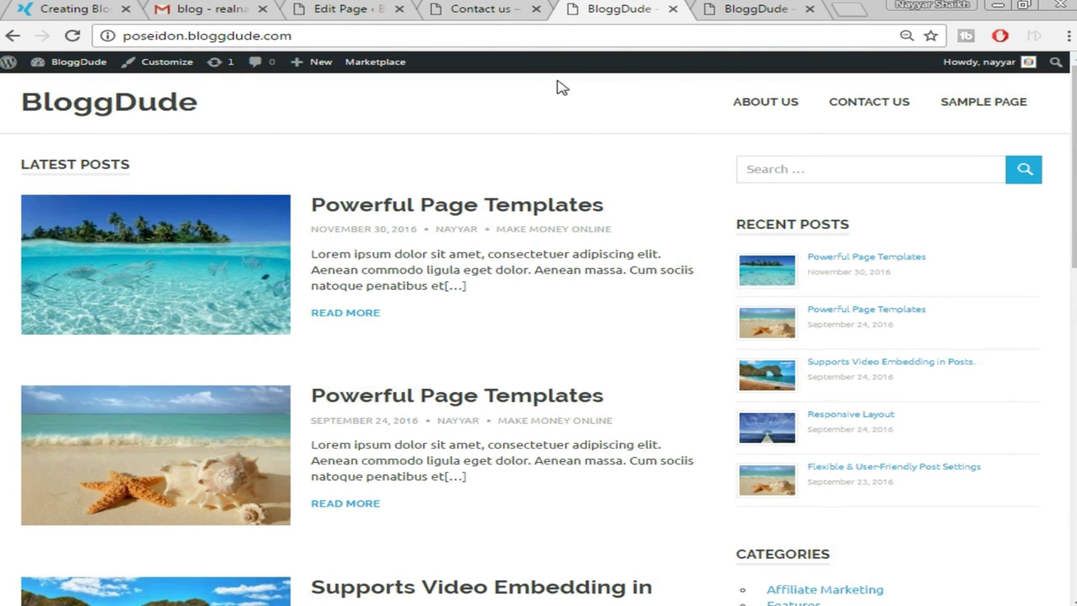
- From the Edit Page screen, go to Posts > Categories in the admin sidebar
click(352, 7)
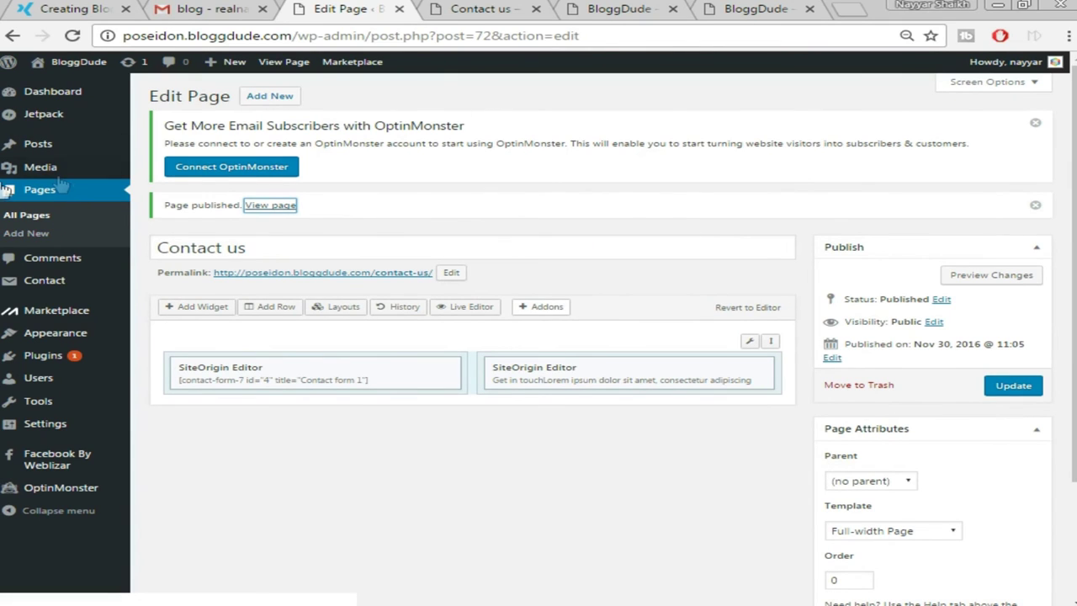
mouse_move(53, 149)
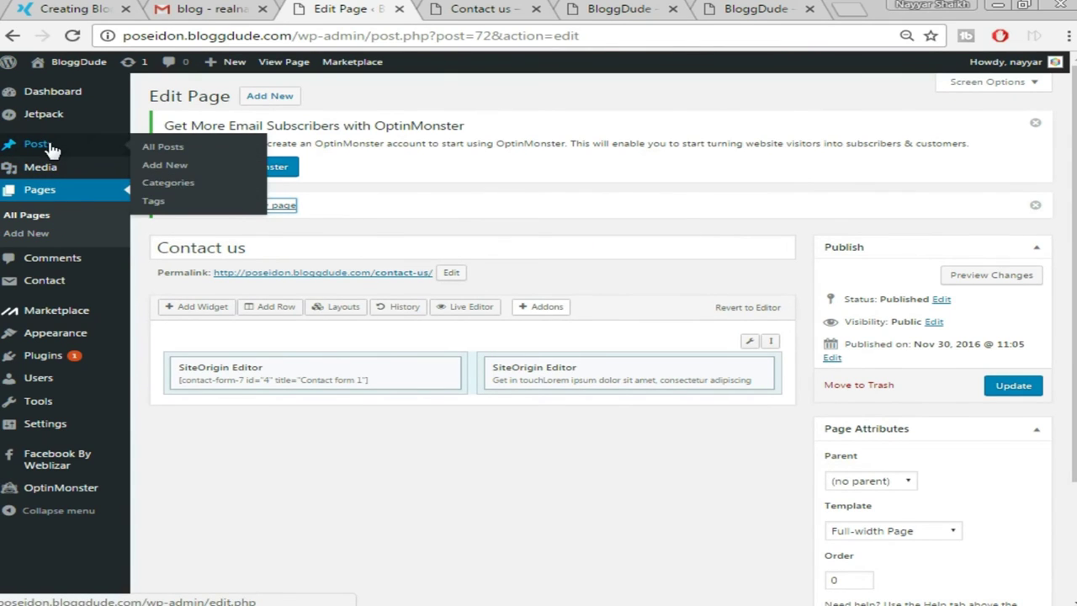
click(174, 188)
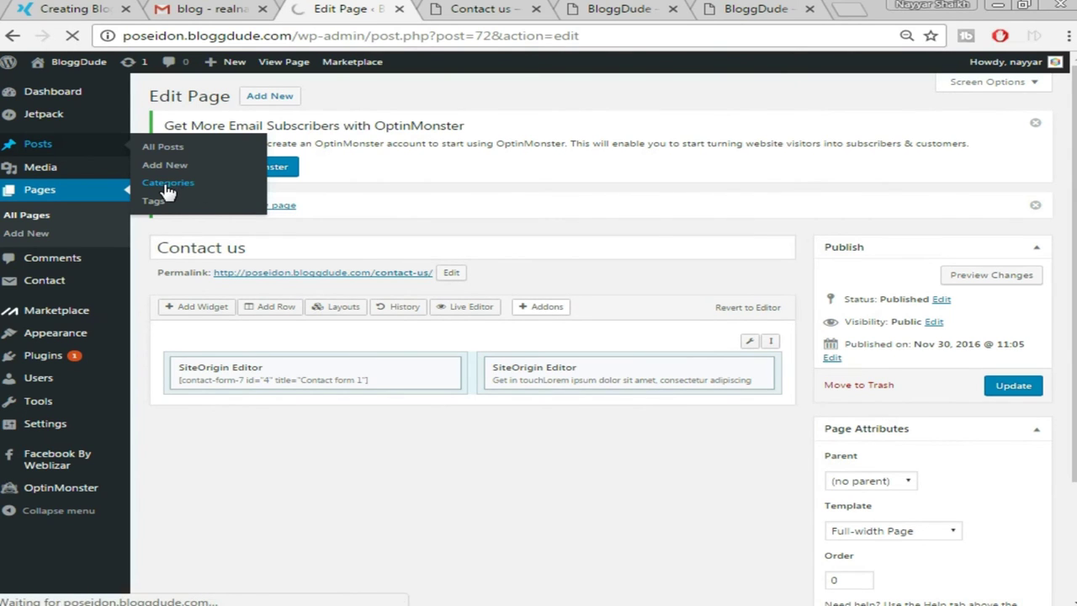
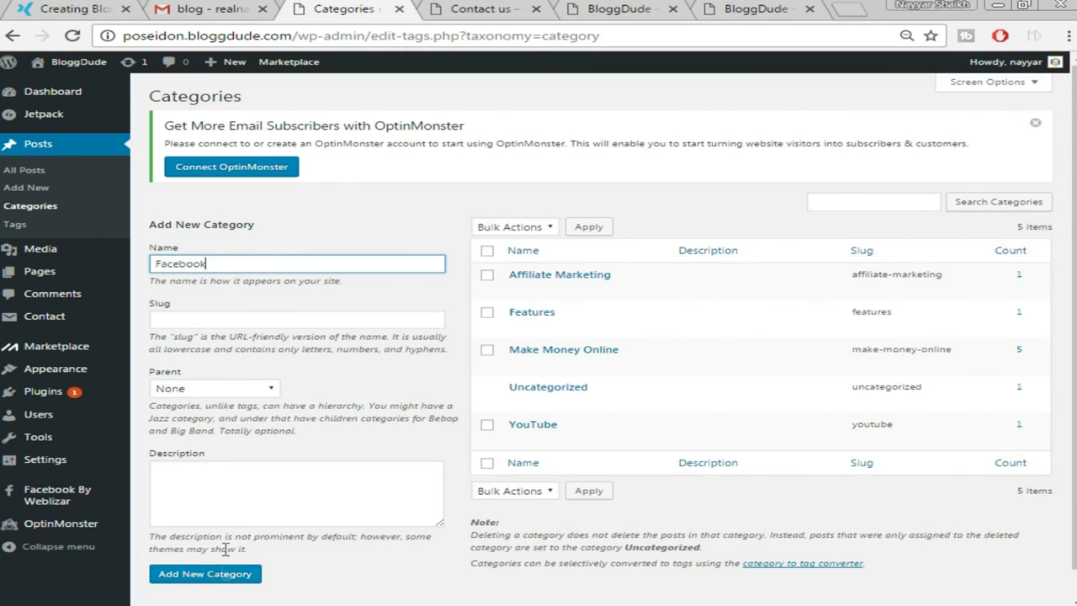
- Save the Facebook category, view the Contact us page, and open a blank Chrome tab
click(224, 579)
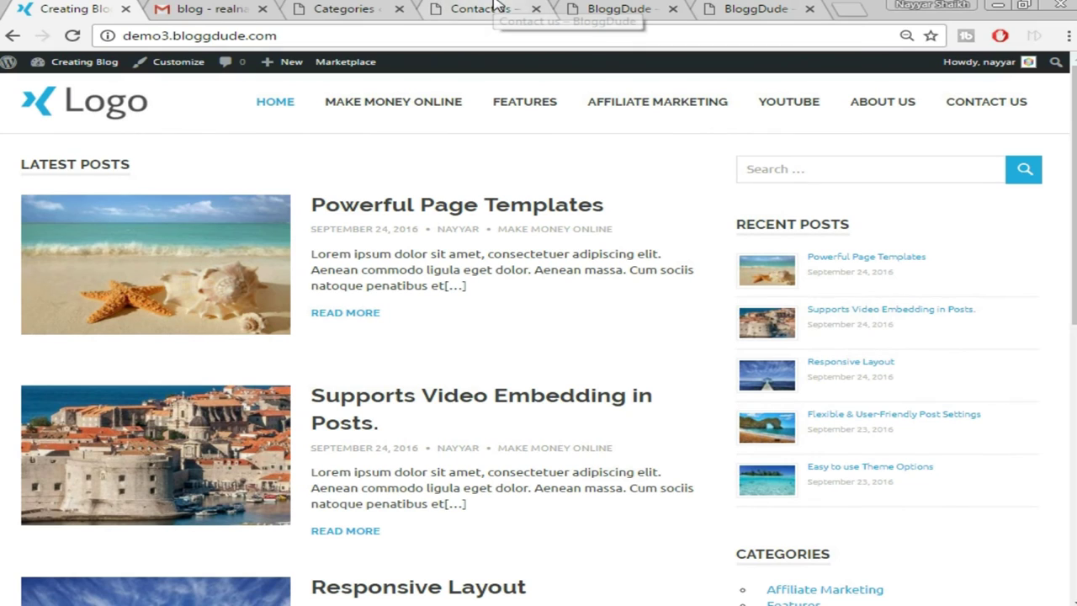
click(503, 12)
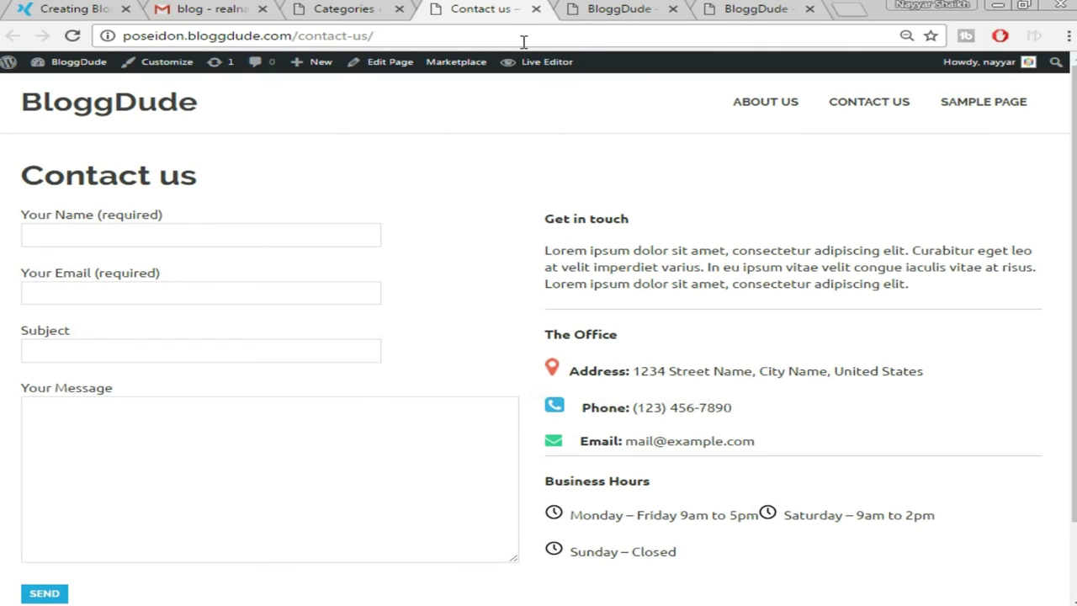
click(848, 10)
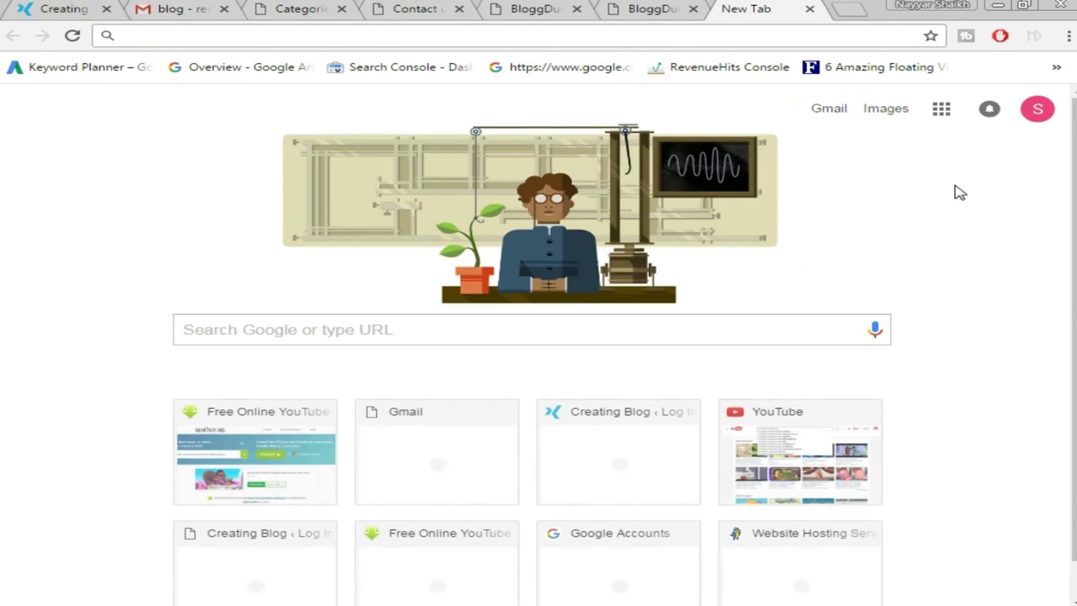
- Load logomakr.com in the new tab
text(log)
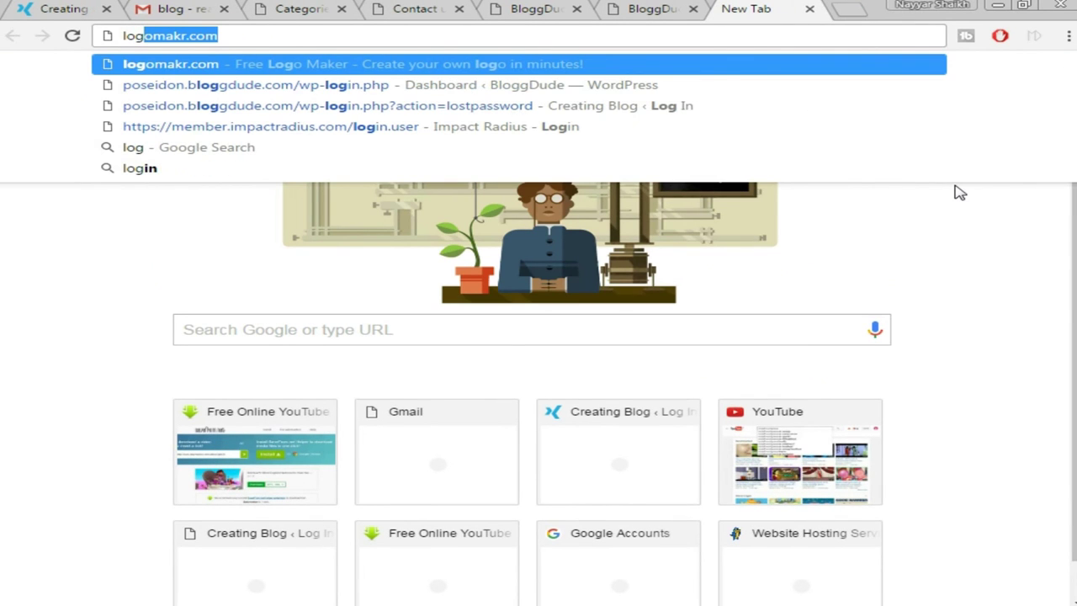
key(Return)
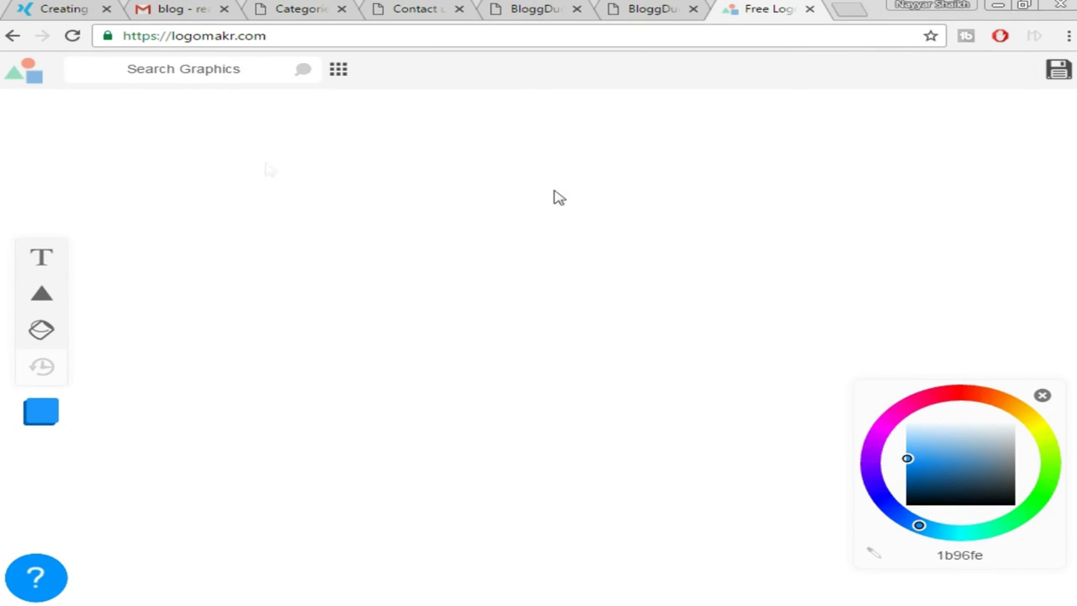
- Search the Logomakr graphics for 'butterfly'
click(192, 69)
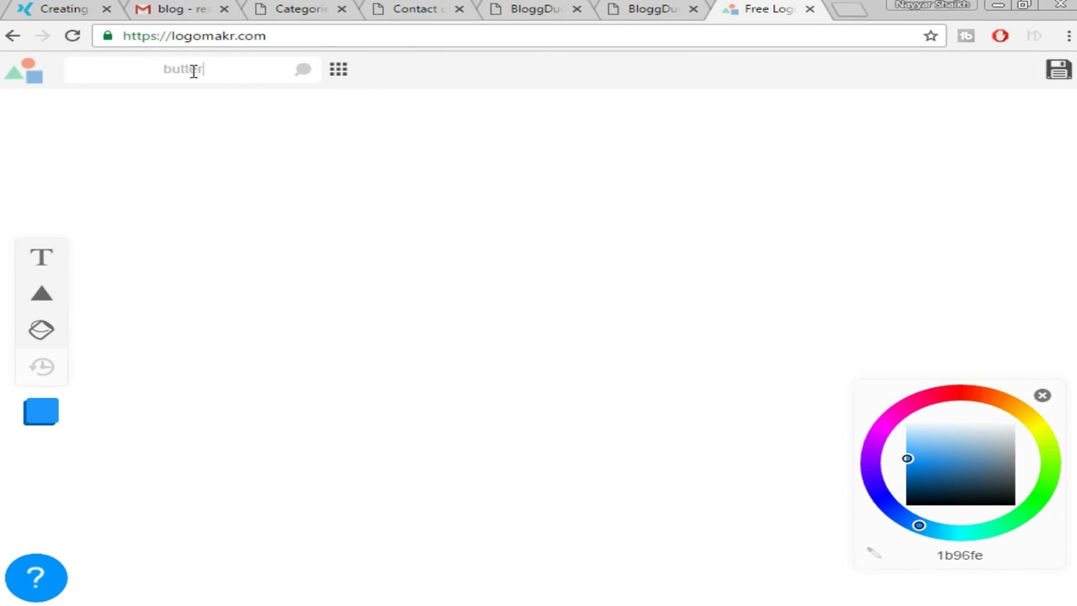
key(Return)
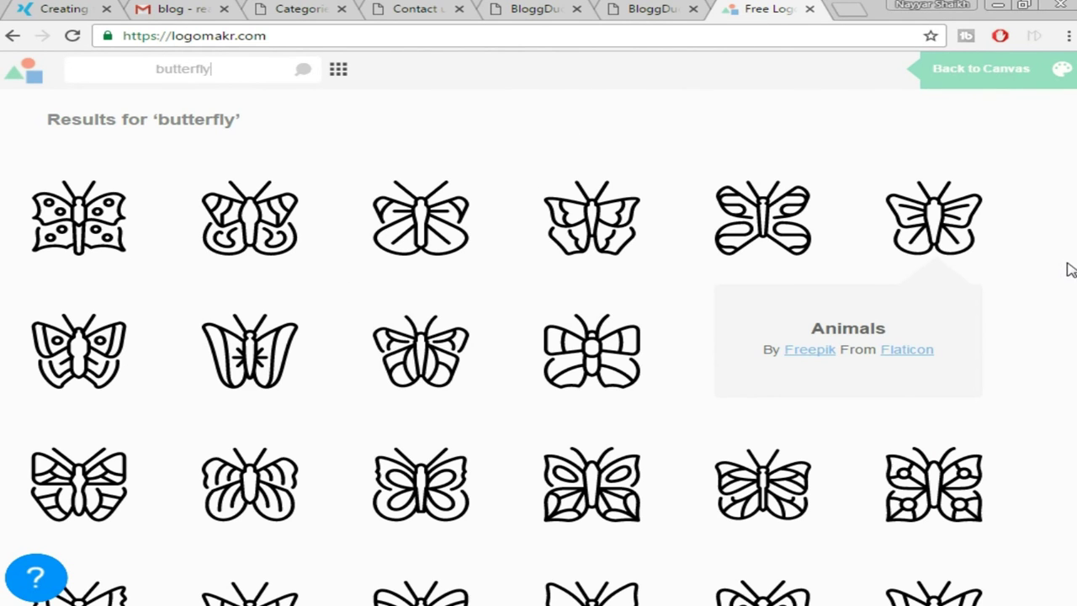
scroll(1035, 236, down, 3)
scroll(1034, 236, down, 3)
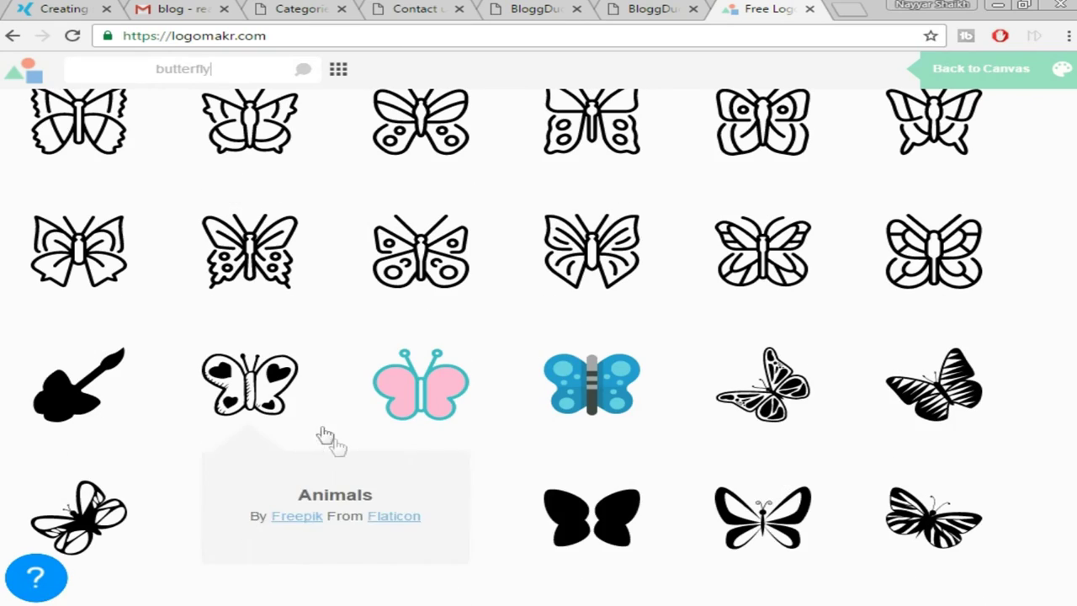
scroll(570, 380, down, 1)
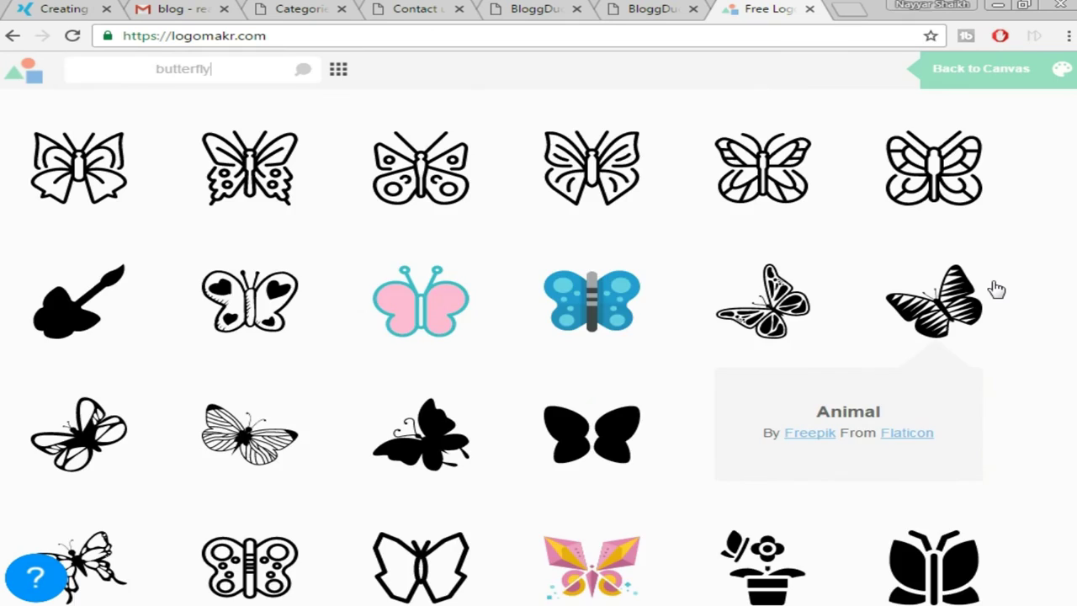
scroll(996, 289, down, 2)
scroll(990, 293, up, 1)
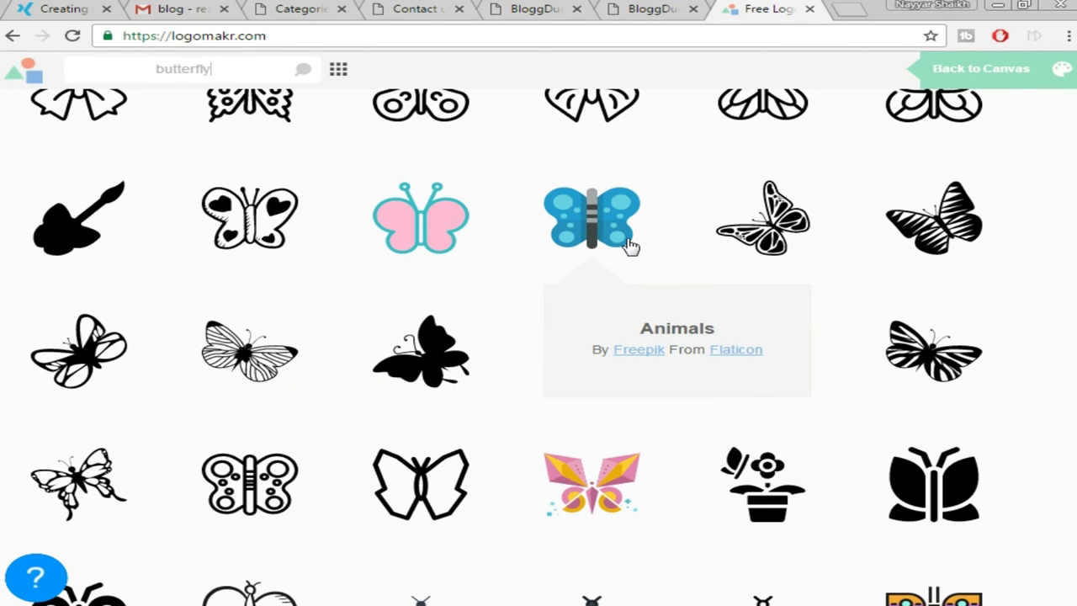
- Add the blue spotted butterfly and shrink it to about 61 × 50 px
click(593, 225)
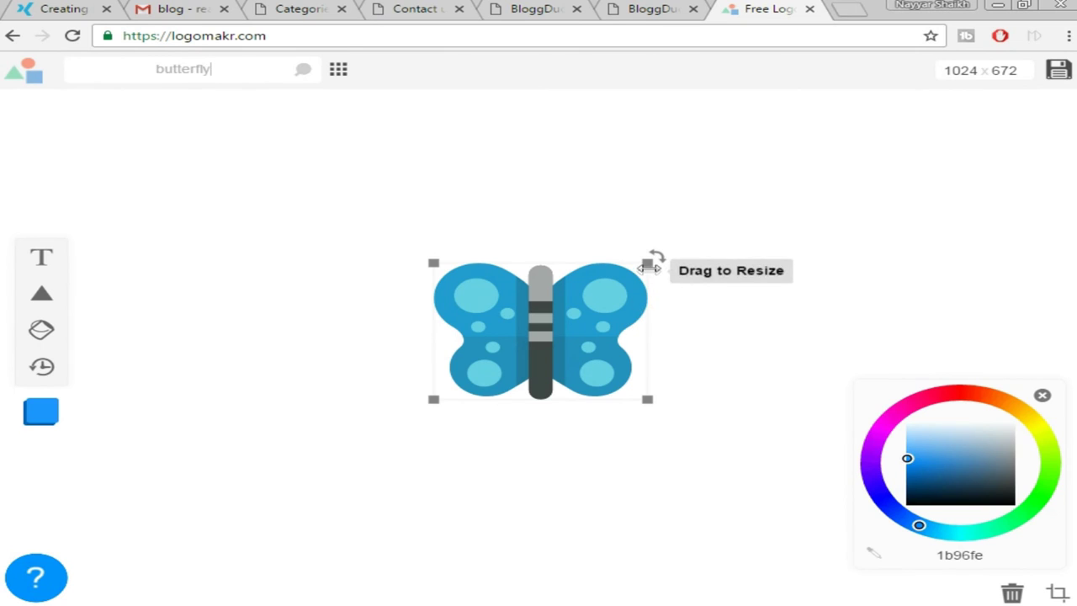
drag(647, 260, 501, 359)
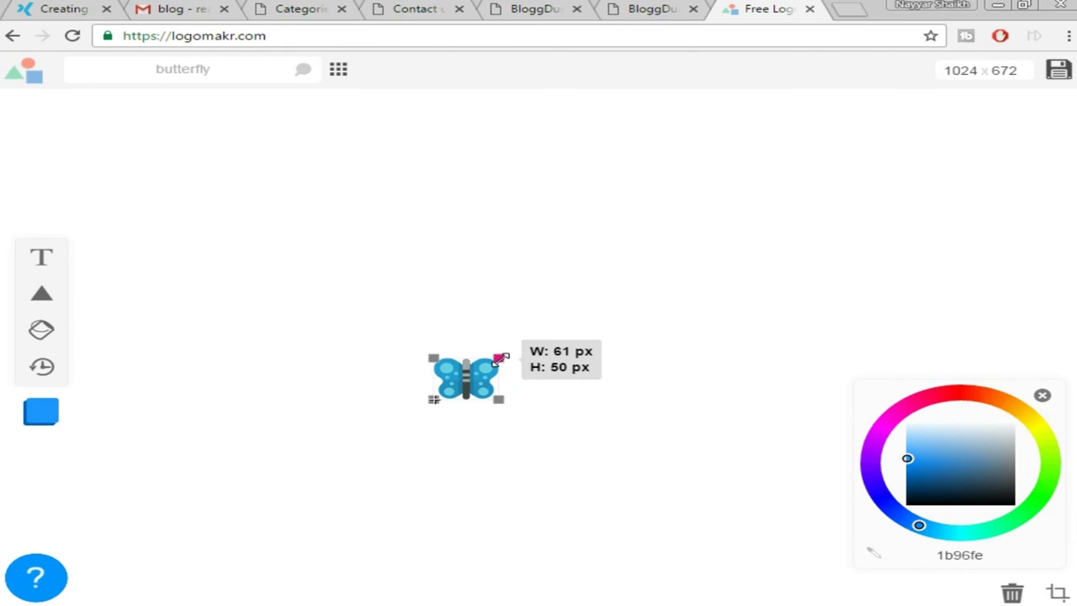
drag(501, 358, 500, 357)
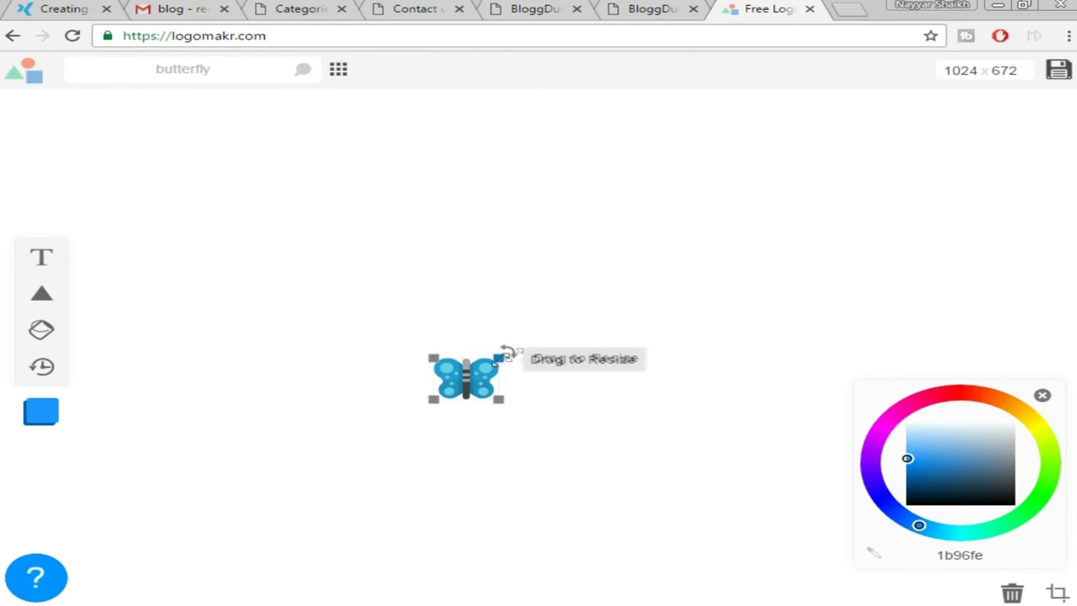
click(649, 327)
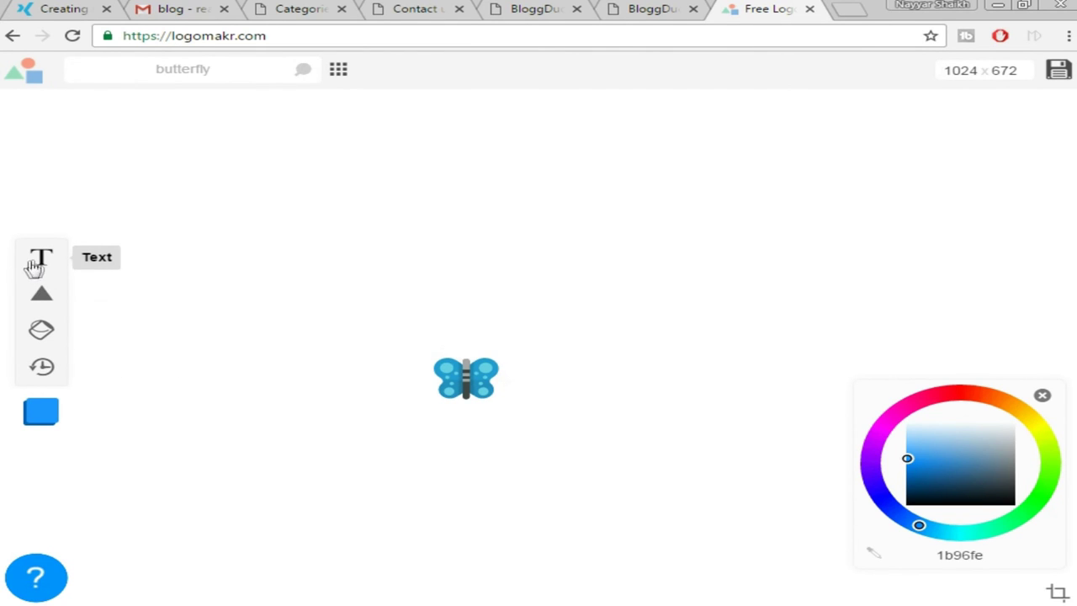
- Add smaller 'ButterFly' text and place it right beside the butterfly
click(42, 260)
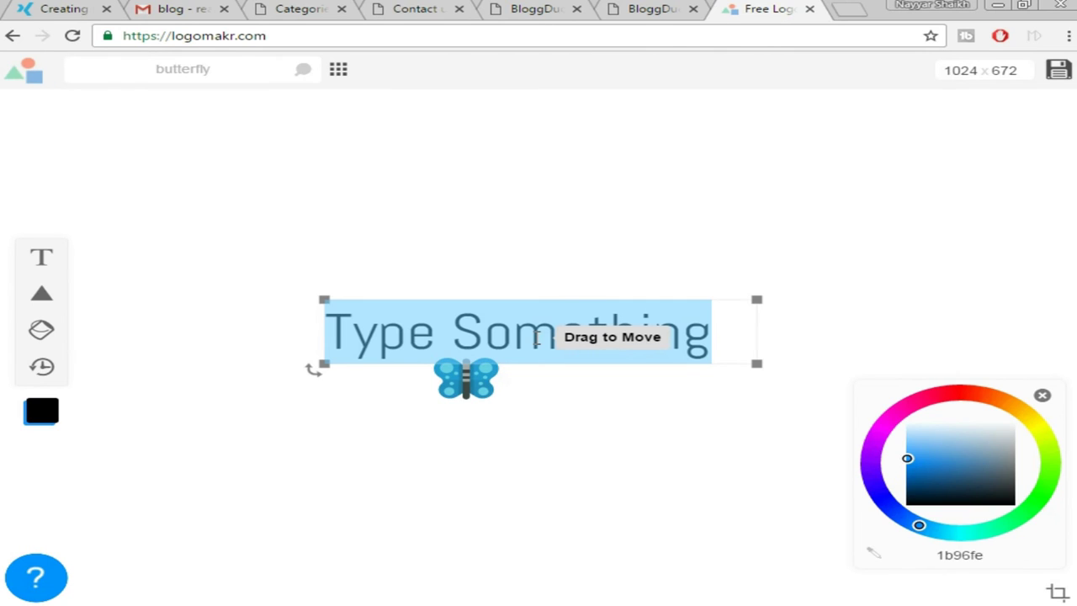
text(ButterFly)
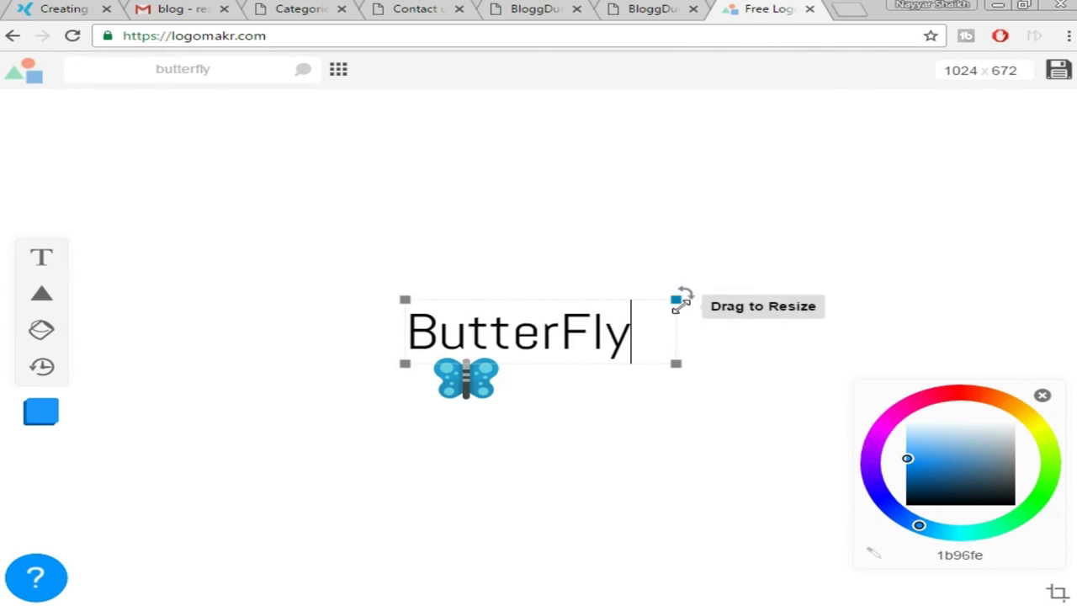
drag(680, 304, 580, 338)
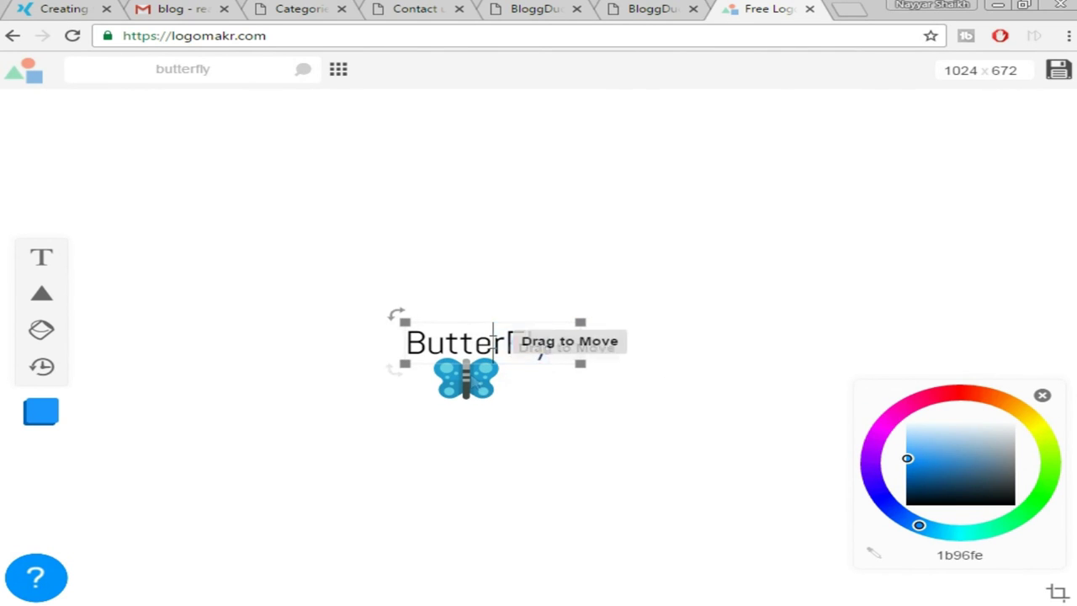
click(409, 432)
click(468, 385)
click(473, 341)
drag(476, 341, 600, 383)
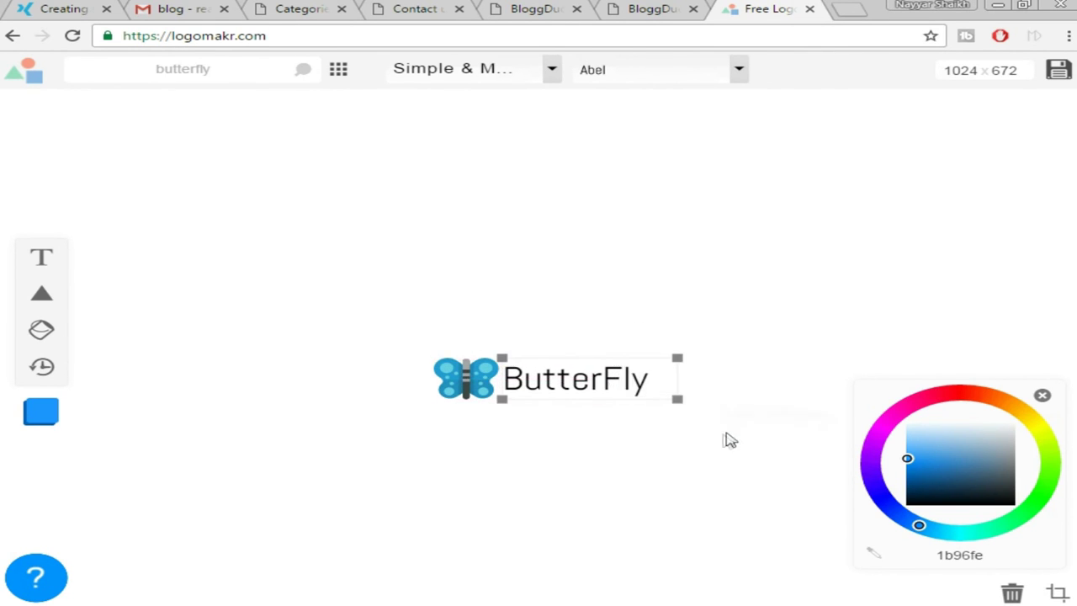
- Keep the ButterFly text in Abel font and colour it dark navy 0c2d49
click(656, 75)
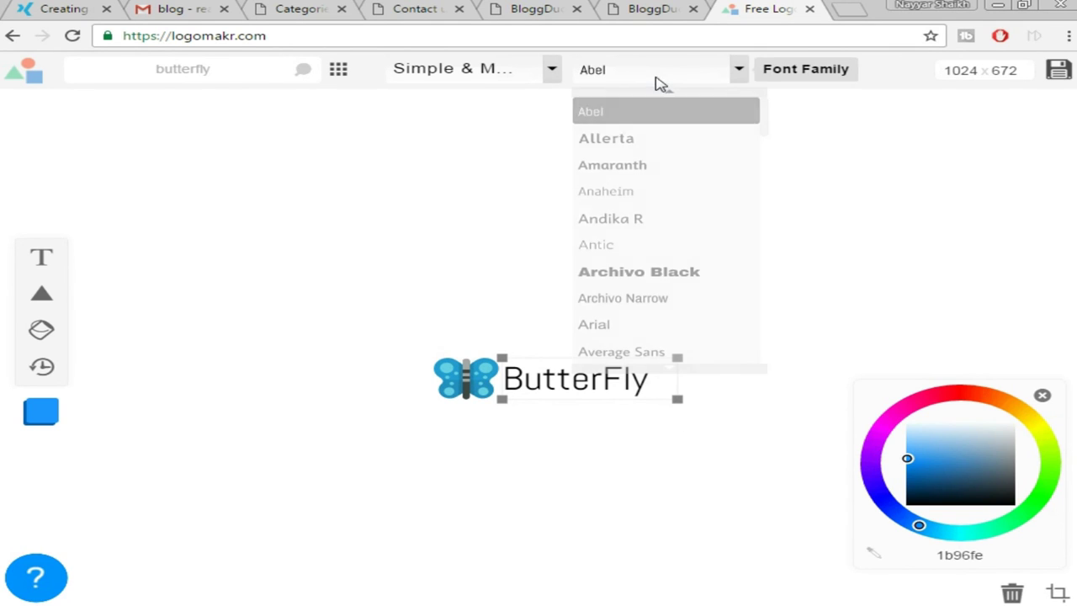
click(646, 148)
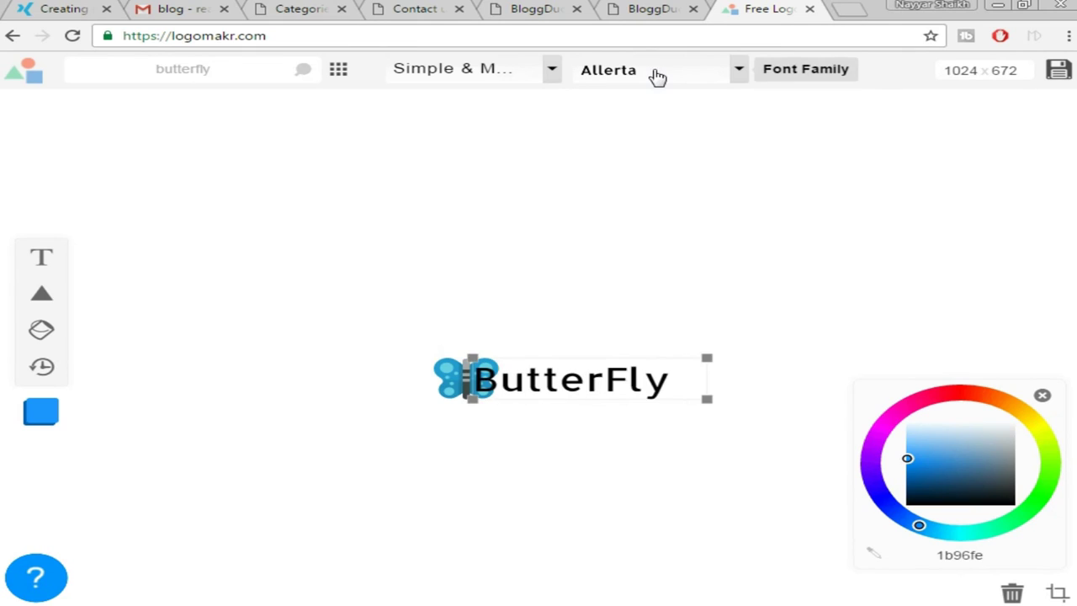
key(ctrl+z)
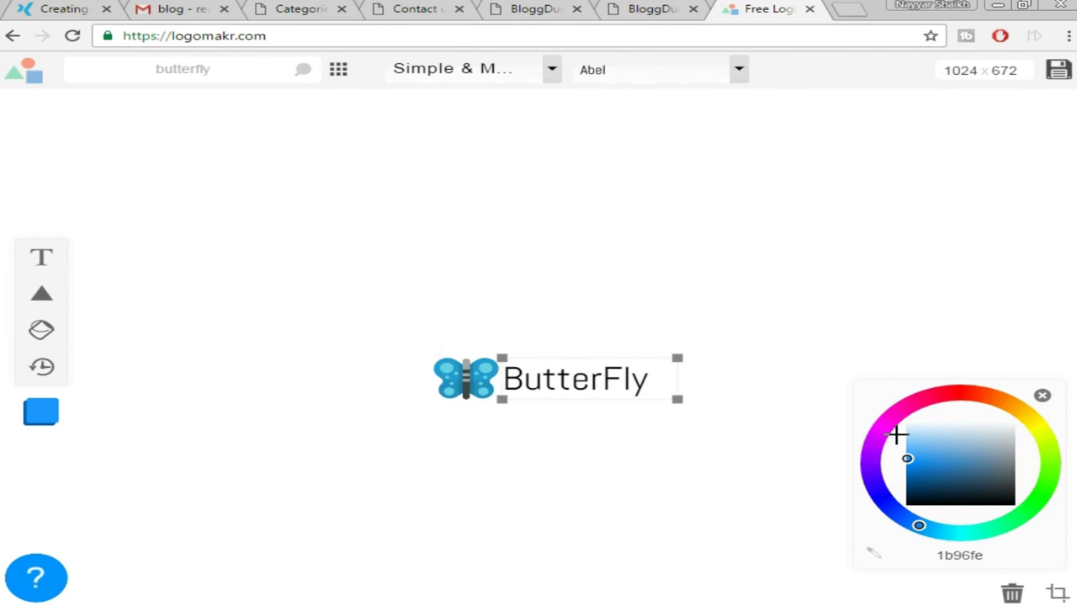
drag(937, 452, 937, 490)
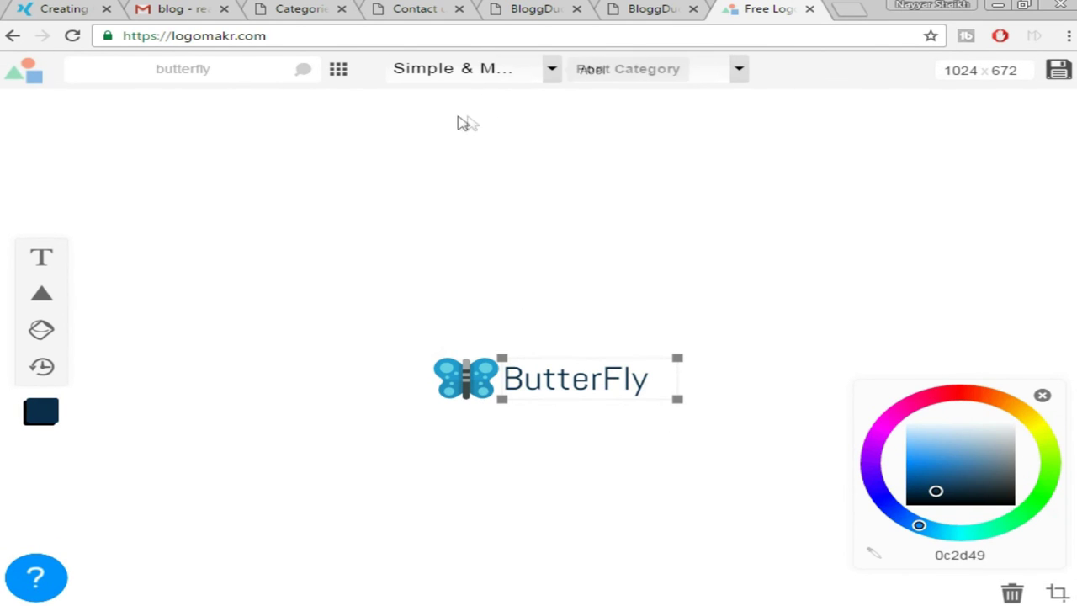
click(497, 72)
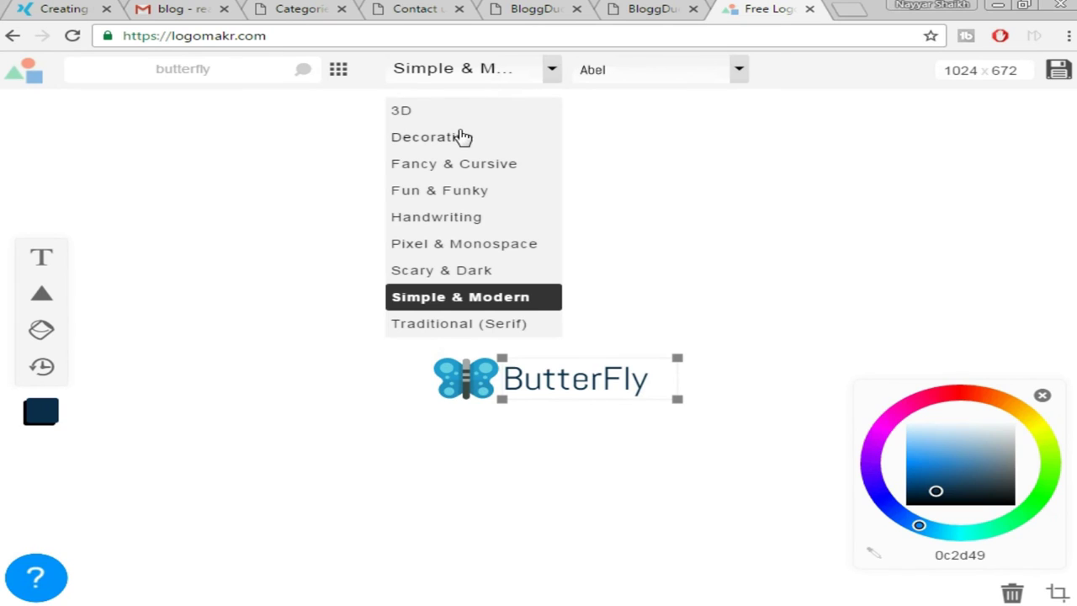
click(463, 137)
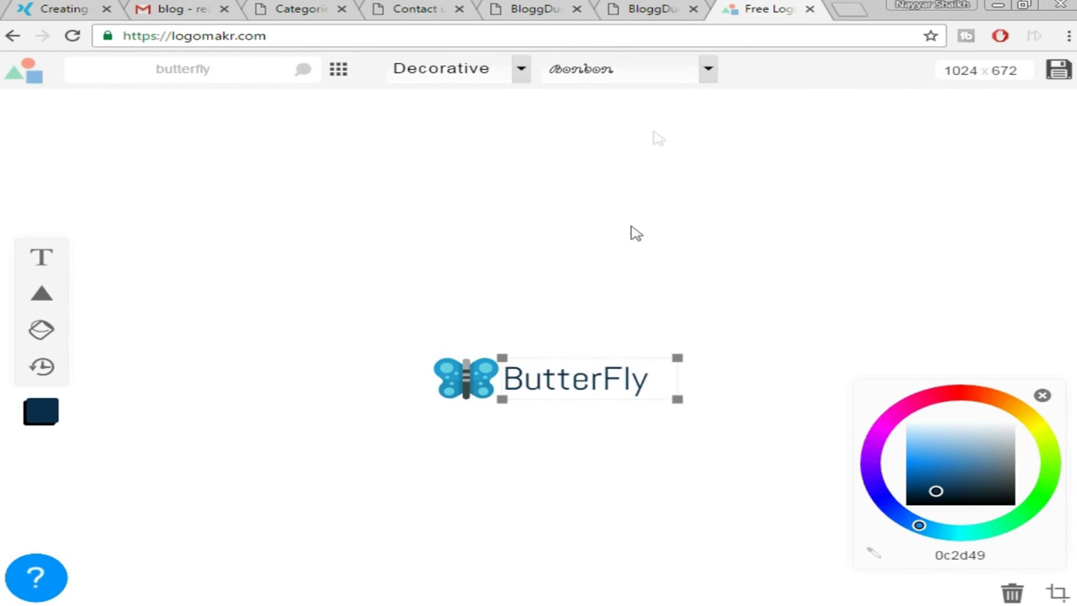
click(686, 271)
click(463, 371)
click(564, 379)
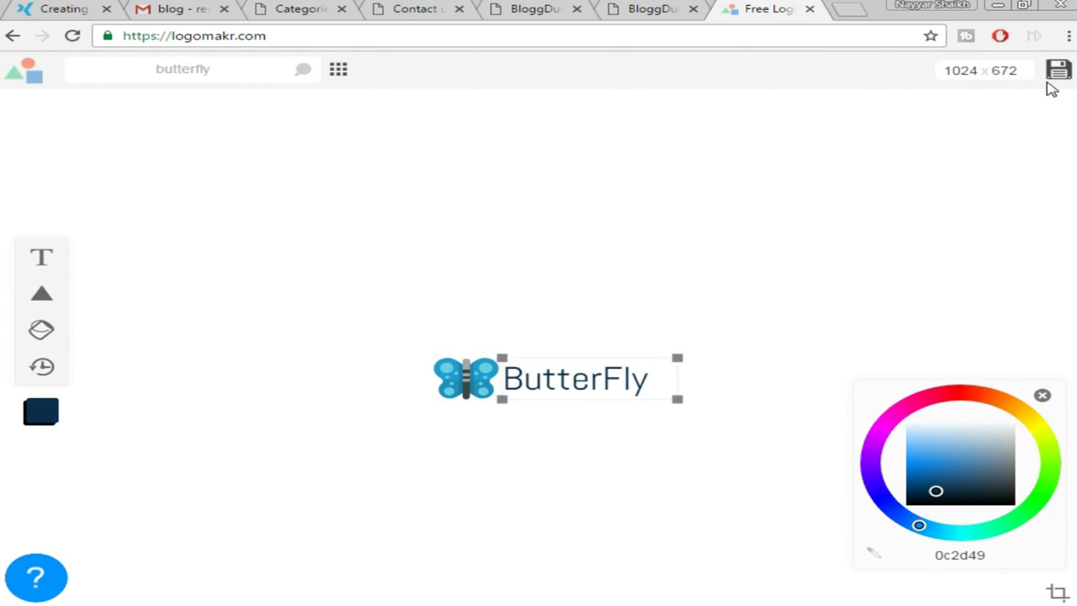
- Crop the logo to 208 × 50, download it as Logomakr_5Lxk83.png, and return to WordPress
click(1058, 592)
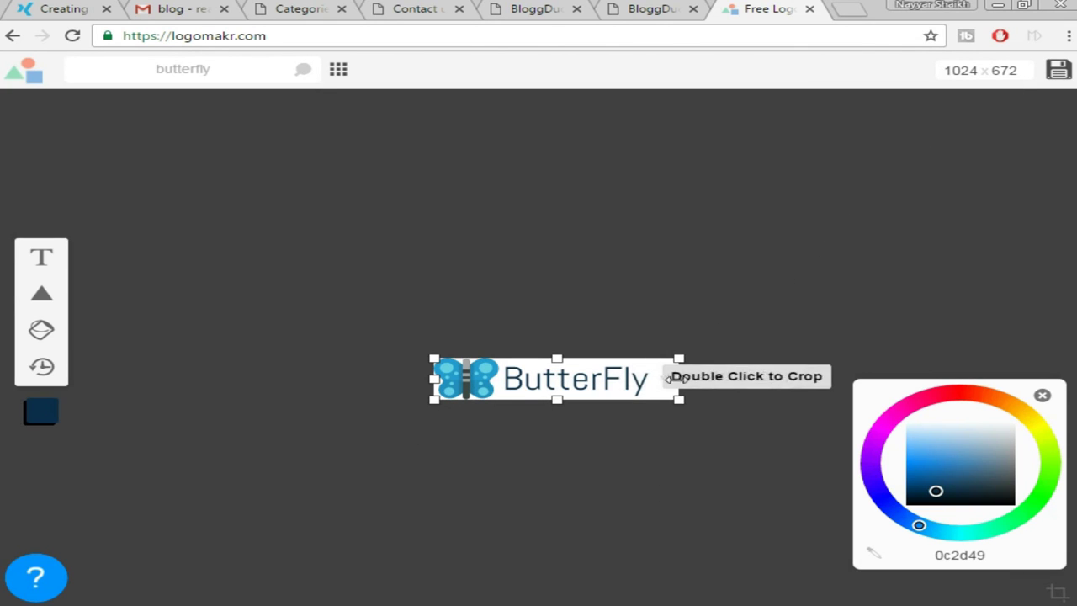
drag(679, 379, 657, 387)
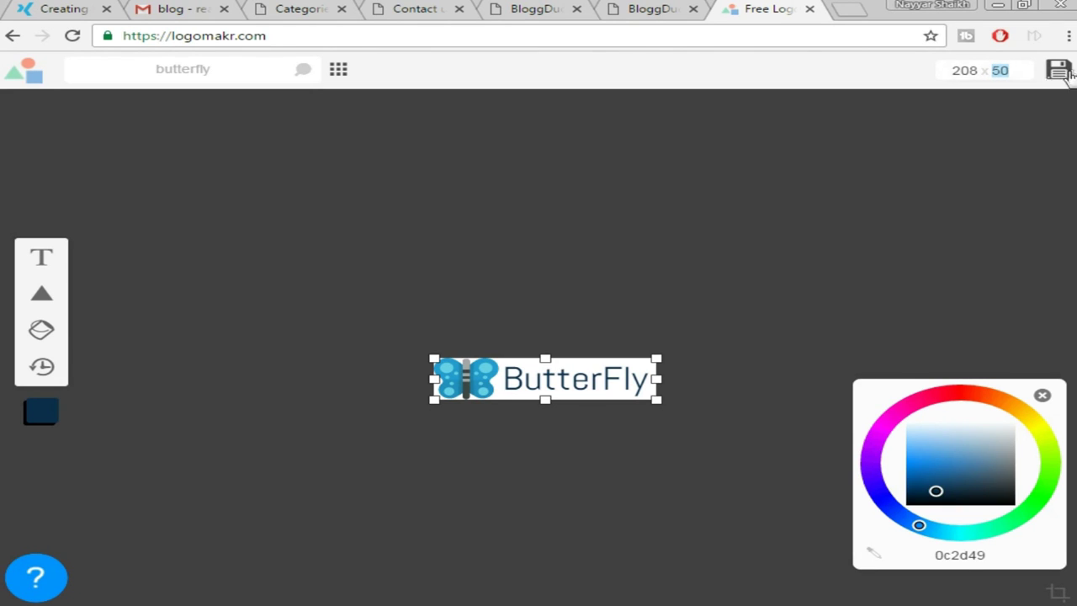
click(1059, 72)
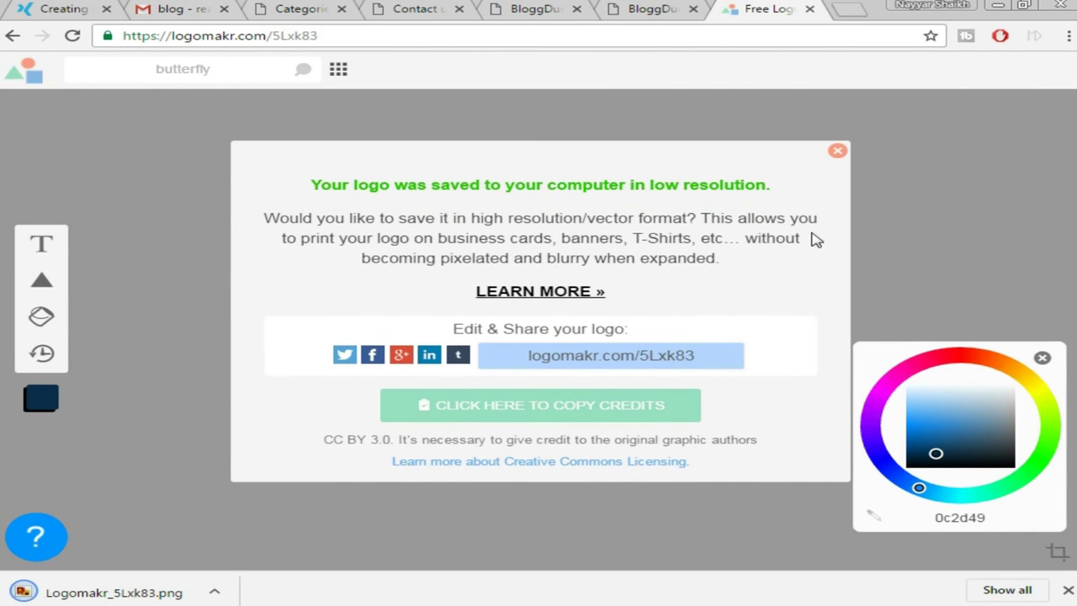
click(838, 151)
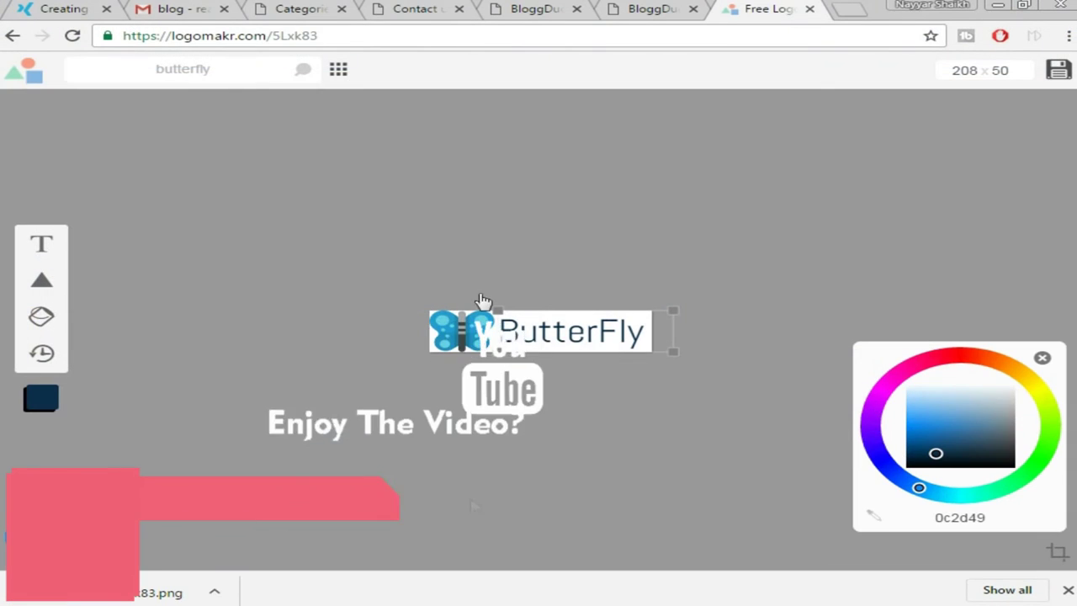
click(268, 7)
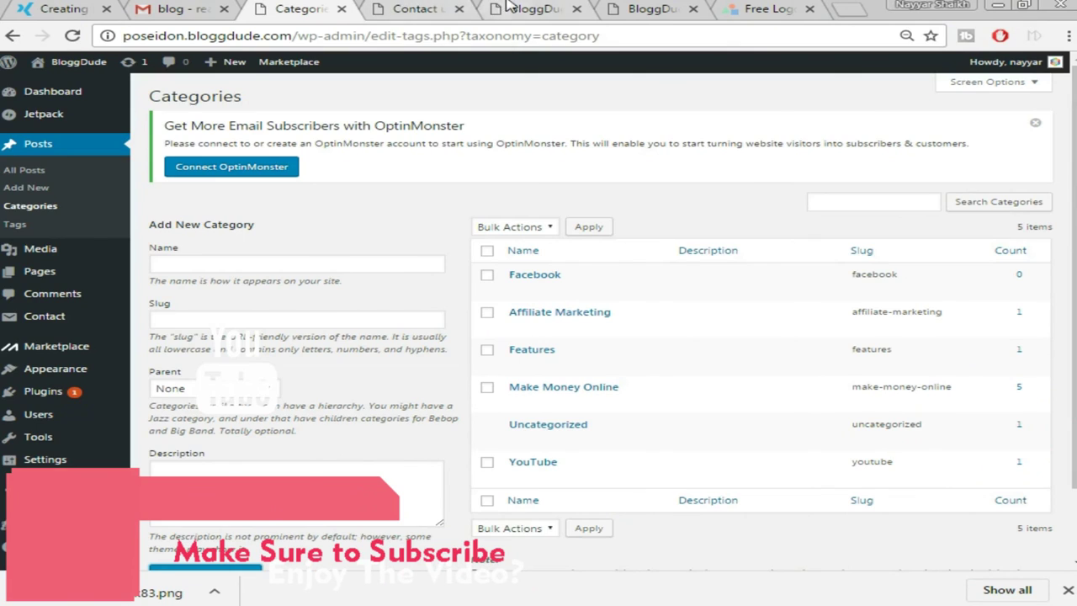
- Upload Logomakr_5Lxk83.png in Site Identity and crop it as the site logo
click(509, 7)
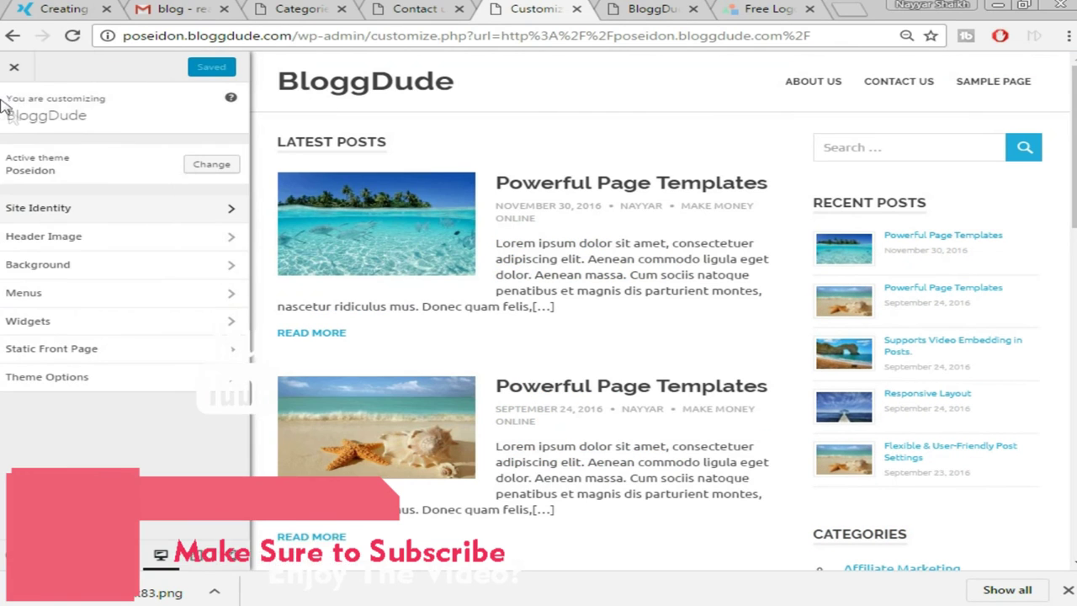
click(159, 213)
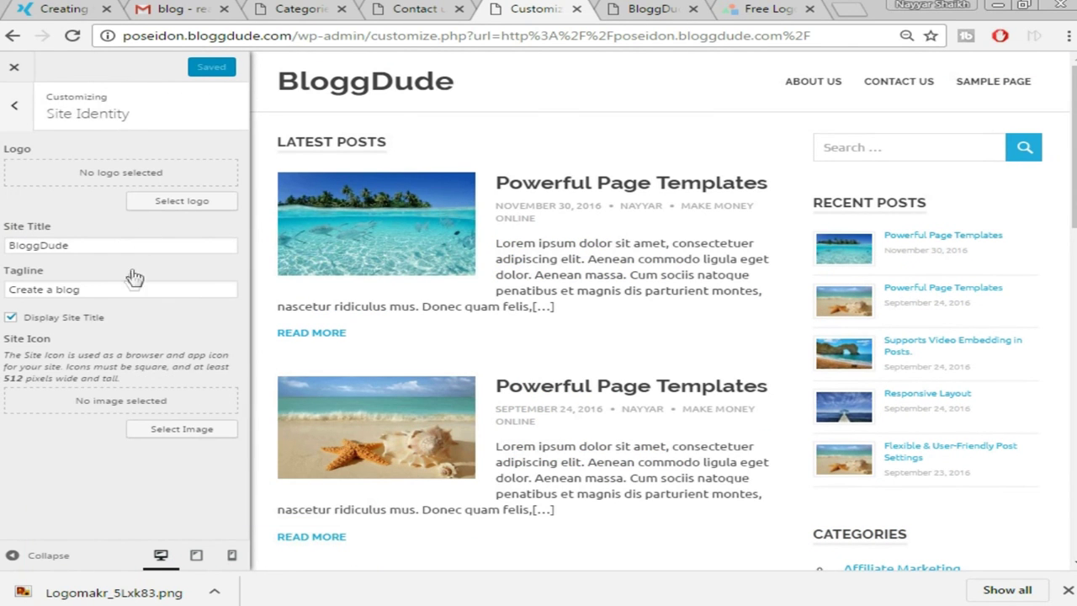
click(182, 203)
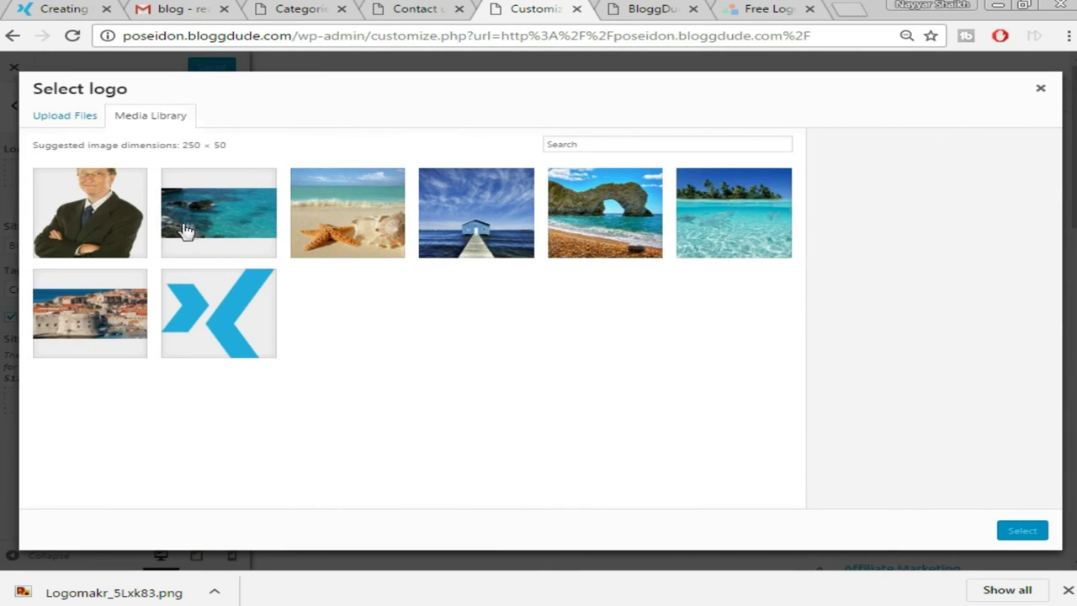
click(51, 121)
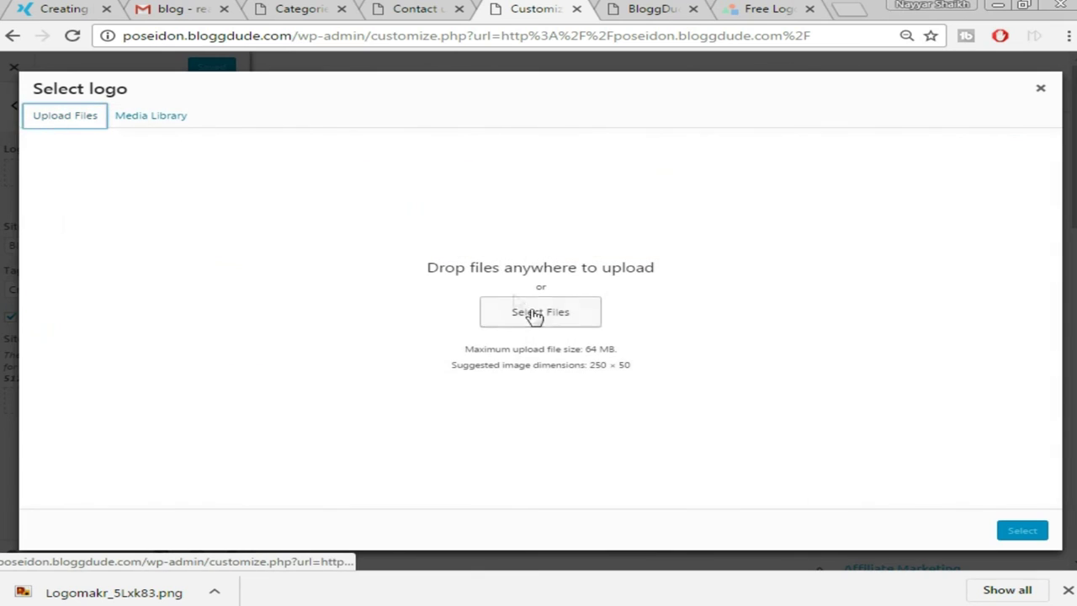
click(538, 317)
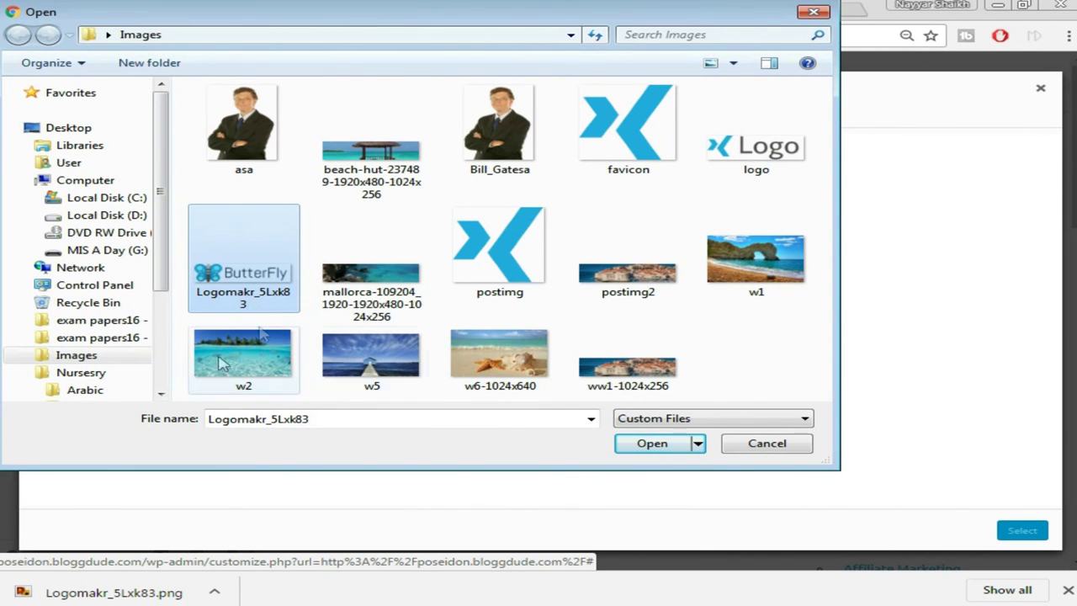
click(652, 443)
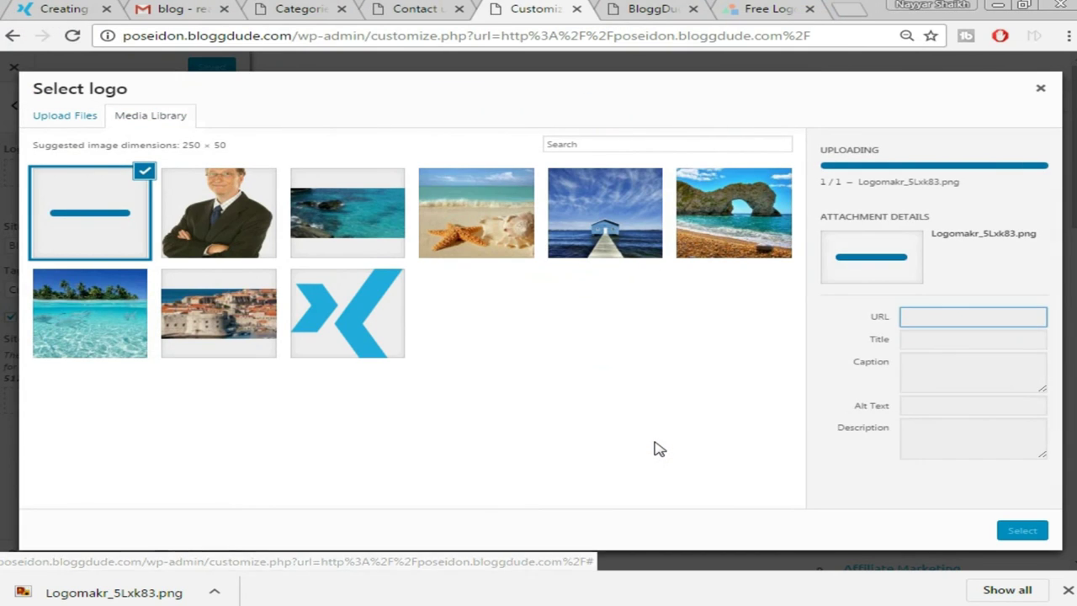
click(1023, 530)
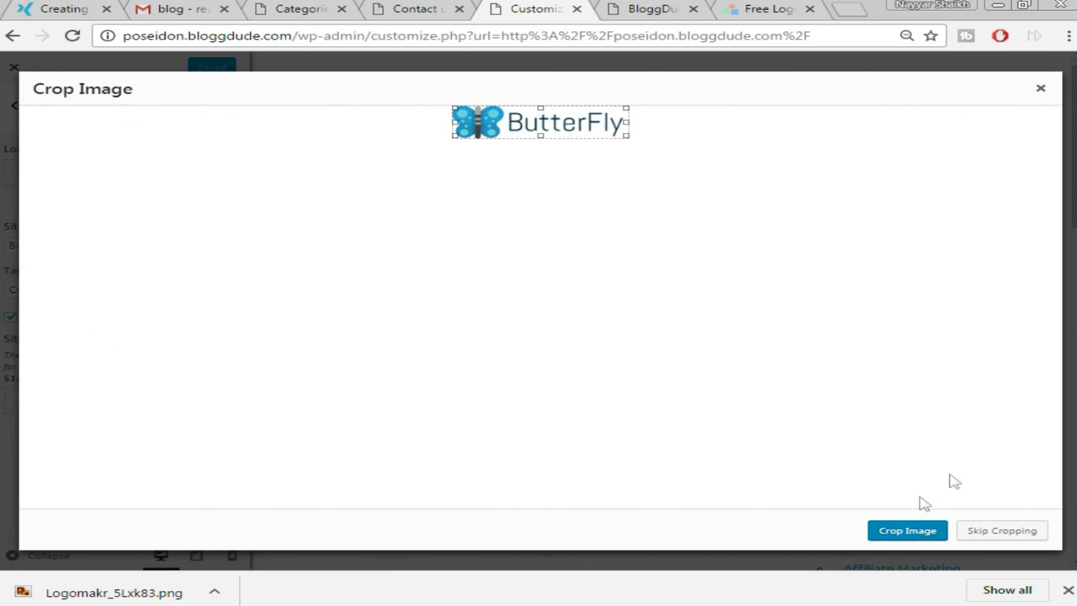
click(914, 531)
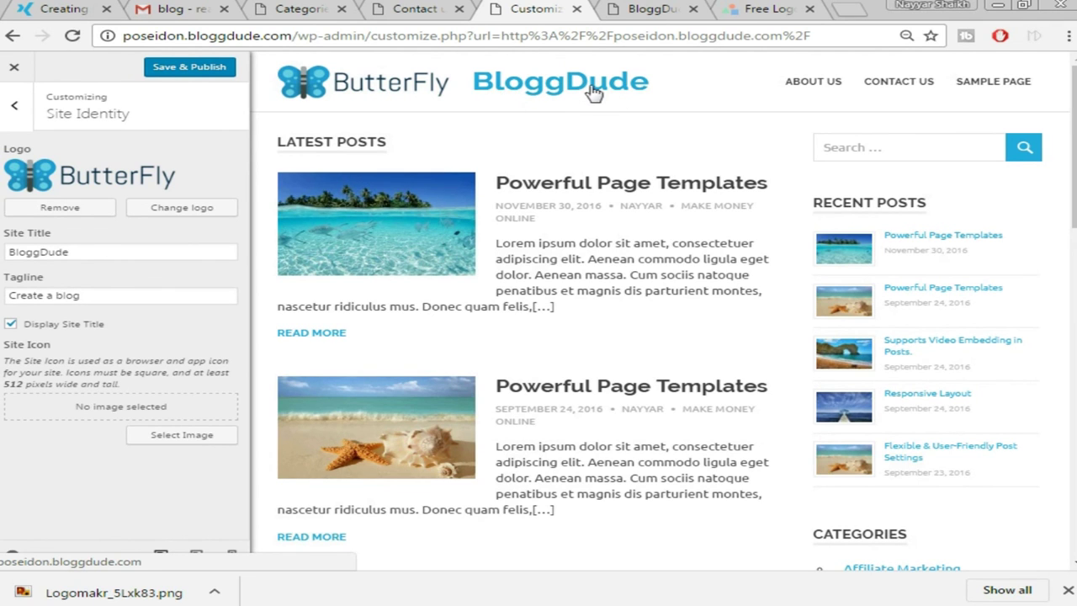
- Turn off Display Site Title so only the ButterFly logo shows in the header
click(11, 324)
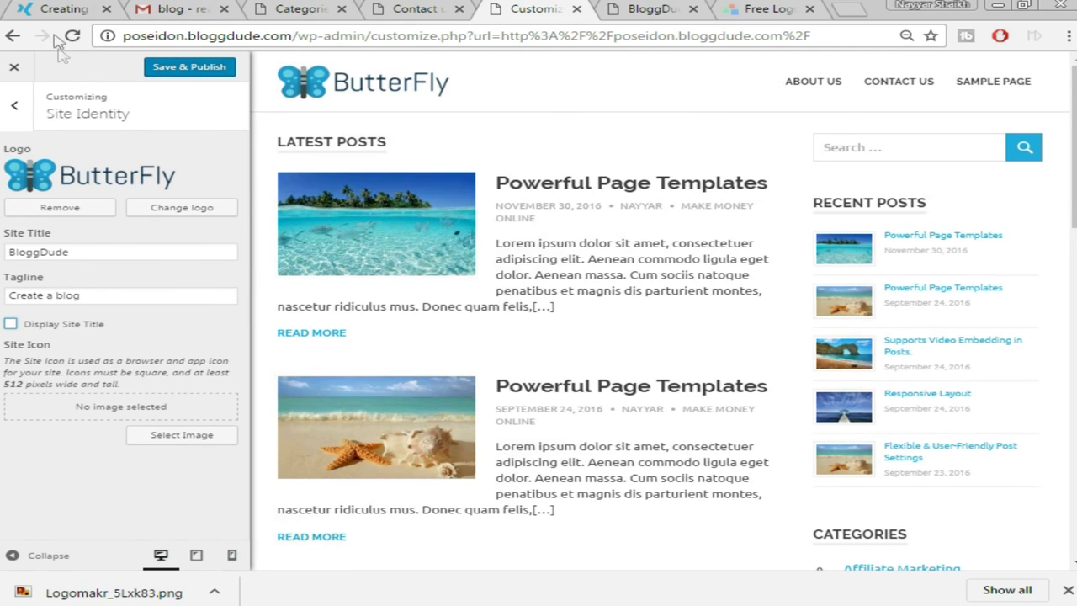
click(34, 10)
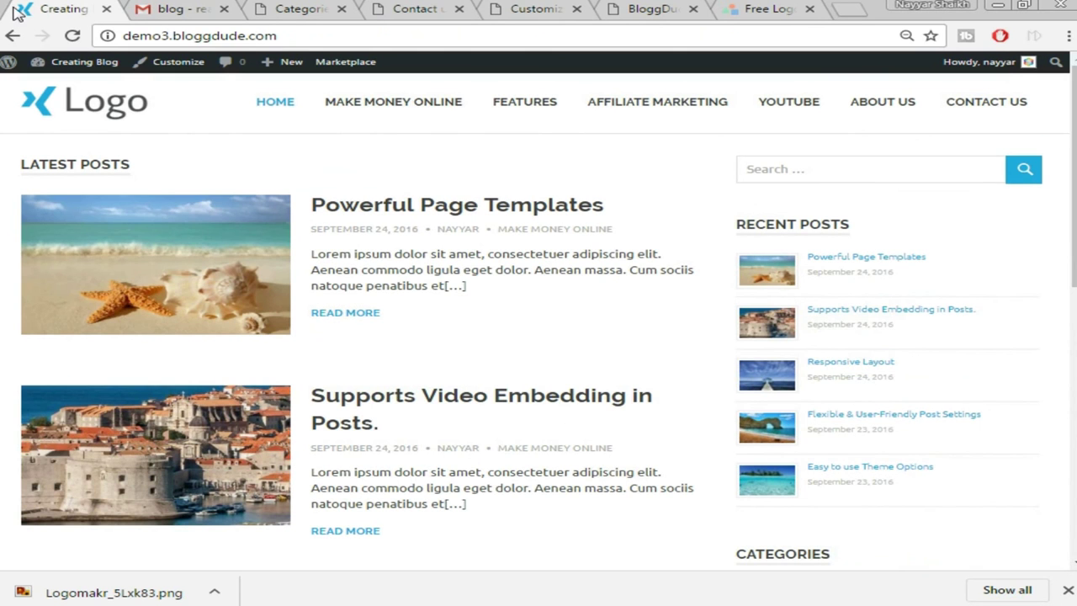
click(156, 9)
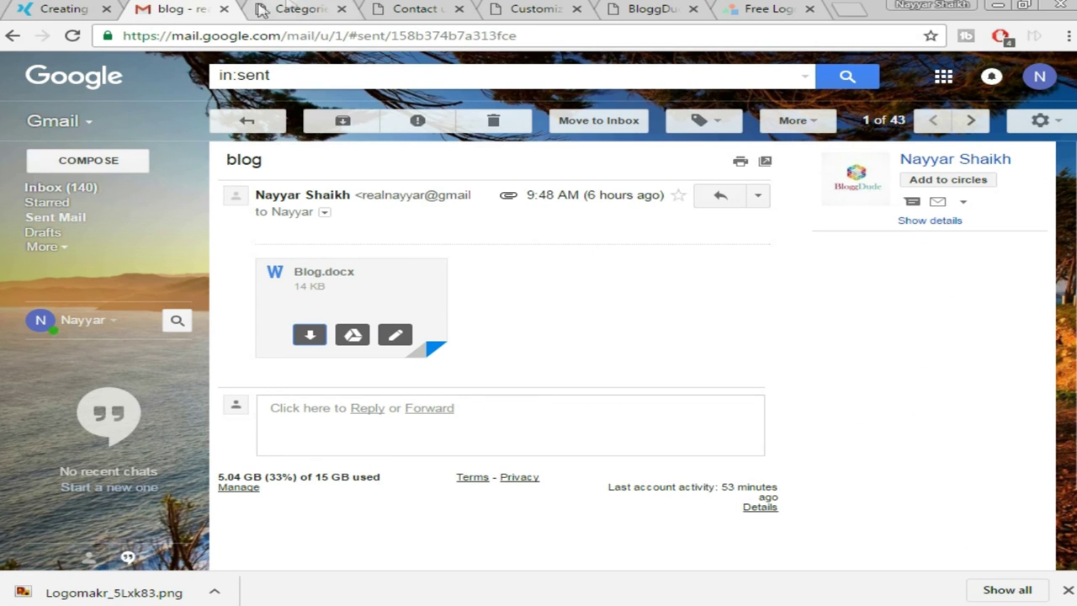
click(540, 8)
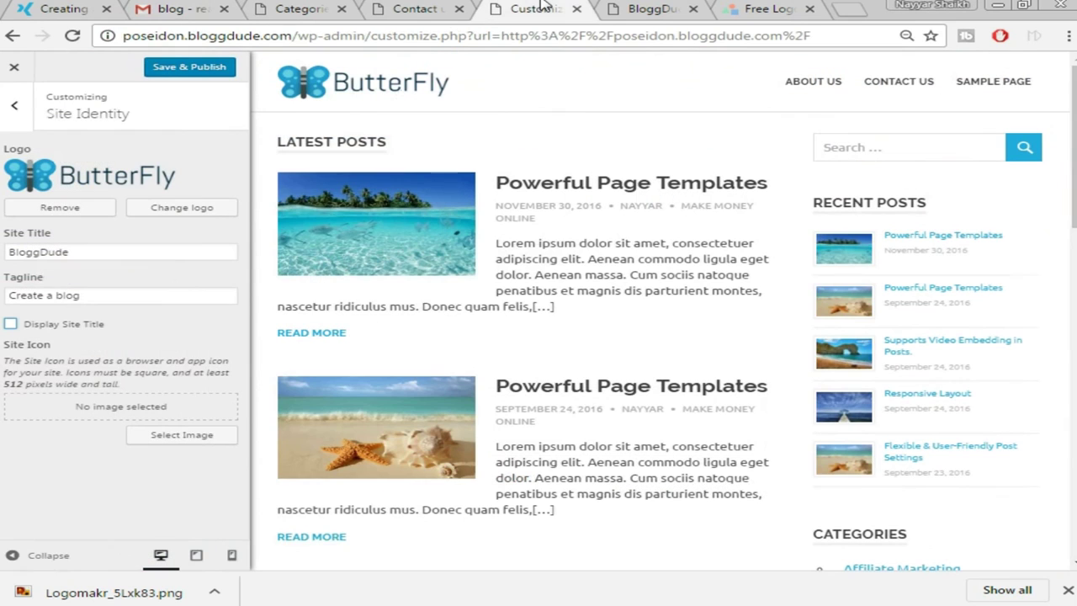
- Set the blue X postimg image as the site icon and Save & Publish
click(199, 438)
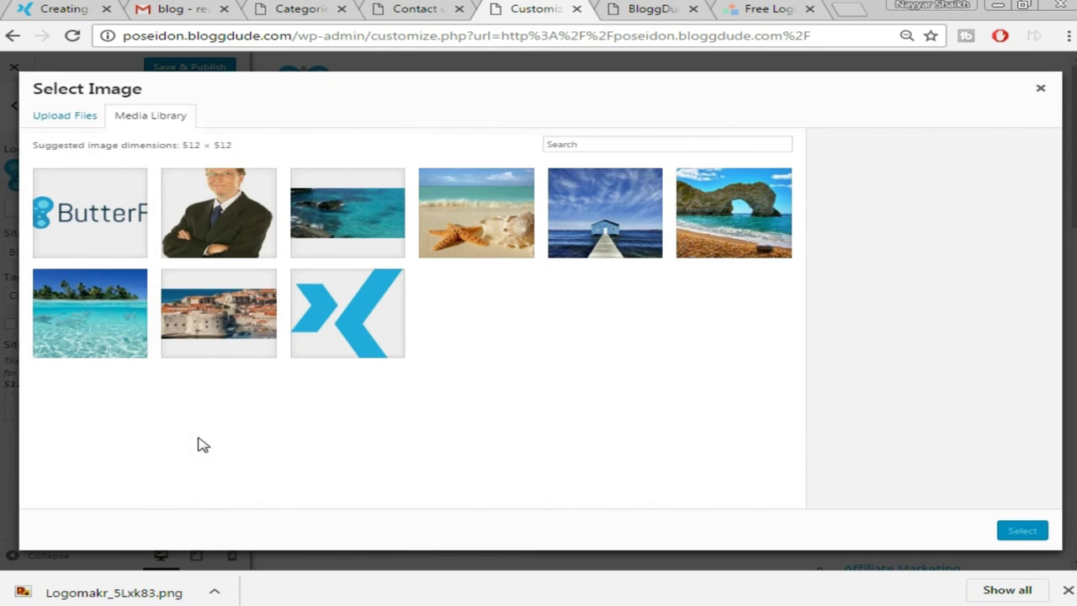
click(380, 325)
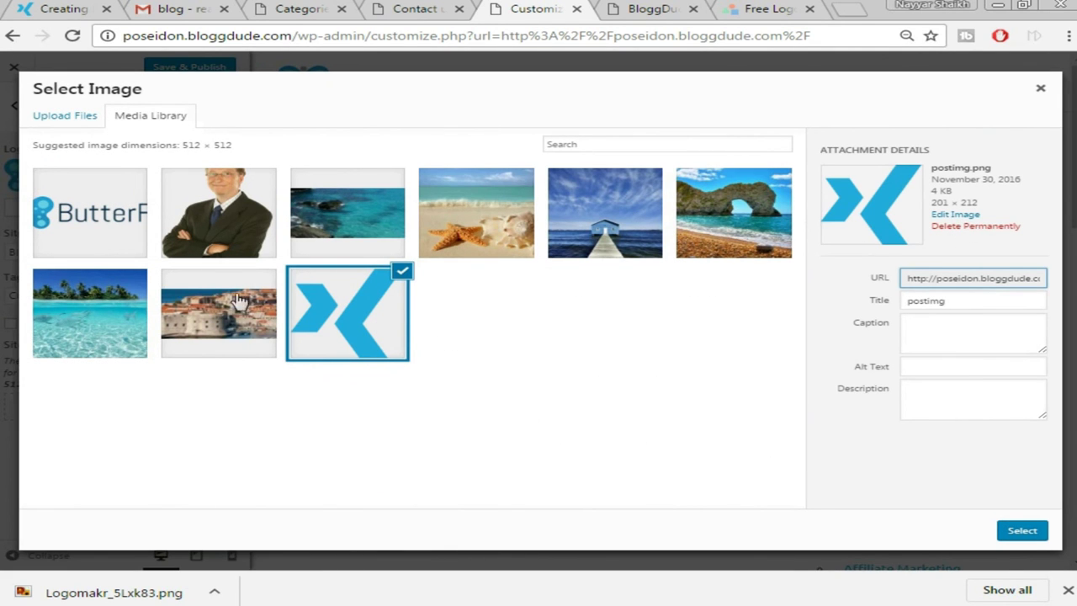
click(1024, 537)
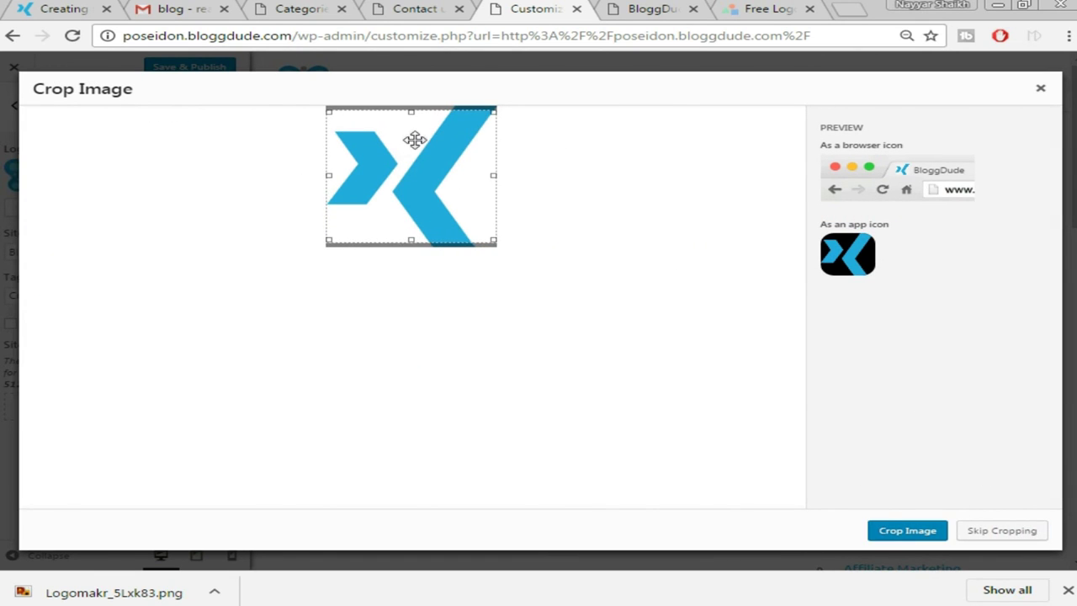
click(907, 533)
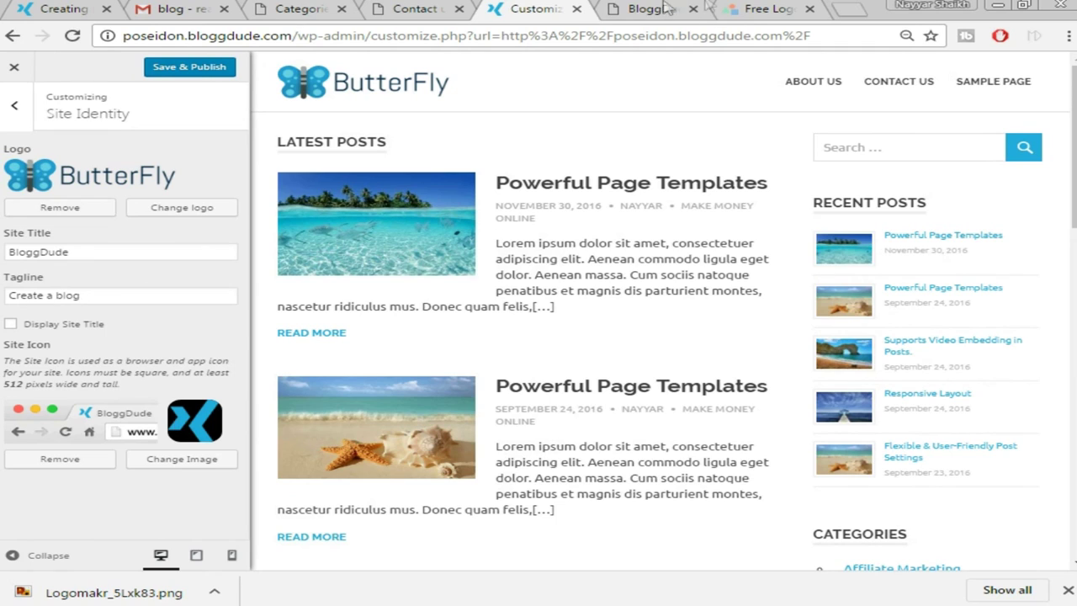
click(192, 69)
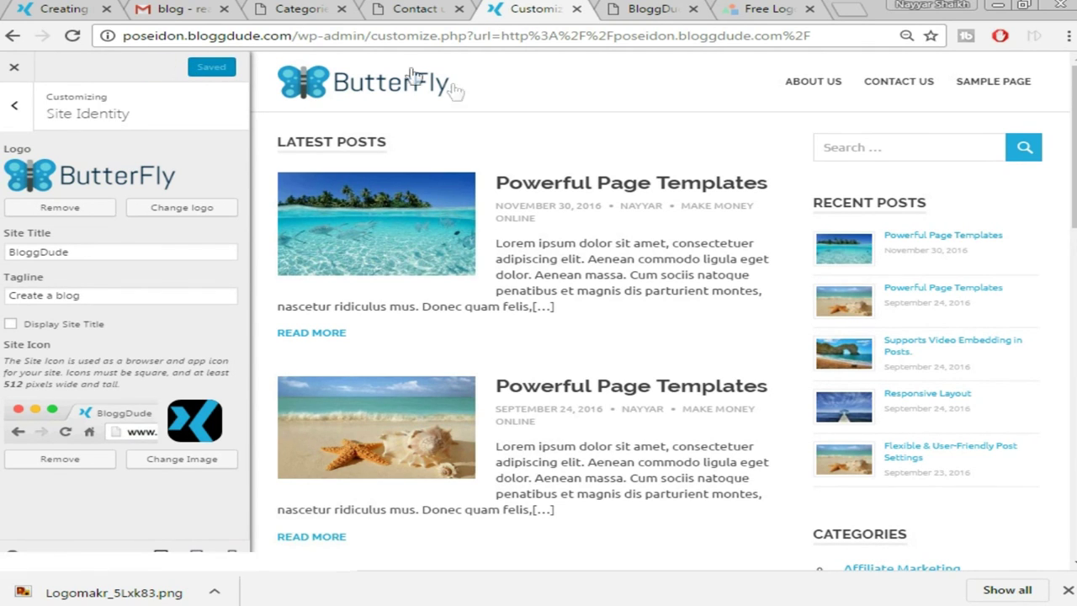
- Trim the customizer address to the site root to load the live homepage
drag(308, 36, 810, 36)
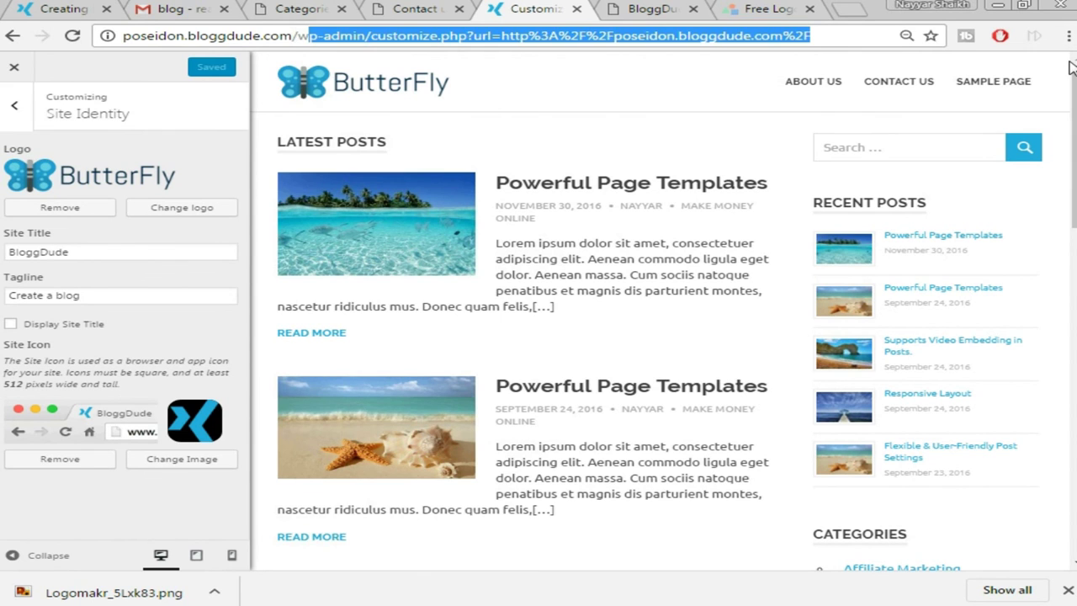
key(BackSpace)
key(BackSpace)
key(Return)
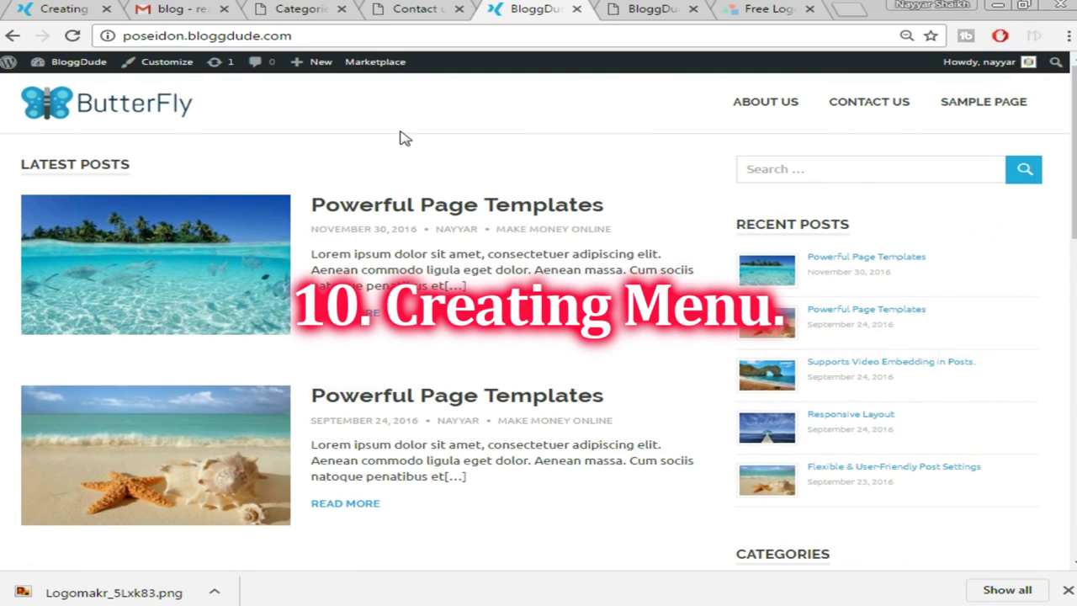
- Go to Appearance > Menus and create a menu named 'Menu main'
click(421, 18)
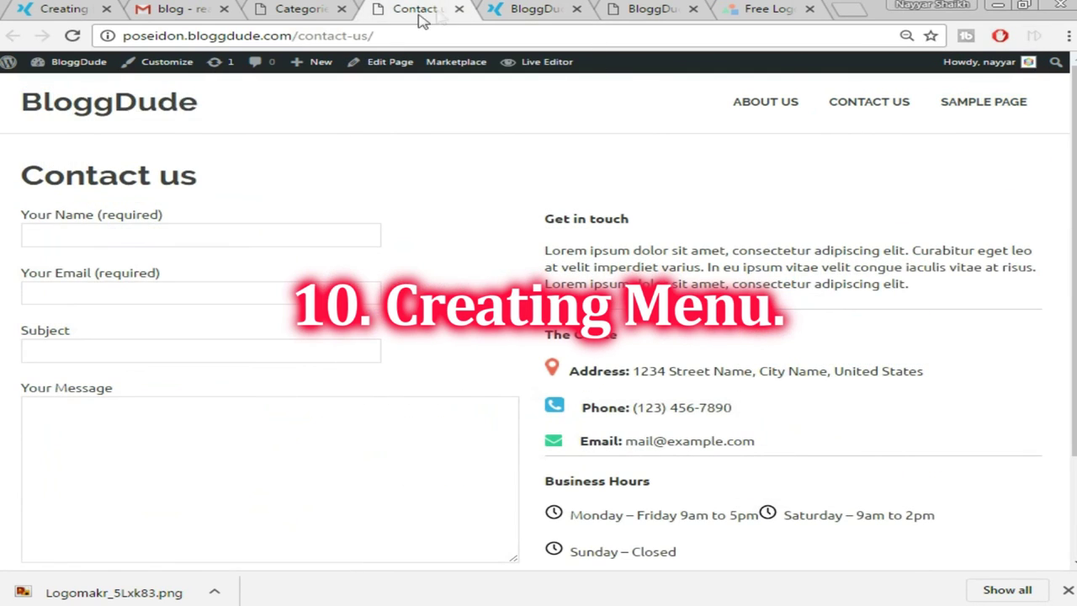
click(71, 64)
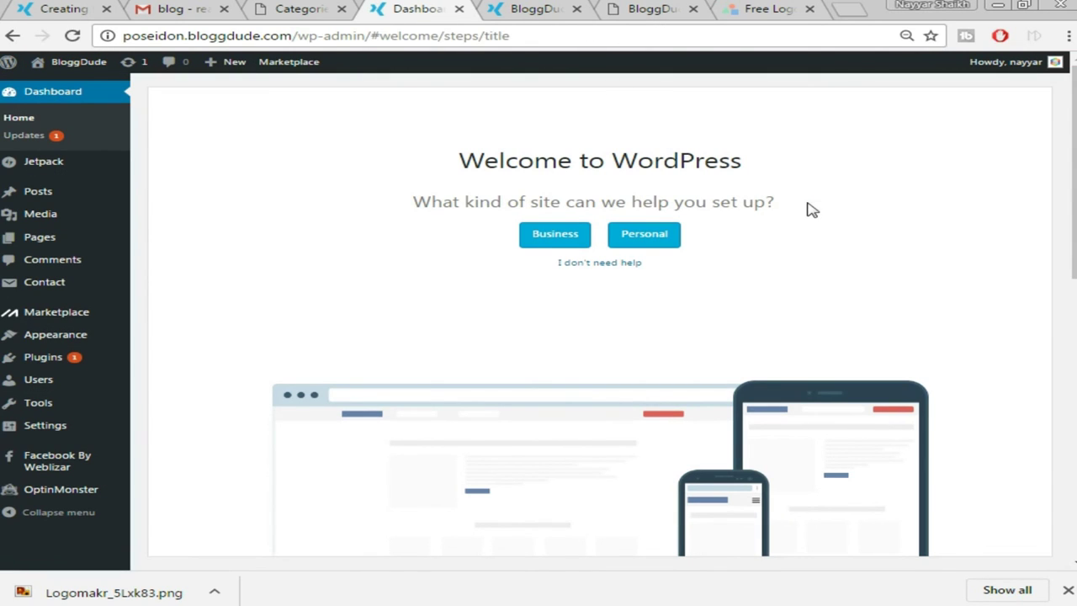
mouse_move(84, 336)
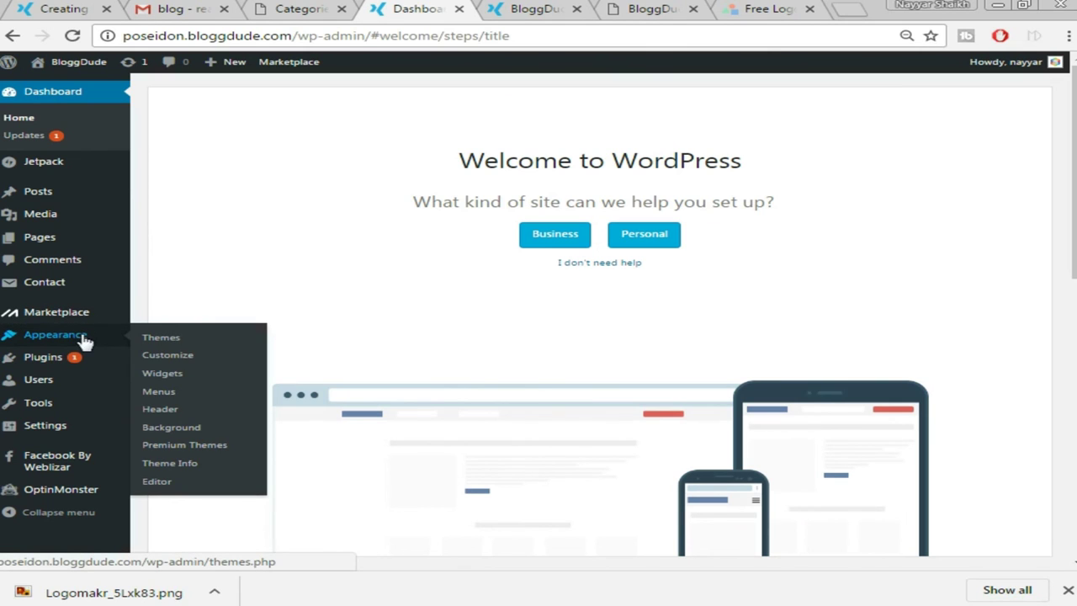
click(174, 391)
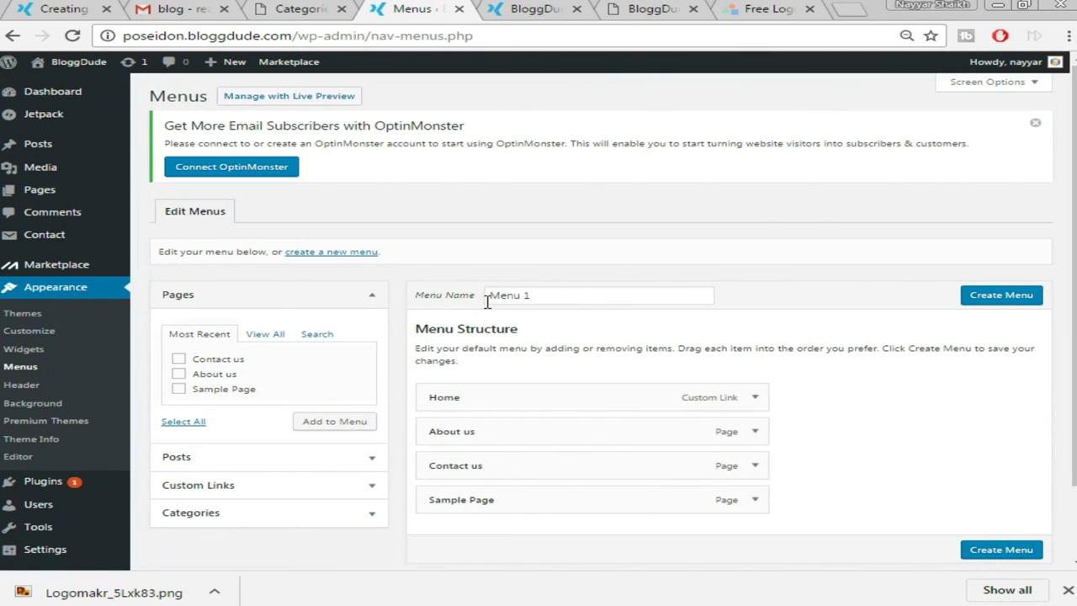
click(543, 295)
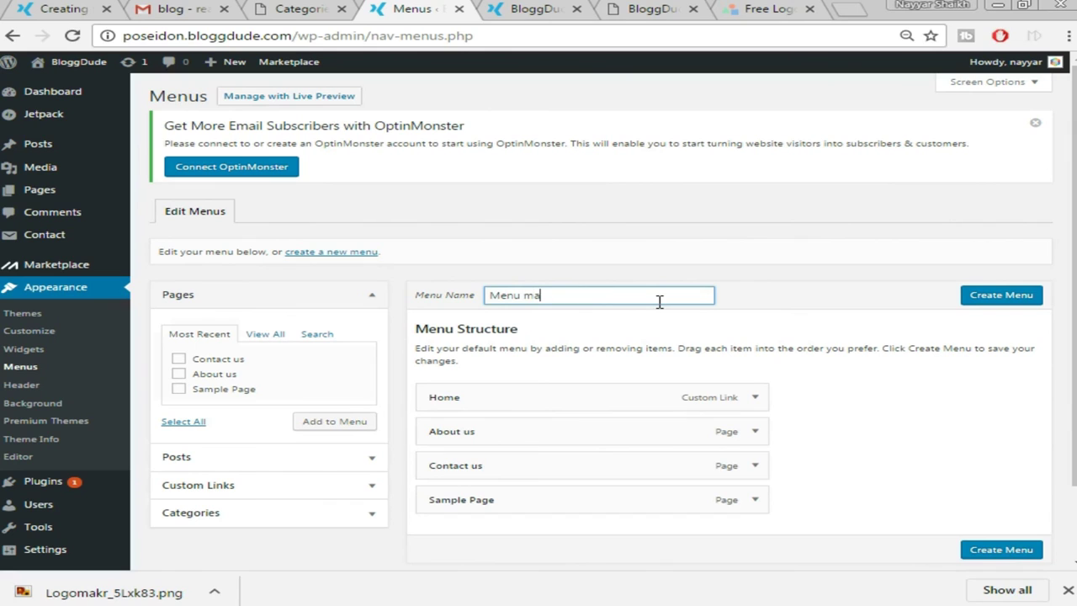
click(1000, 301)
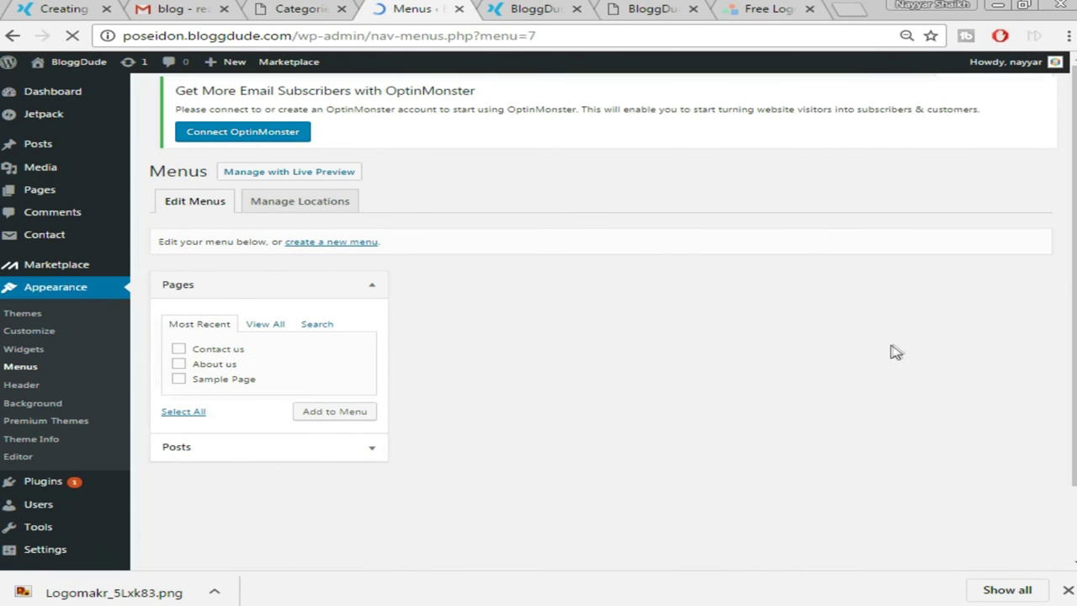
- Remove Sample Page from Menu main
scroll(841, 335, down, 1)
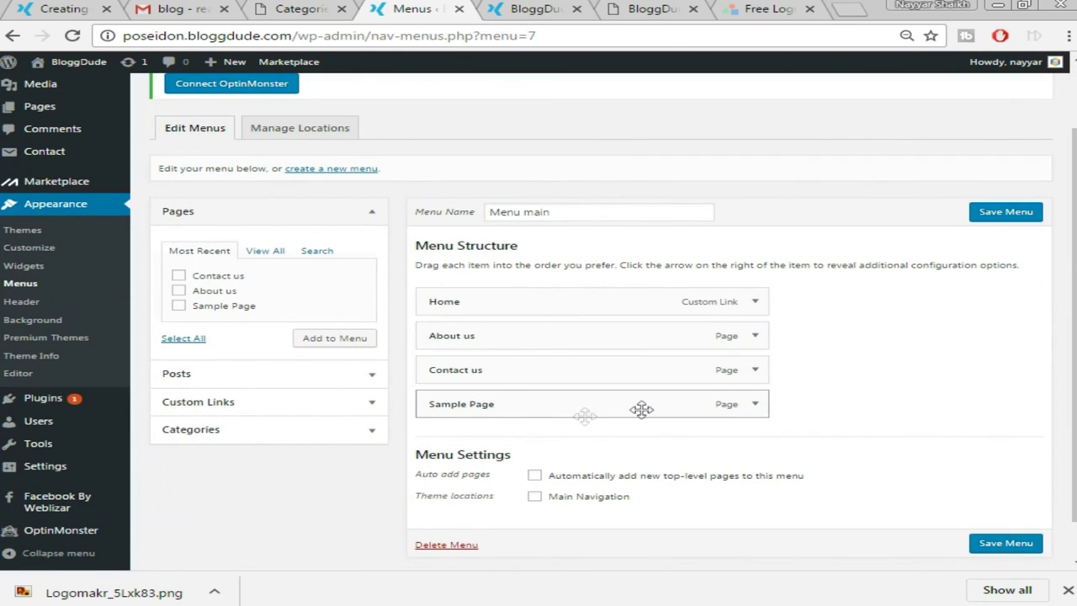
scroll(801, 401, down, 1)
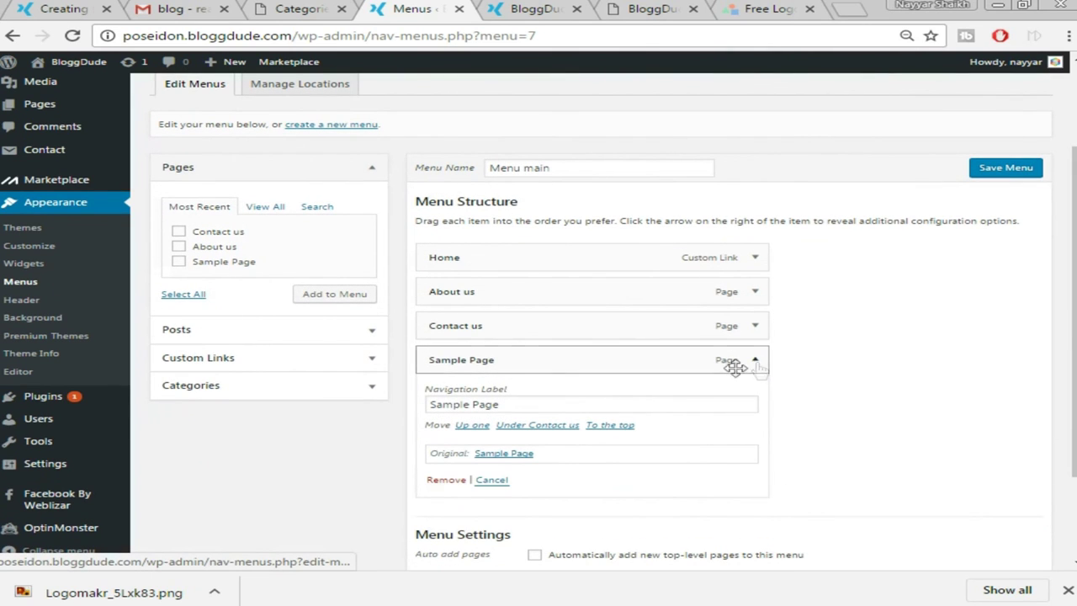
click(450, 480)
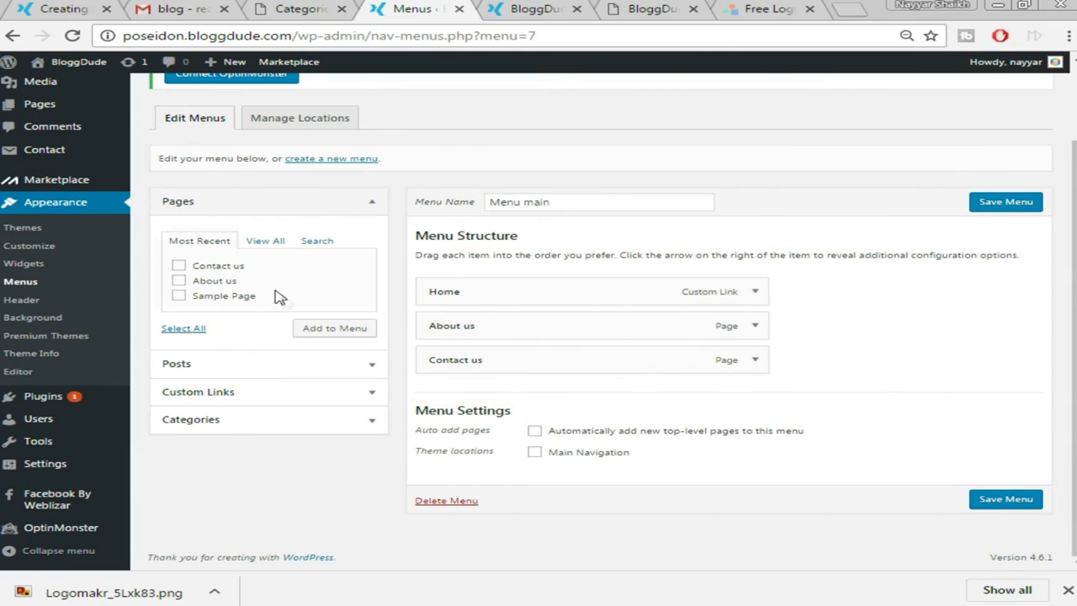
- Add all five blog categories to the menu
click(235, 419)
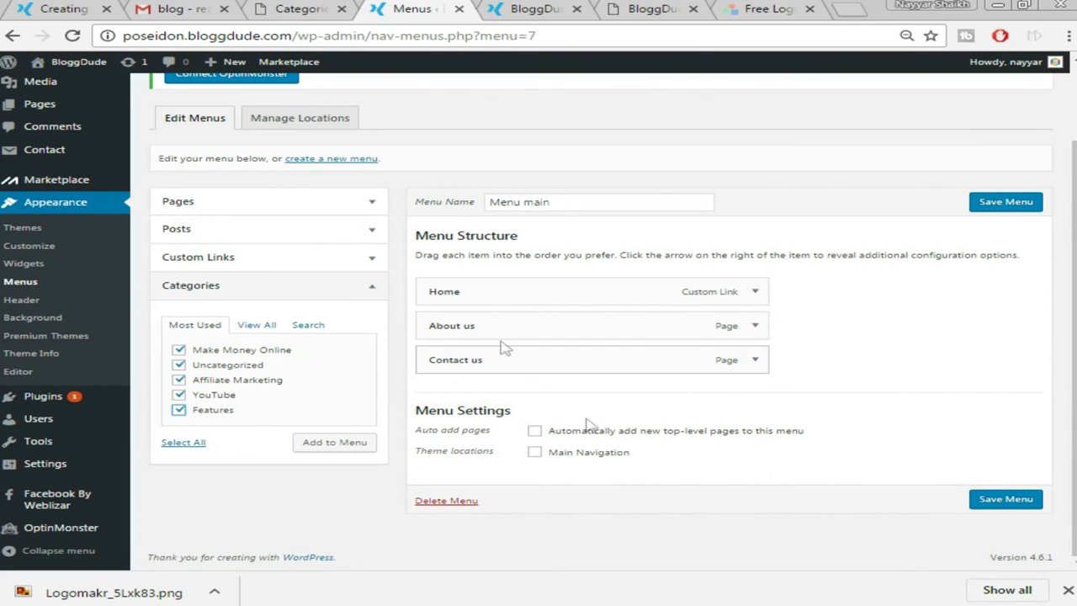
click(28, 7)
click(645, 10)
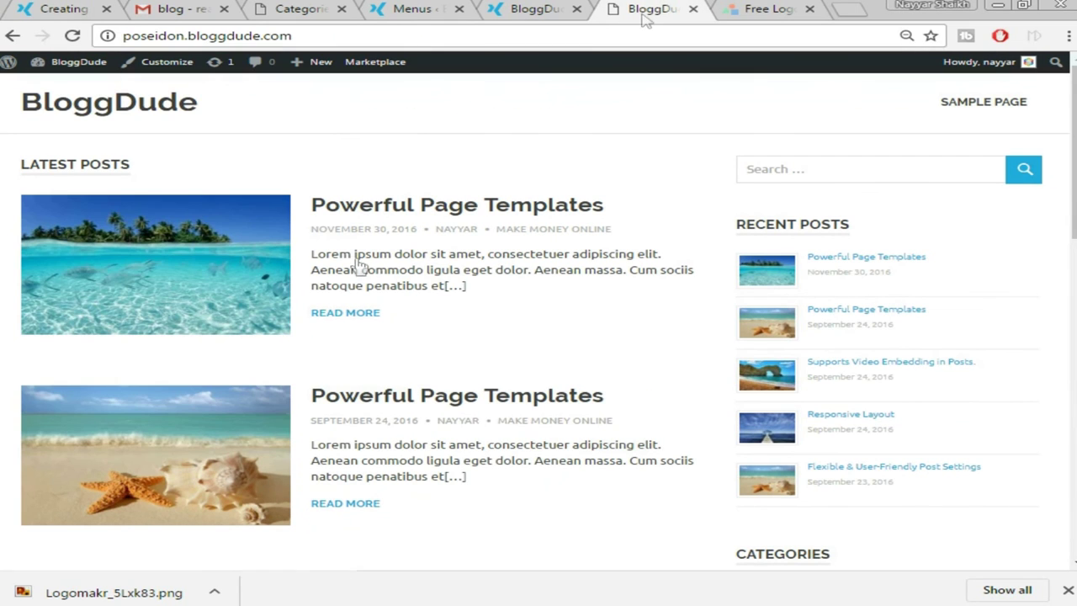
click(520, 7)
click(413, 8)
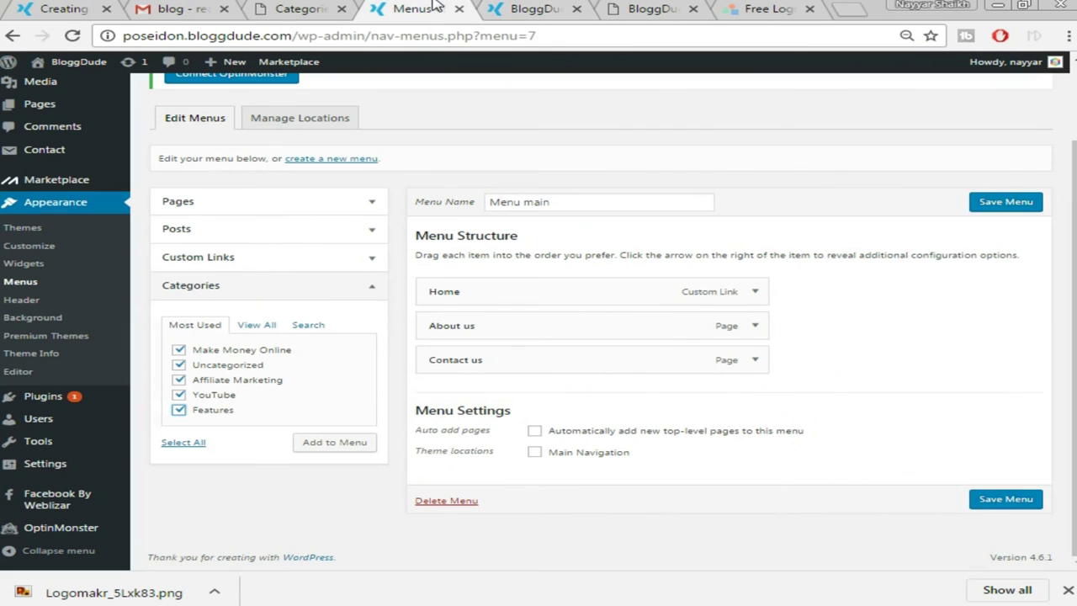
click(340, 445)
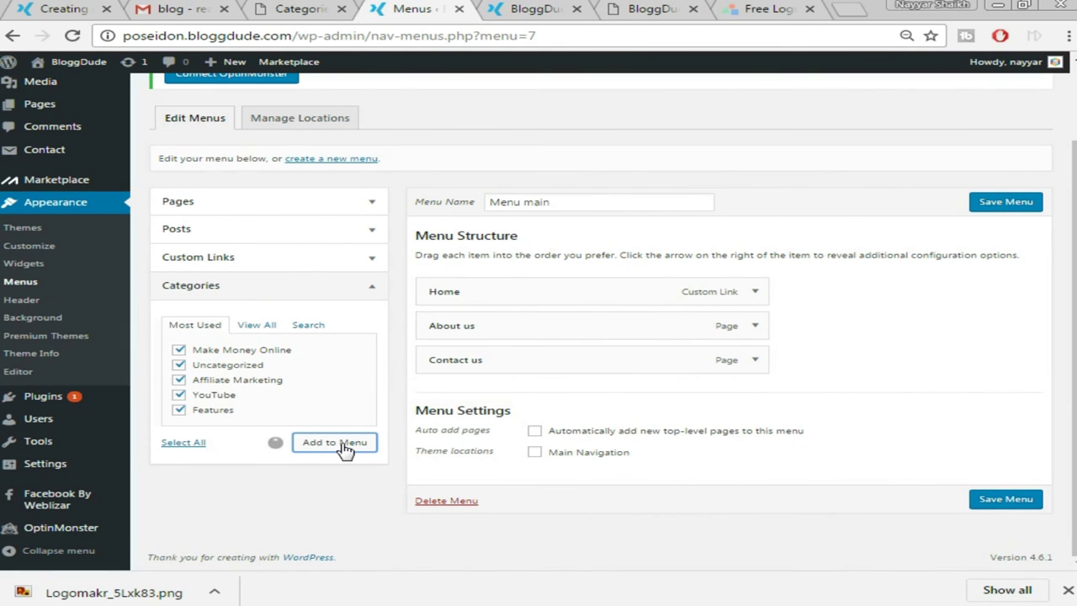
- Move About us and then Contact us to the end of the menu
scroll(860, 356, down, 2)
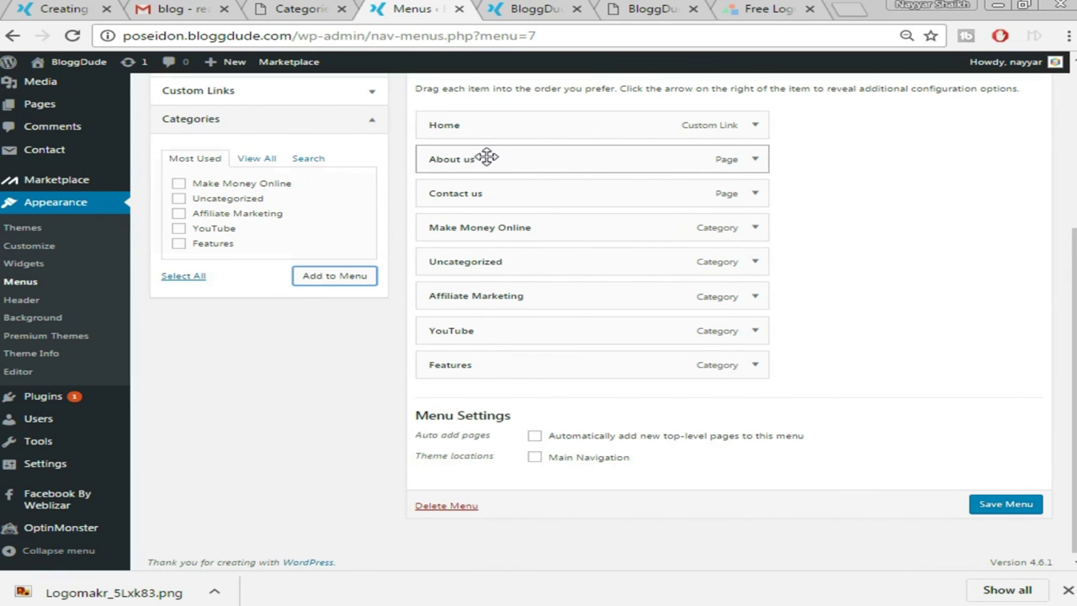
drag(487, 157, 484, 394)
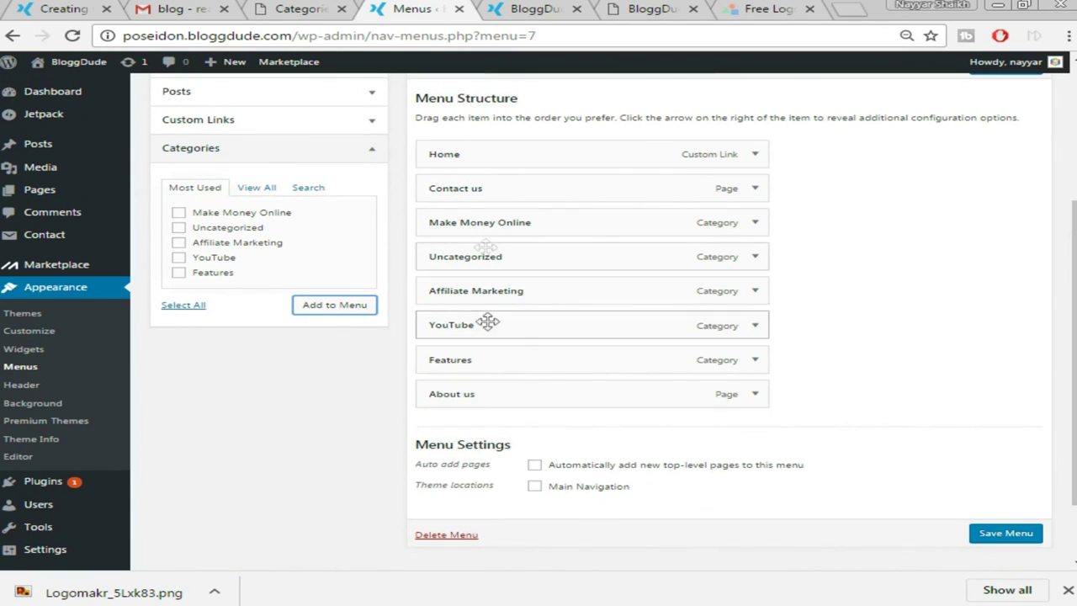
drag(497, 199, 498, 396)
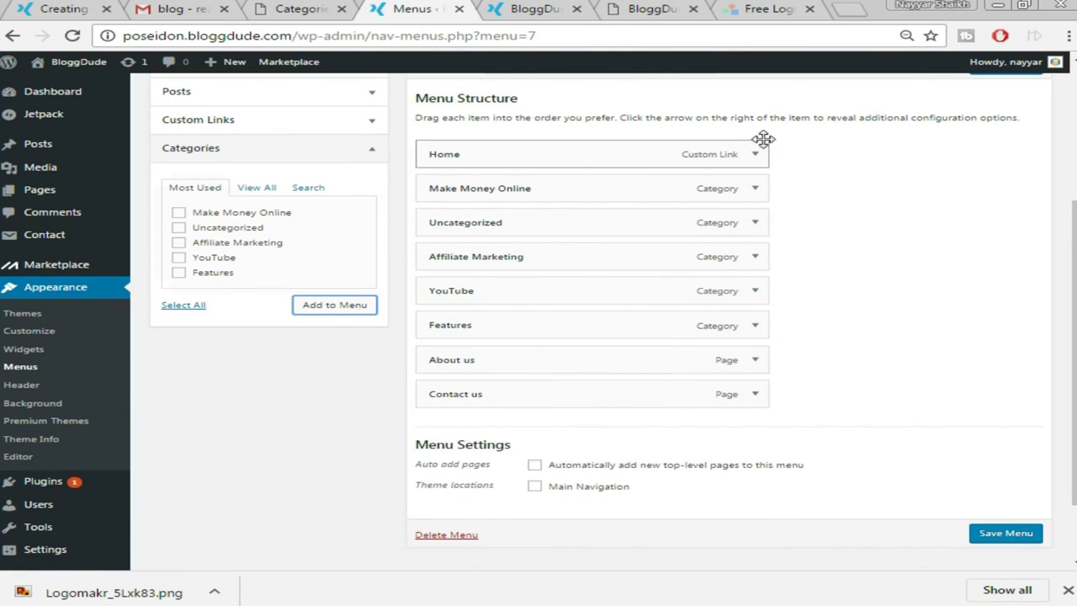
- Save Menu main, then reload the live ButterFly homepage to check its header
click(1005, 532)
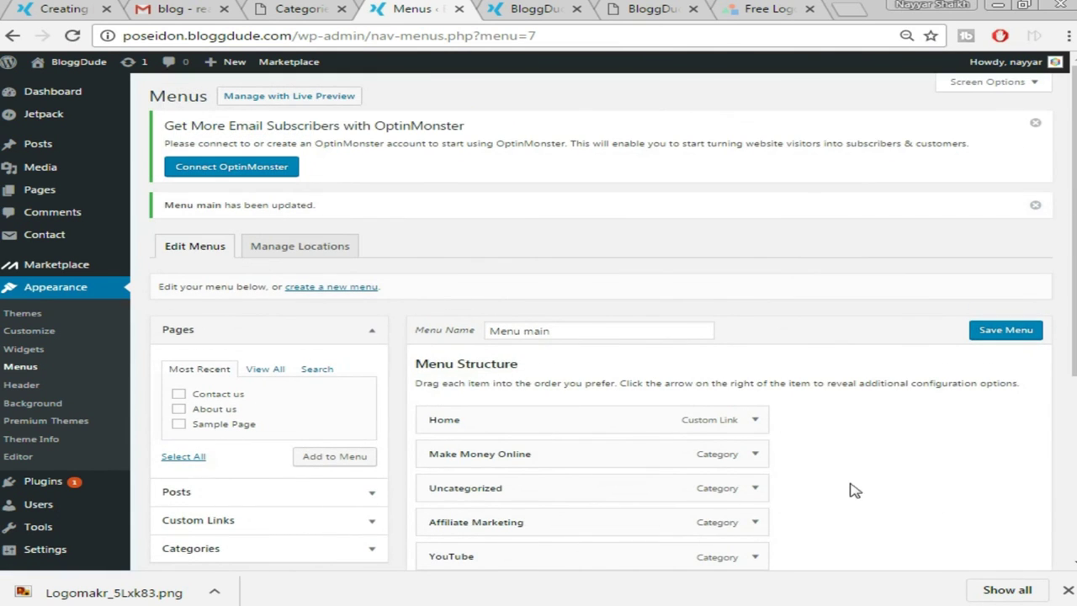
click(523, 14)
click(512, 38)
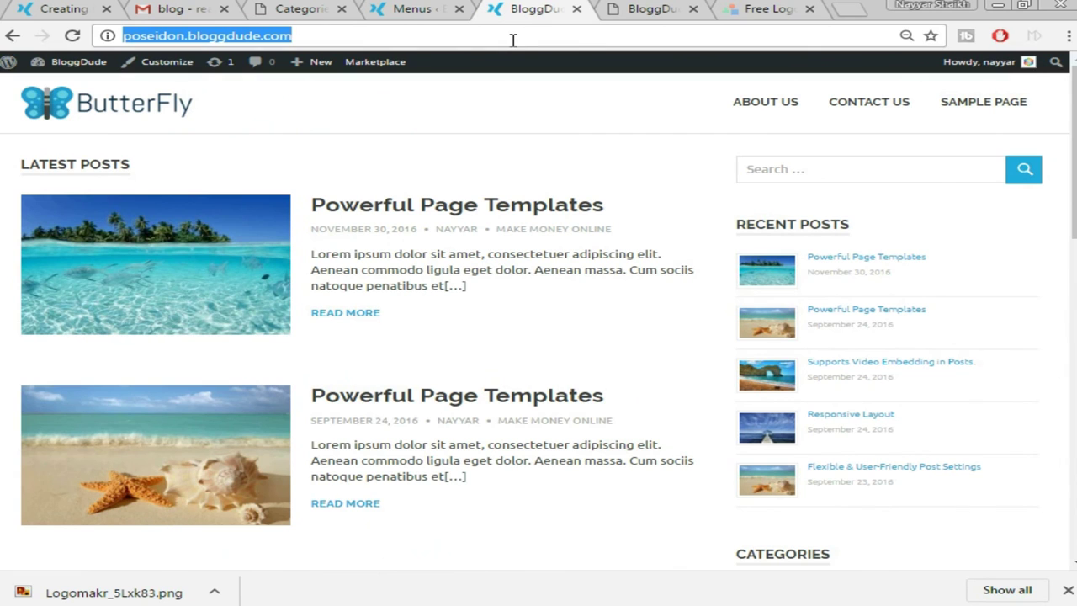
key(Return)
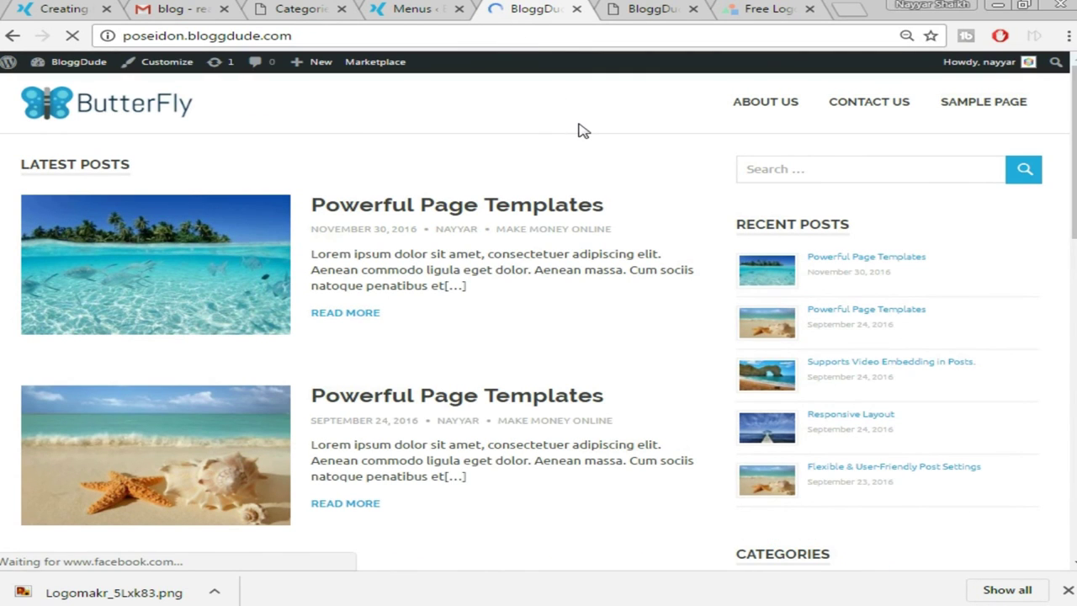
click(416, 10)
click(524, 12)
click(387, 9)
- Assign Menu main to the Main Navigation location, save it, and view the updated homepage
scroll(863, 243, down, 4)
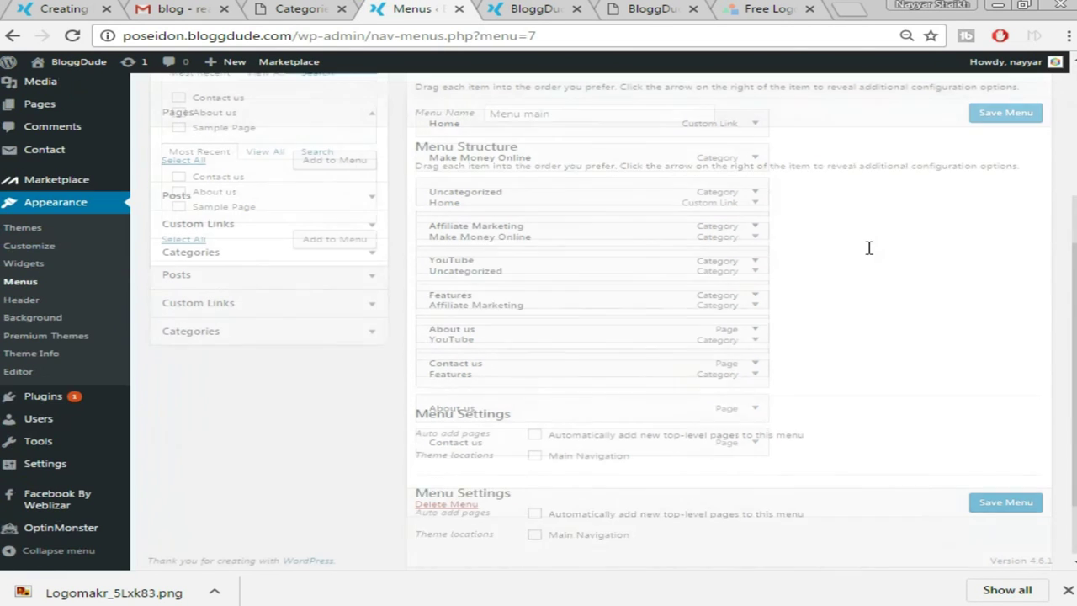
click(548, 455)
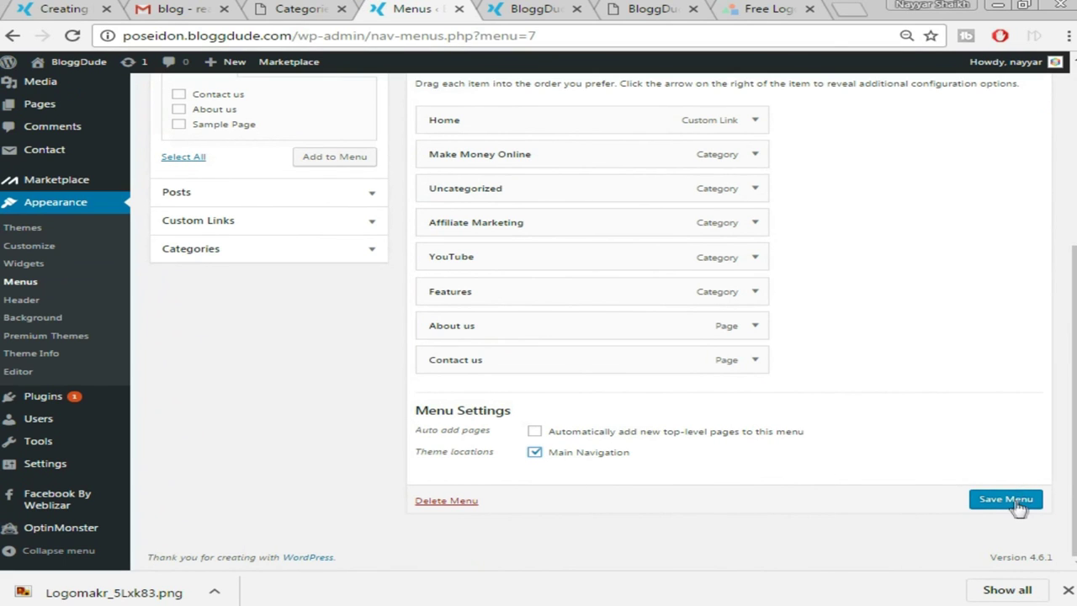
click(1012, 503)
click(539, 10)
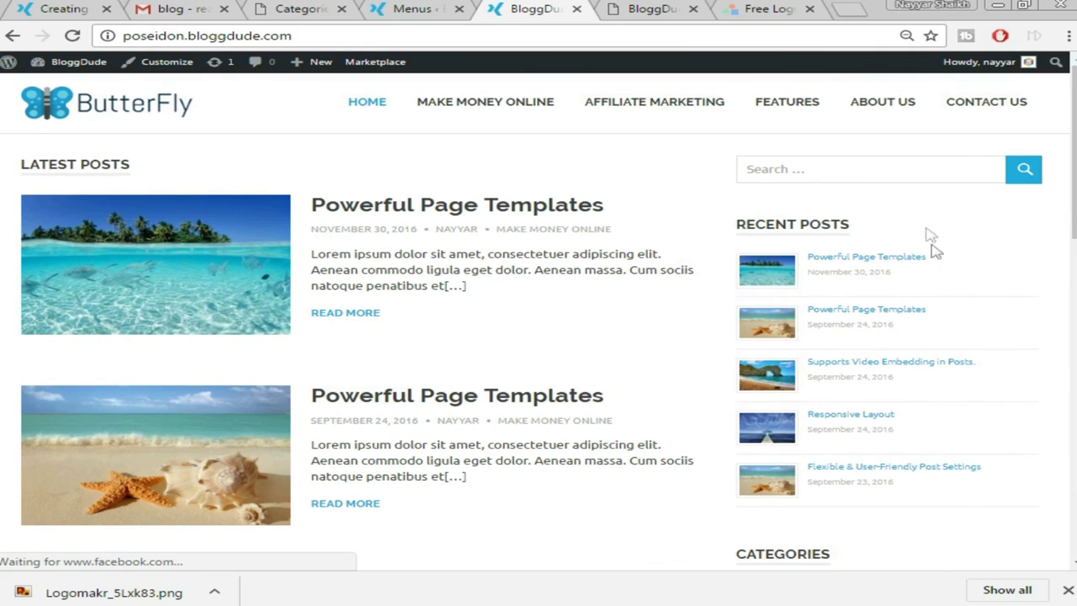
scroll(1013, 229, down, 5)
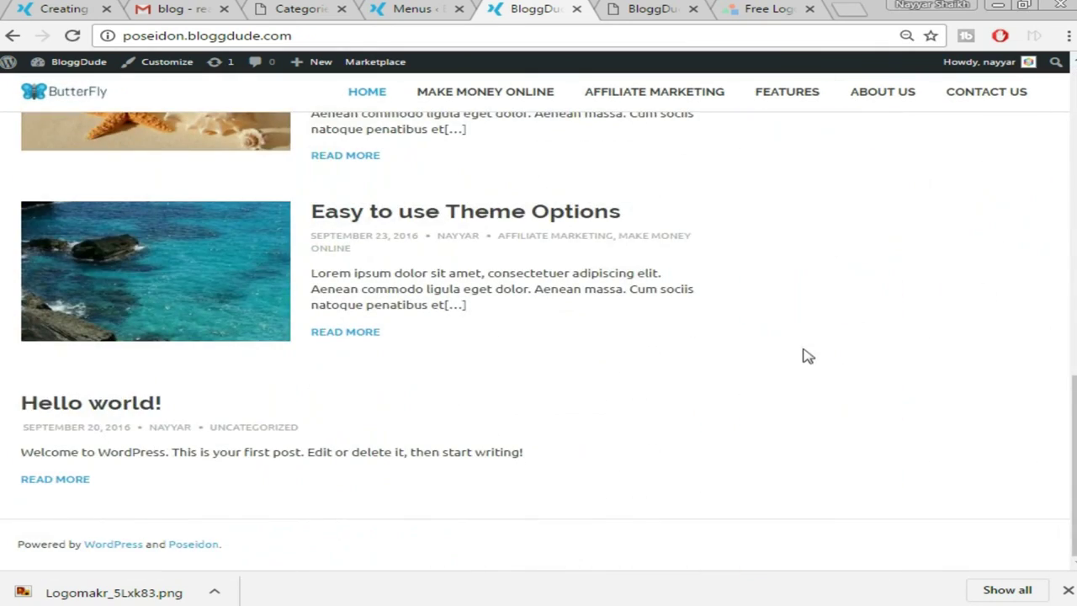
scroll(799, 354, up, 10)
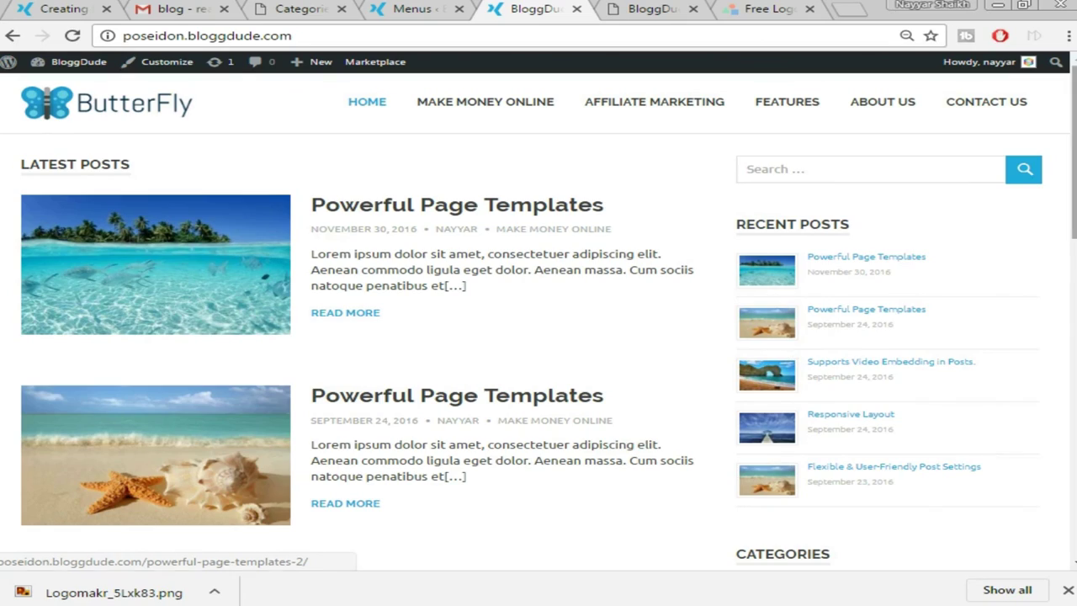
scroll(794, 347, down, 10)
scroll(1043, 202, up, 10)
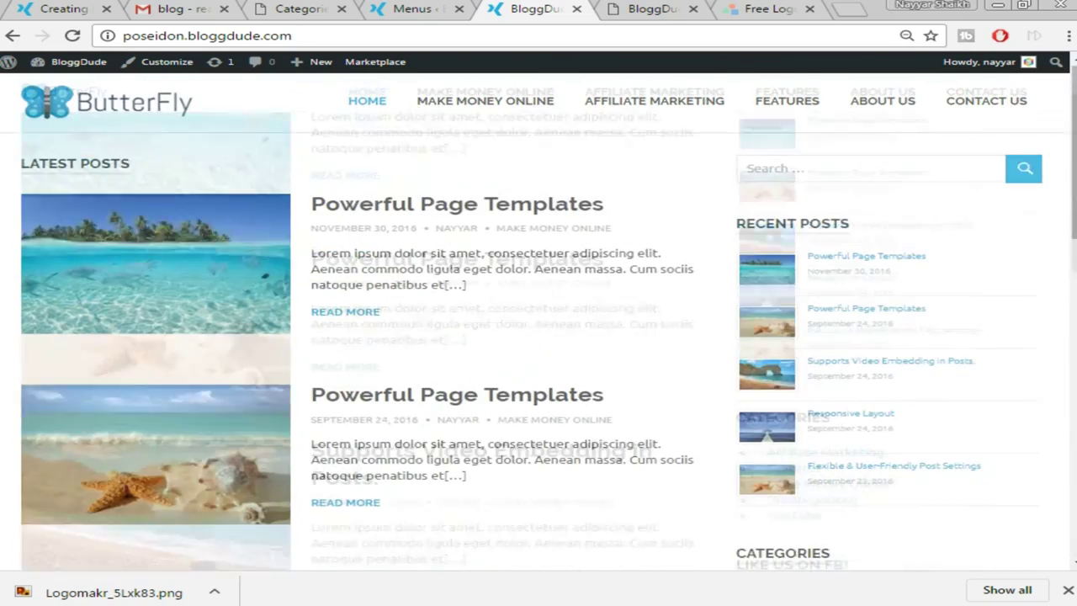